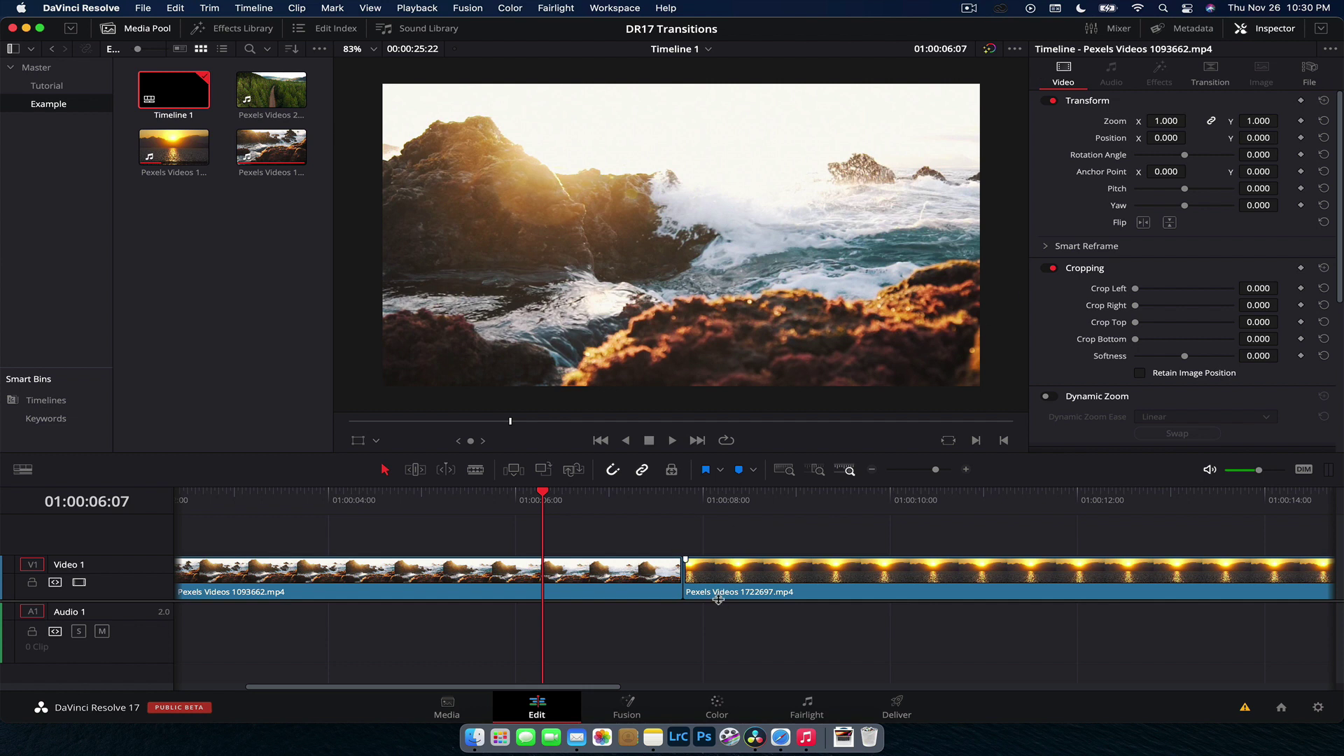
# Place the playhead at 01:00:07:08 near the cut and look through the Dissolve, Iris and Motion video transitions in the effects library
pyautogui.scroll(2, 713, 607)
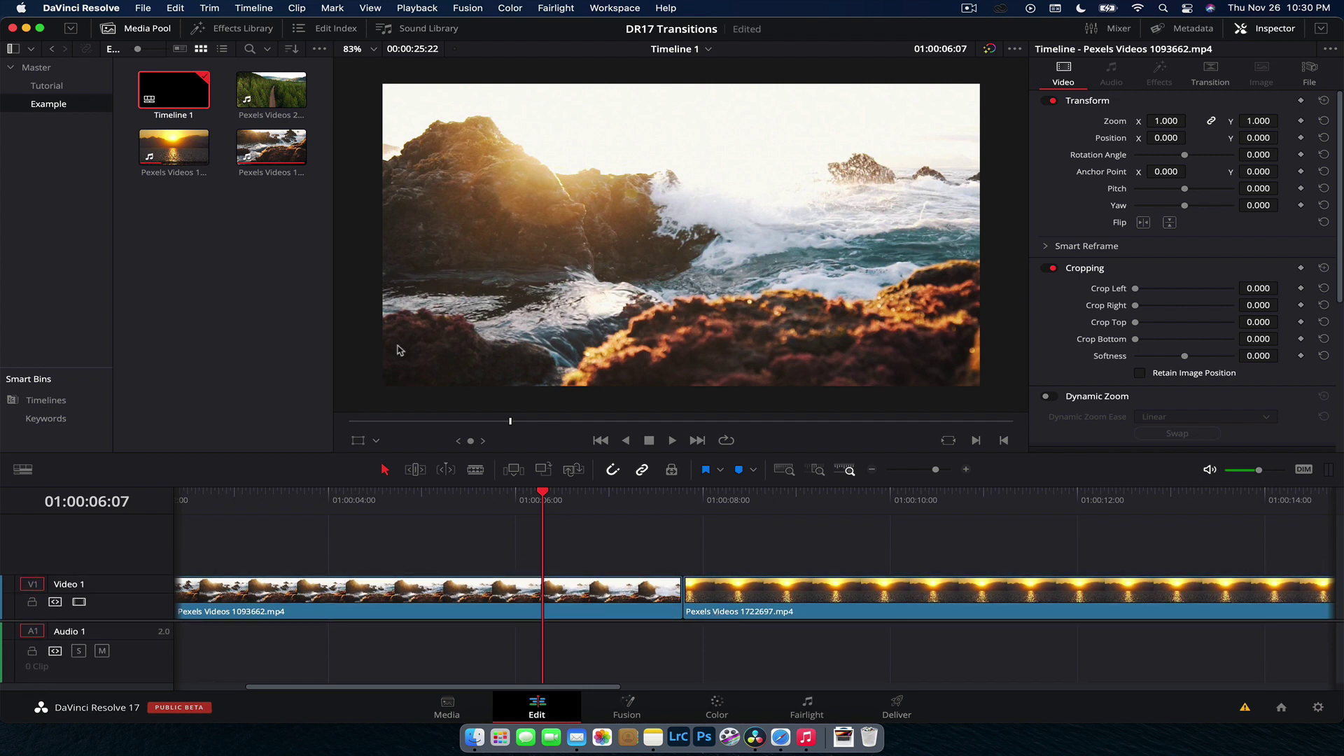
pyautogui.moveTo(620, 498)
pyautogui.mouseDown()
pyautogui.moveTo(812, 510)
pyautogui.moveTo(632, 509)
pyautogui.mouseUp()
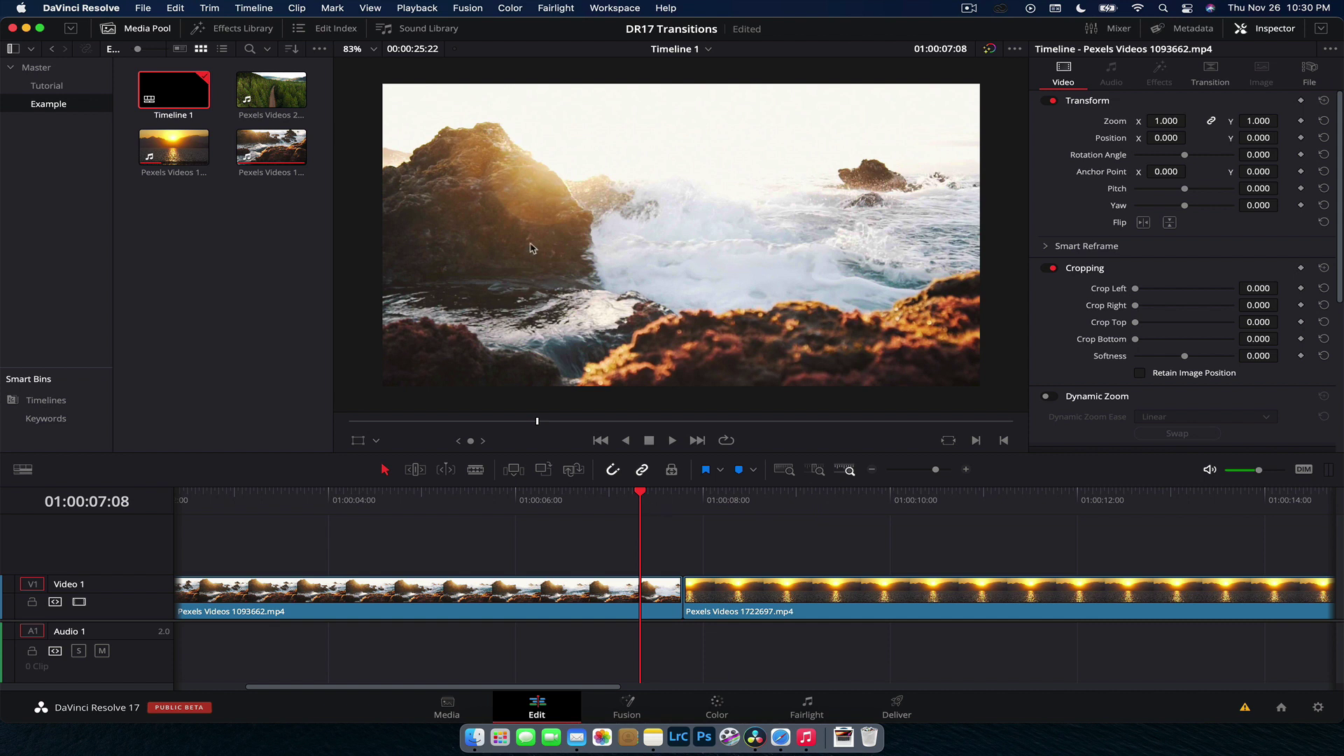
pyautogui.click(234, 28)
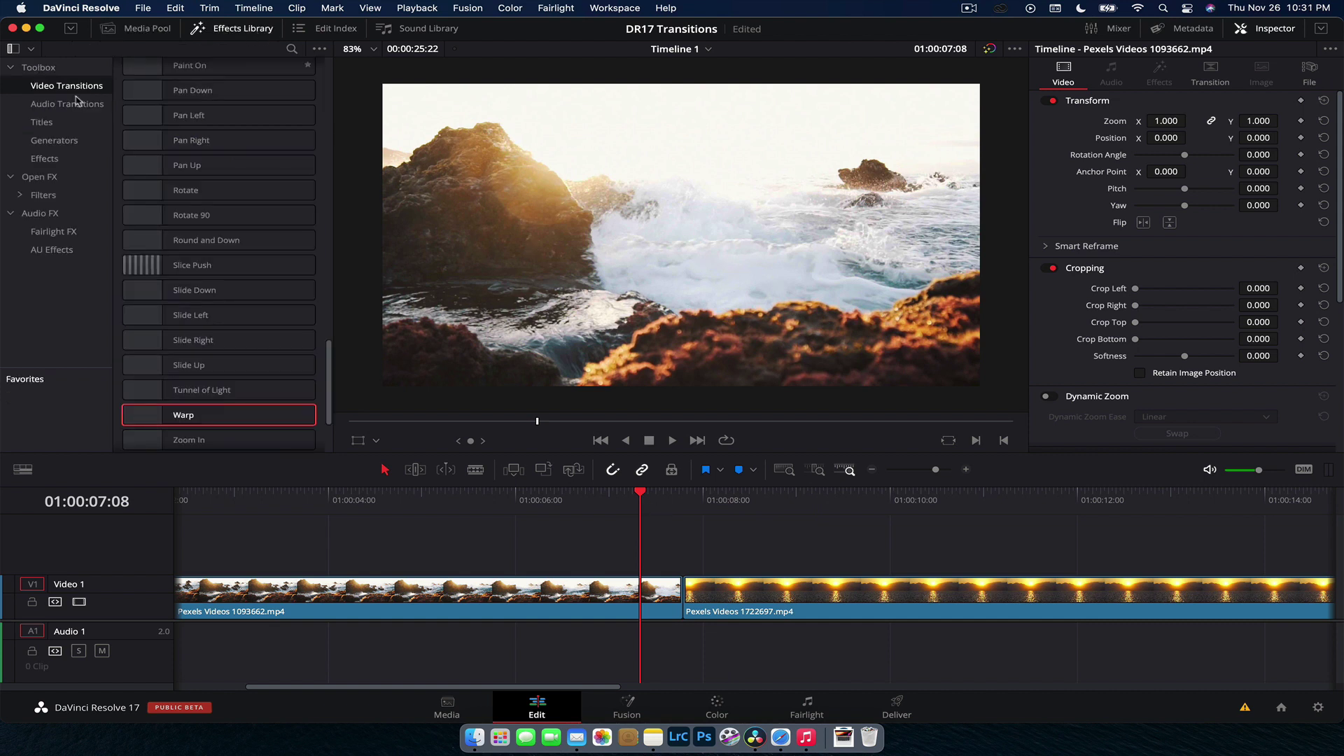
pyautogui.scroll(15, 210, 119)
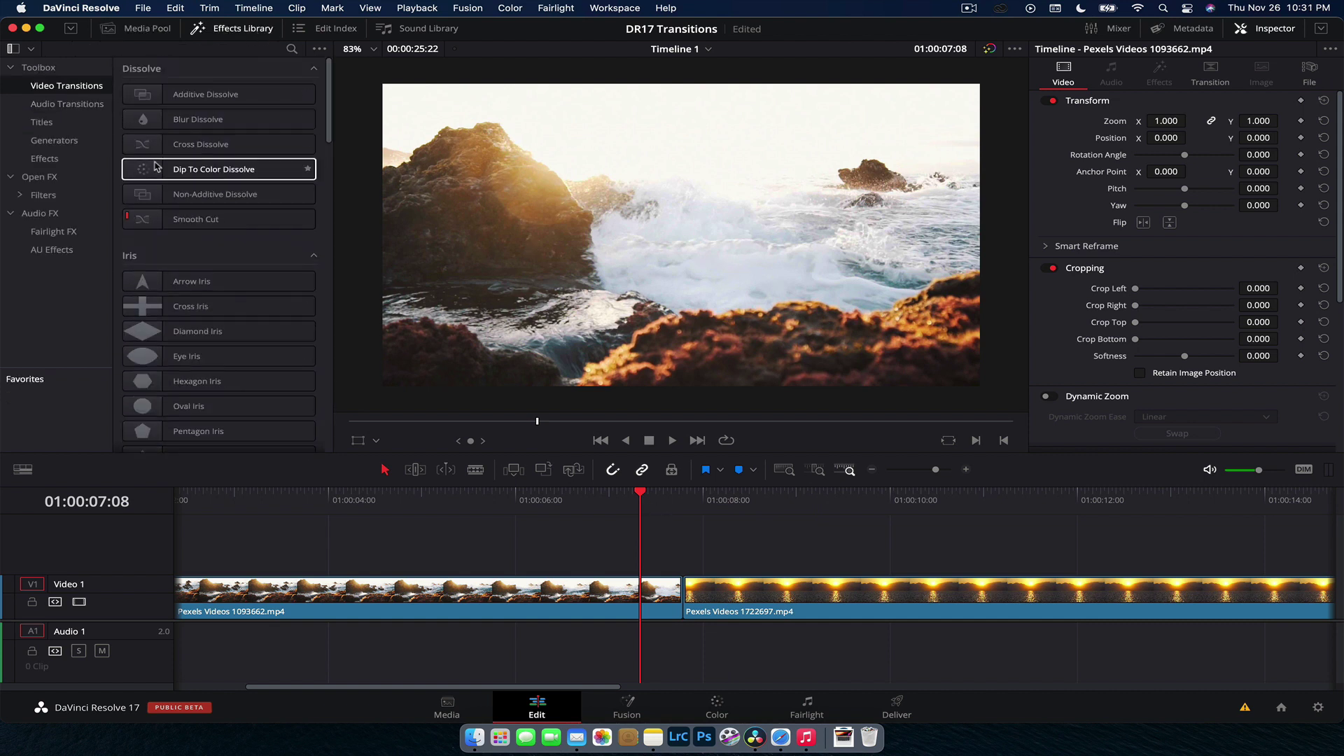
pyautogui.scroll(-3, 236, 258)
pyautogui.scroll(3, 237, 258)
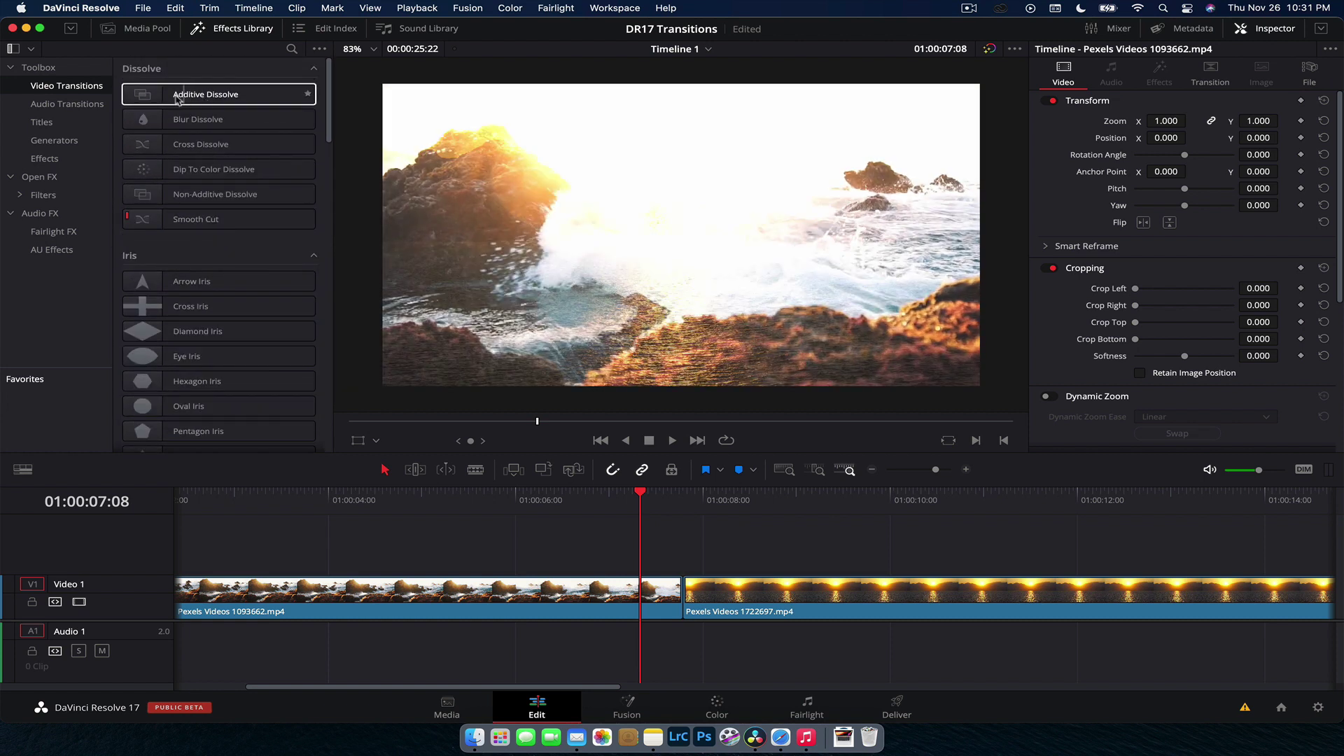
pyautogui.scroll(-7, 163, 255)
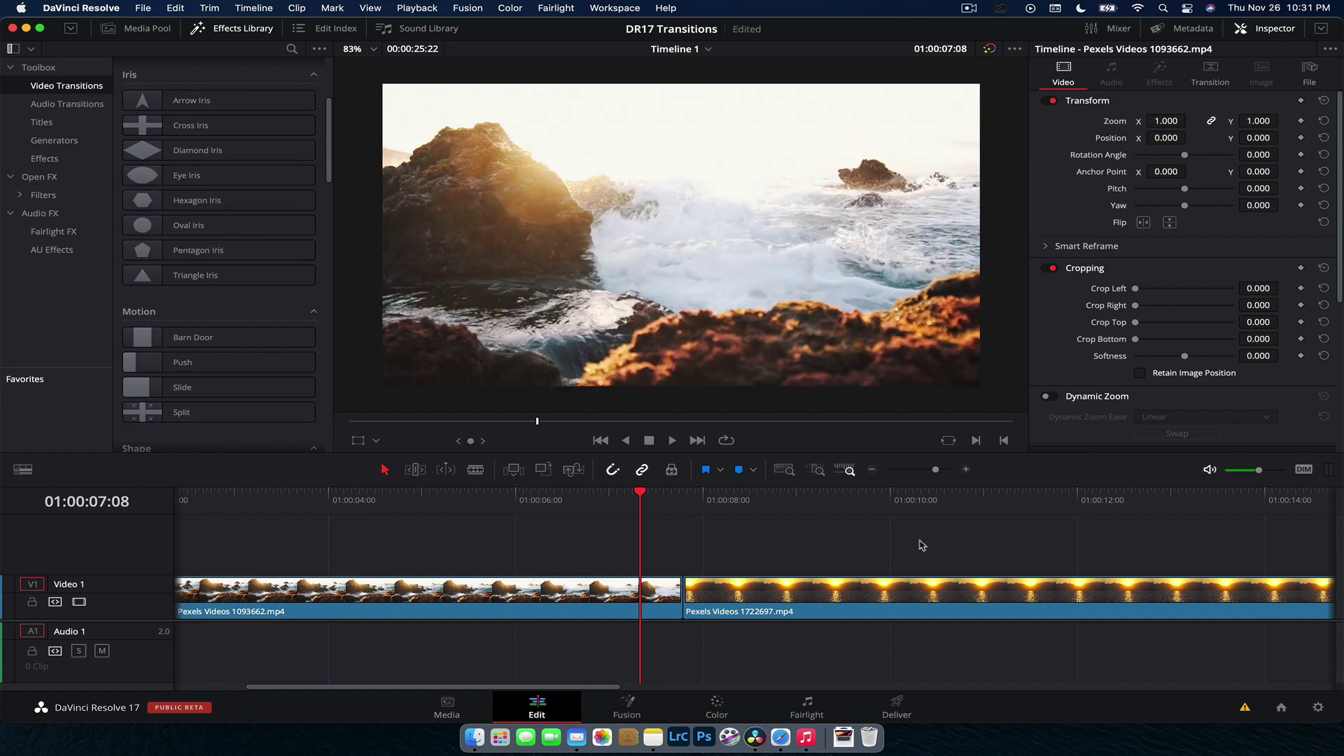
pyautogui.moveTo(742, 539); pyautogui.dragTo(621, 617)
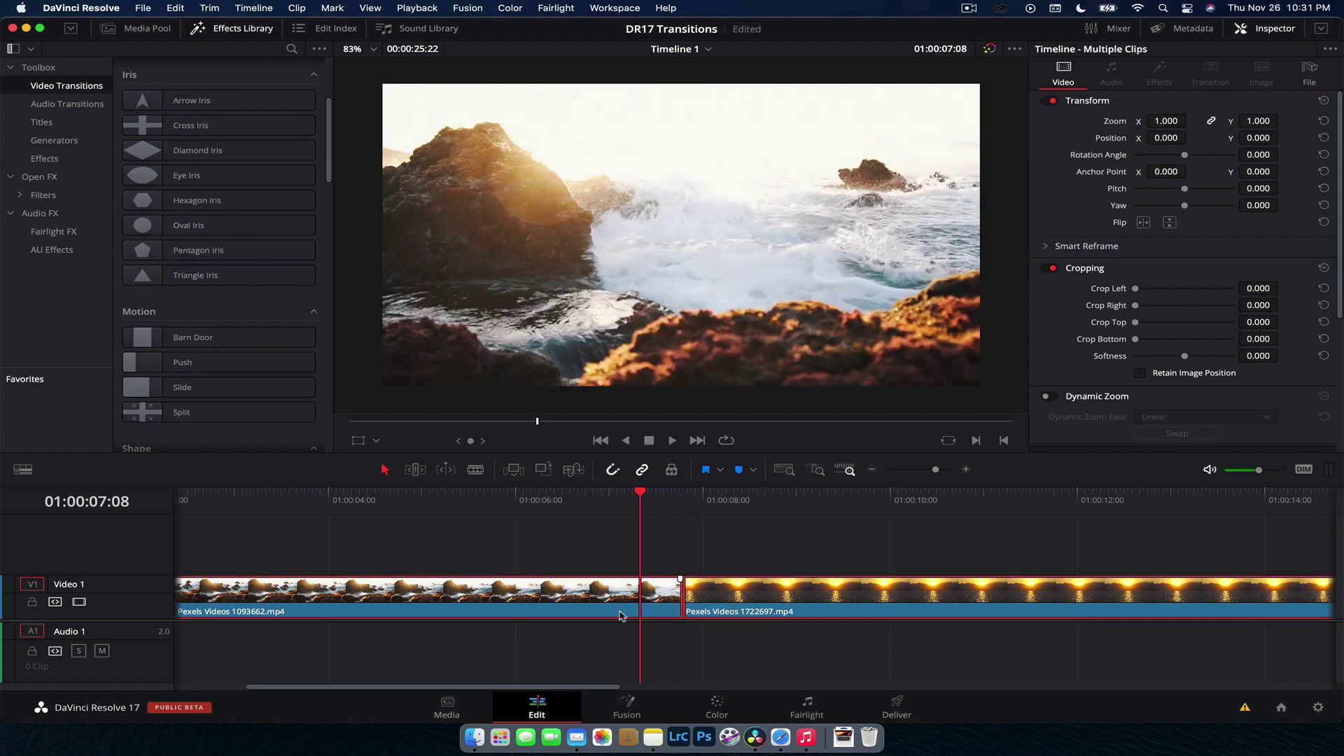
pyautogui.press('Delete')
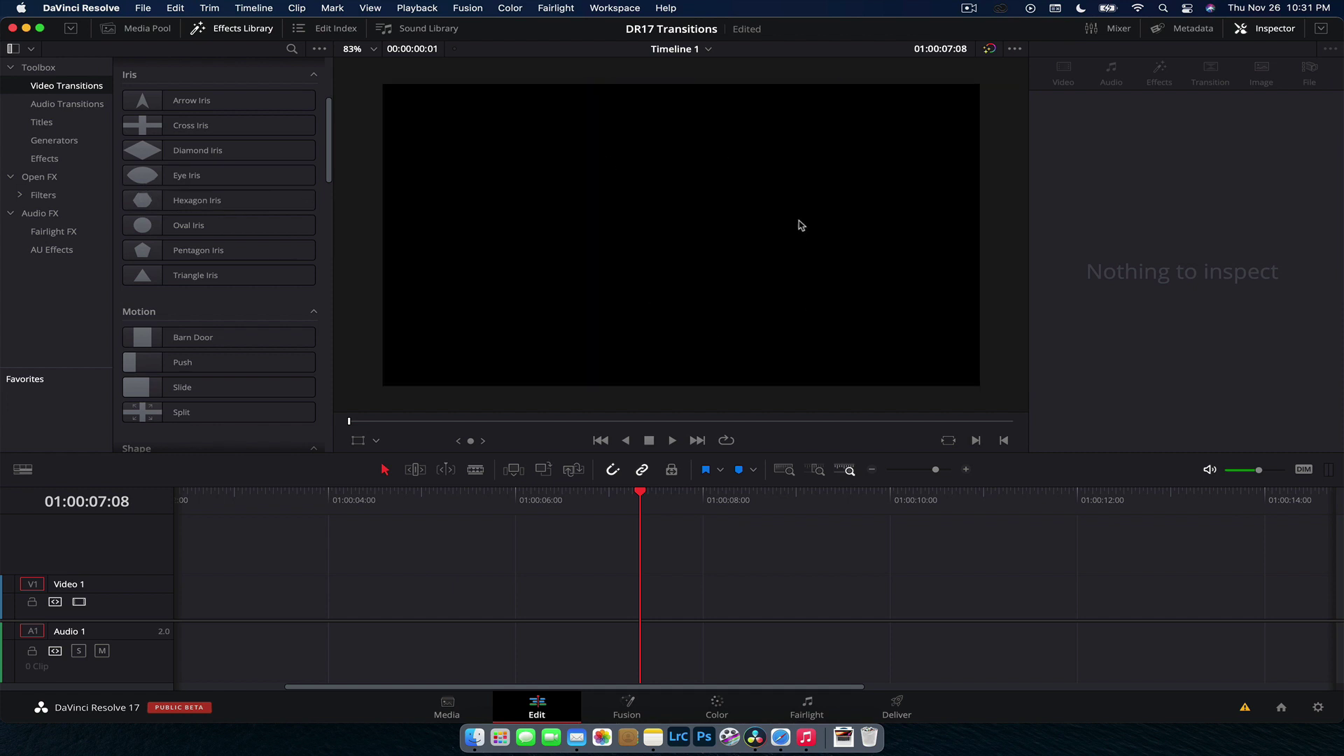
pyautogui.press('super+z')
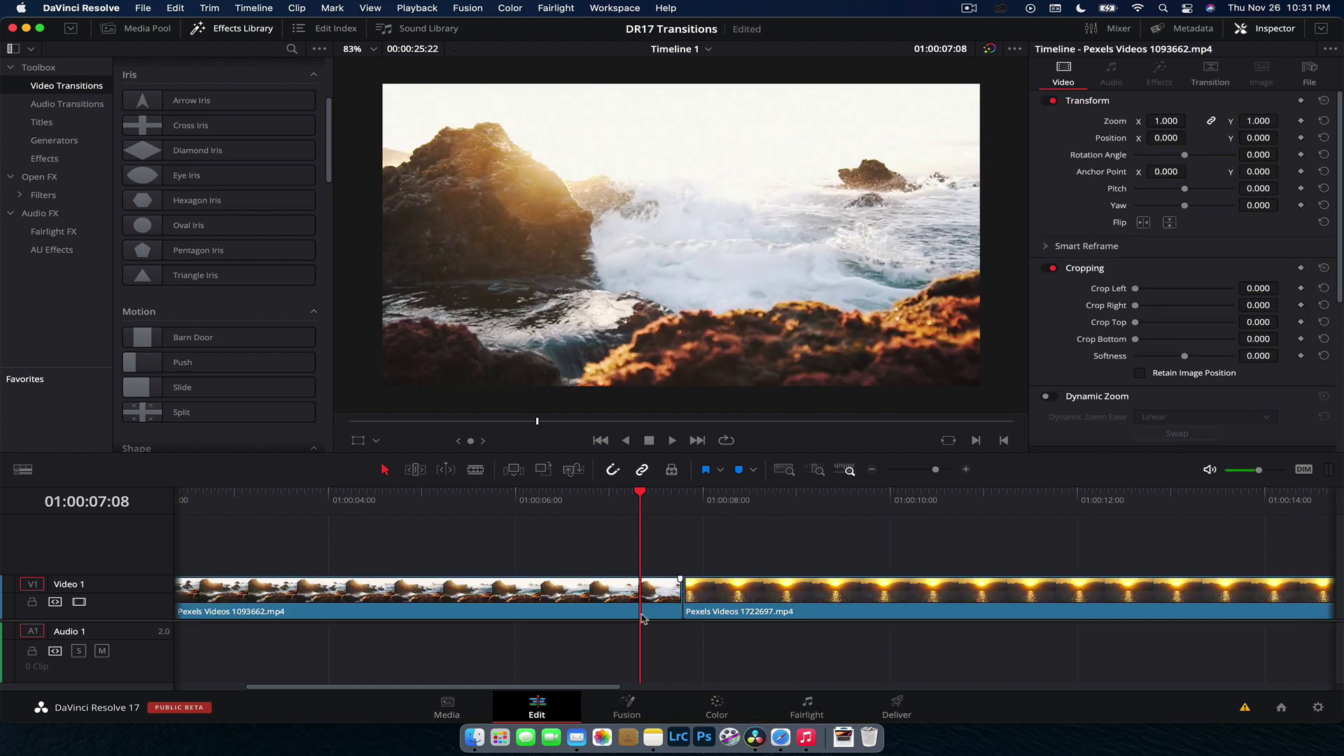
pyautogui.press('super+z')
# Examine the available video transitions across the Dissolve, Iris, Motion, Shape, Wipe and Fusion categories and preview some of them
pyautogui.moveTo(662, 620); pyautogui.dragTo(662, 637)
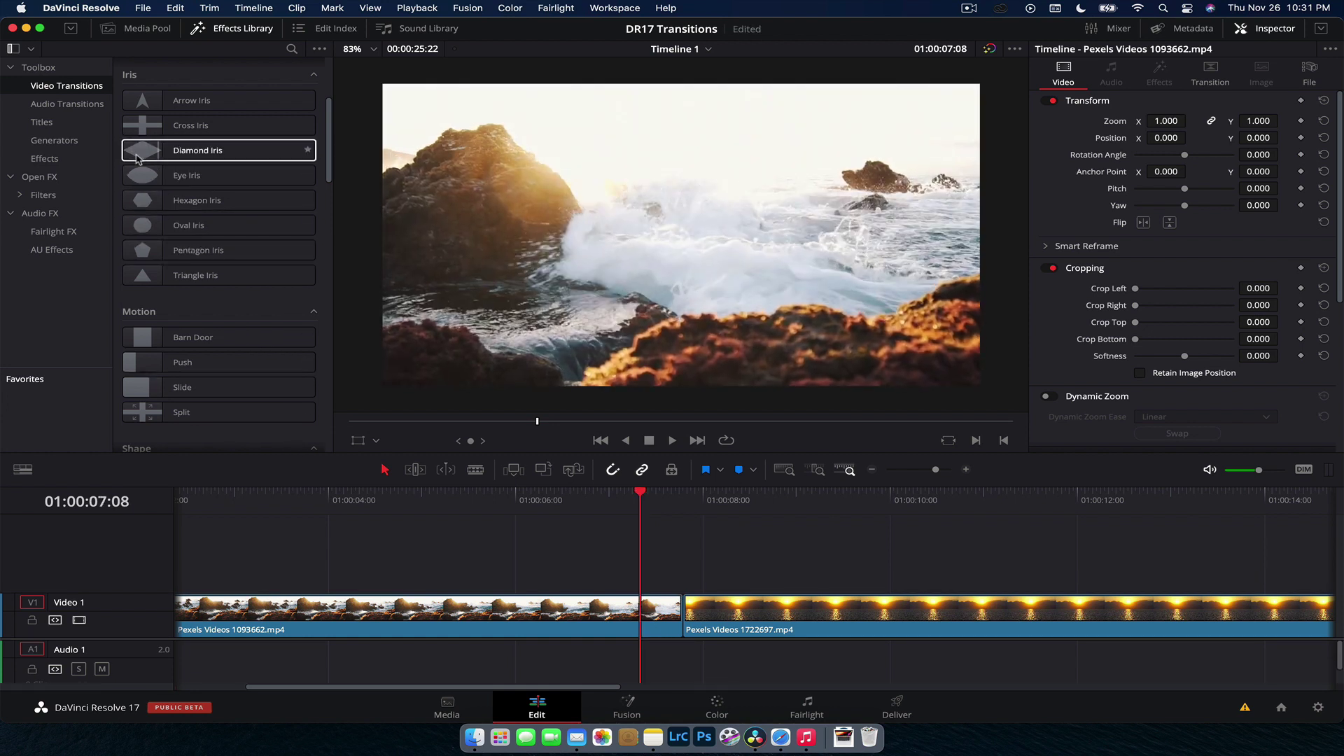
pyautogui.scroll(-10, 148, 154)
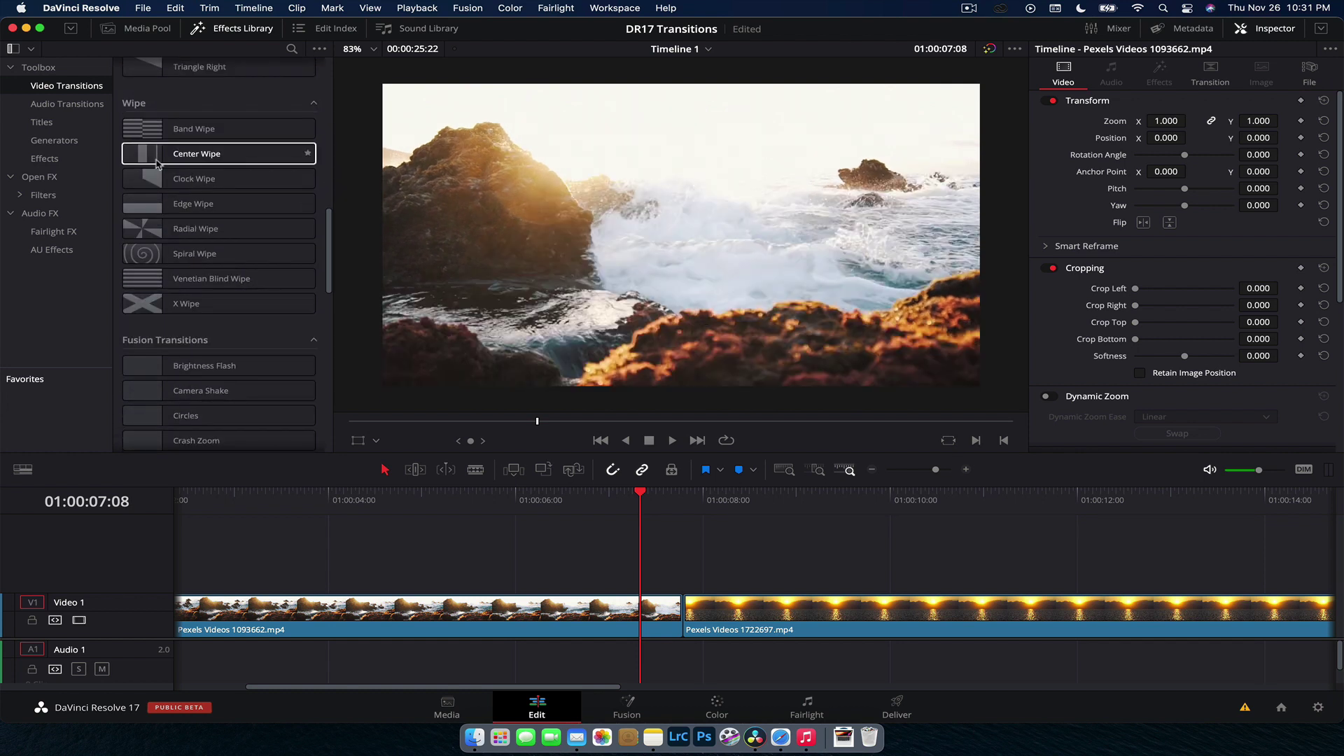
pyautogui.scroll(-10, 158, 171)
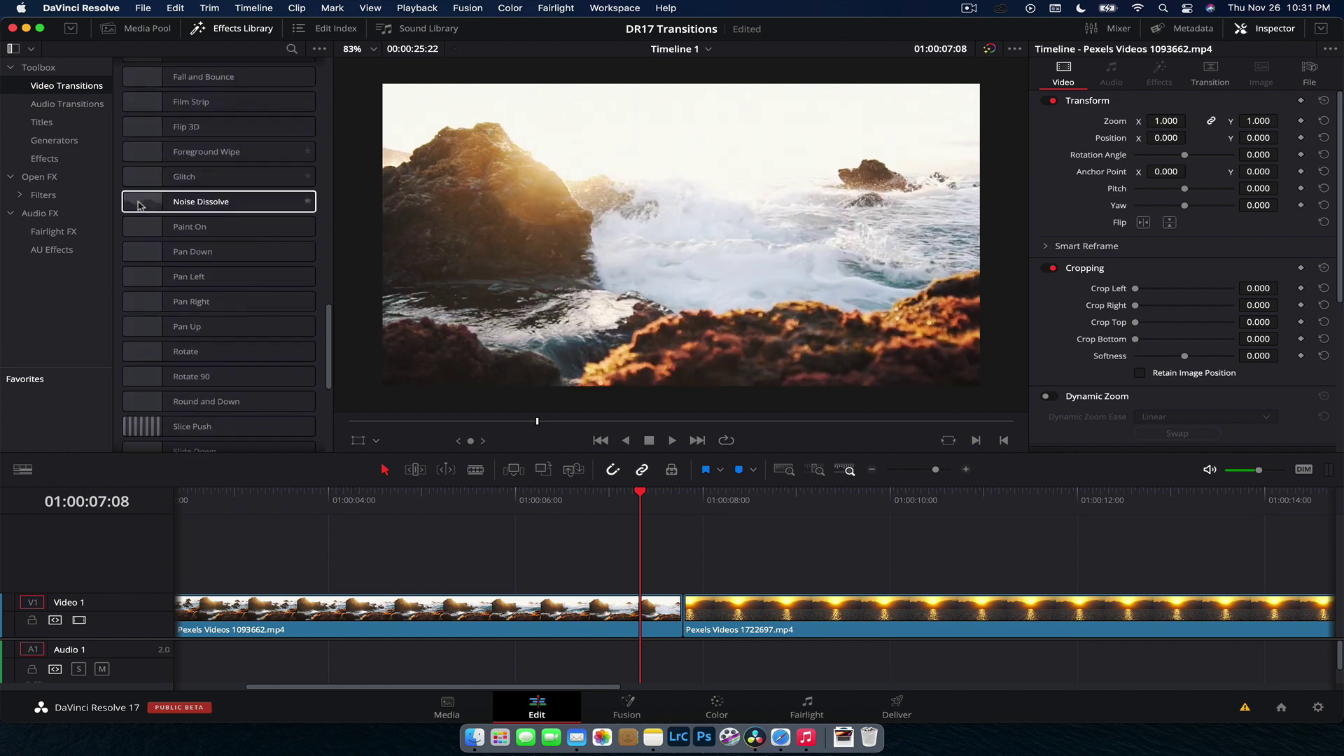
pyautogui.scroll(5, 157, 193)
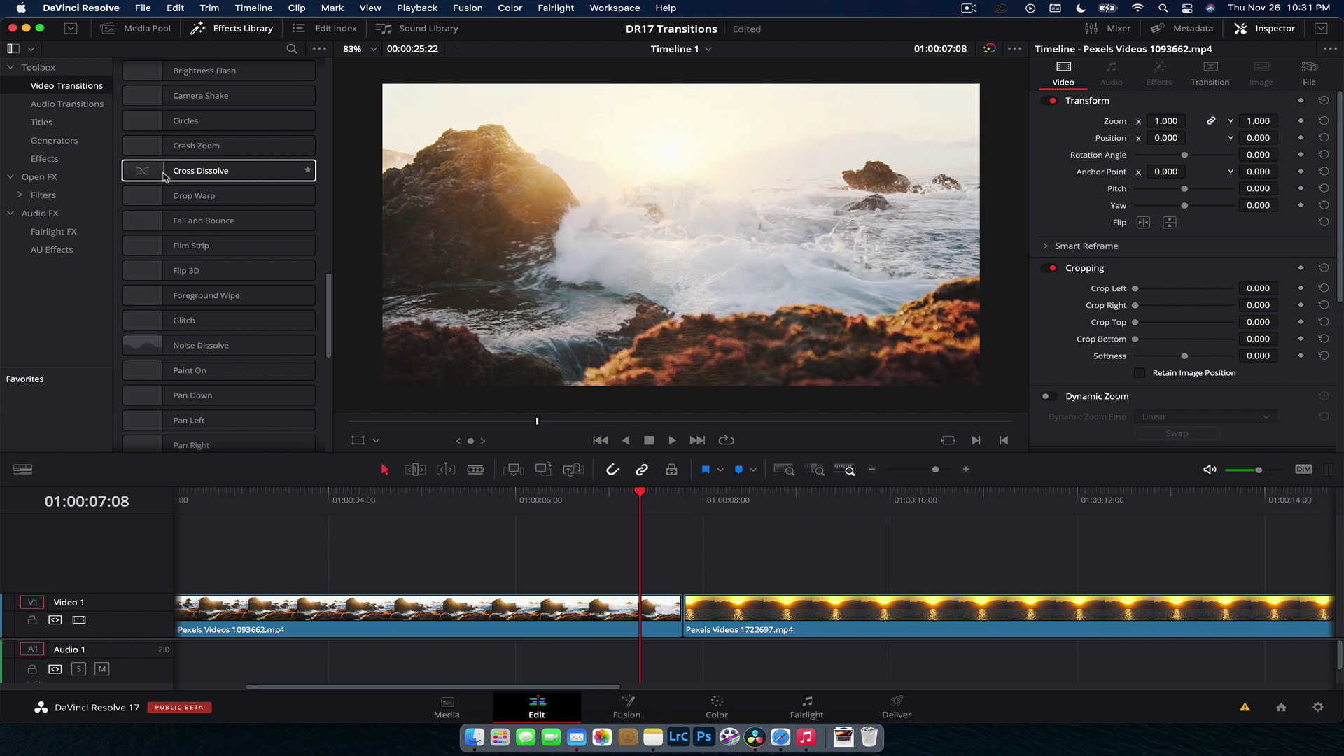
pyautogui.scroll(2, 165, 176)
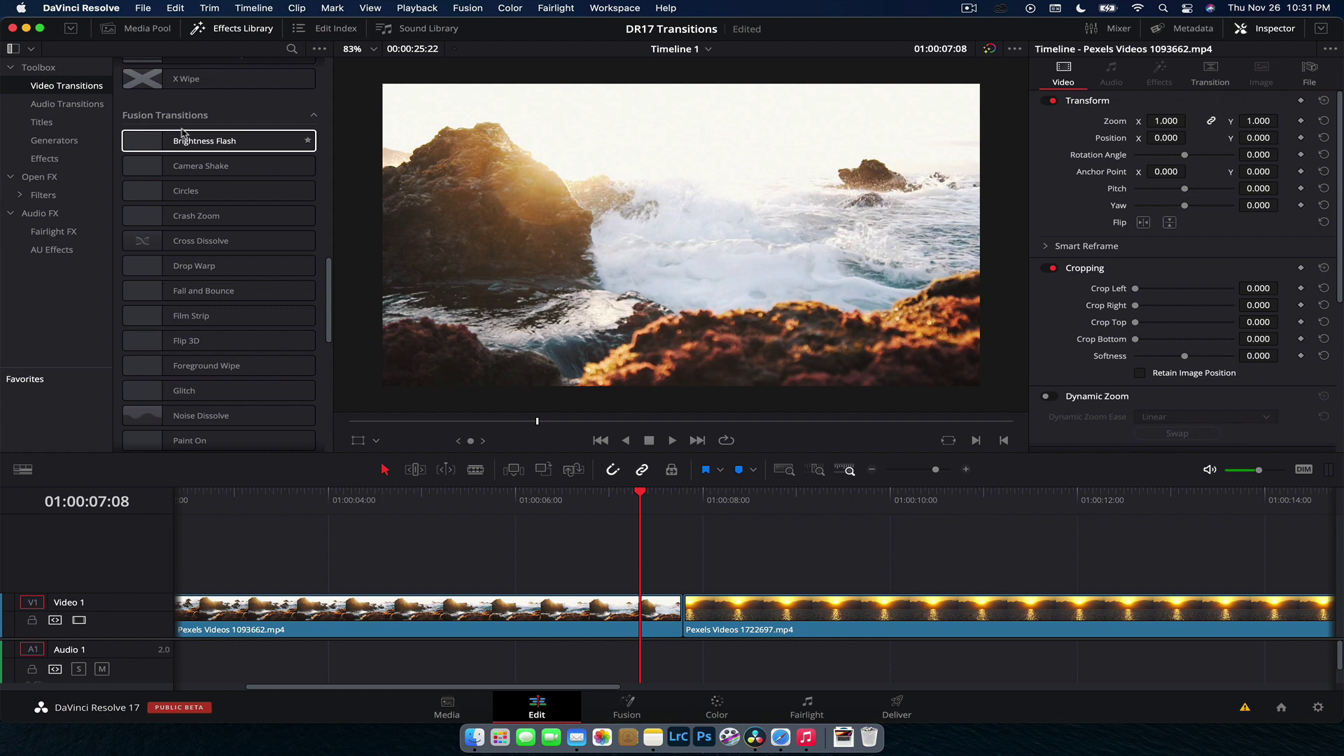
pyautogui.scroll(10, 180, 119)
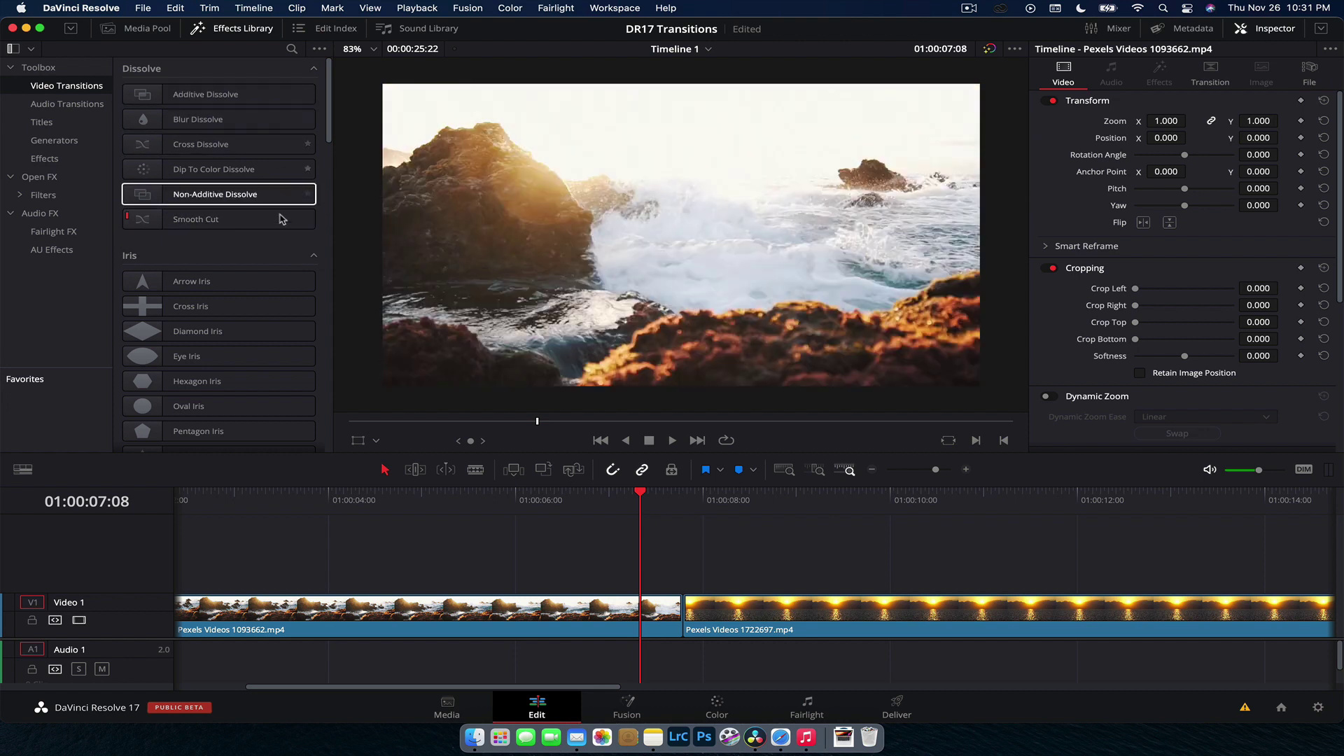
pyautogui.scroll(-4, 273, 223)
pyautogui.scroll(-3, 273, 222)
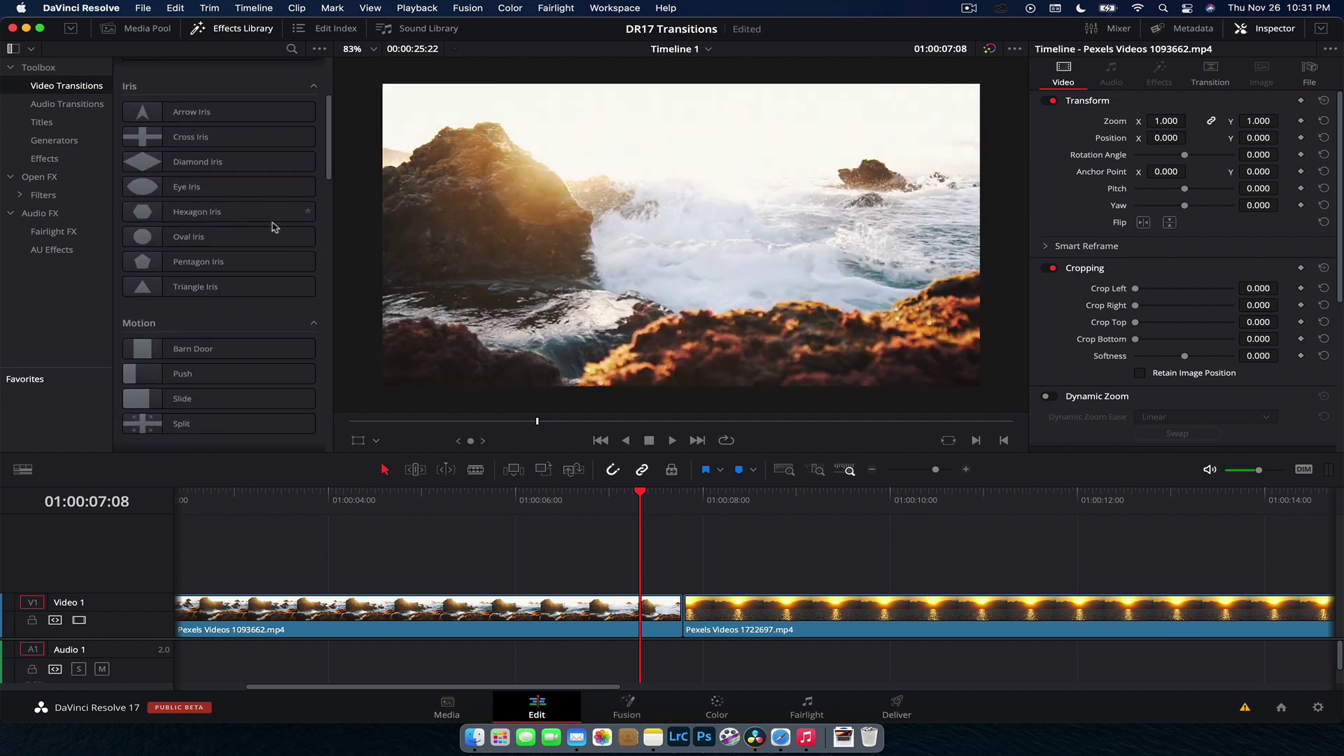
pyautogui.scroll(-14, 195, 109)
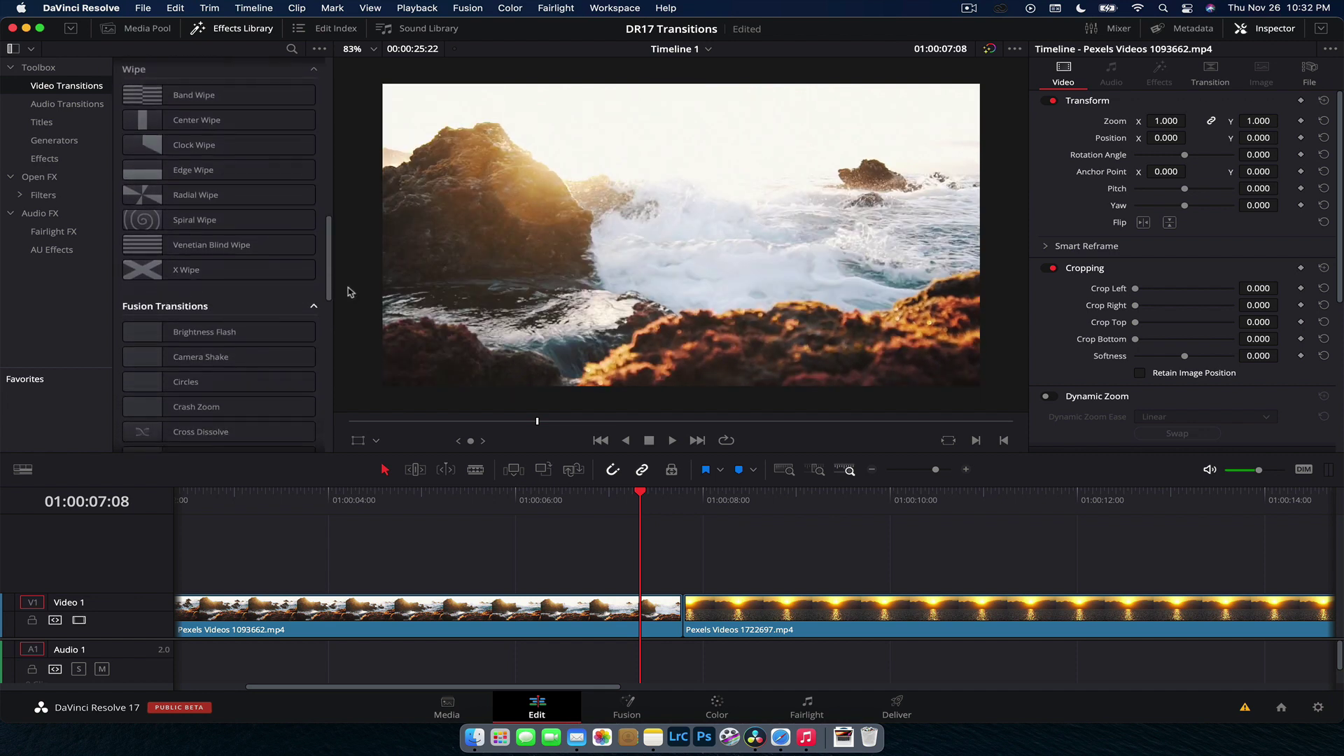
pyautogui.scroll(8, 249, 283)
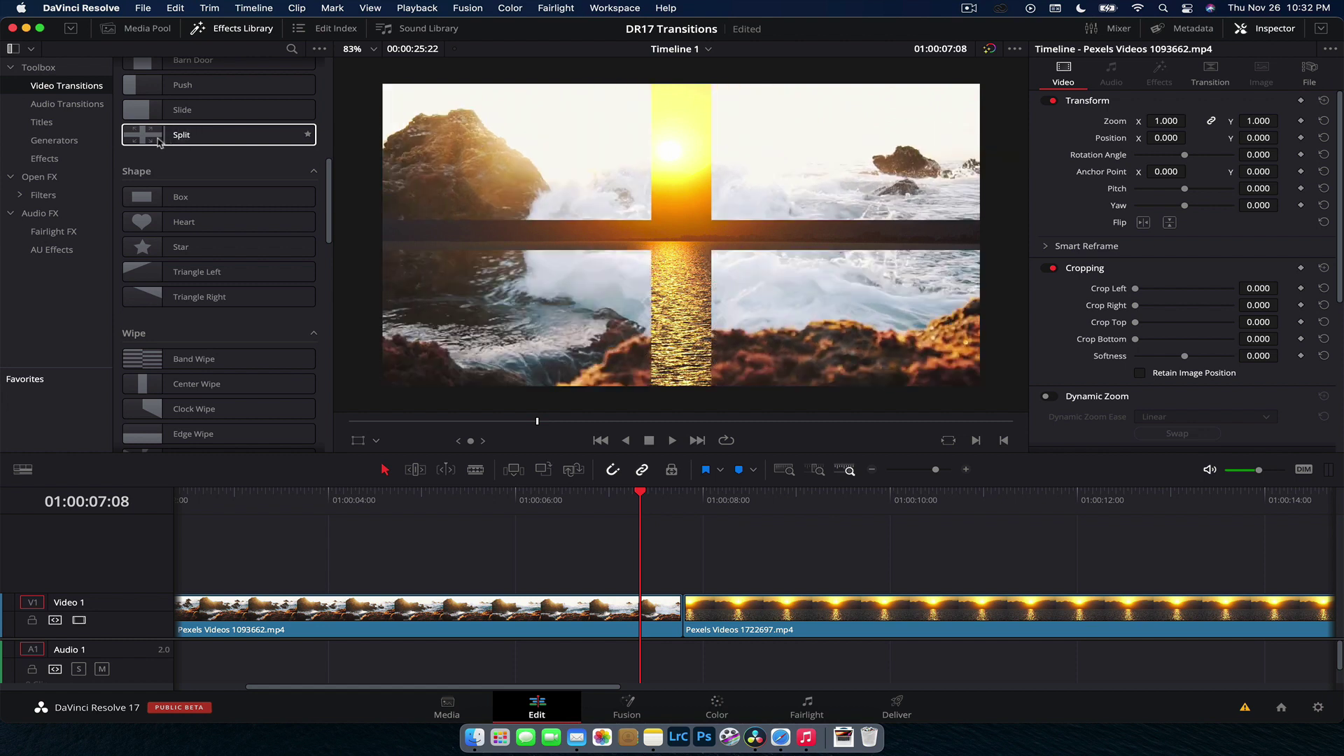
pyautogui.scroll(6, 194, 168)
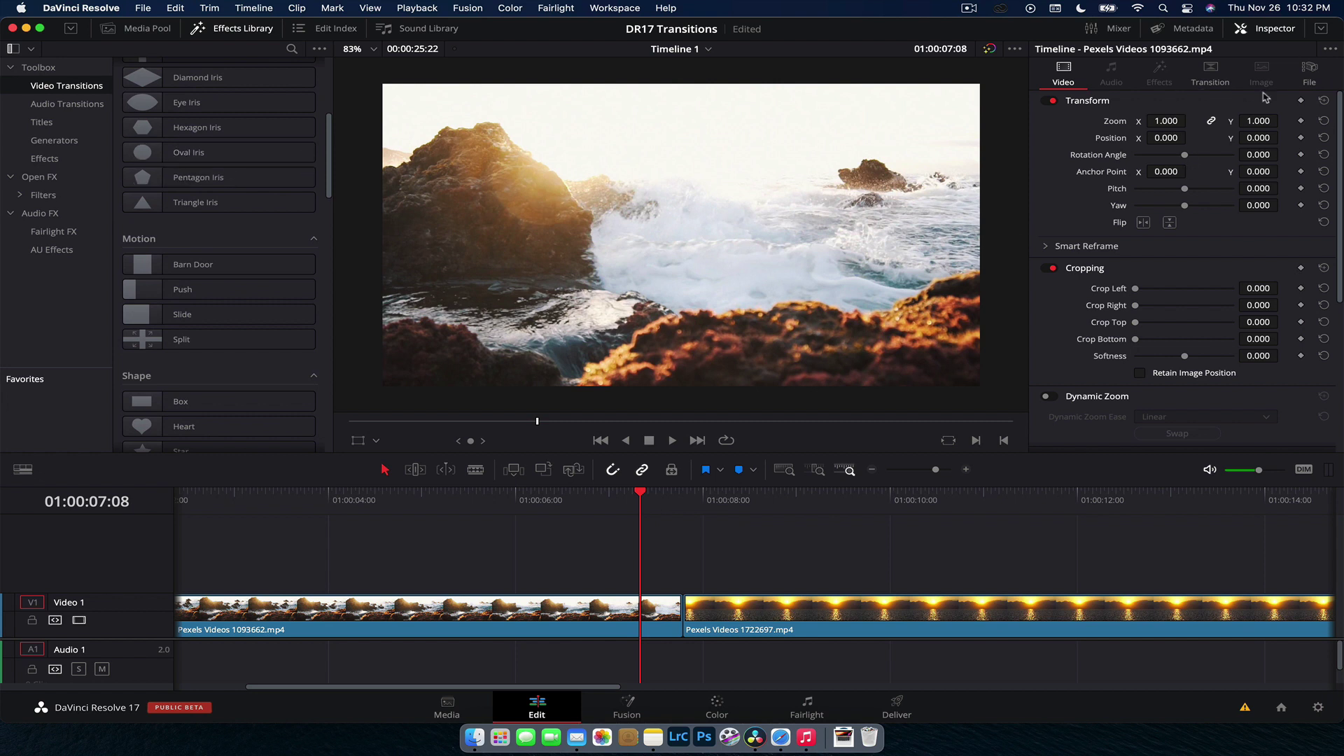
pyautogui.scroll(2, 192, 133)
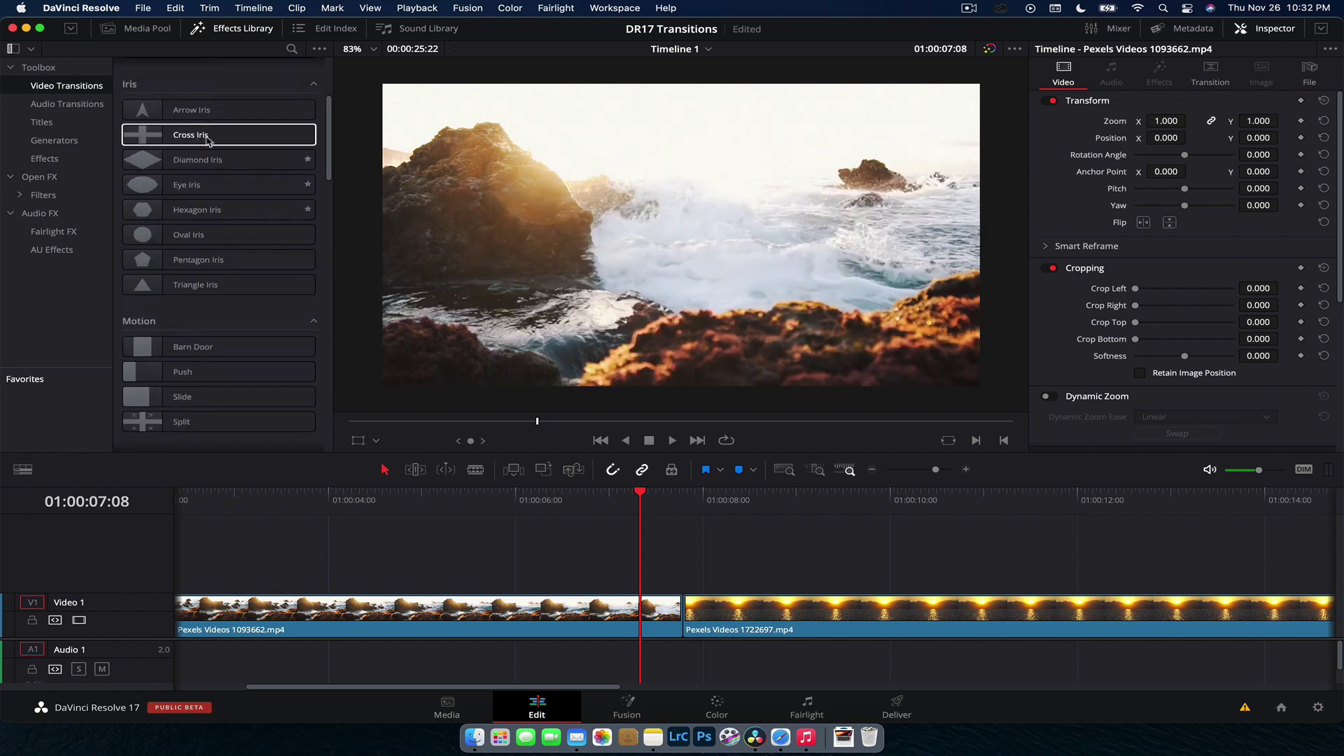
# Add the Cross Iris transition at the cut between Pexels Videos 1093662.mp4 and Pexels Videos 1722697.mp4 and play it back
pyautogui.click(194, 140)
pyautogui.moveTo(194, 140); pyautogui.dragTo(682, 610)
pyautogui.press('space')
pyautogui.press('space')
pyautogui.click(662, 505)
pyautogui.press('space')
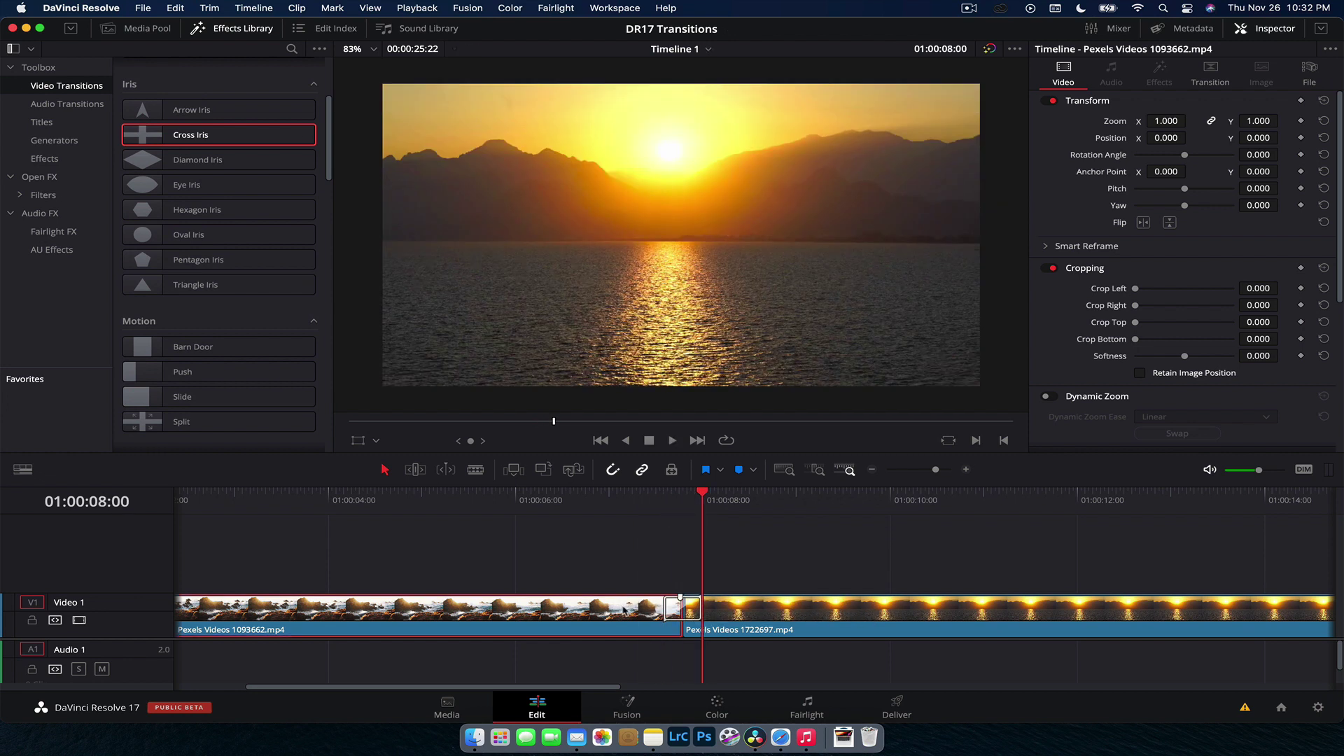
# Compare the transition settings shown for the first clip, the second clip and the Cross Iris transition itself
pyautogui.click(789, 628)
pyautogui.click(550, 608)
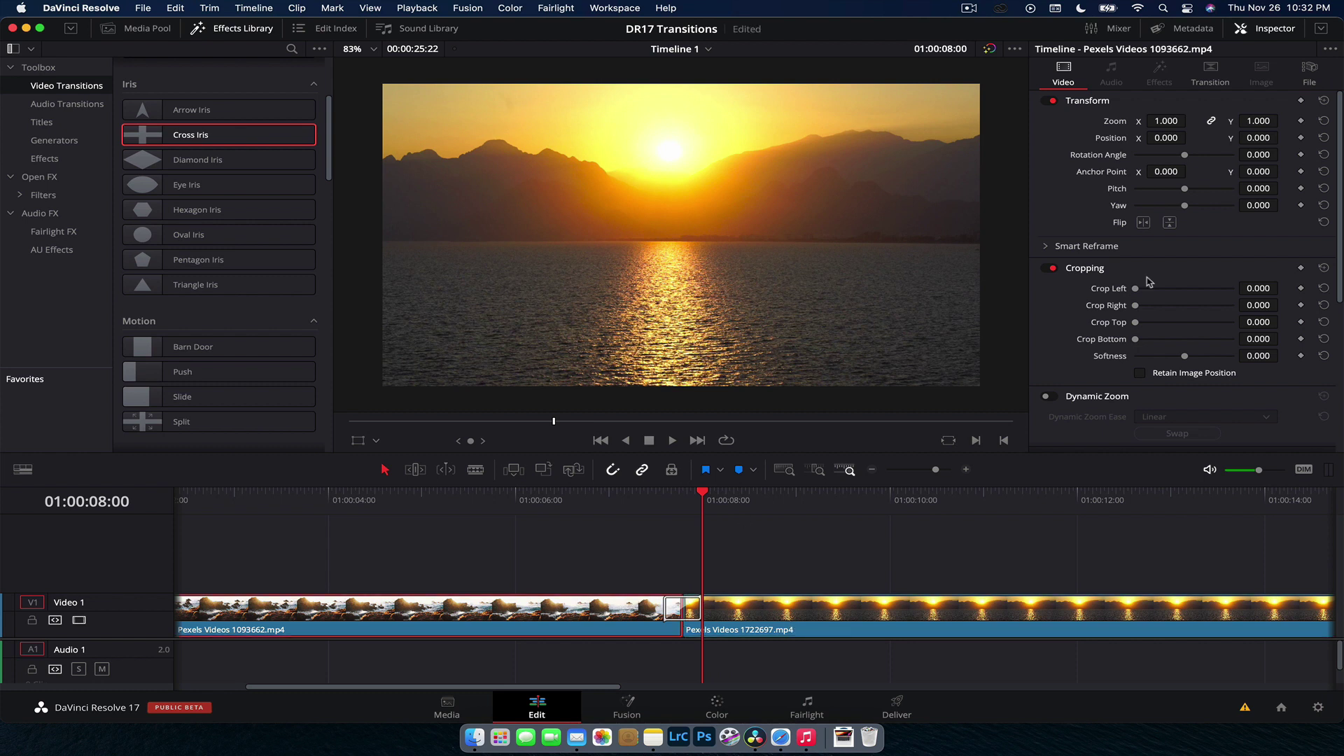
pyautogui.click(1216, 84)
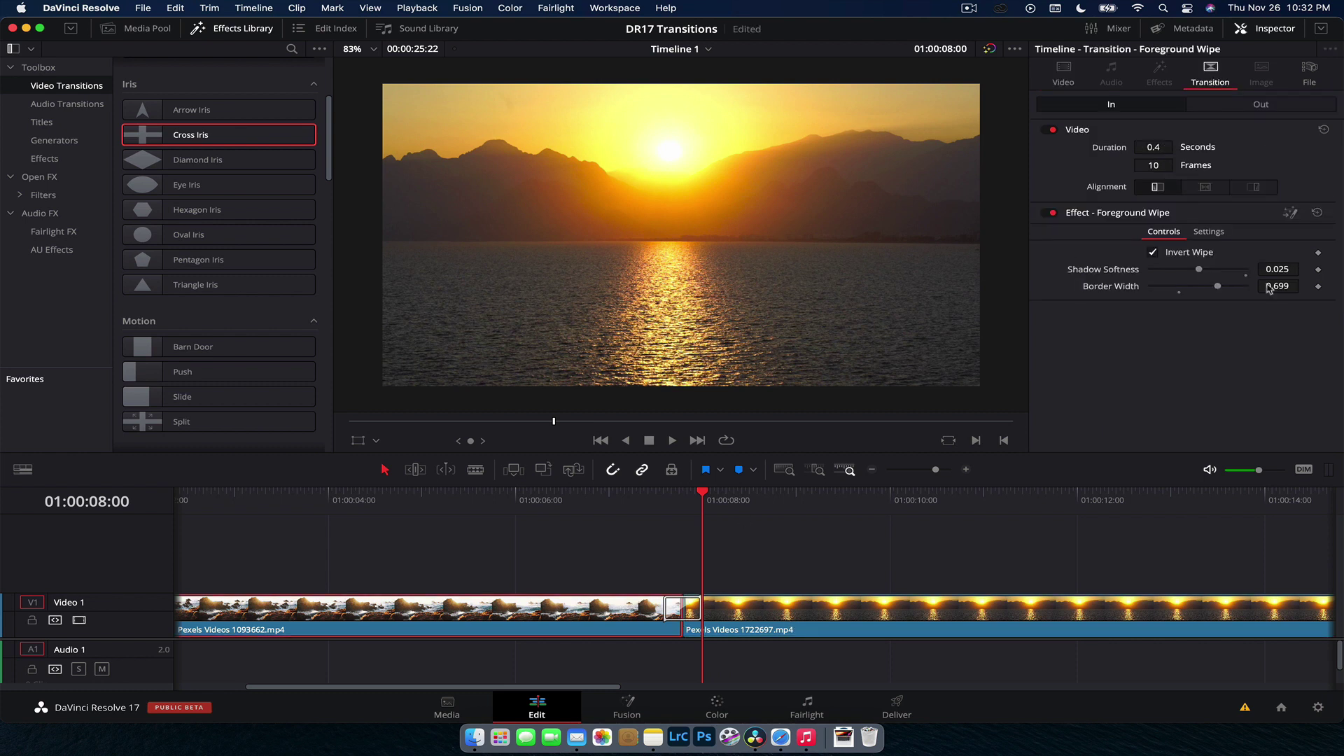
pyautogui.click(670, 612)
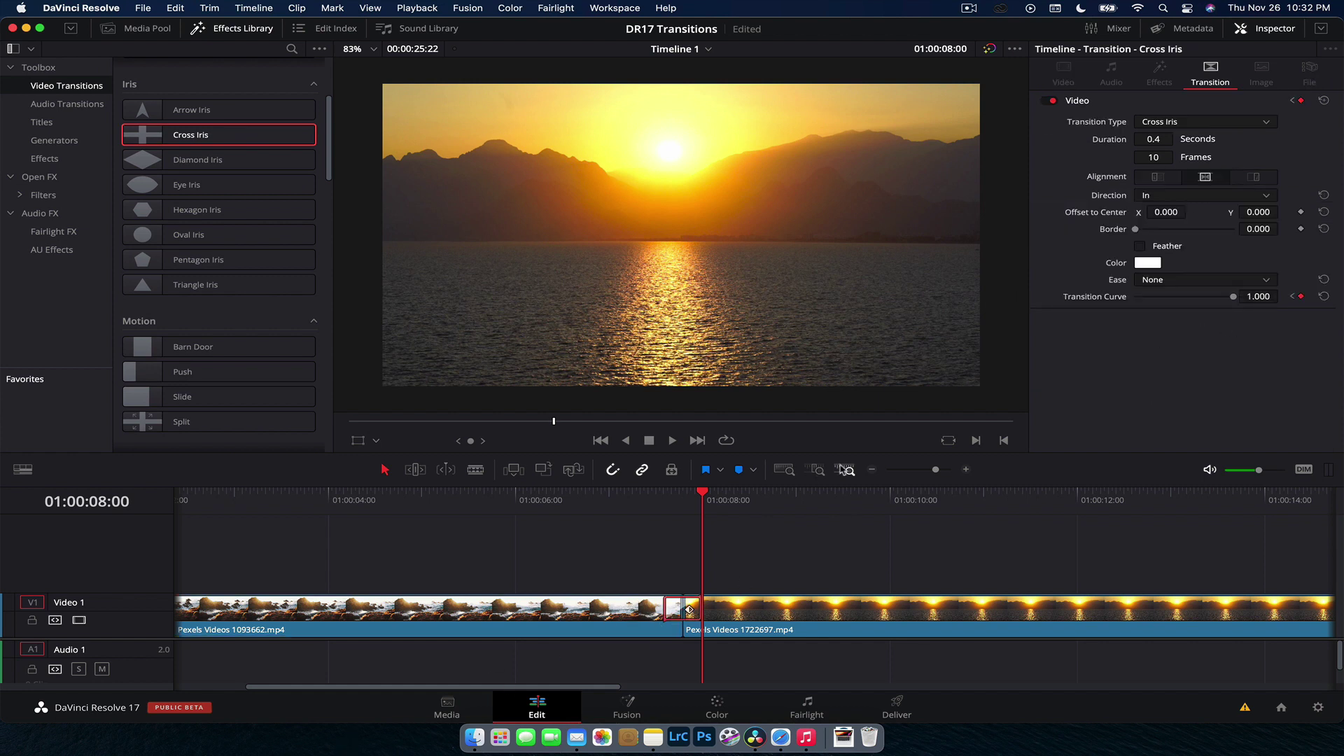
pyautogui.click(621, 627)
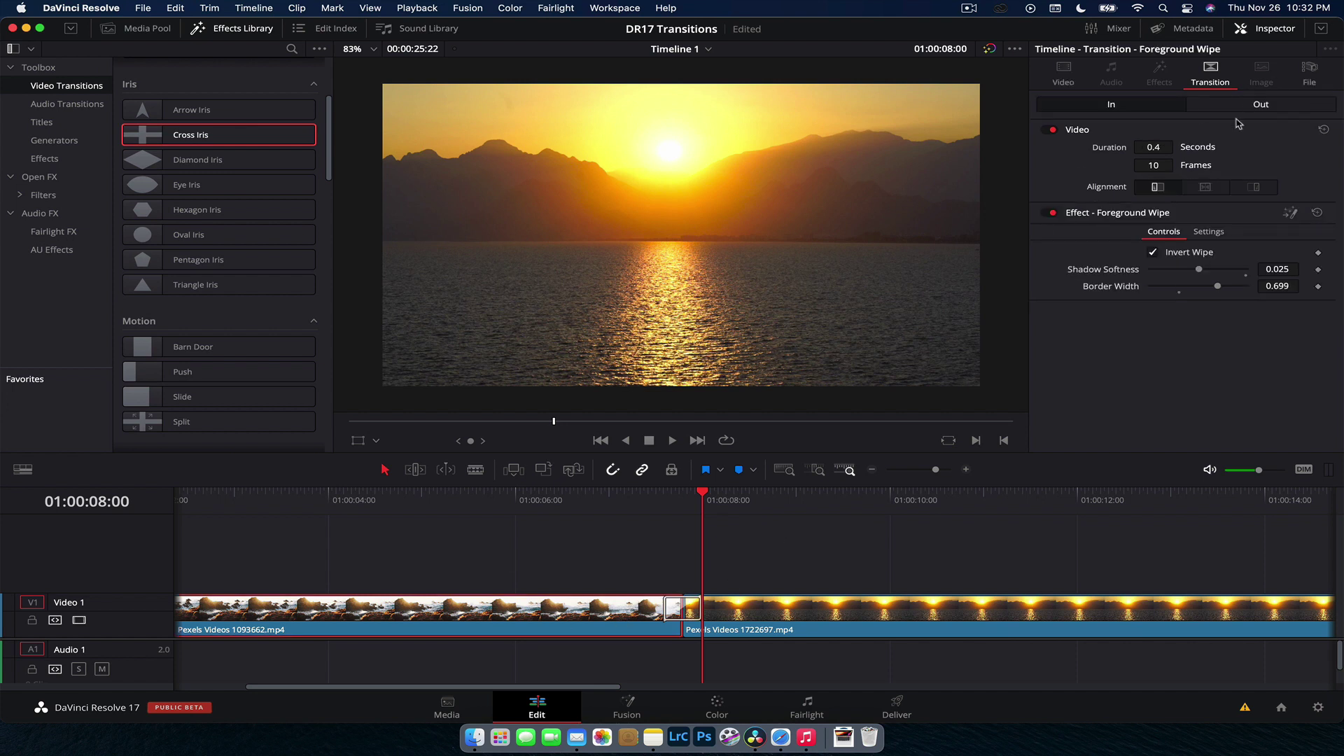
pyautogui.click(798, 627)
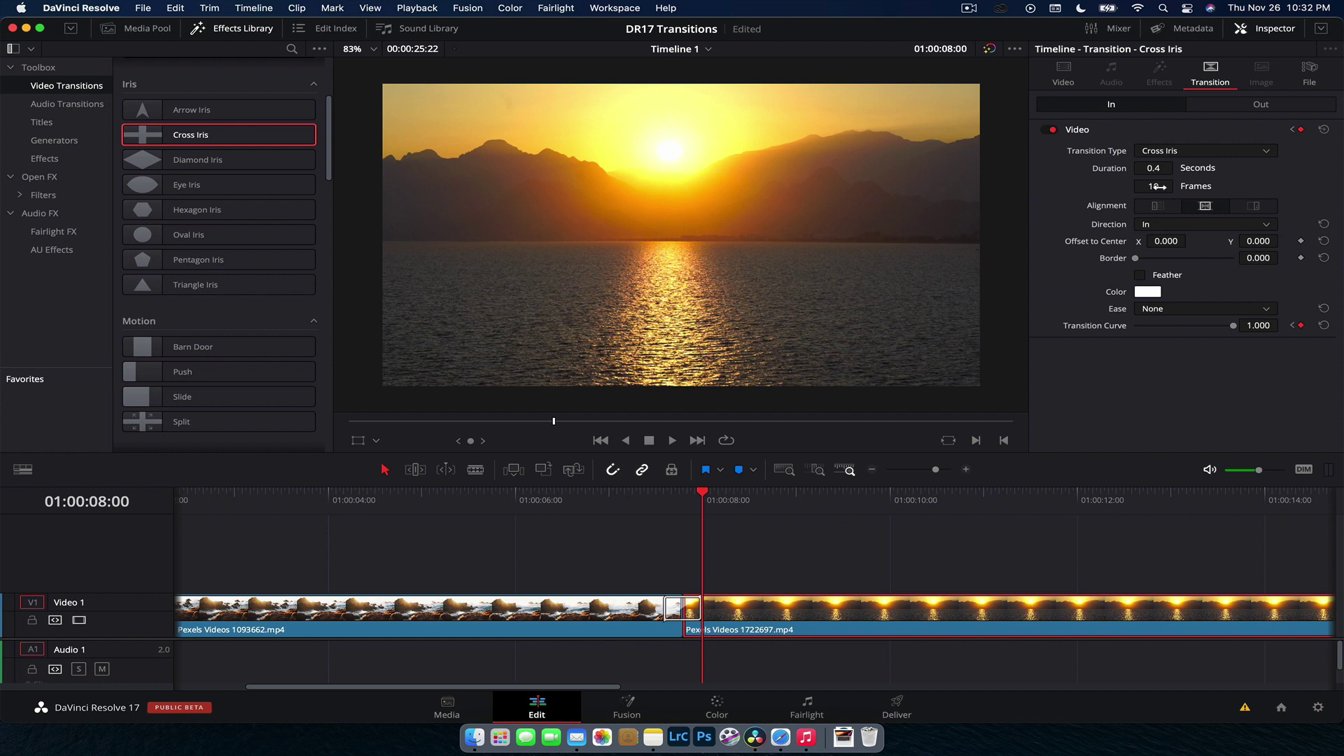
pyautogui.click(702, 616)
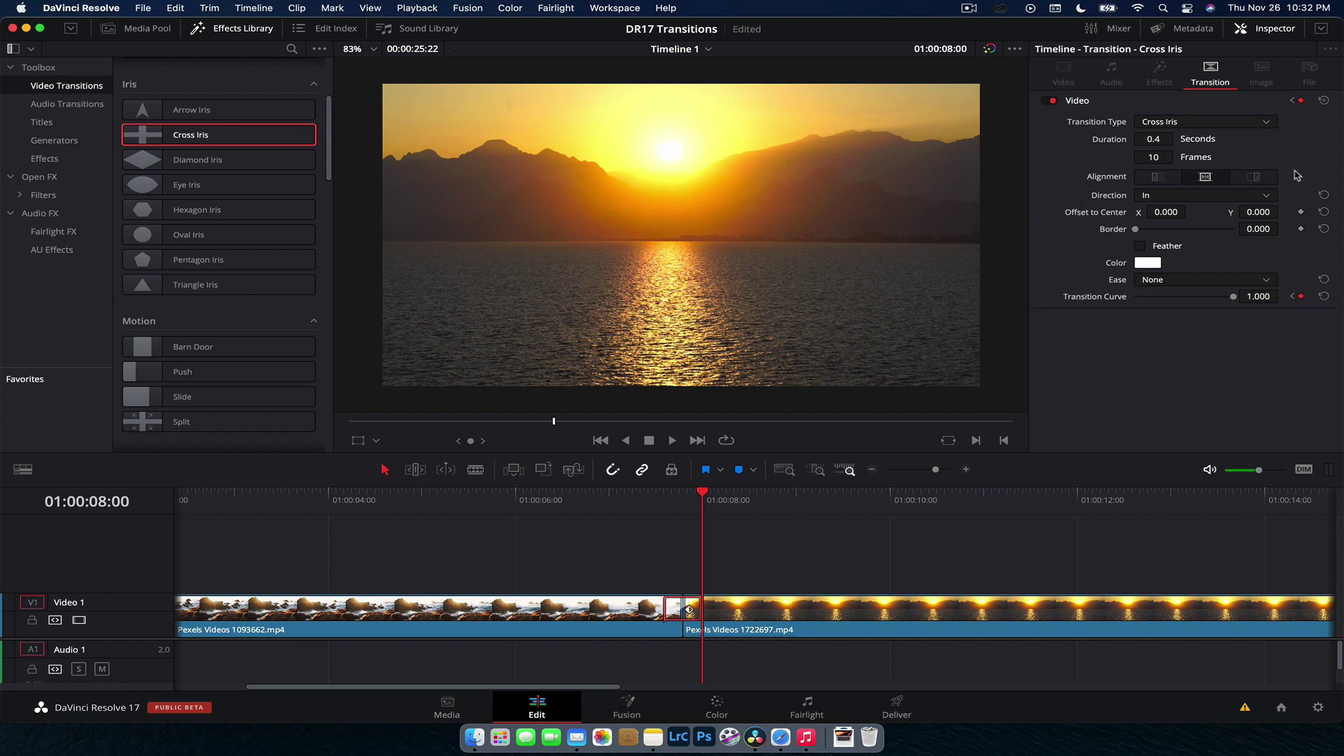
pyautogui.click(485, 612)
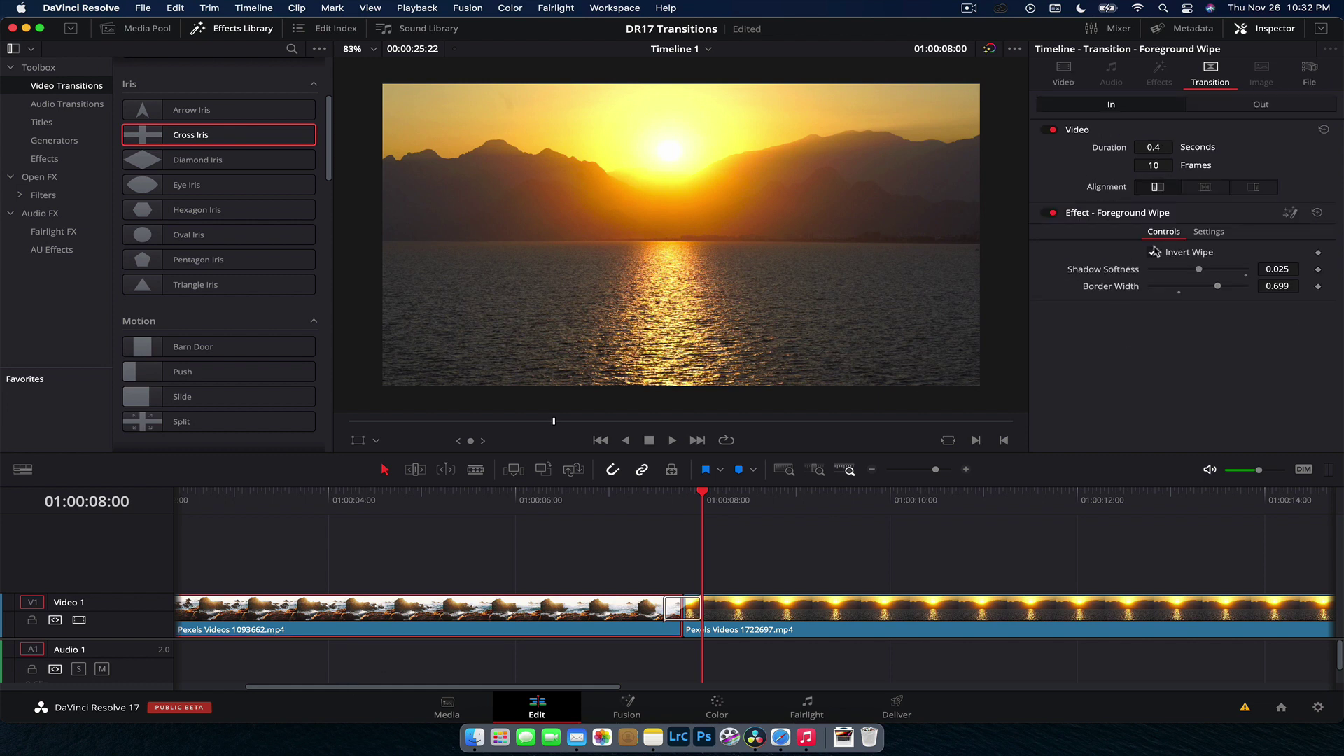
pyautogui.click(807, 614)
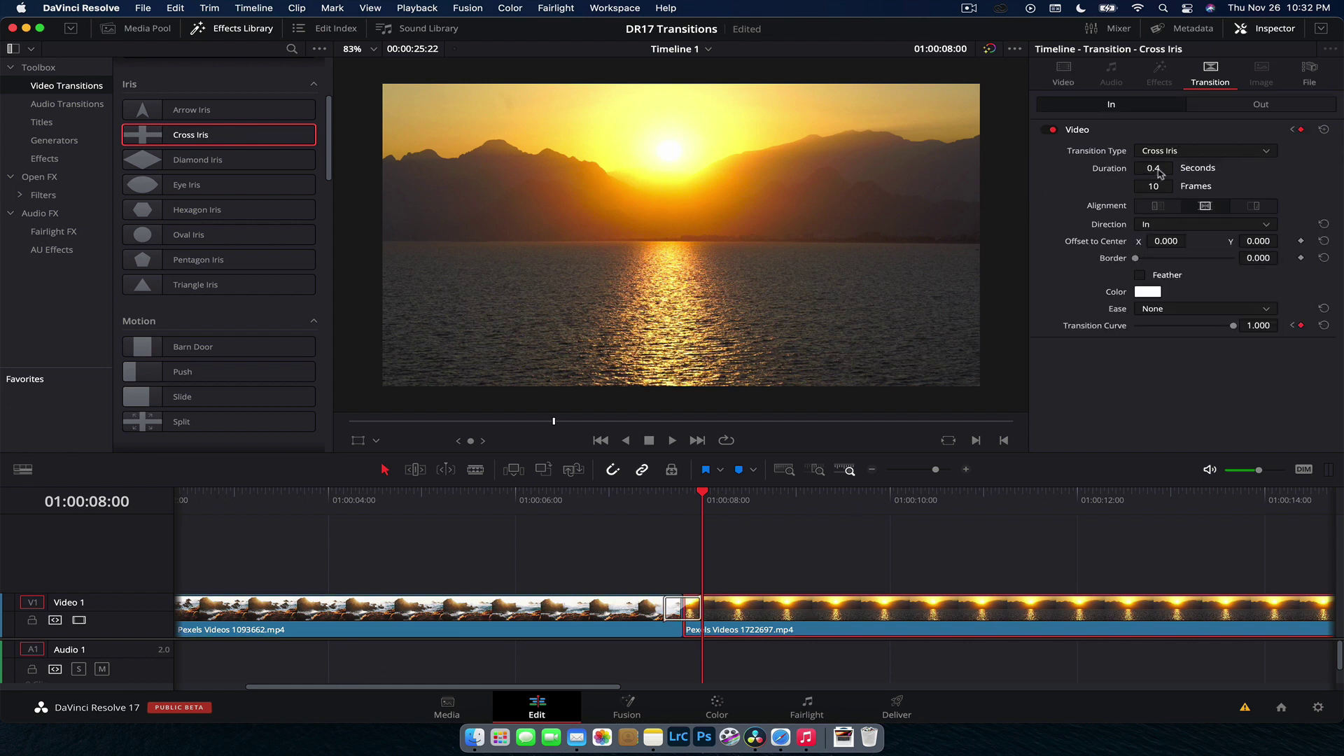
pyautogui.click(663, 610)
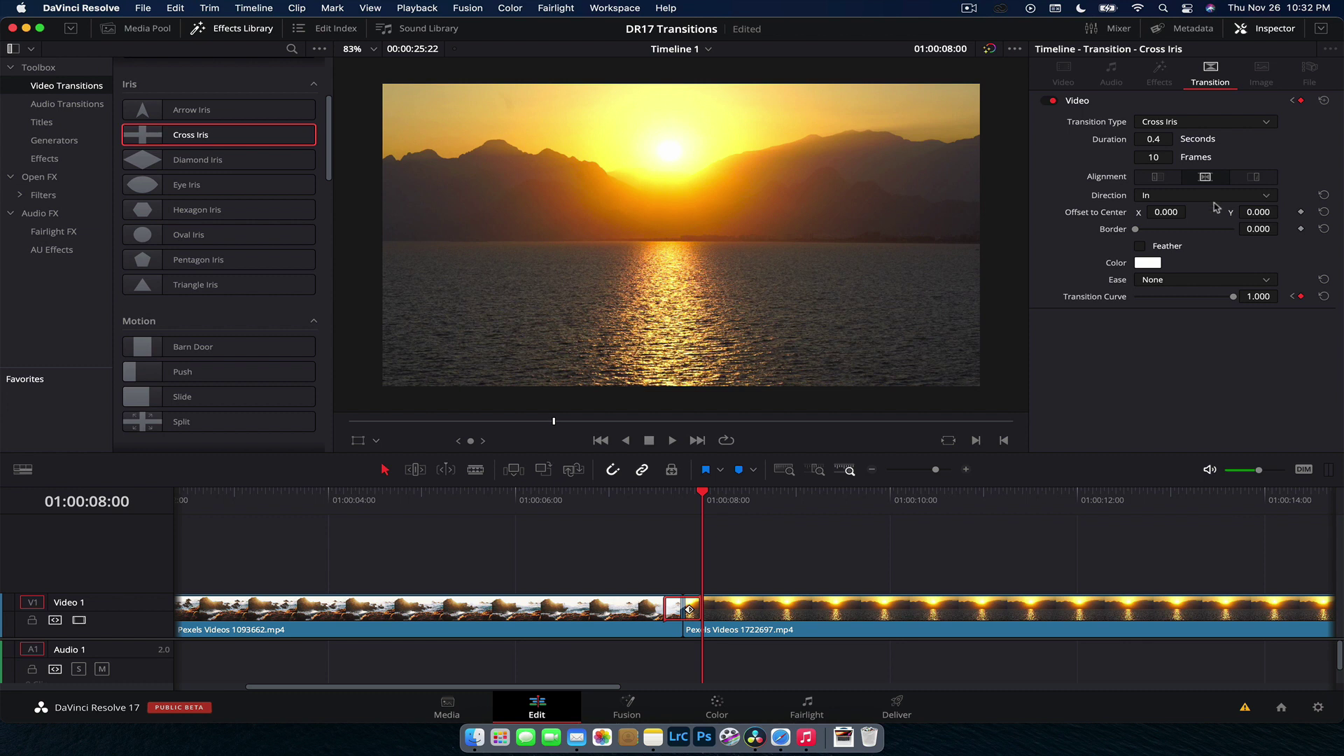
# Give the Cross Iris transition a cyan border with a width of about 53, checking it at 01:00:07:17
pyautogui.moveTo(670, 509); pyautogui.dragTo(674, 512)
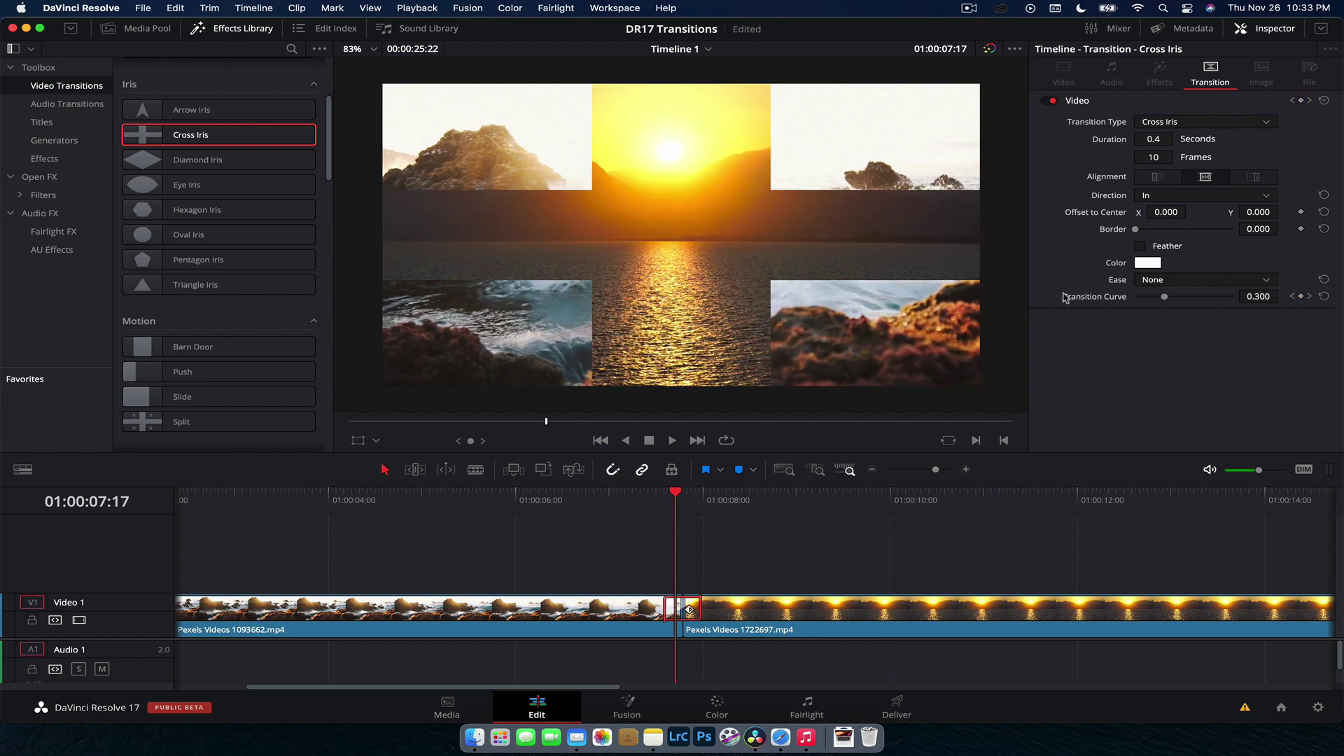
pyautogui.moveTo(1135, 229); pyautogui.dragTo(1156, 229)
pyautogui.click(1146, 263)
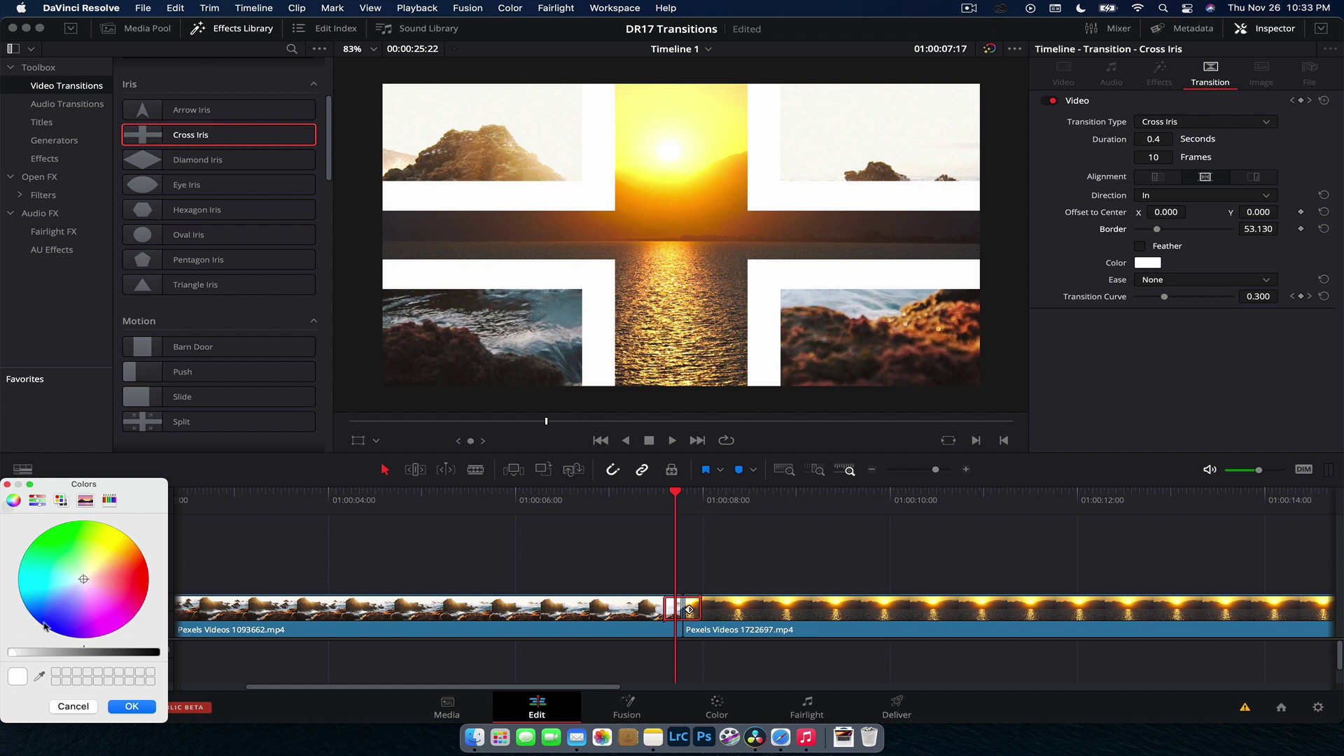
pyautogui.click(44, 586)
pyautogui.click(148, 707)
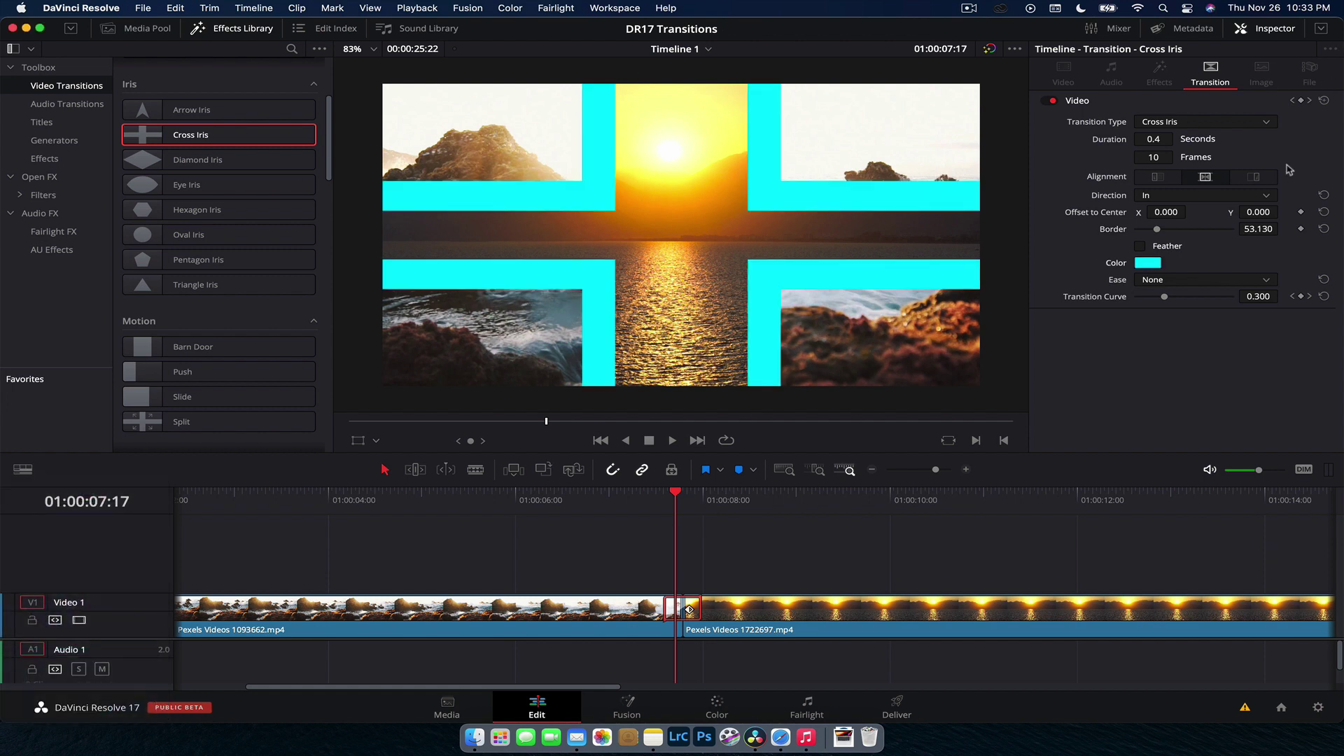
# Set the Cross Iris transition's easing to In & Out, play it back and park the playhead at 01:00:07:19
pyautogui.click(1159, 280)
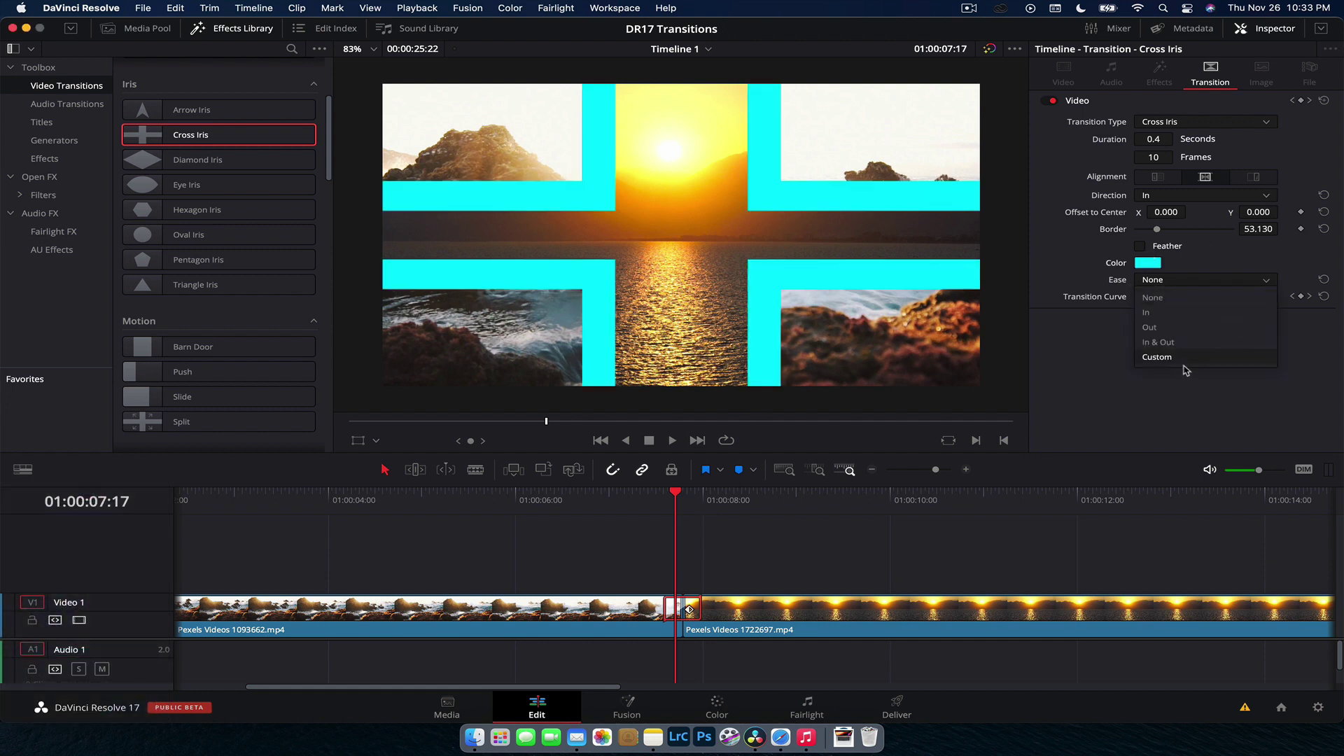
pyautogui.click(1162, 348)
pyautogui.moveTo(662, 506); pyautogui.dragTo(633, 509)
pyautogui.press('space')
pyautogui.press('space')
pyautogui.click(681, 500)
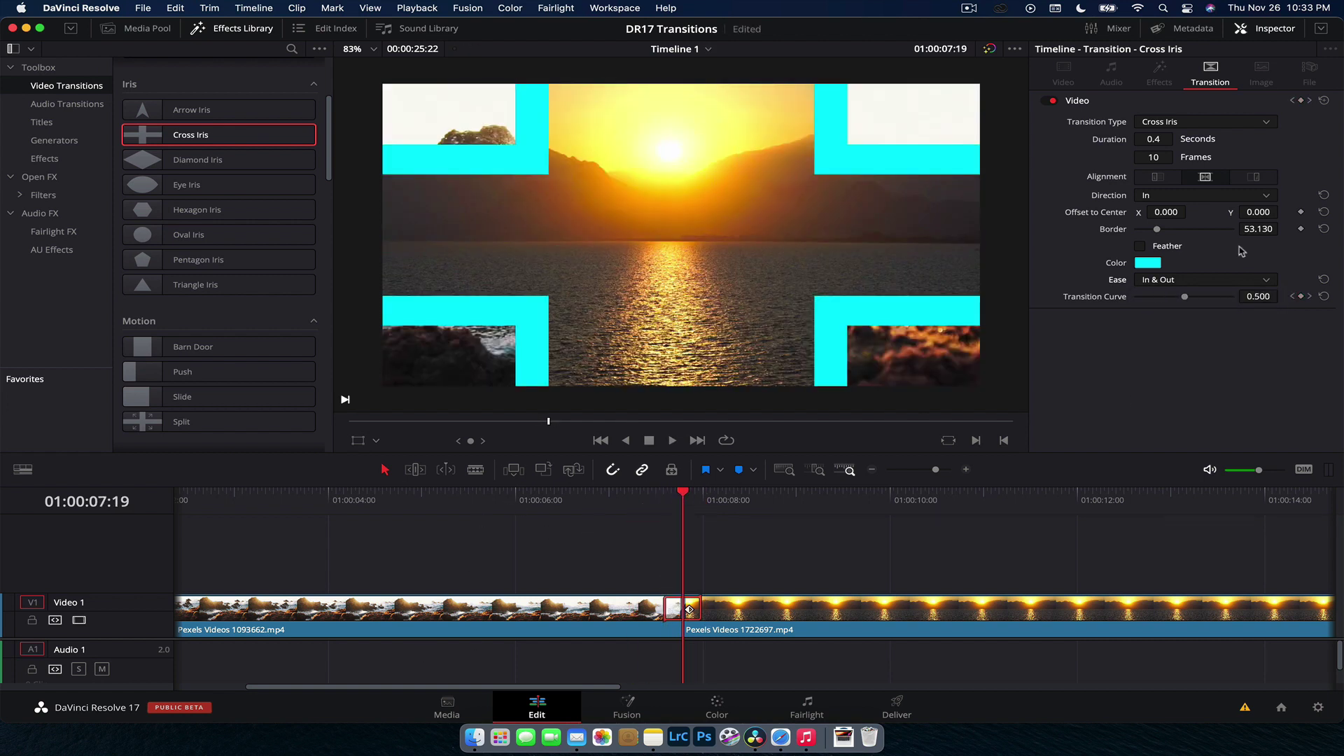
# Set the Cross Iris transition's direction to Out, play it back and return the playhead to 01:00:07:14
pyautogui.click(1227, 199)
pyautogui.click(1215, 227)
pyautogui.click(660, 518)
pyautogui.click(644, 512)
pyautogui.press('space')
pyautogui.press('space')
pyautogui.click(664, 505)
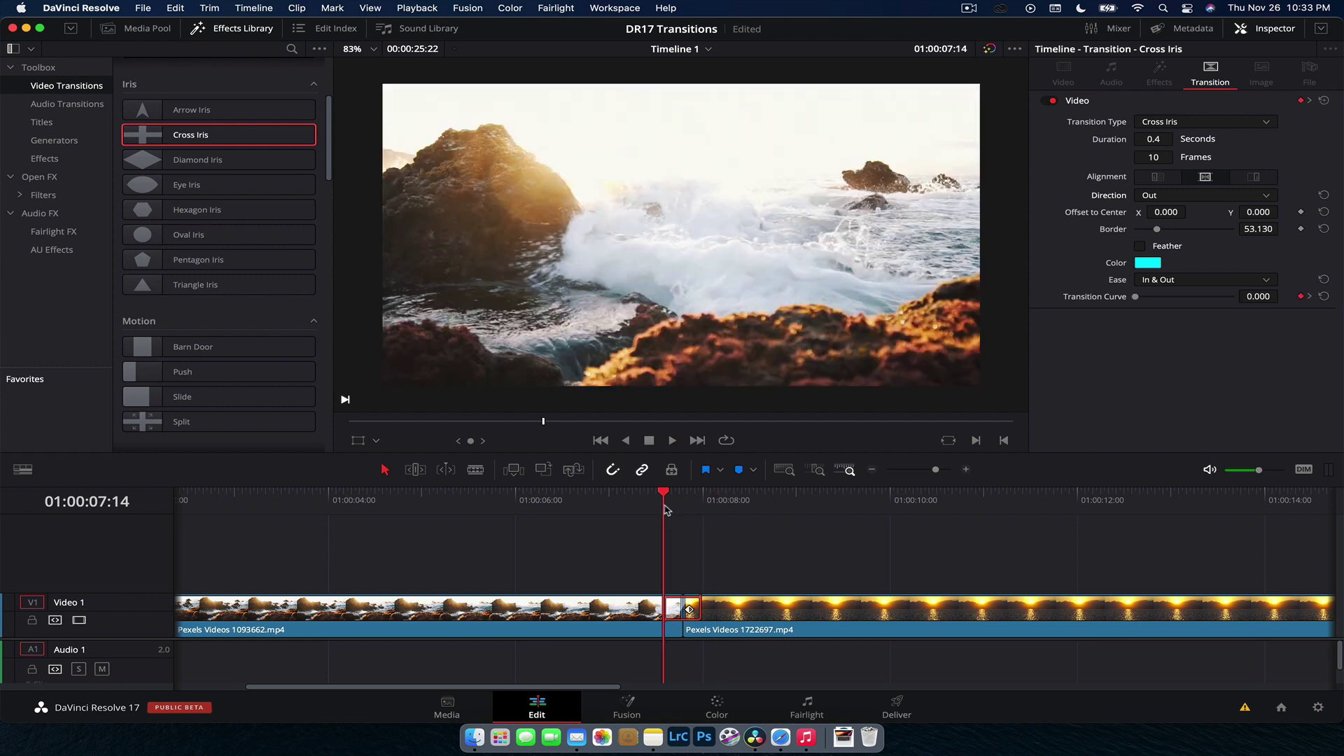
# Replace the Cross Iris transition at the cut with Oval Iris and move the playhead to 01:00:07:16
pyautogui.press('BackSpace')
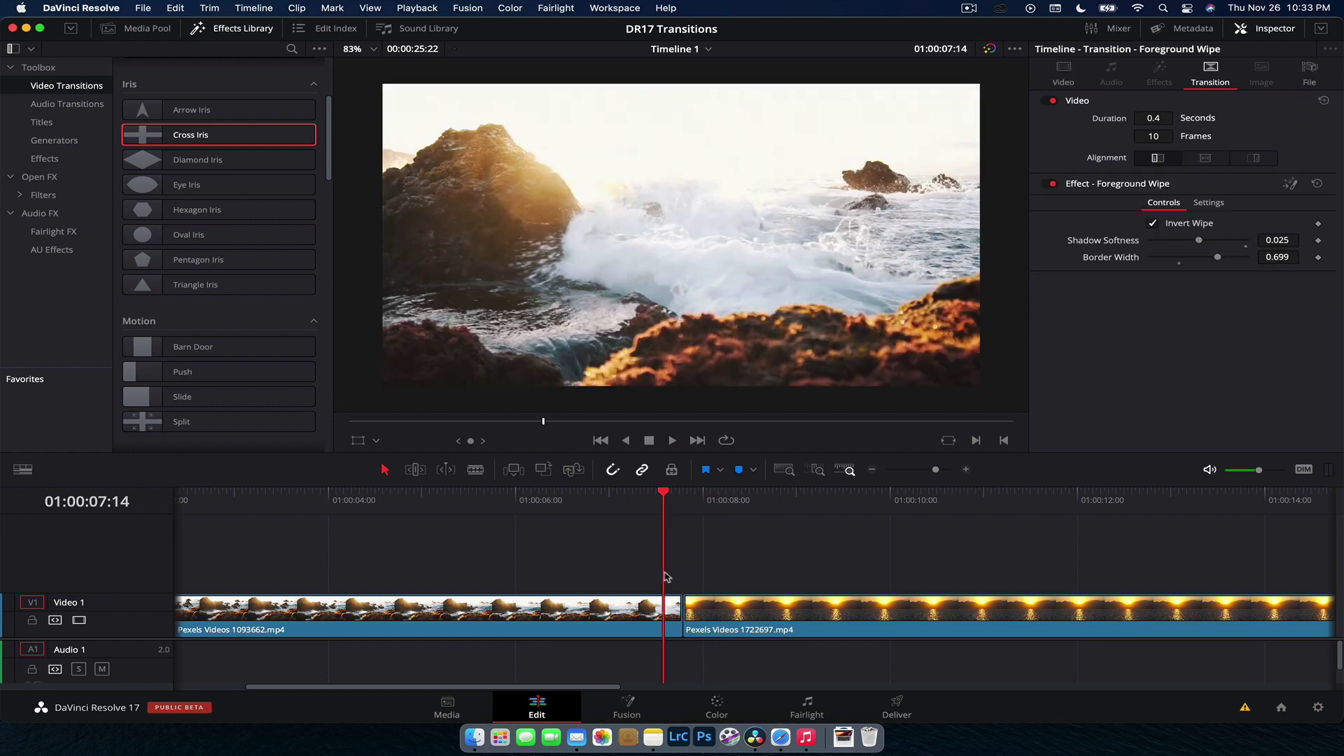
pyautogui.moveTo(203, 234); pyautogui.dragTo(690, 608)
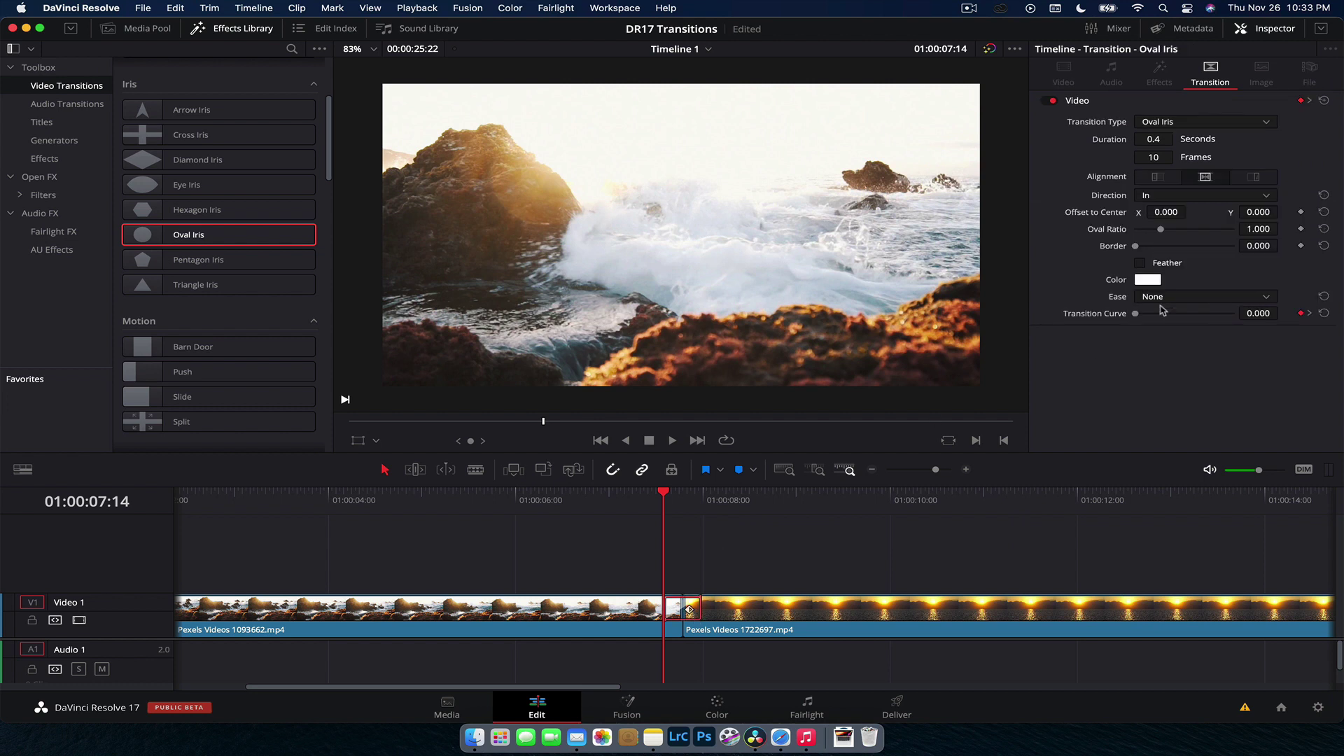
pyautogui.press('Right')
pyautogui.press('Right')
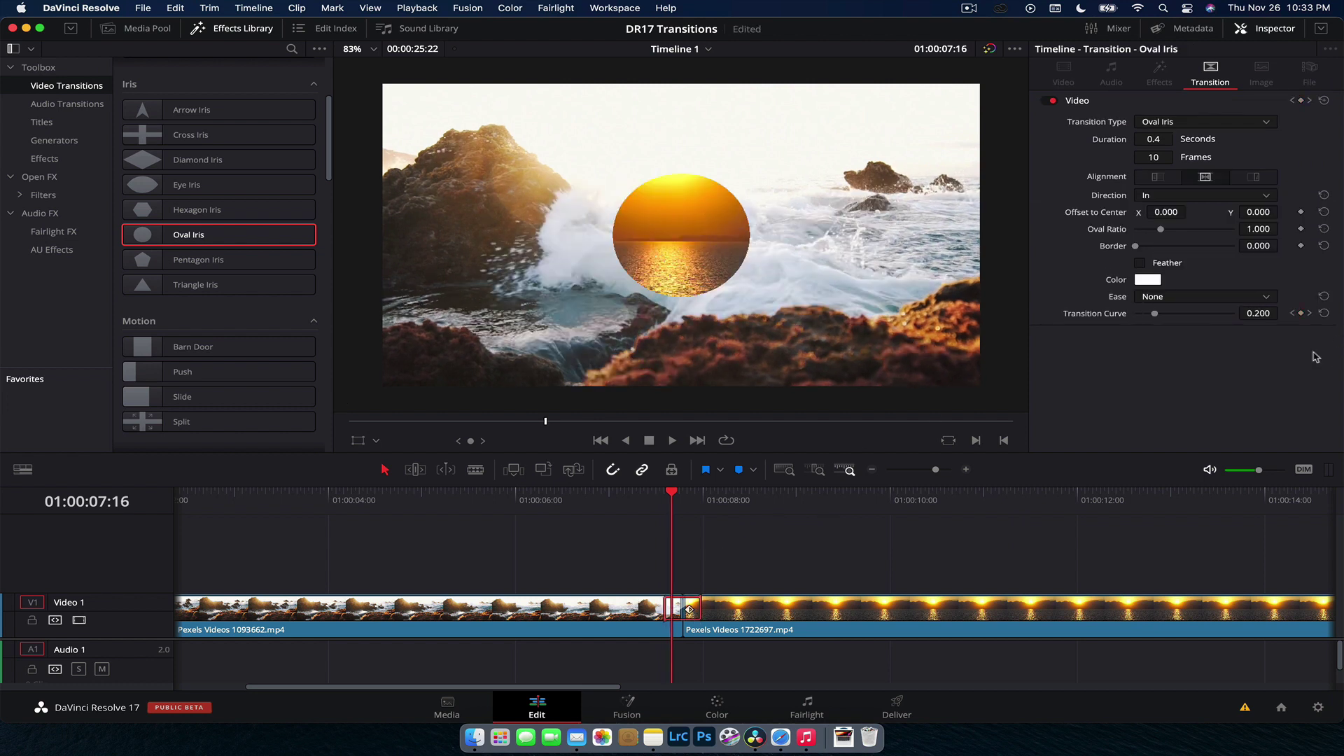
# Give the Oval Iris a border of about 44, an X offset of -166 and In & Out easing, and play it back
pyautogui.moveTo(1136, 248); pyautogui.dragTo(1199, 213)
pyautogui.click(1195, 297)
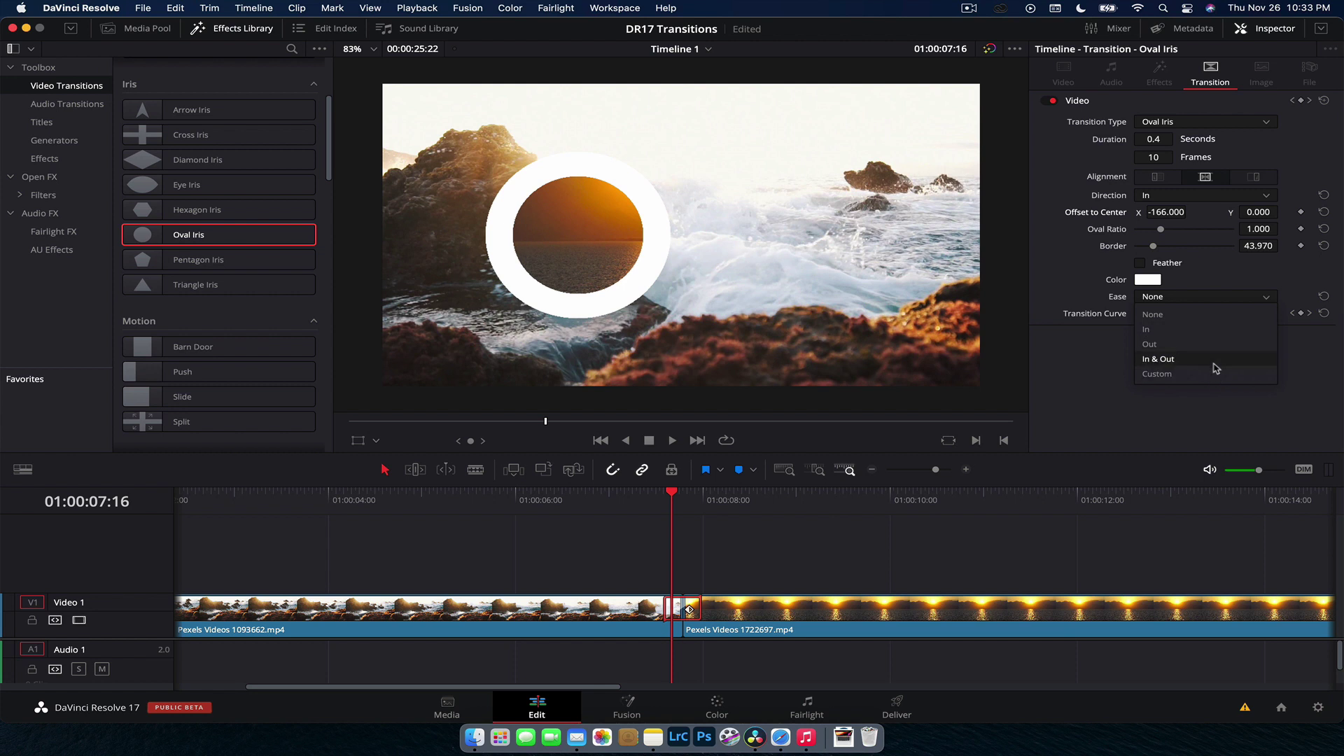
pyautogui.click(1211, 372)
pyautogui.click(1207, 124)
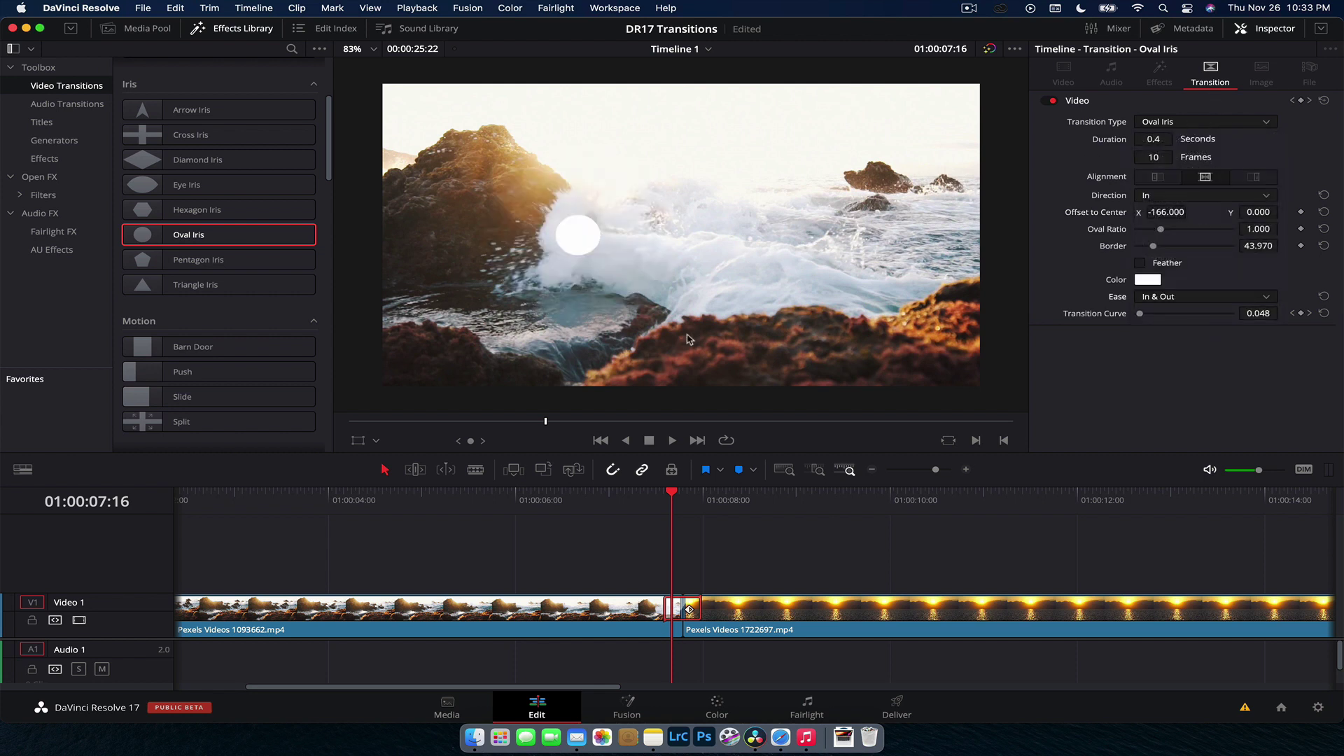
pyautogui.press('space')
pyautogui.press('space')
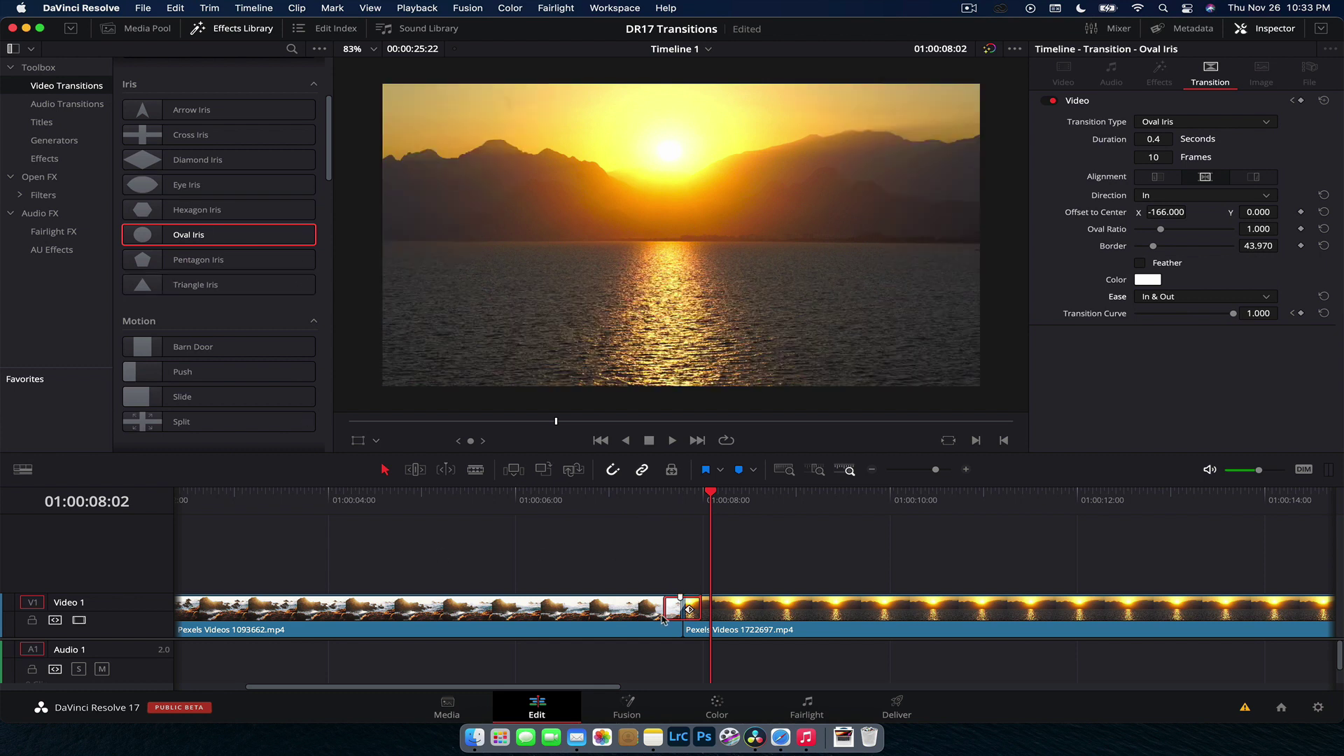
# Replace the Oval Iris transition with Brightness Flash from the Fusion Transitions and play back the cut
pyautogui.moveTo(663, 613); pyautogui.dragTo(666, 617)
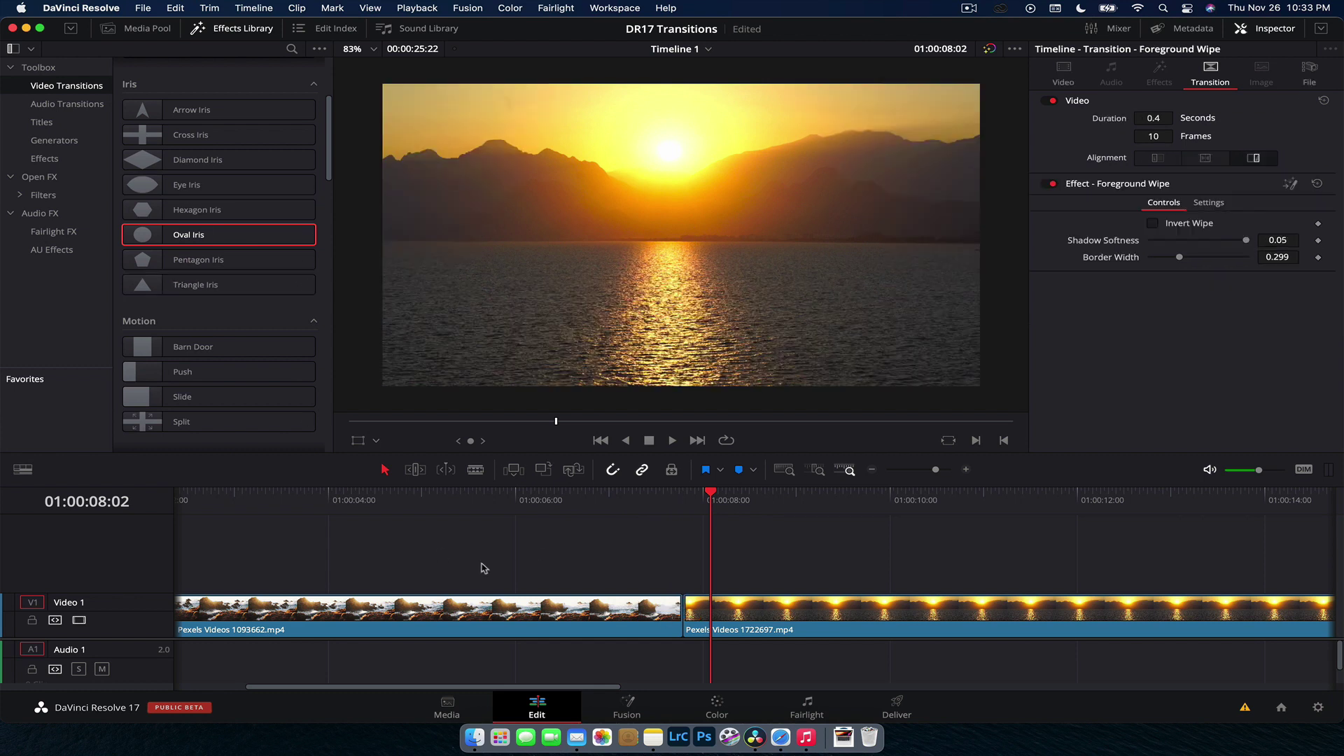
pyautogui.scroll(-3, 253, 355)
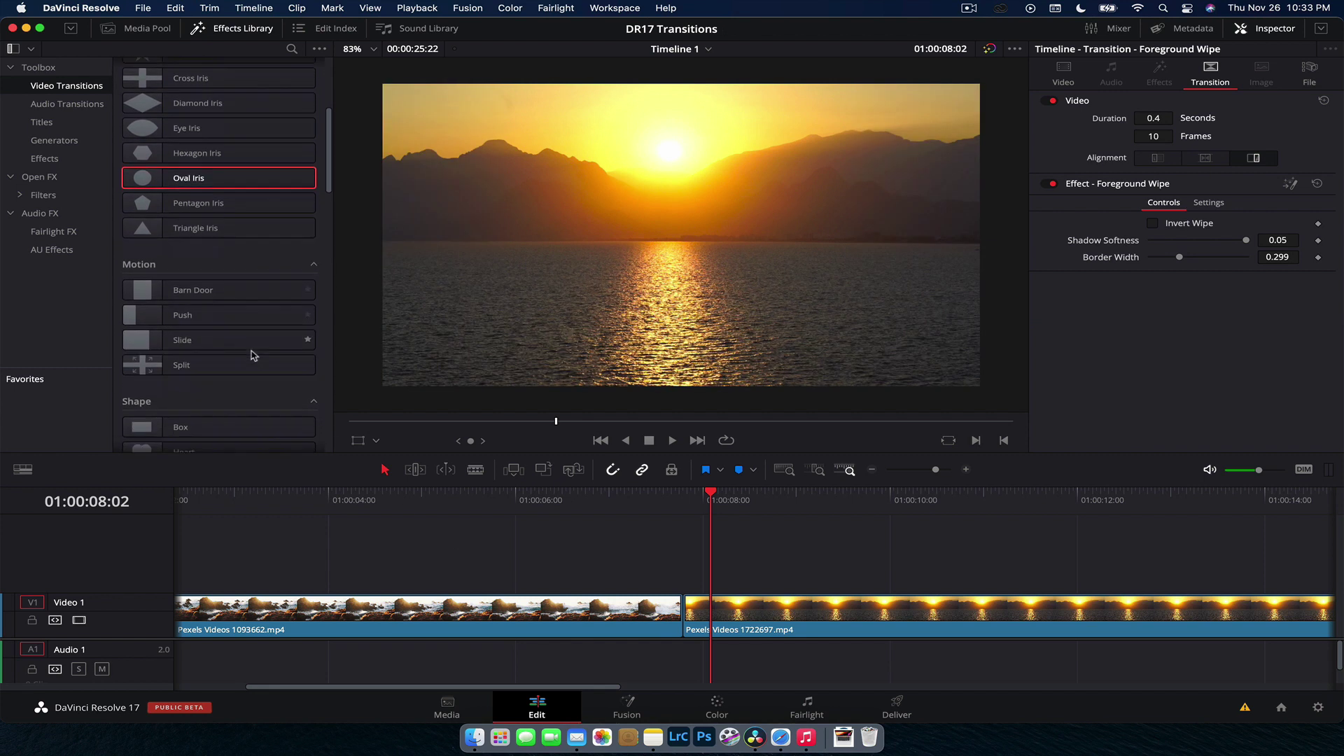
pyautogui.scroll(-12, 236, 359)
pyautogui.scroll(-2, 226, 332)
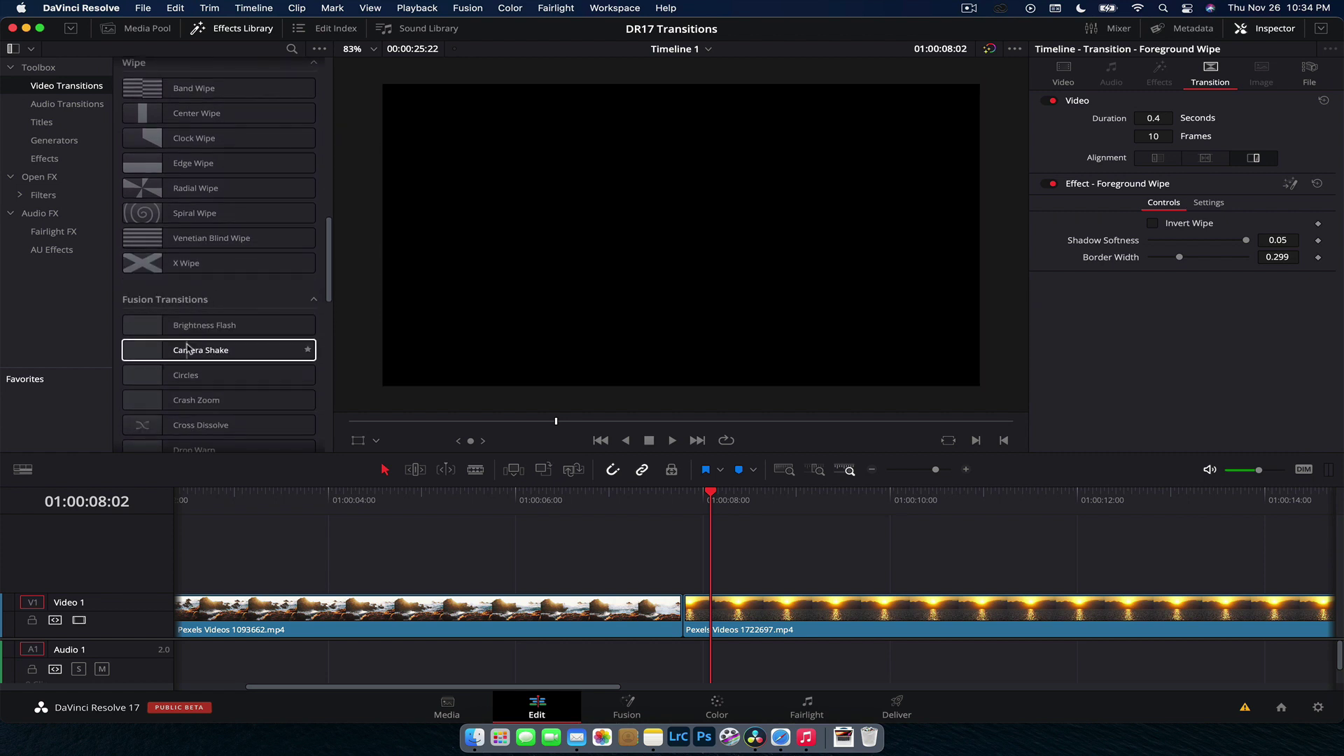
pyautogui.scroll(-2, 187, 348)
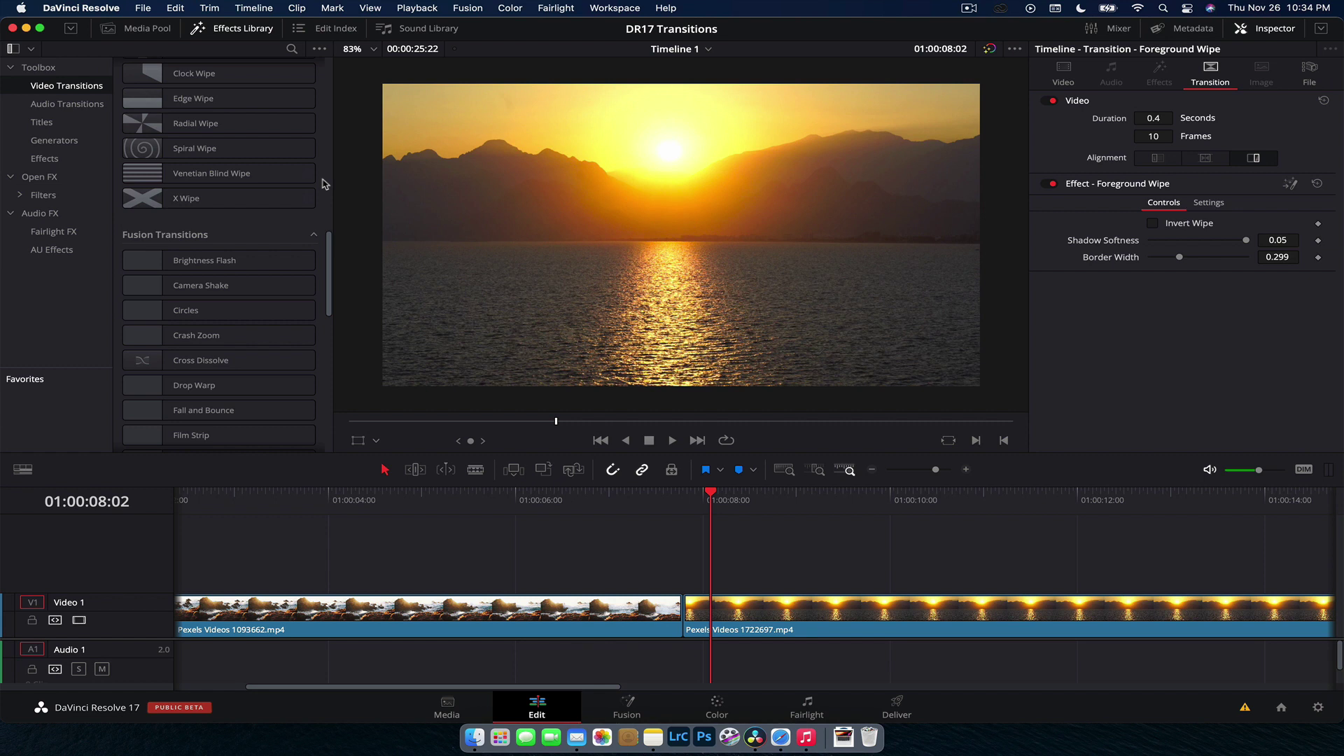
pyautogui.scroll(-5, 324, 184)
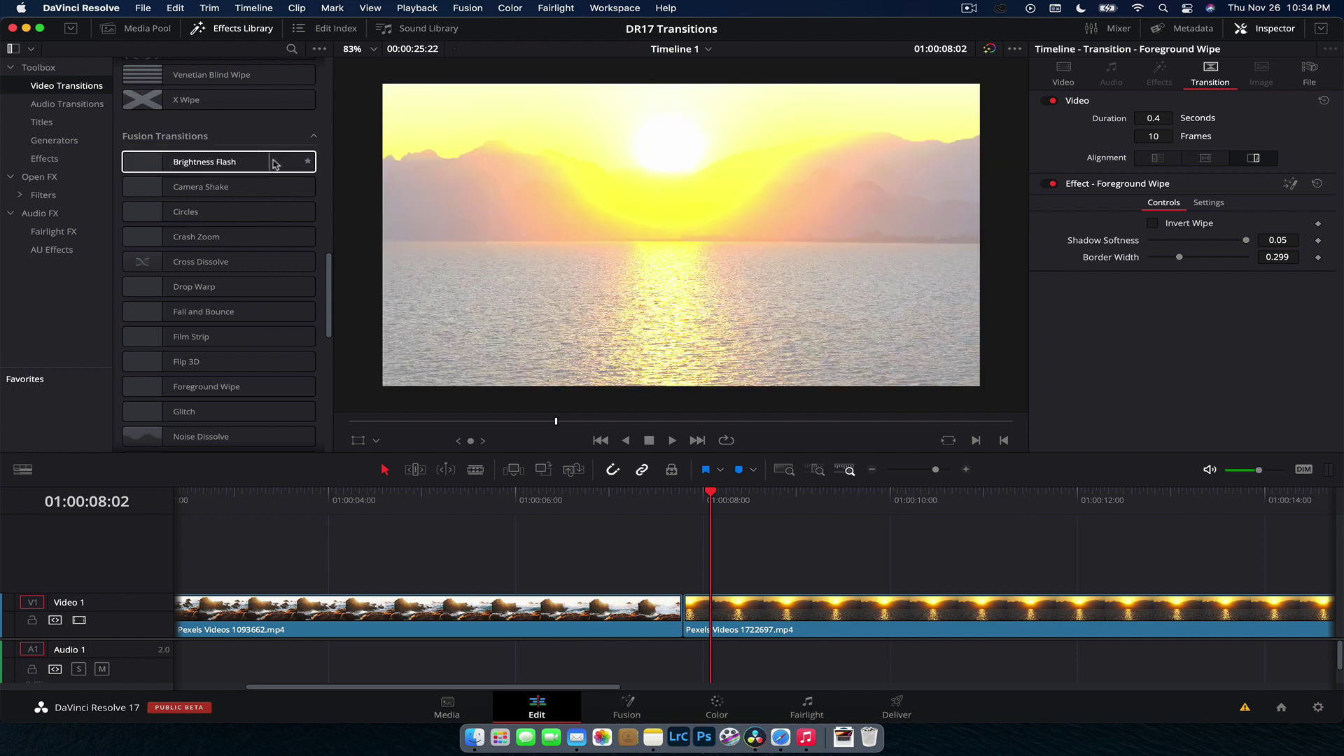
pyautogui.moveTo(207, 160); pyautogui.dragTo(680, 608)
pyautogui.click(662, 499)
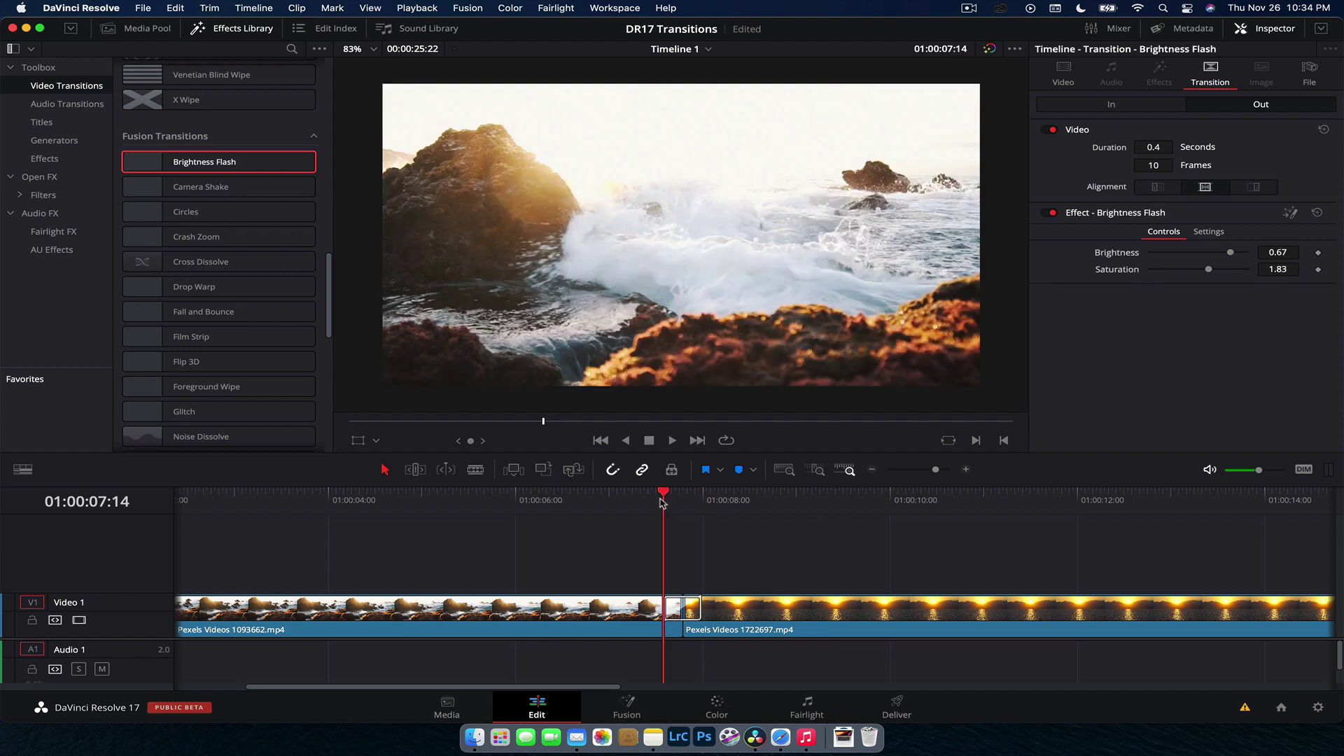
pyautogui.press('space')
pyautogui.press('space')
# Compare the transition settings shown for Brightness Flash, the second clip and the first clip
pyautogui.press('cmd+shift+z')
pyautogui.click(666, 616)
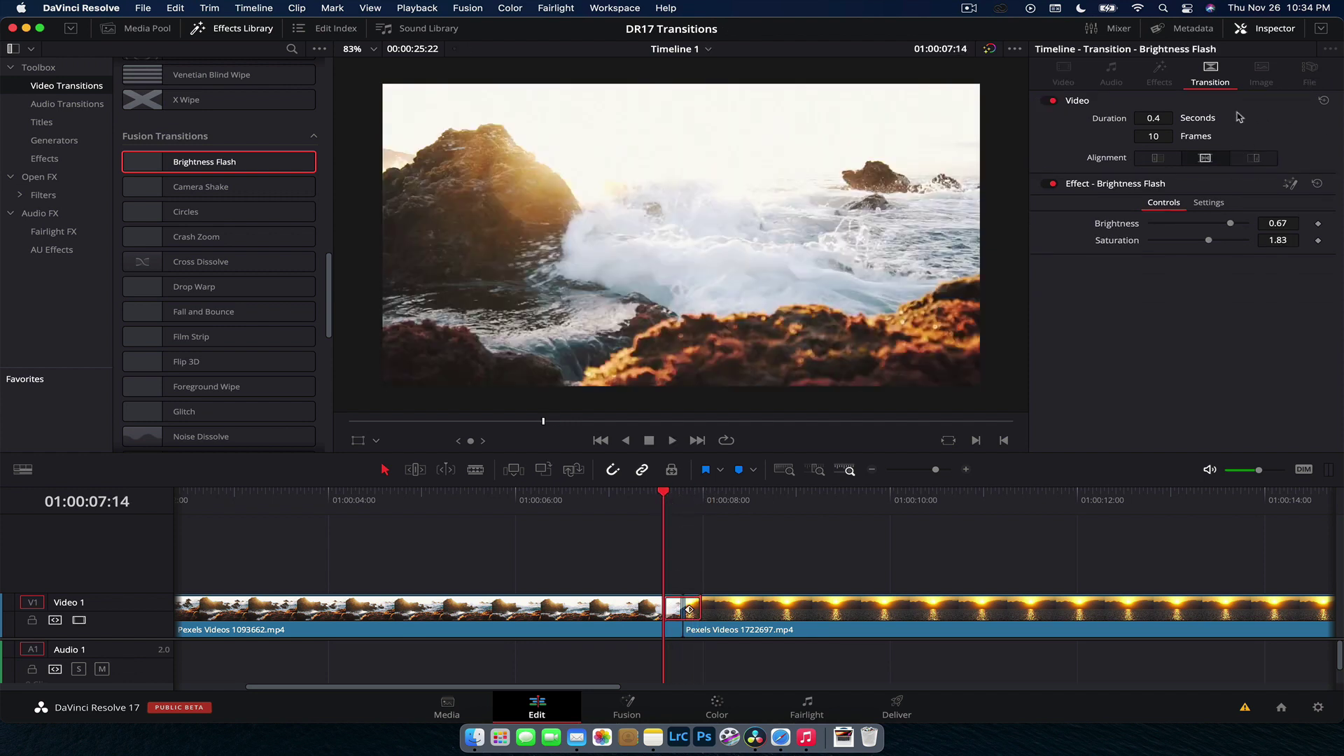
pyautogui.click(829, 623)
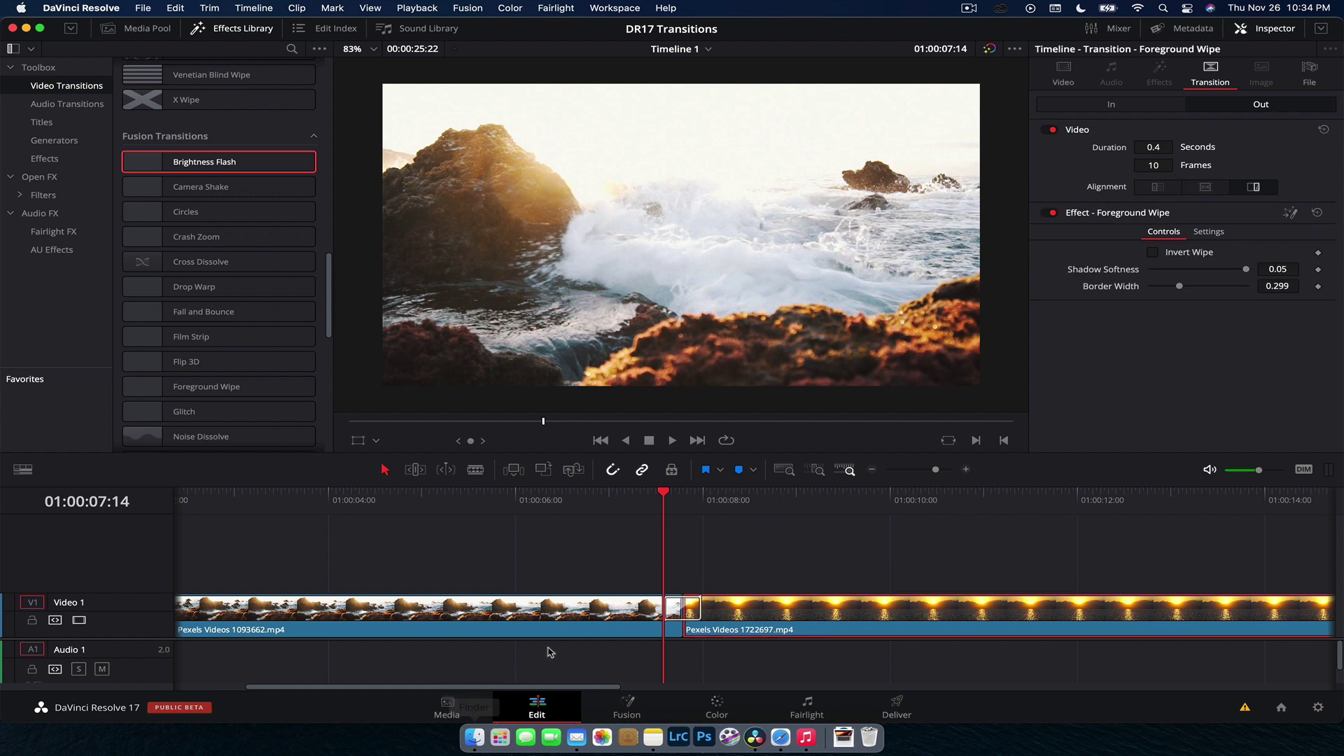
pyautogui.click(569, 628)
pyautogui.press('cmd+z')
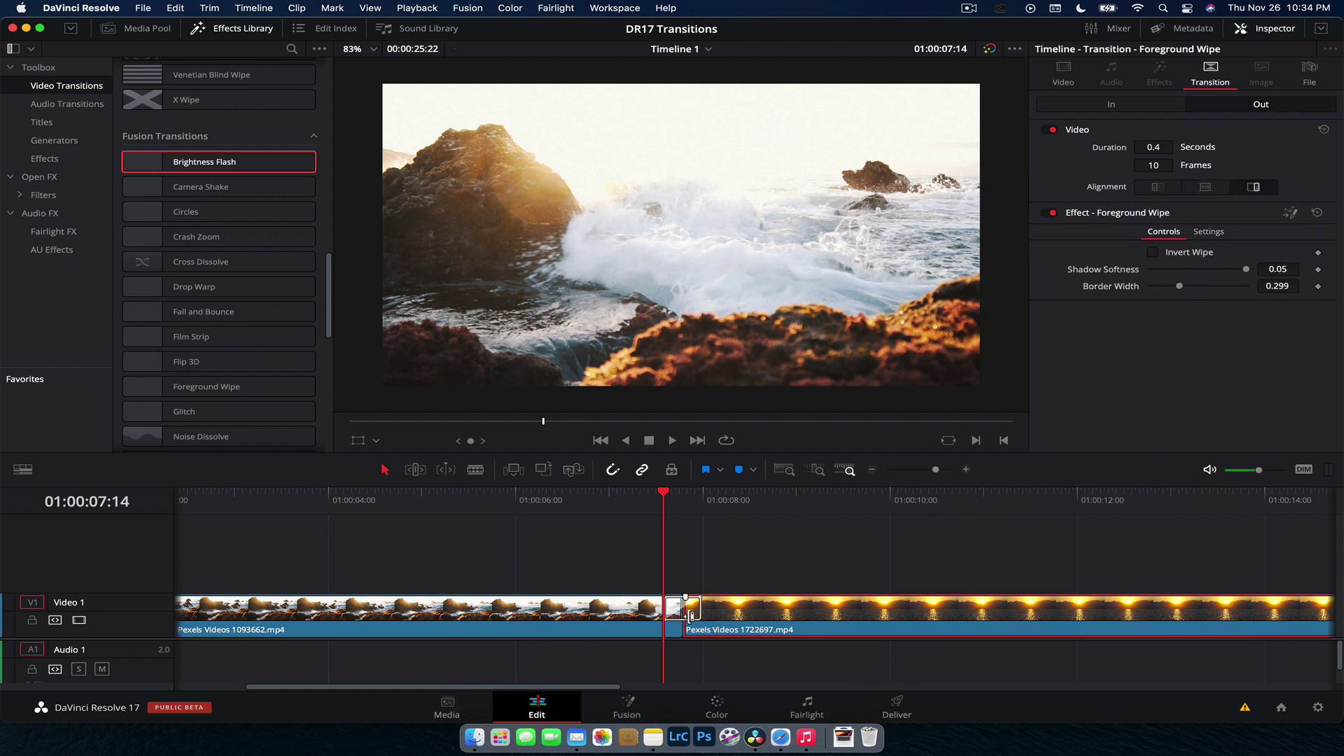
pyautogui.press('cmd+shift+z')
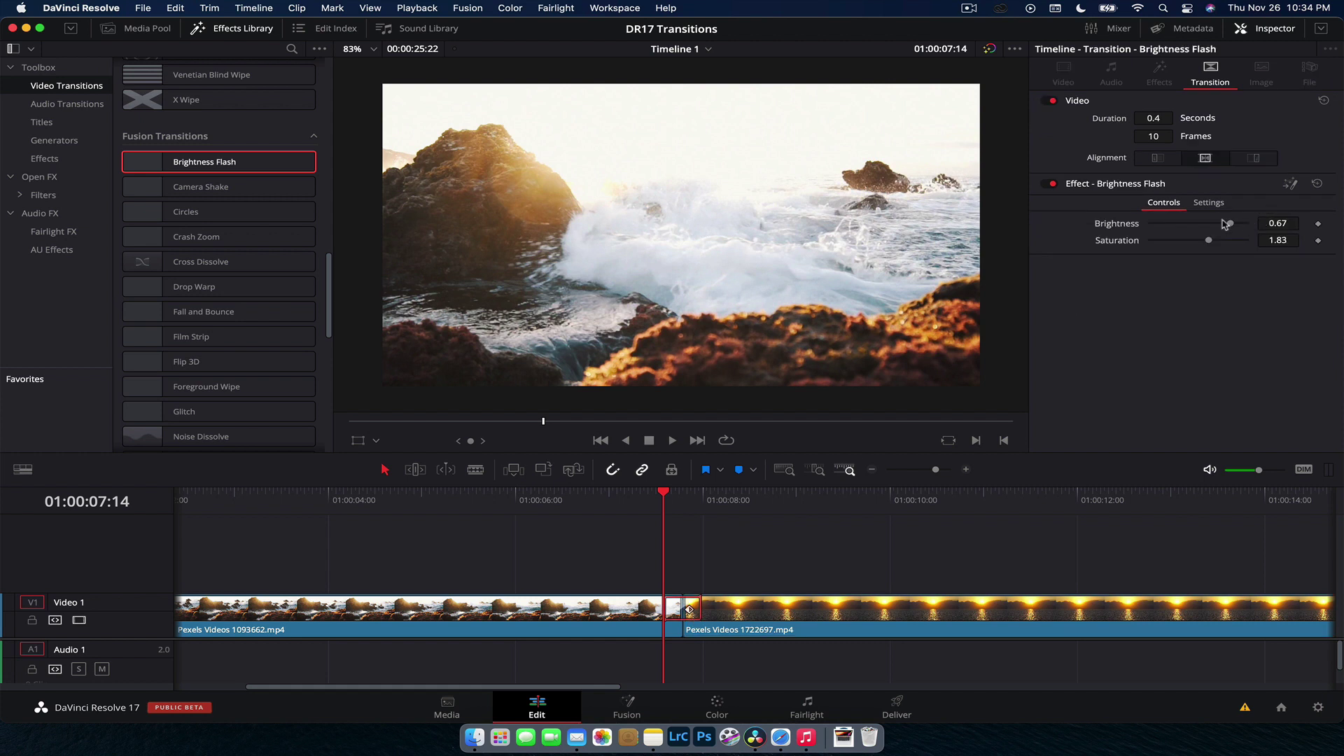
# At 01:00:07:17, set the Brightness Flash transition's brightness to 0.0, try a lower saturation and play back the cut
pyautogui.press('Right')
pyautogui.press('Right')
pyautogui.press('Right')
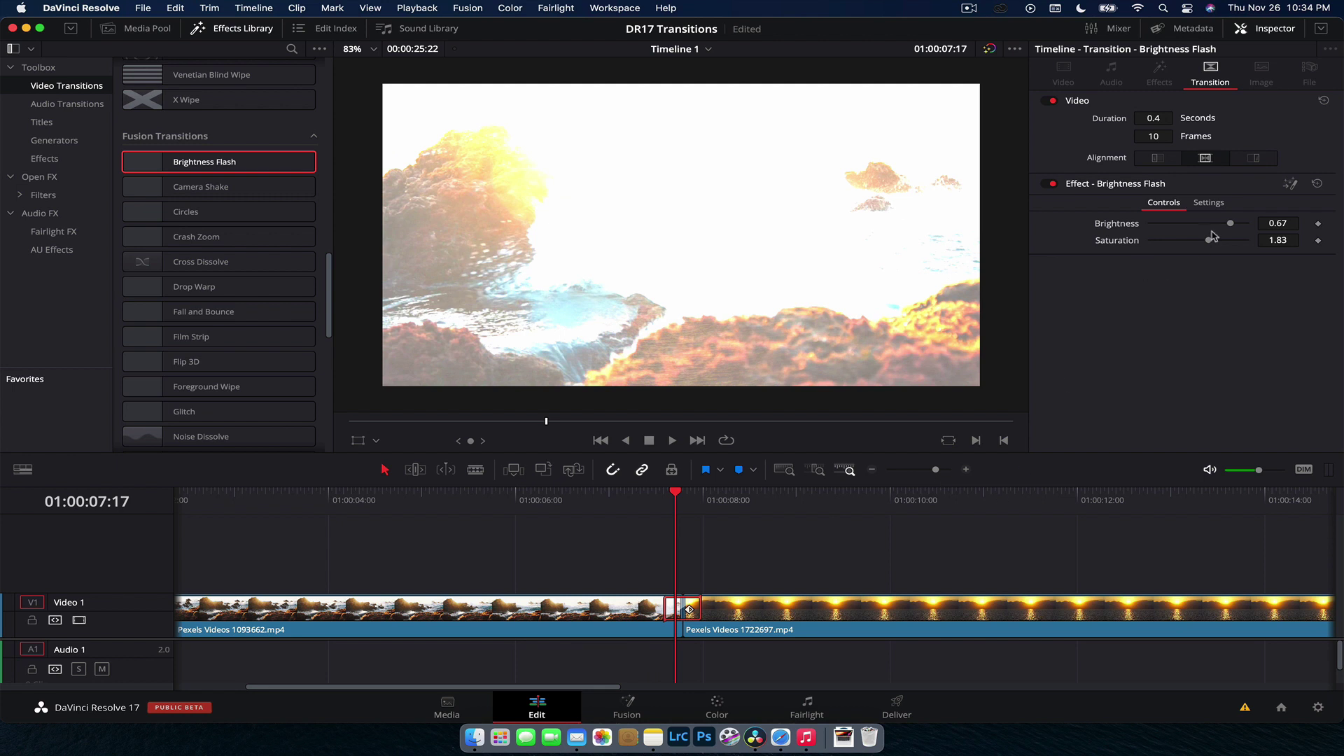
pyautogui.moveTo(1214, 236); pyautogui.dragTo(1173, 245)
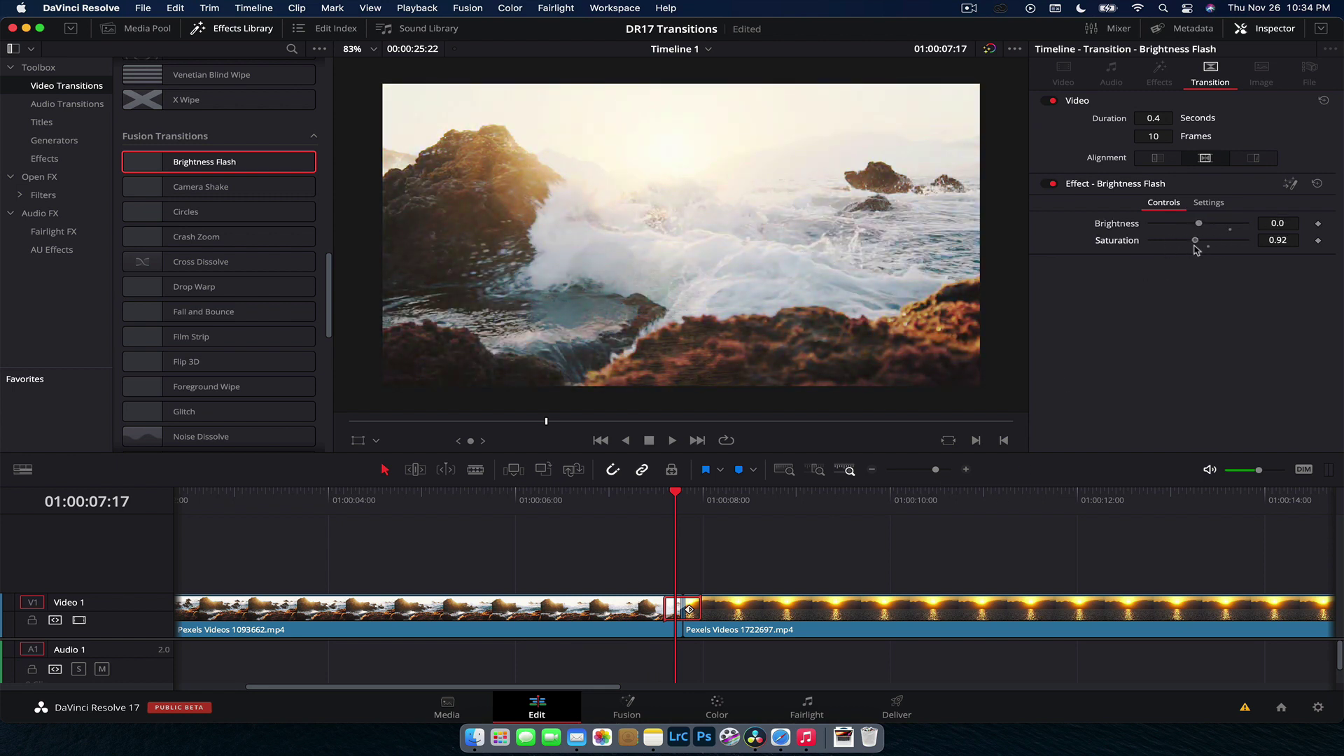
pyautogui.click(631, 509)
pyautogui.press('space')
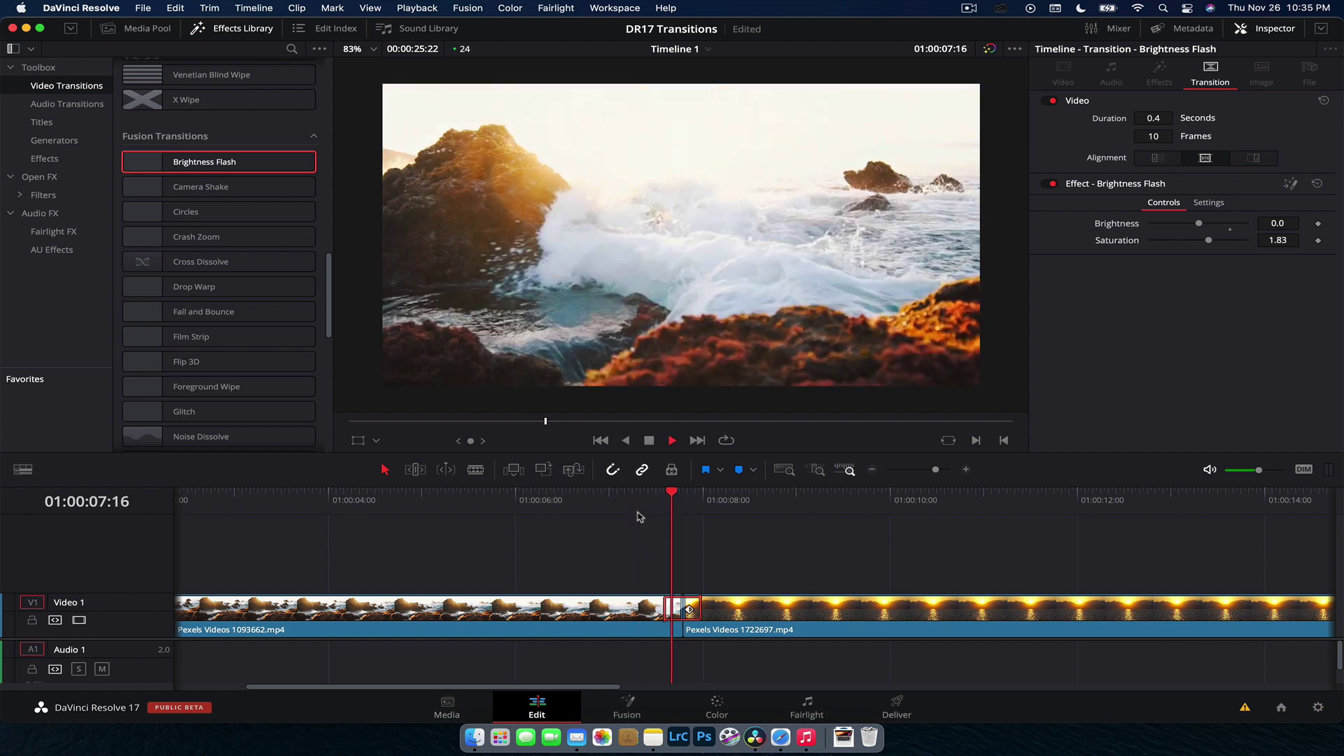
pyautogui.press('space')
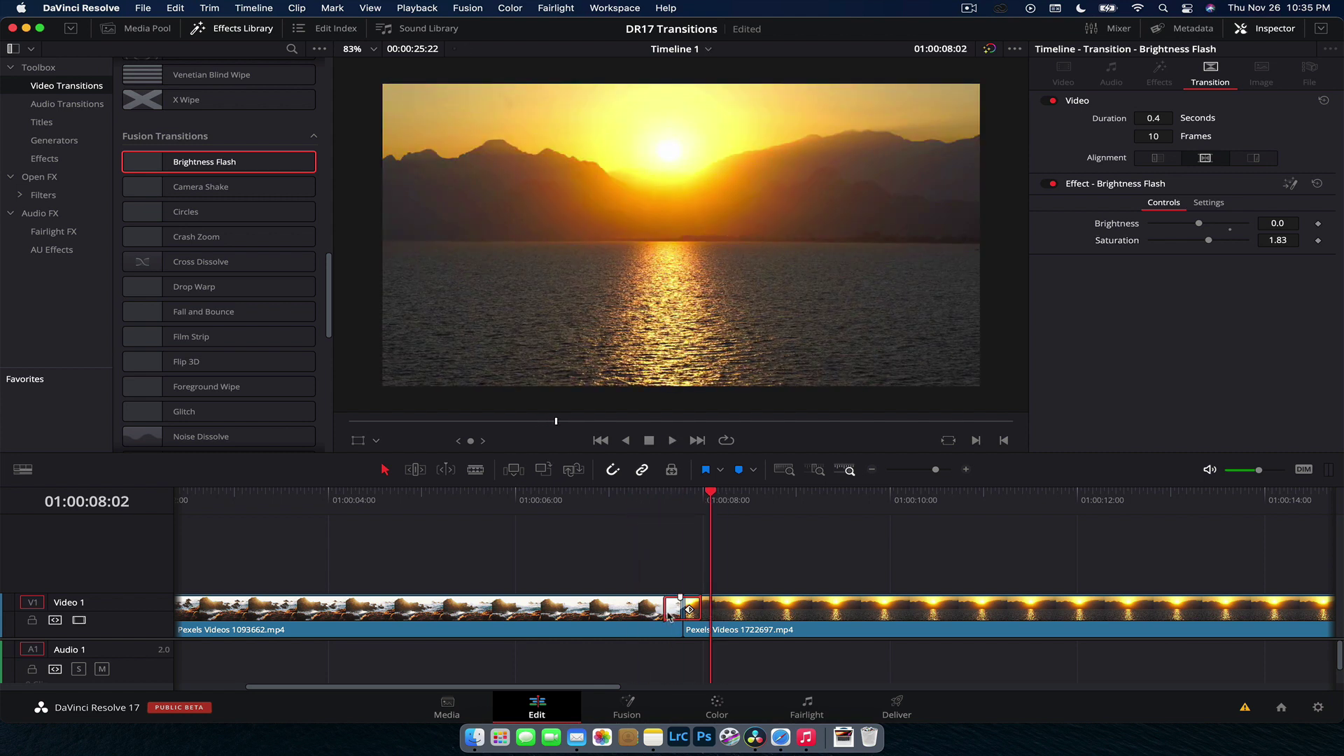
# Replace the Brightness Flash transition at the cut with Camera Shake and play it back
pyautogui.press('super+z')
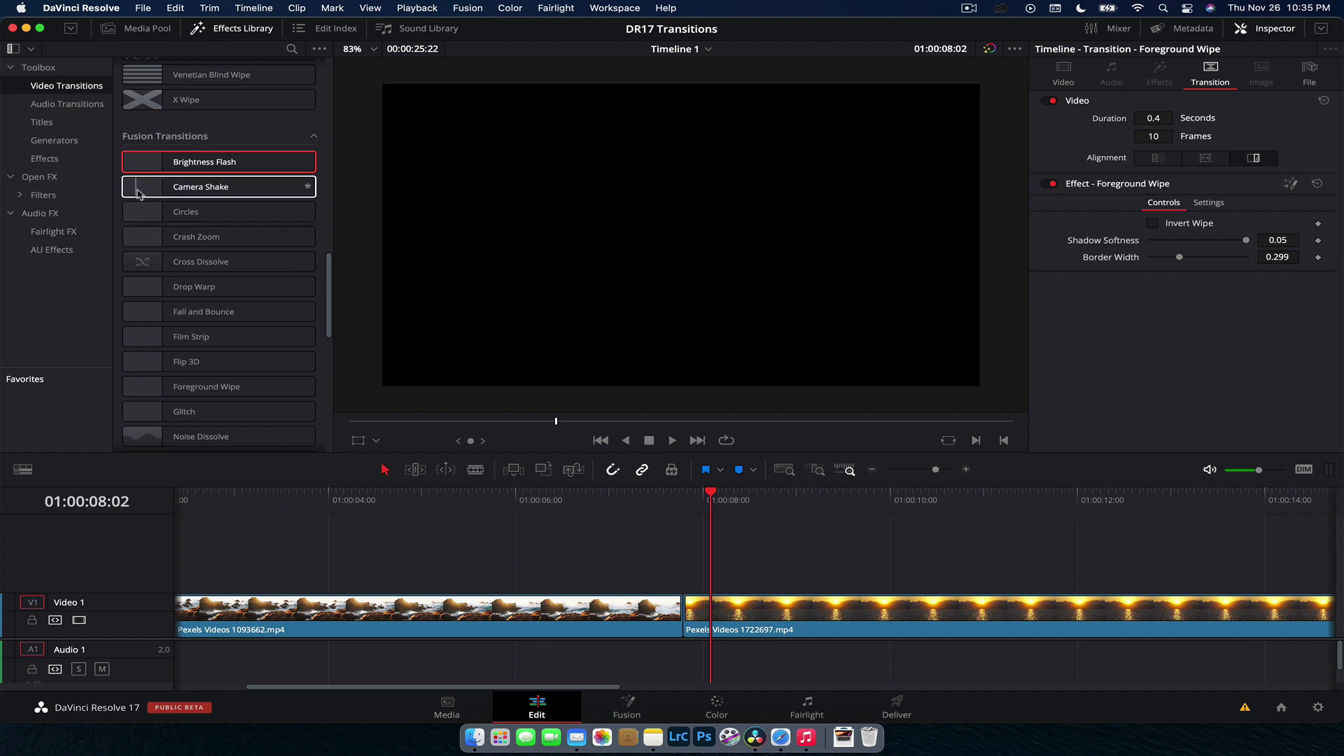
pyautogui.moveTo(196, 189); pyautogui.dragTo(705, 626)
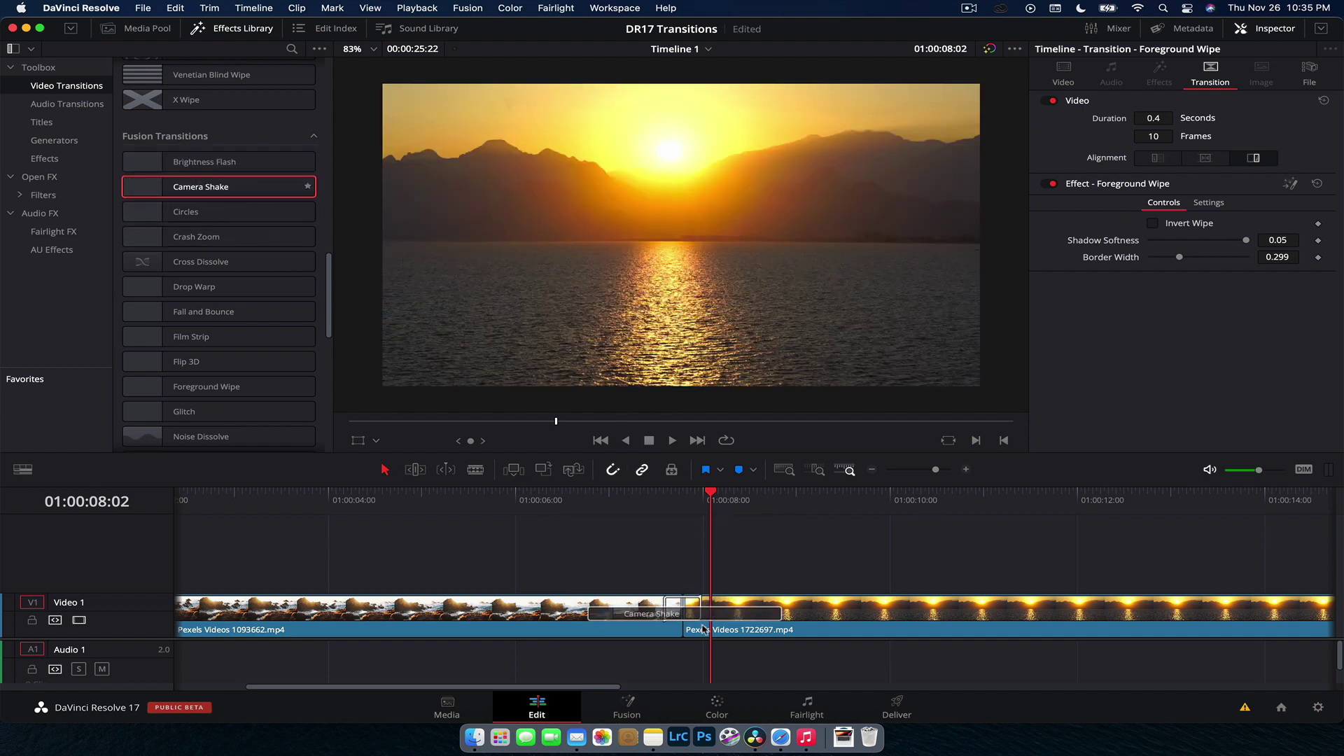
pyautogui.click(636, 503)
pyautogui.press('space')
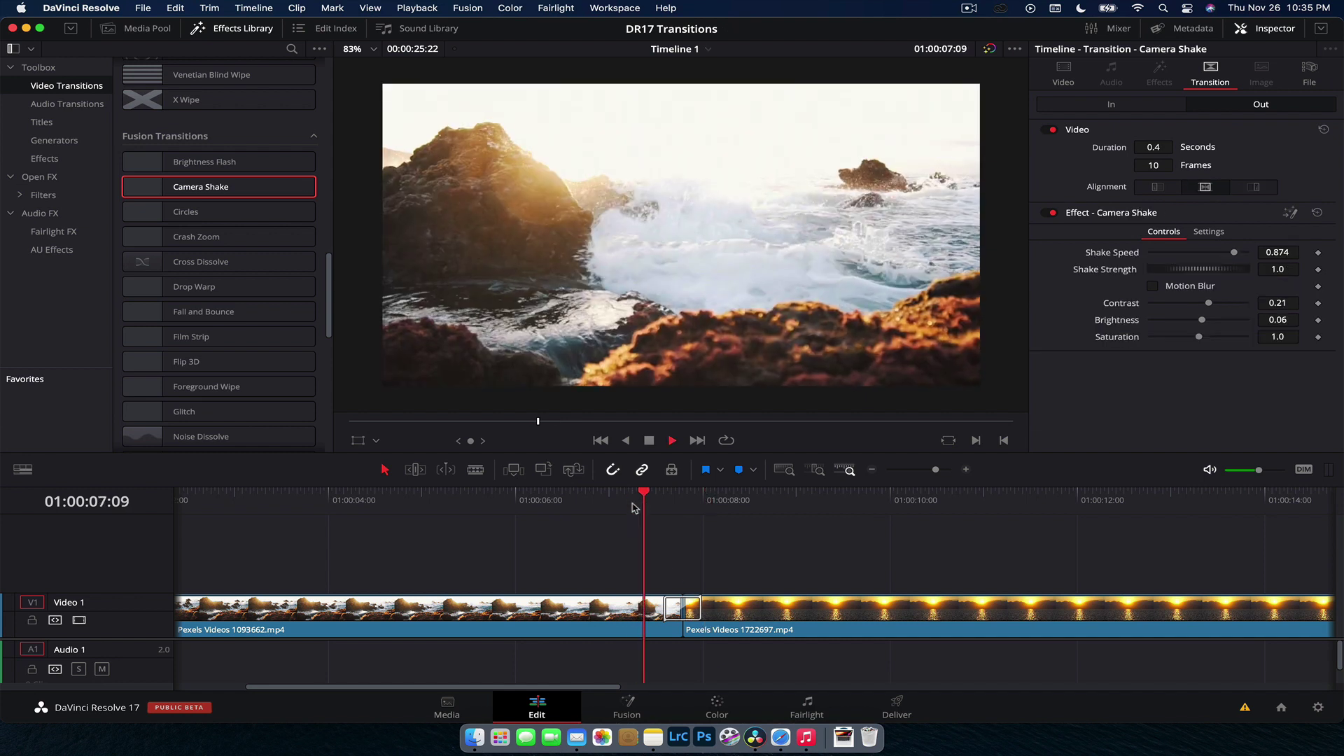
pyautogui.click(640, 505)
pyautogui.press('space')
pyautogui.press('space')
# Show the Camera Shake transition's settings and replay the cut to examine the shake effect
pyautogui.click(667, 608)
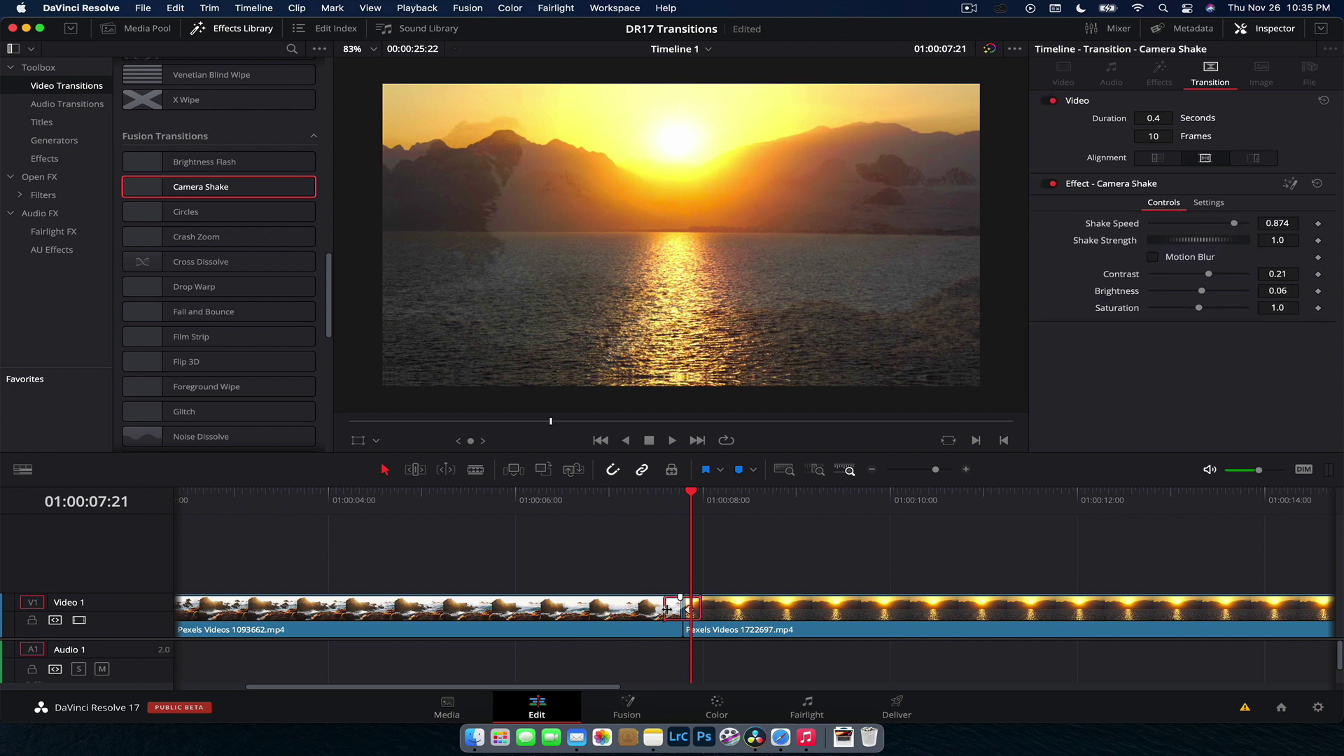
pyautogui.moveTo(669, 609)
pyautogui.mouseDown()
pyautogui.moveTo(599, 611)
pyautogui.moveTo(687, 611)
pyautogui.moveTo(651, 611)
pyautogui.mouseUp()
pyautogui.moveTo(661, 605); pyautogui.dragTo(672, 608)
pyautogui.click(653, 511)
pyautogui.press('space')
pyautogui.press('space')
pyautogui.click(674, 494)
pyautogui.press('space')
pyautogui.moveTo(672, 608); pyautogui.dragTo(664, 608)
# At 01:00:07:20, set Camera Shake's speed to 0.274 and strength to 9.464, and try Motion Blur before disabling it
pyautogui.press('Left')
pyautogui.press('Left')
pyautogui.press('Left')
pyautogui.press('Left')
pyautogui.moveTo(1221, 226); pyautogui.dragTo(1341, 243)
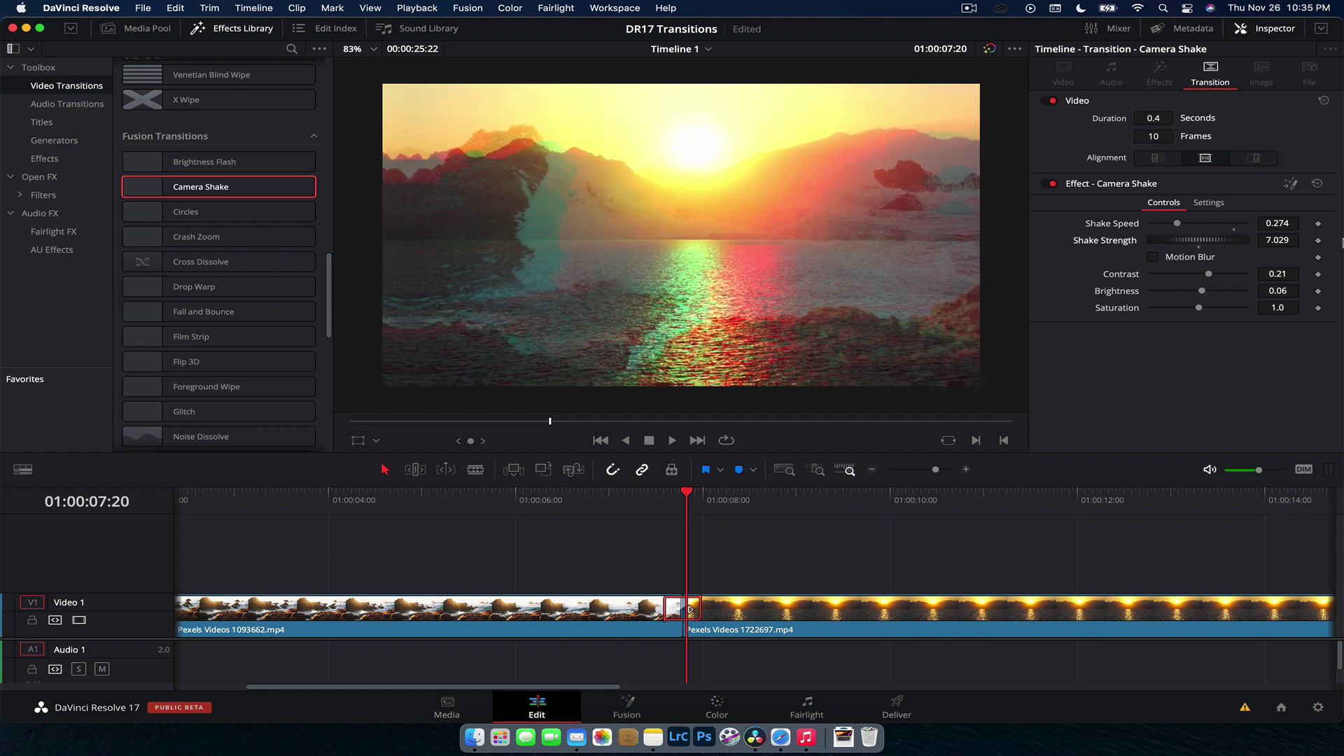
pyautogui.click(1154, 258)
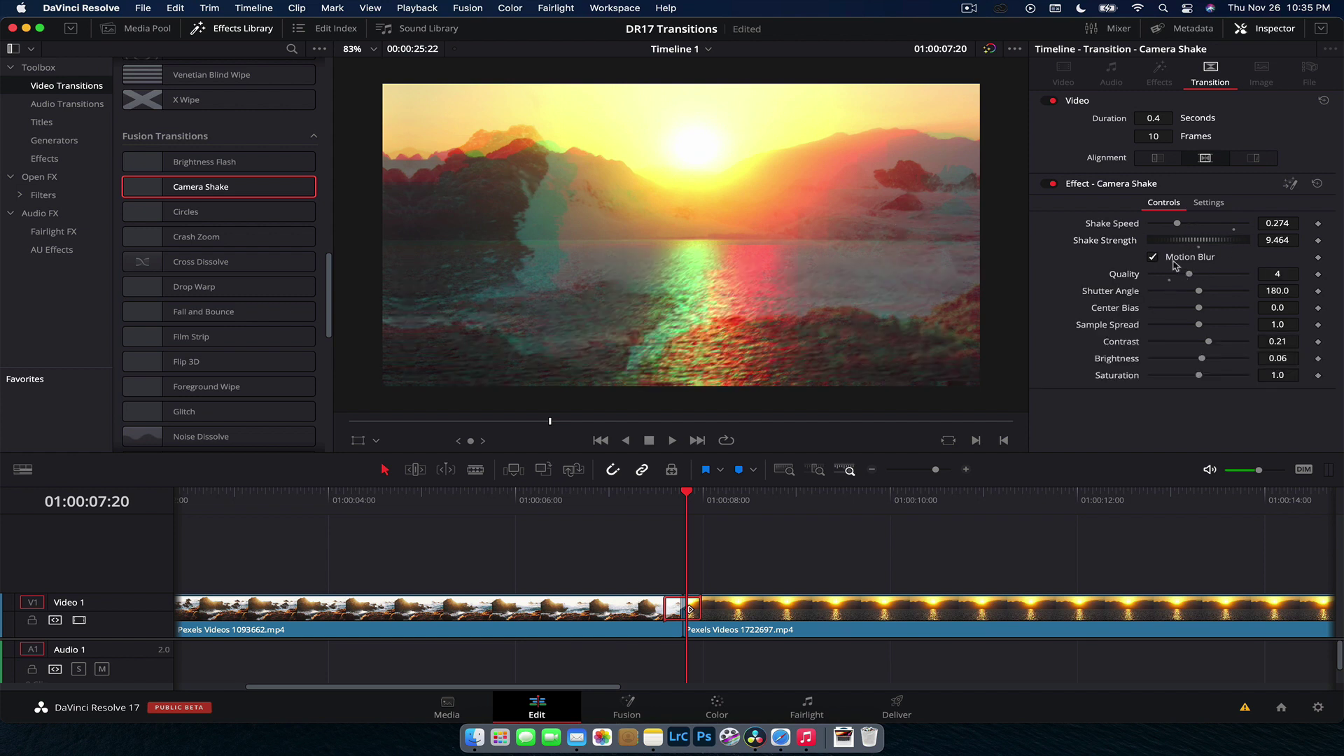
pyautogui.click(1171, 258)
# Set Camera Shake's contrast to 0.51 and brightness to 0.36, and play back the cut from about 01:00:07:14
pyautogui.moveTo(1221, 282); pyautogui.dragTo(1240, 276)
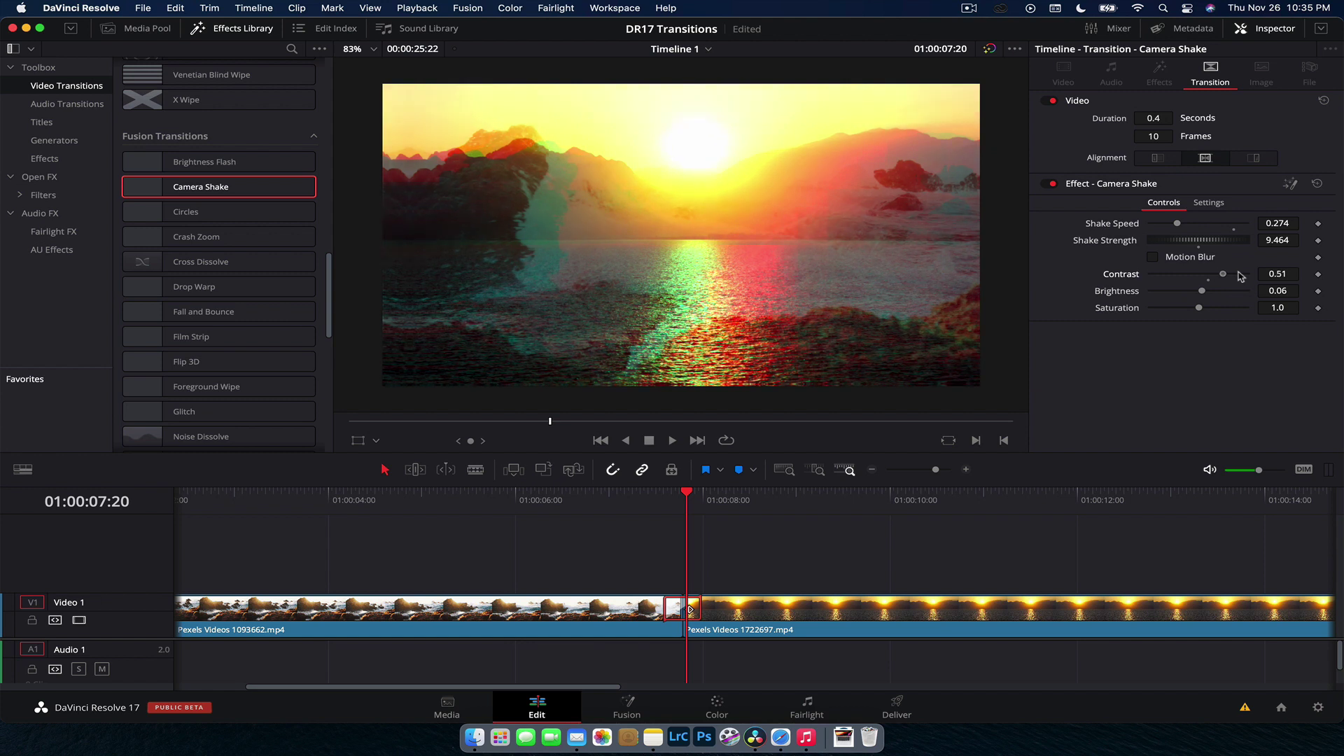
pyautogui.click(1244, 293)
pyautogui.click(1244, 293)
pyautogui.click(1244, 293)
pyautogui.click(659, 502)
pyautogui.press('space')
pyautogui.click(661, 503)
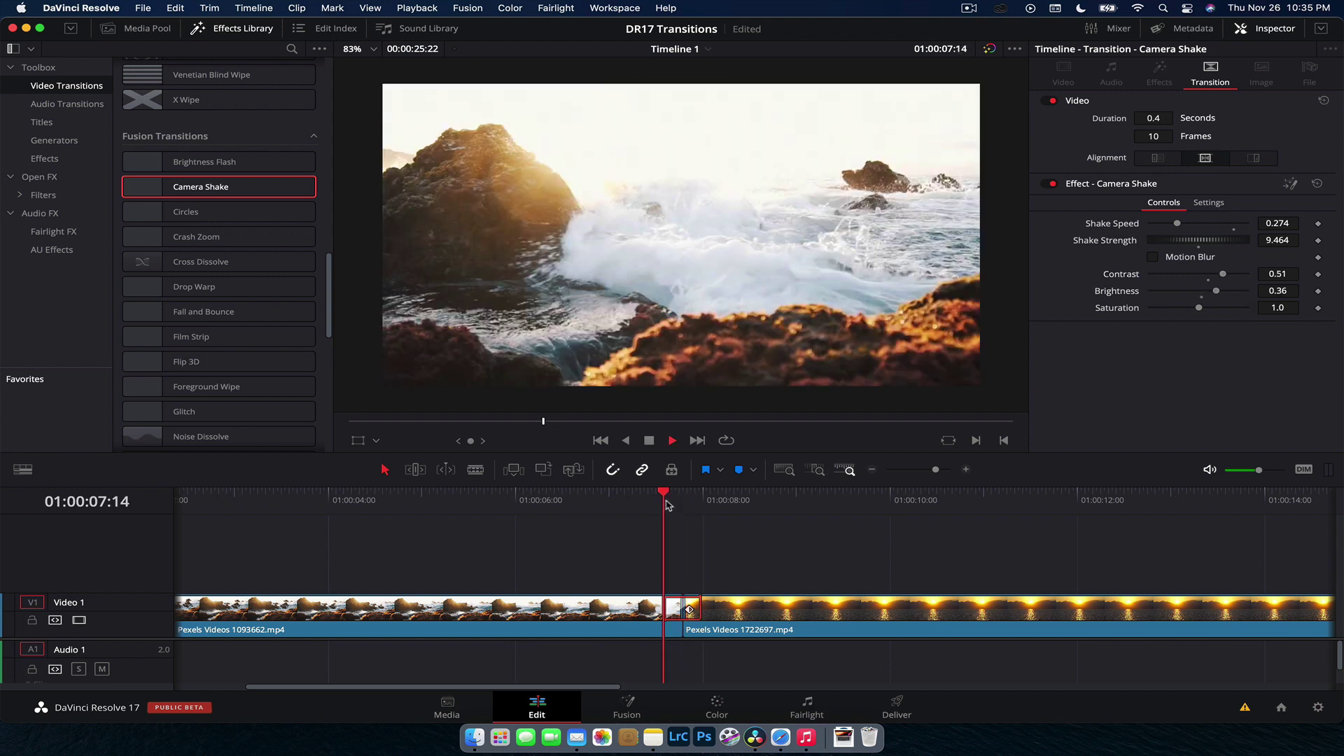
pyautogui.press('space')
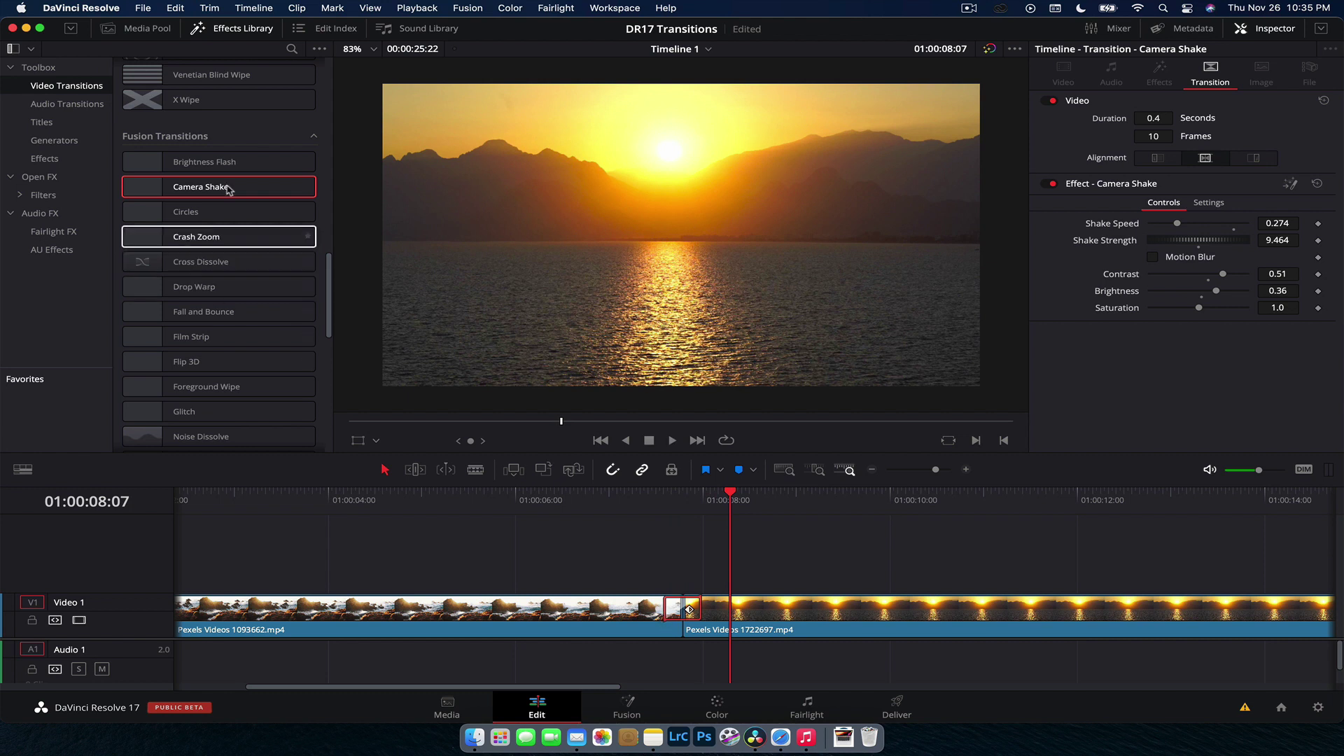
# Replace the Camera Shake transition at the cut with Circles and play it back, stopping at 01:00:07:19
pyautogui.press('Delete')
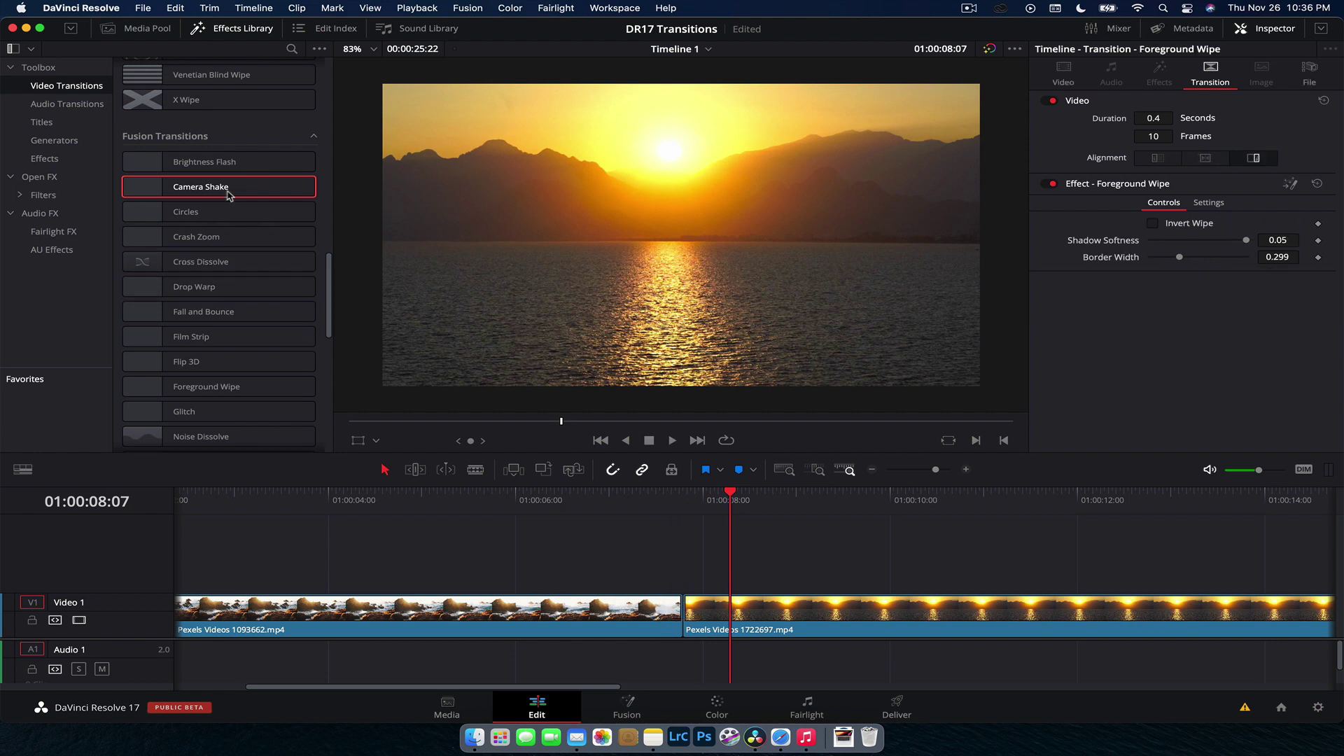
pyautogui.moveTo(173, 214)
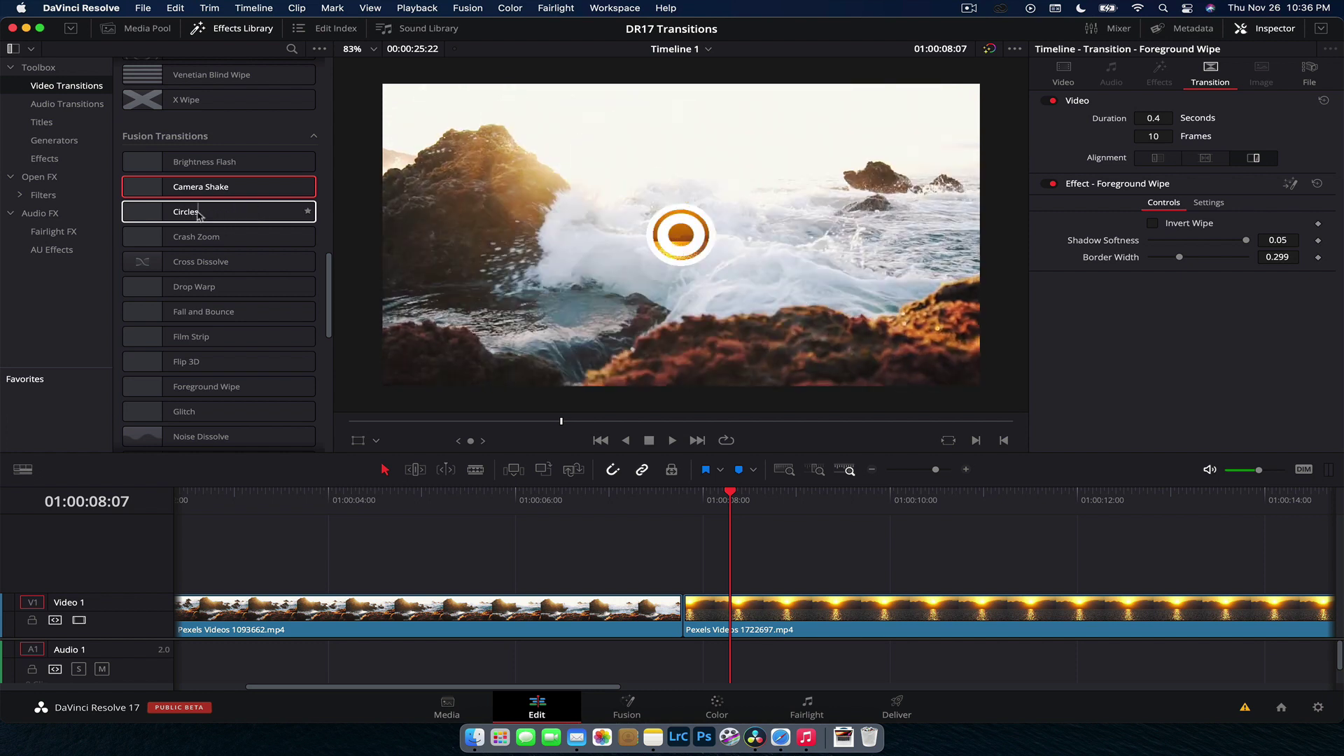
pyautogui.moveTo(207, 215); pyautogui.dragTo(683, 617)
pyautogui.click(656, 502)
pyautogui.press('space')
pyautogui.press('space')
pyautogui.click(662, 504)
pyautogui.press('space')
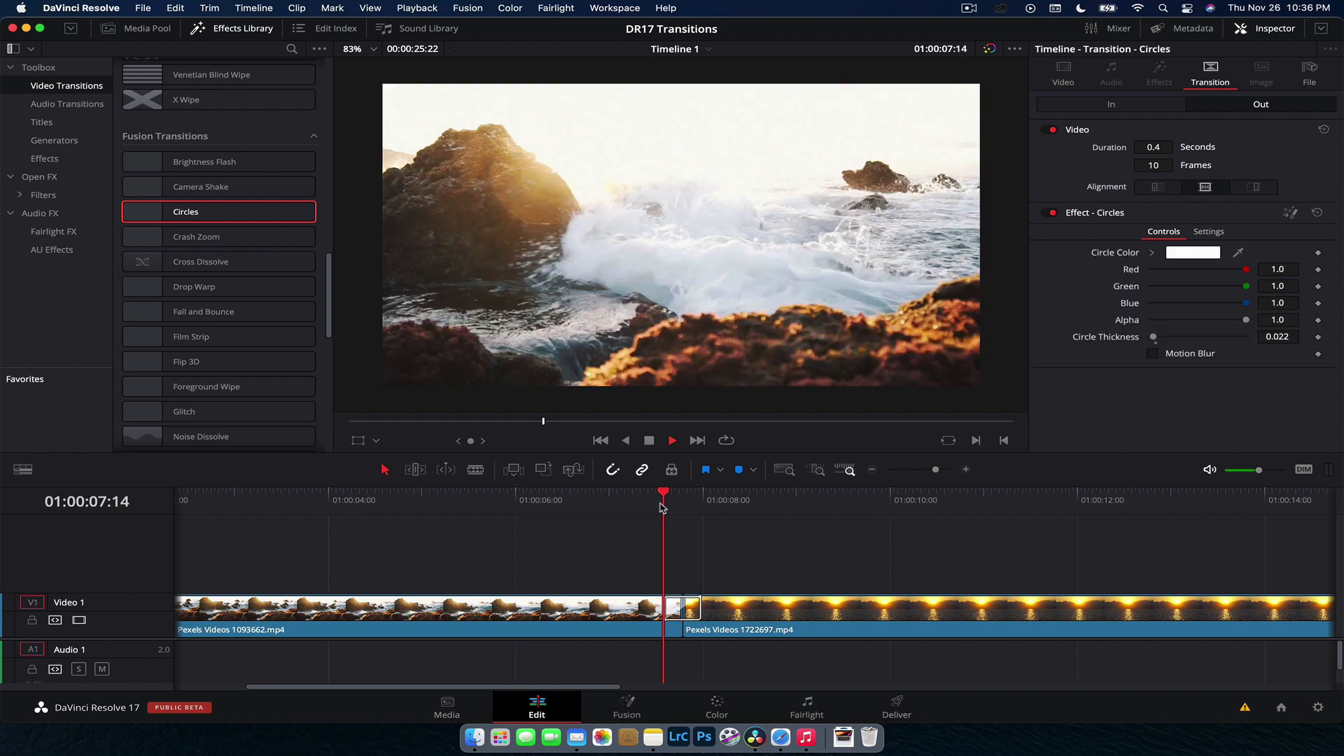
pyautogui.press('space')
# Show the Circles transition's settings and look over the Wipe transitions in the library
pyautogui.press('super+z')
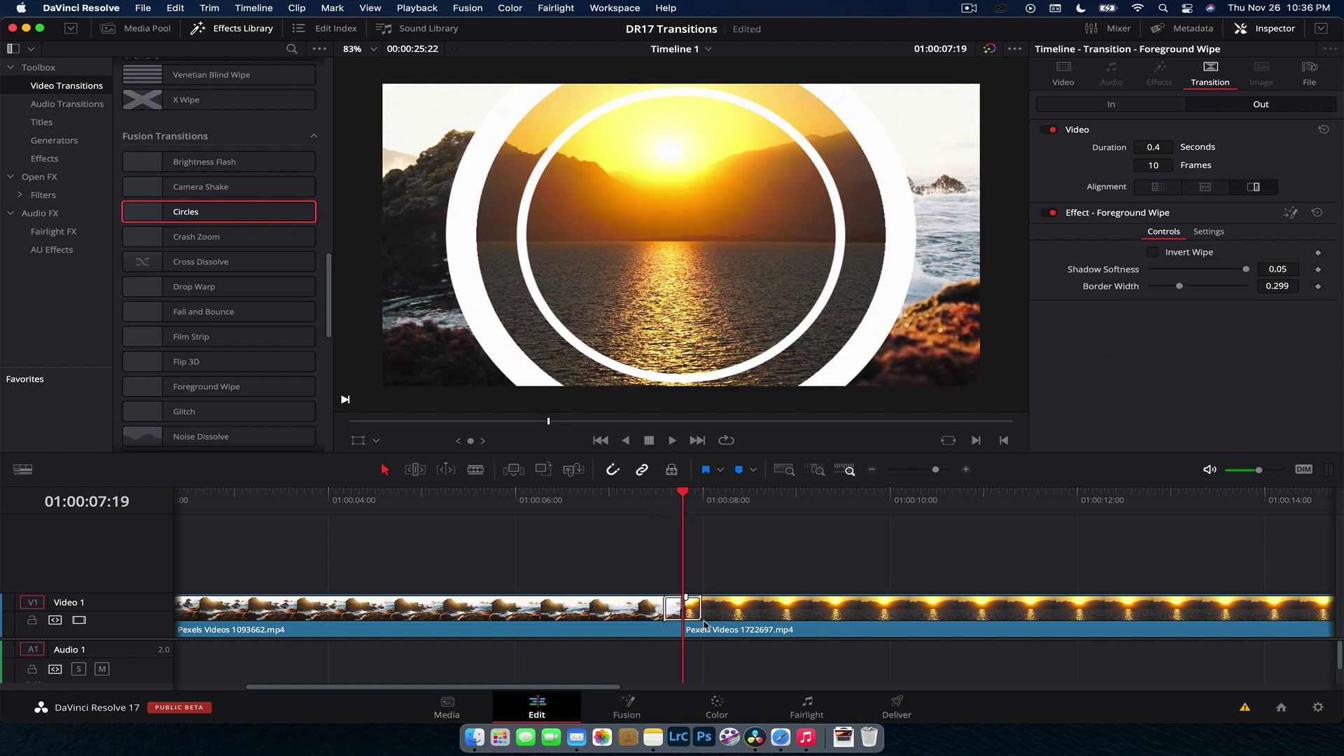
pyautogui.press('super+shift+z')
pyautogui.scroll(5, 188, 322)
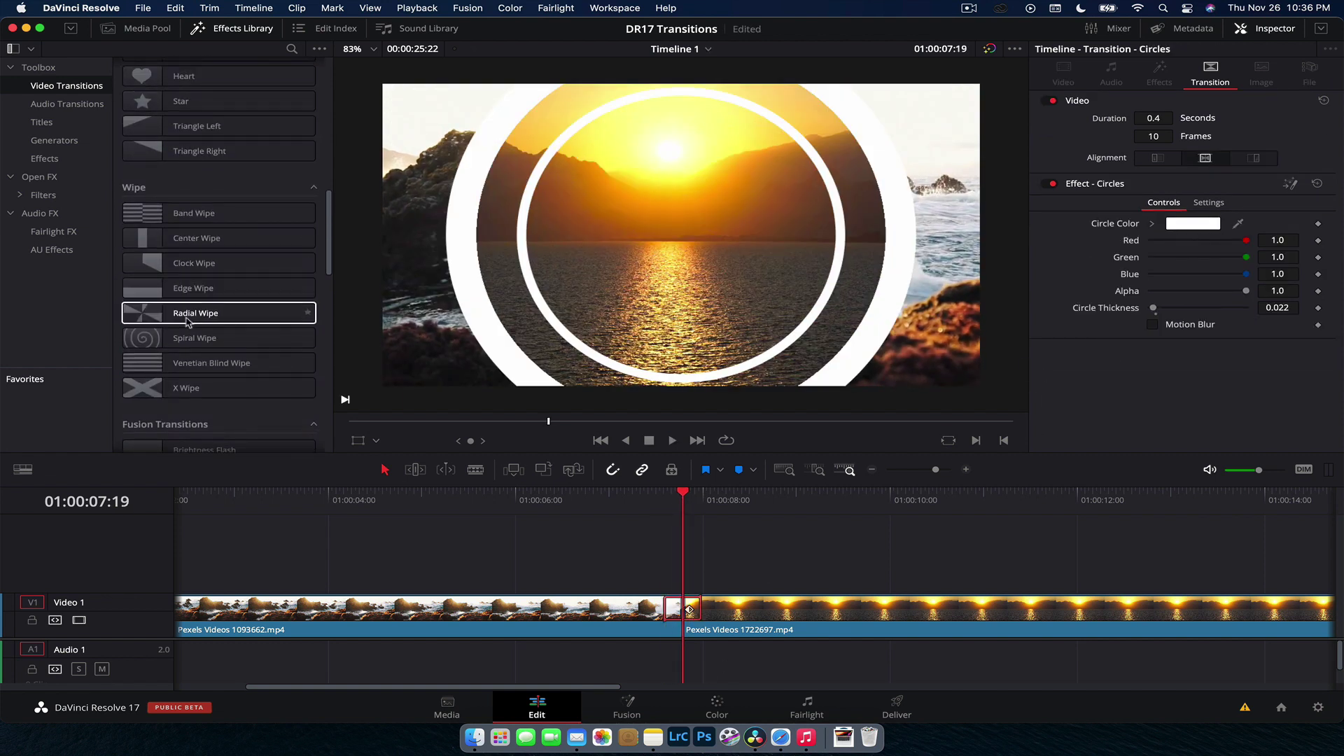
# Enable Motion Blur on the Circles transition, set its Circle Thickness to 0.0 and change the circle color to light cyan
pyautogui.scroll(4, 231, 238)
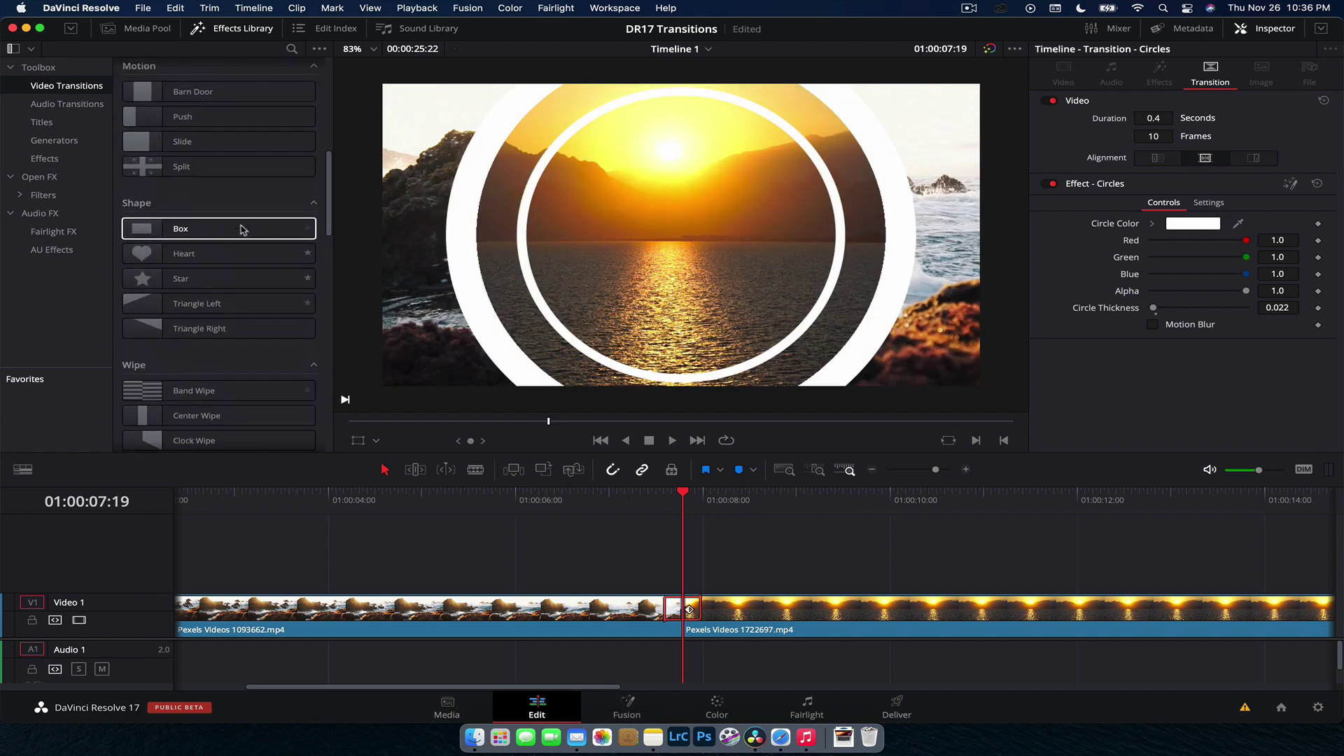
pyautogui.hscroll(-1, 932, 568)
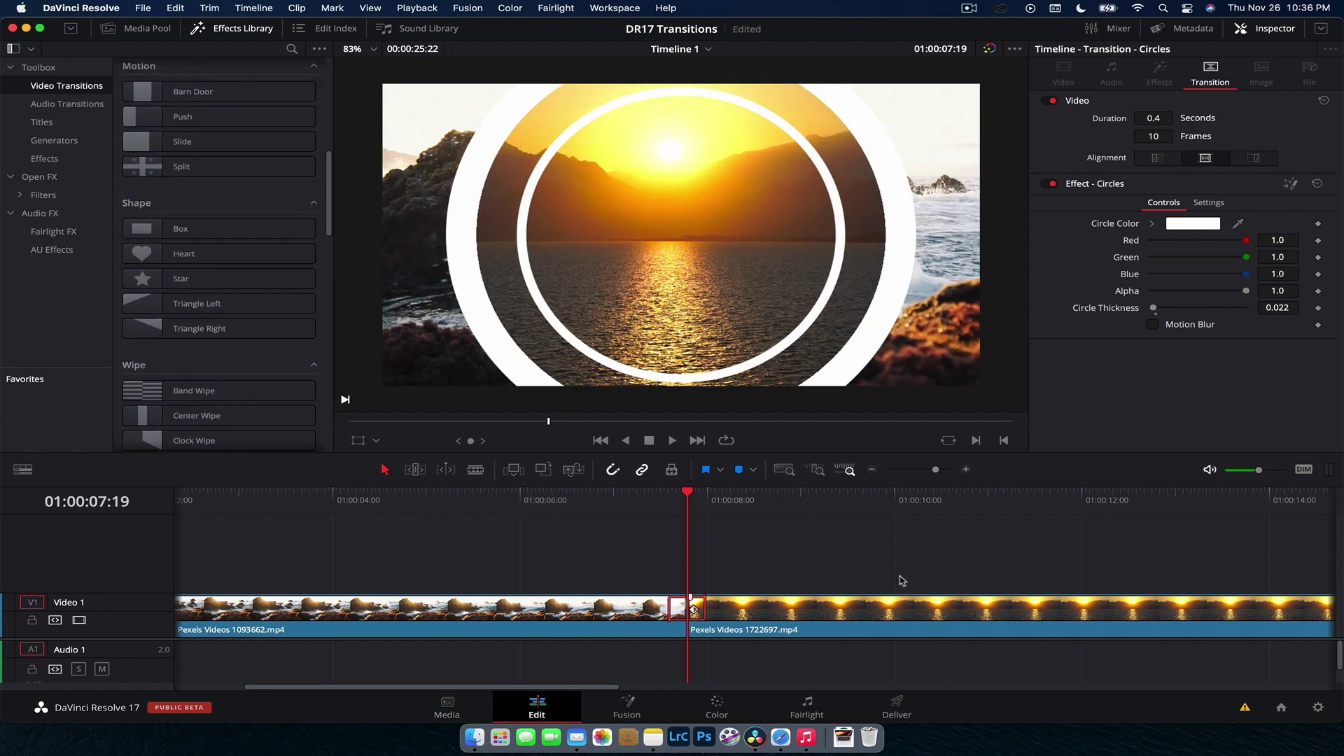
pyautogui.click(1152, 325)
pyautogui.moveTo(1154, 308)
pyautogui.mouseDown()
pyautogui.moveTo(1166, 309)
pyautogui.moveTo(1151, 309)
pyautogui.mouseUp()
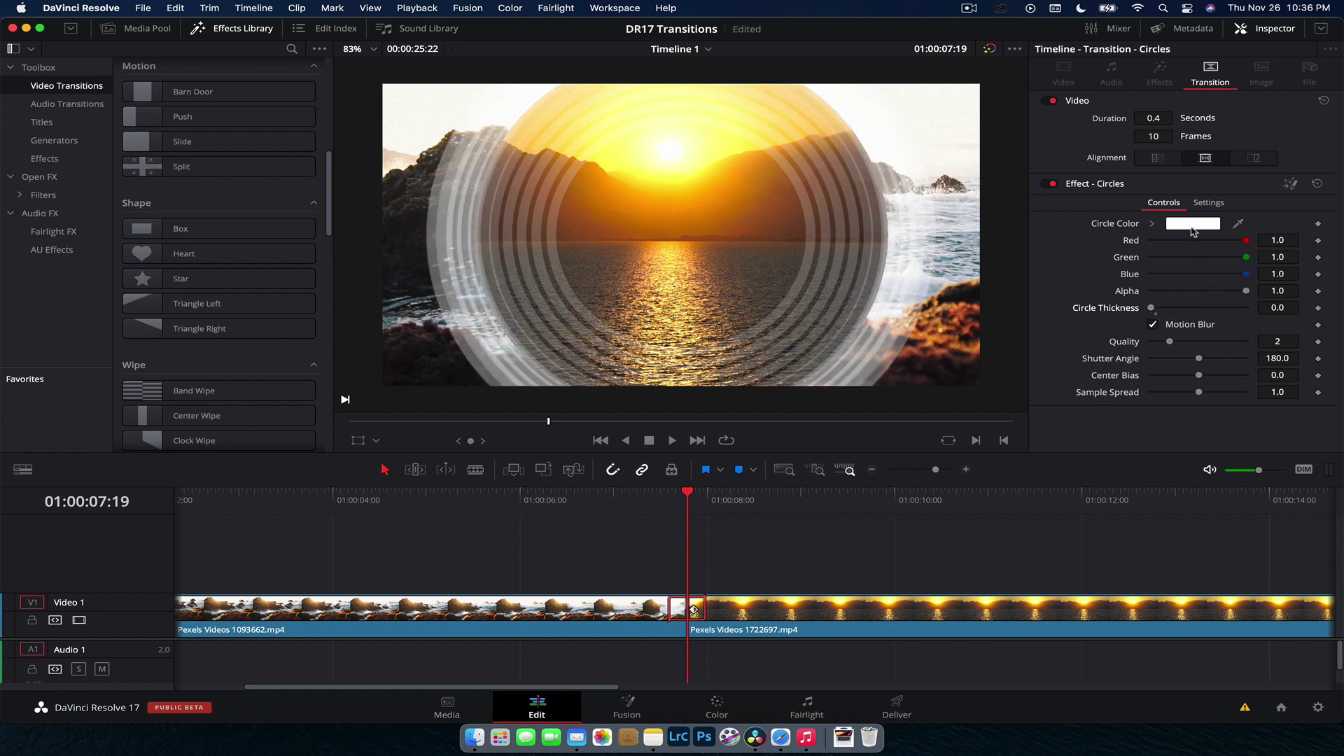
pyautogui.click(1193, 225)
pyautogui.click(69, 583)
pyautogui.click(131, 708)
# Play back the recolored Circles transition twice, starting just before the cut
pyautogui.moveTo(670, 506); pyautogui.dragTo(648, 511)
pyautogui.press('space')
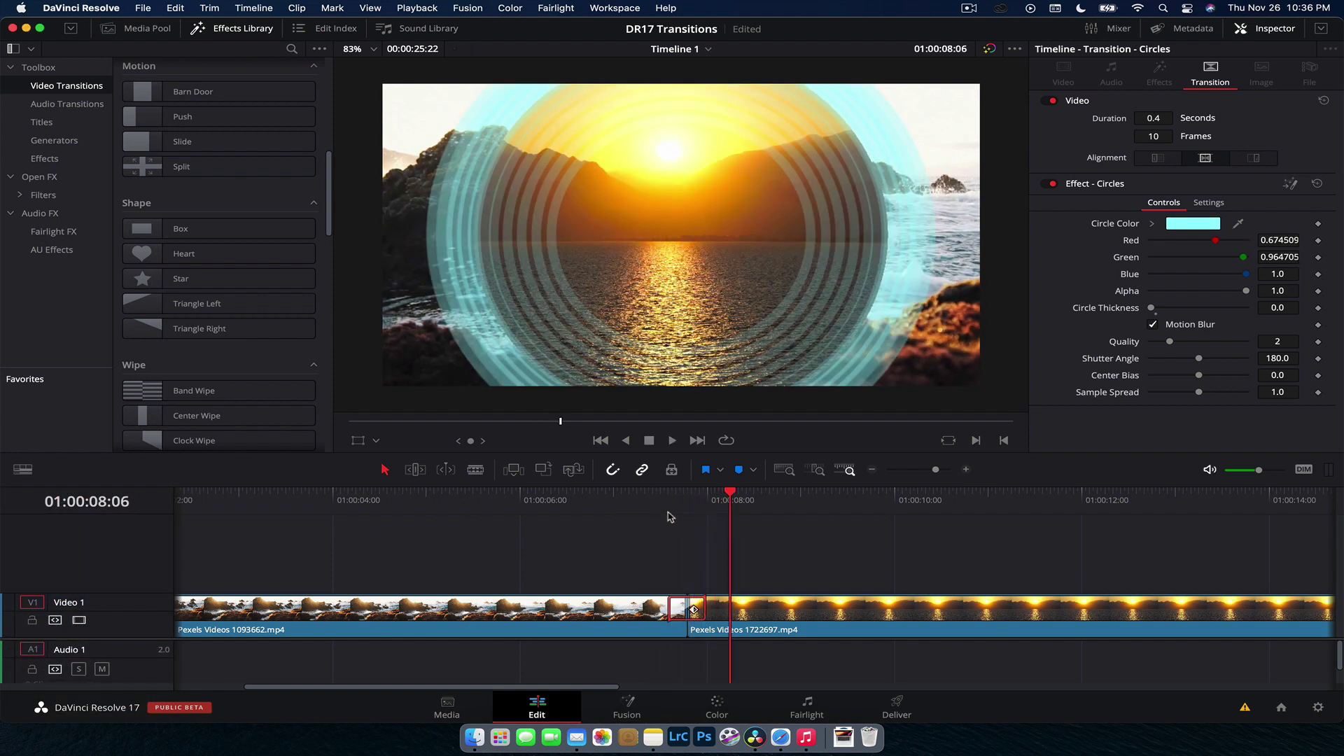
pyautogui.press('space')
pyautogui.click(668, 509)
pyautogui.press('space')
pyautogui.press('k')
# Replace the Circles transition at the cut with the Fusion transition Crash Zoom
pyautogui.press('super+z')
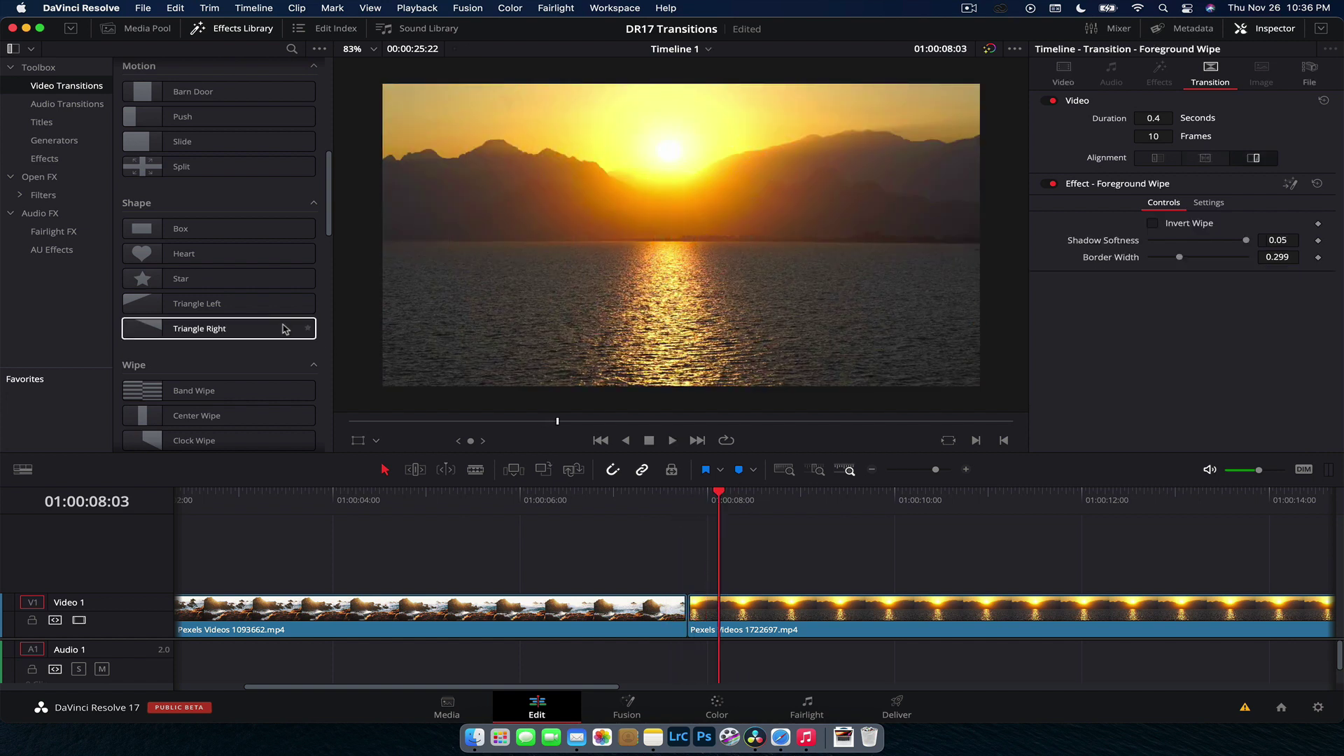
pyautogui.scroll(-8, 285, 326)
pyautogui.scroll(-6, 285, 329)
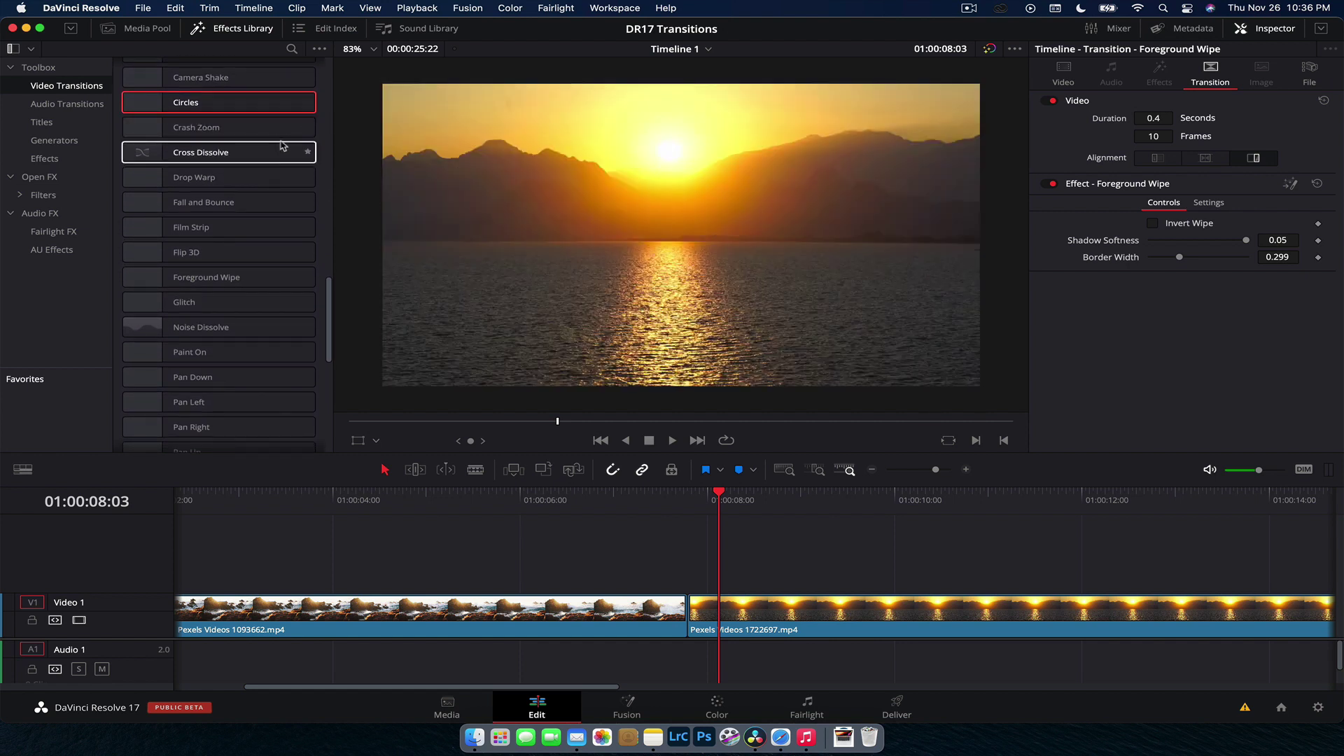
pyautogui.scroll(2, 186, 168)
pyautogui.moveTo(191, 175); pyautogui.dragTo(686, 609)
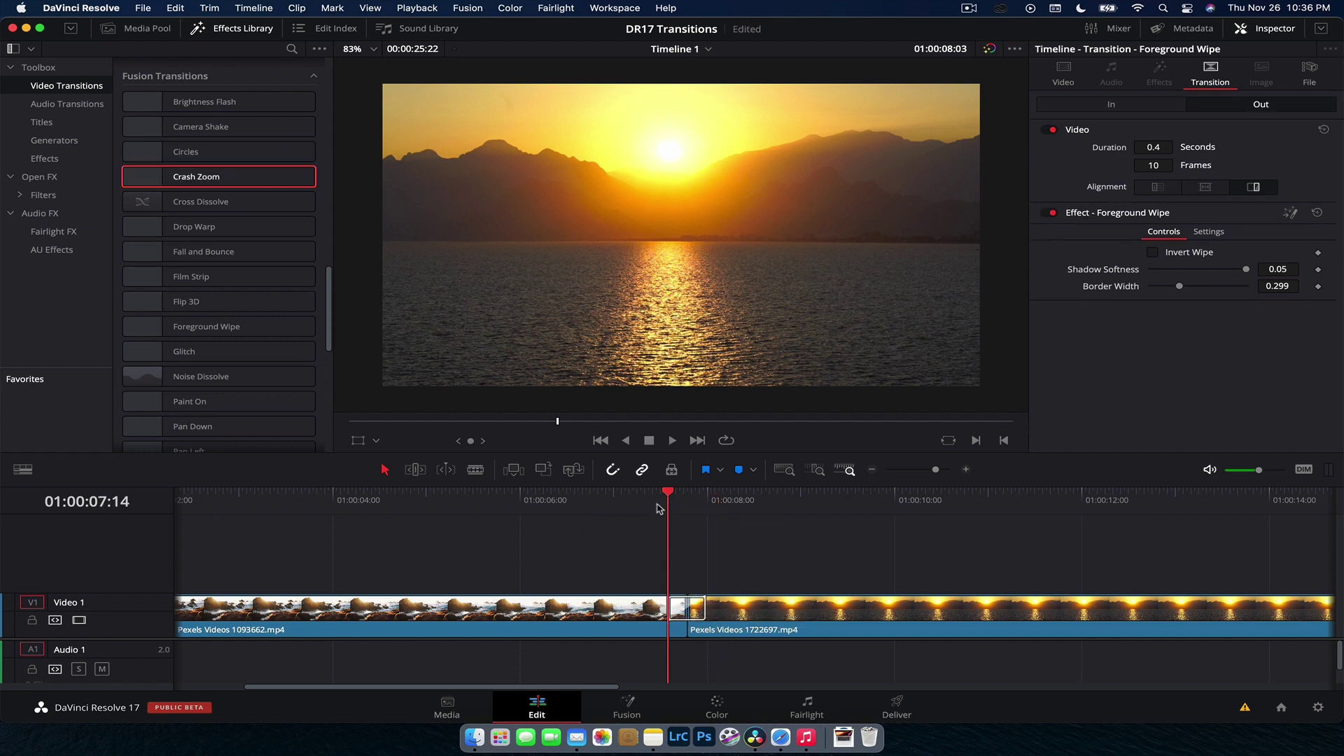
# Play back the Crash Zoom transition from about 01:00:07:14, stopping at 01:00:07:22
pyautogui.click(657, 504)
pyautogui.press('space')
pyautogui.click(657, 503)
pyautogui.press('space')
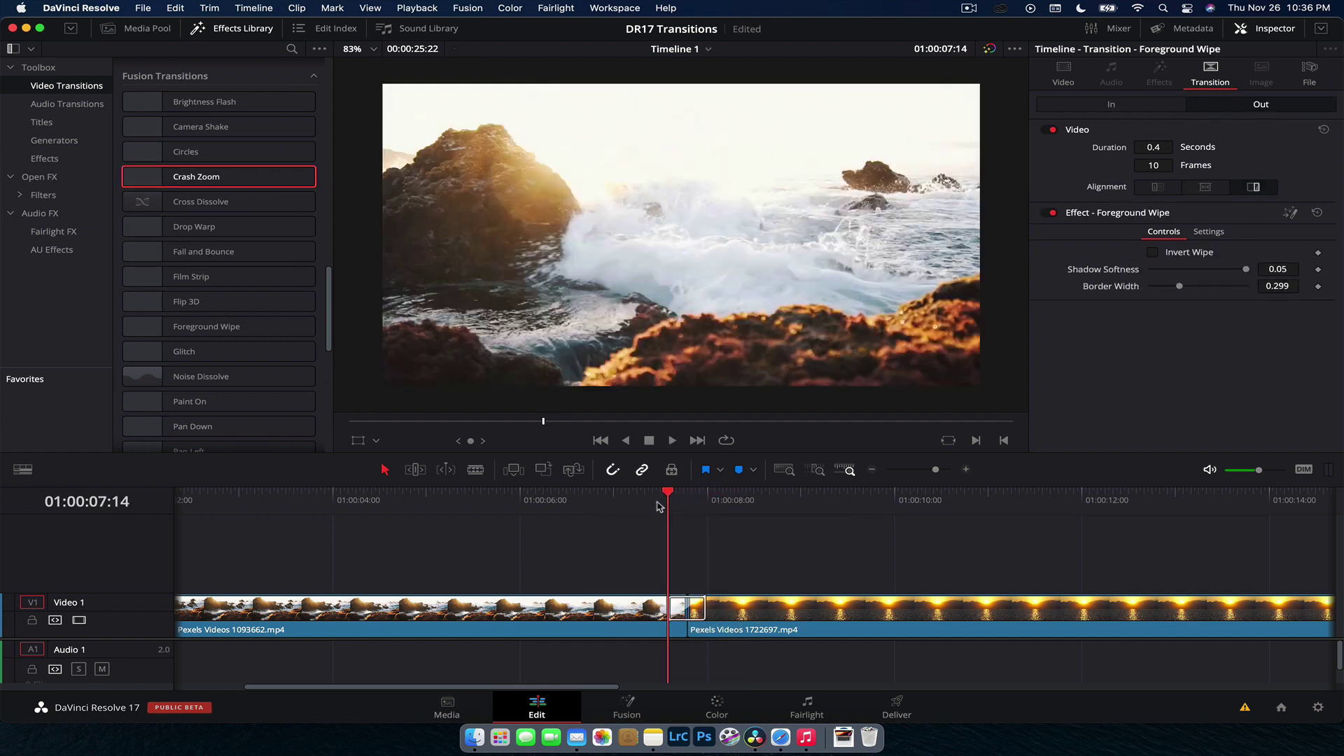
pyautogui.press('space')
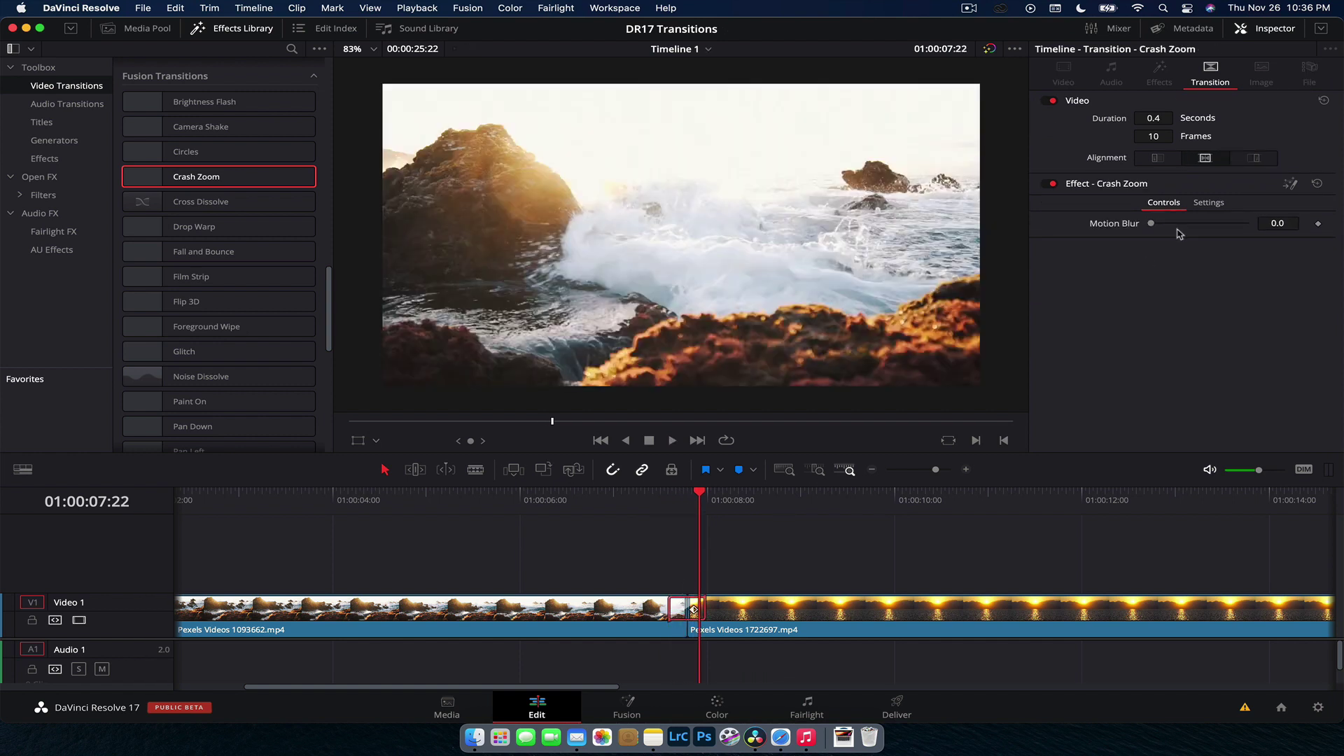
# Set Crash Zoom's Motion Blur to 0.2 and play back the cut from 01:00:07:14
pyautogui.moveTo(1179, 234); pyautogui.dragTo(1193, 228)
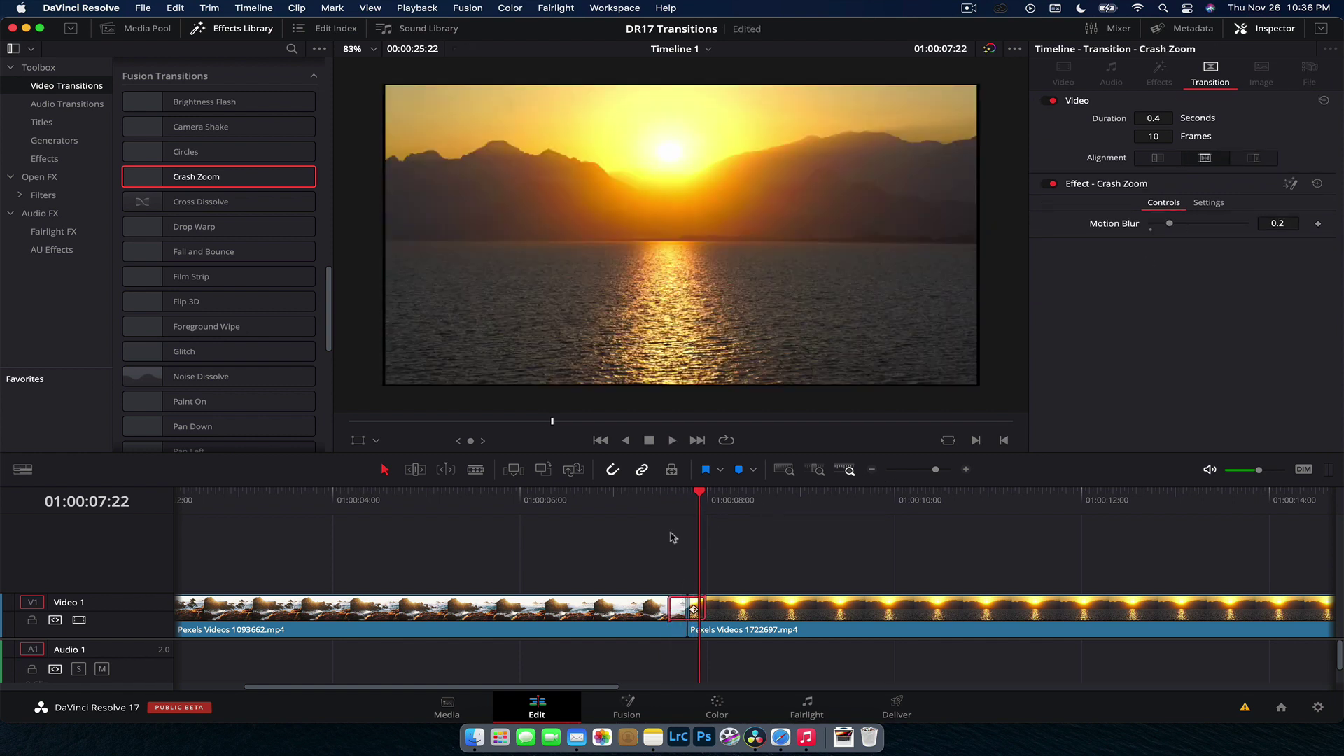
pyautogui.click(667, 503)
pyautogui.press('space')
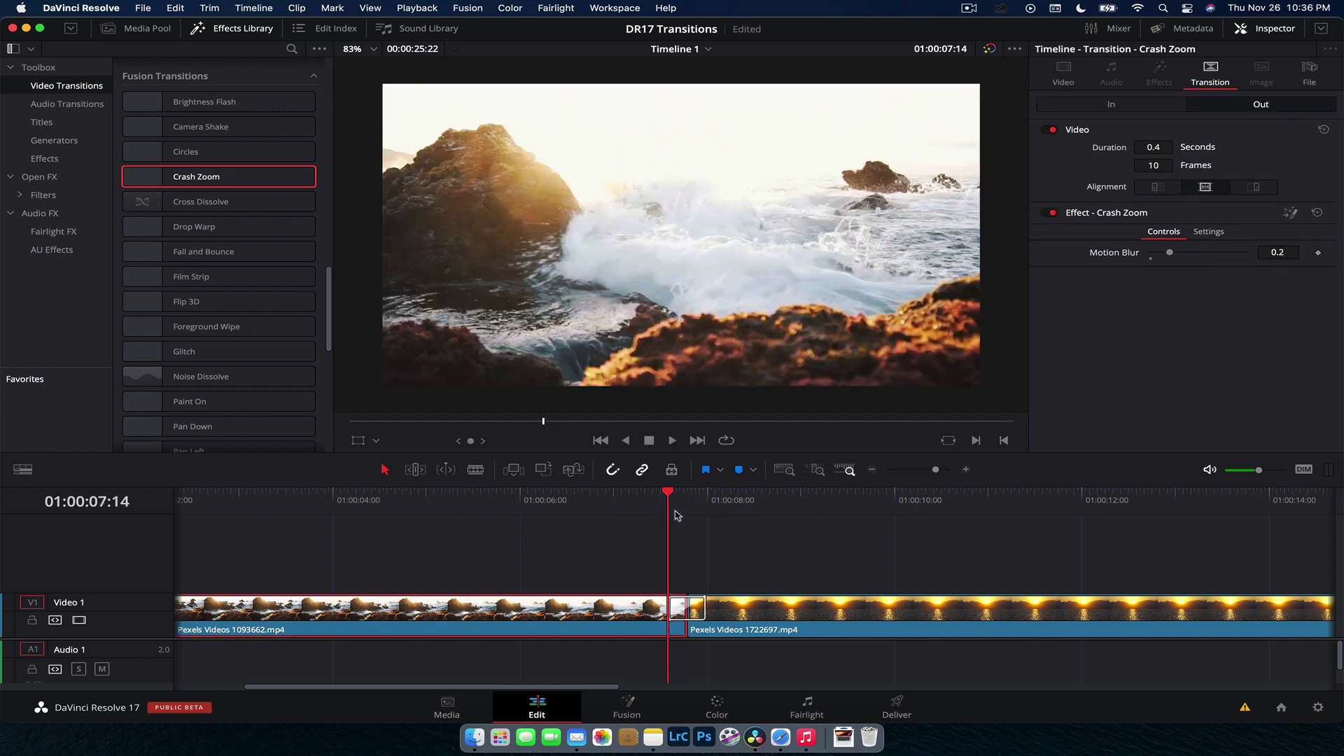
pyautogui.press('space')
# Remove the Crash Zoom transition and compare the Dissolve and Fusion transitions in the library, previewing Drop Warp
pyautogui.click(700, 613)
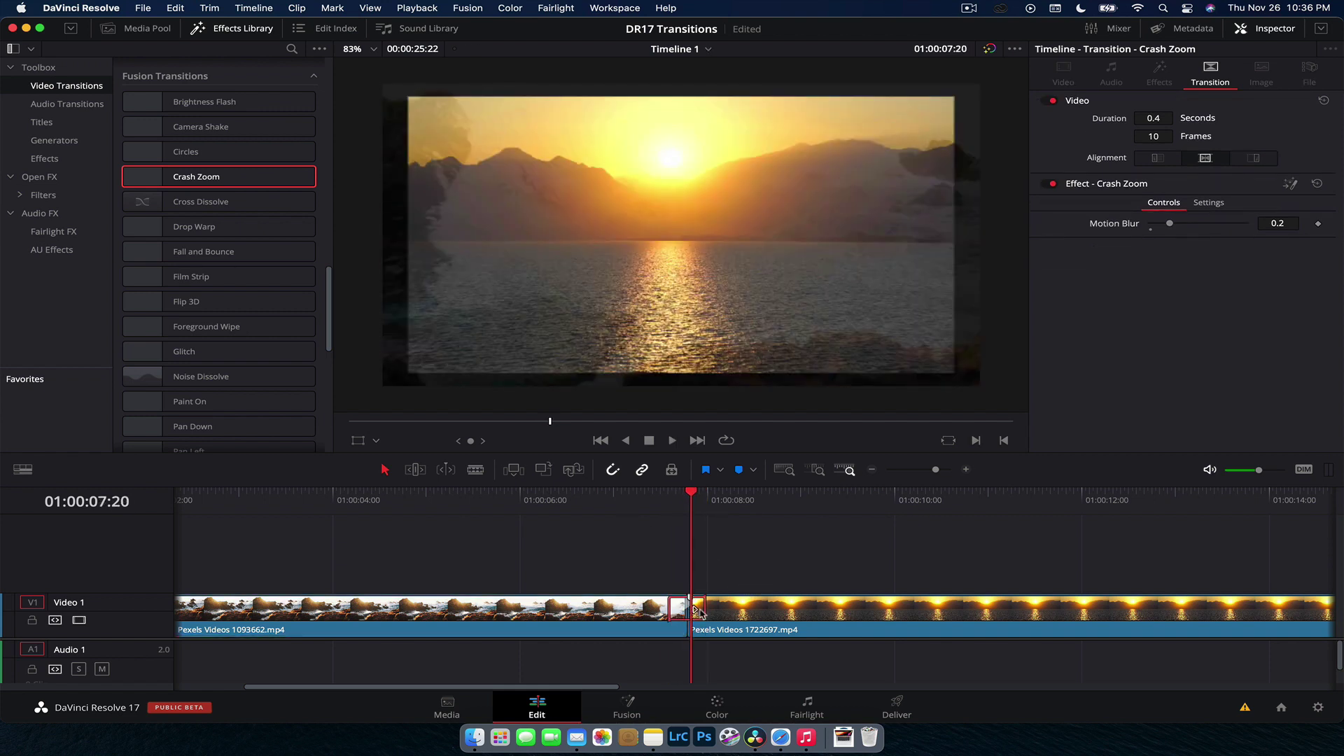
pyautogui.press('BackSpace')
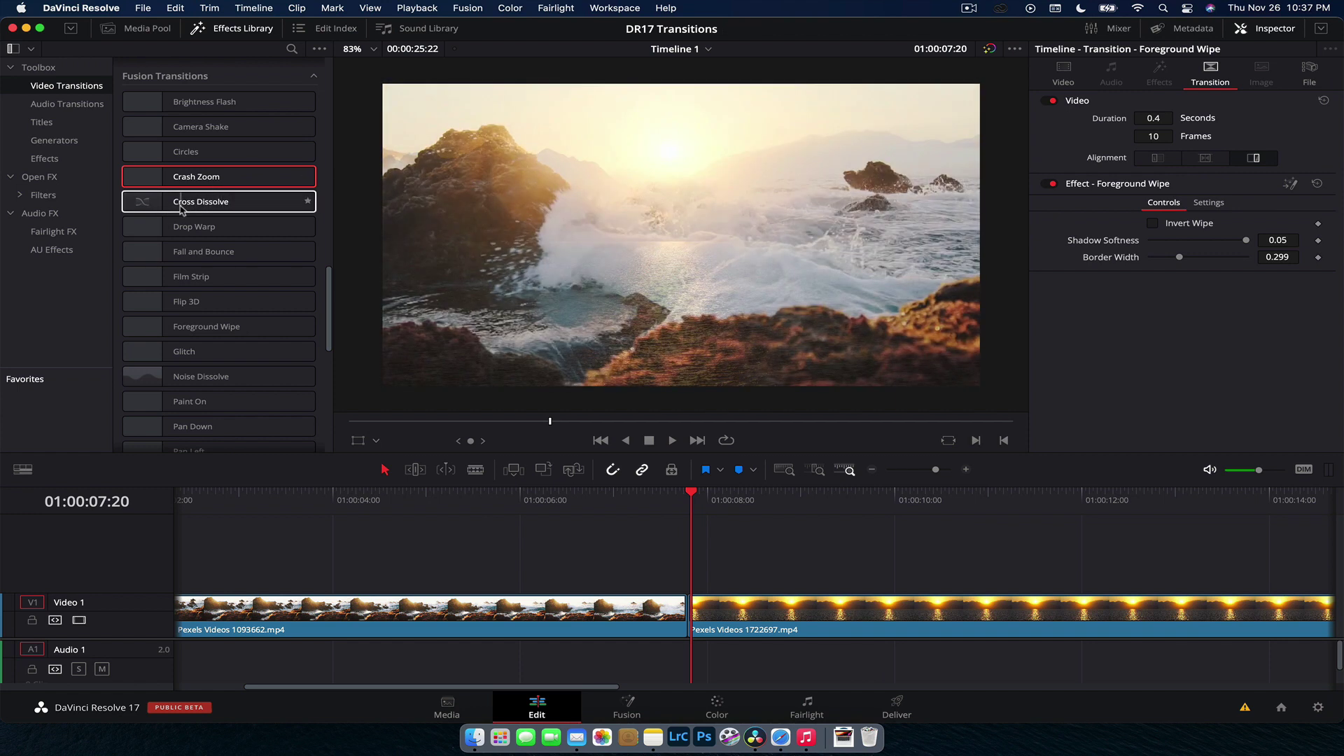
pyautogui.scroll(5, 181, 209)
pyautogui.scroll(-5, 175, 217)
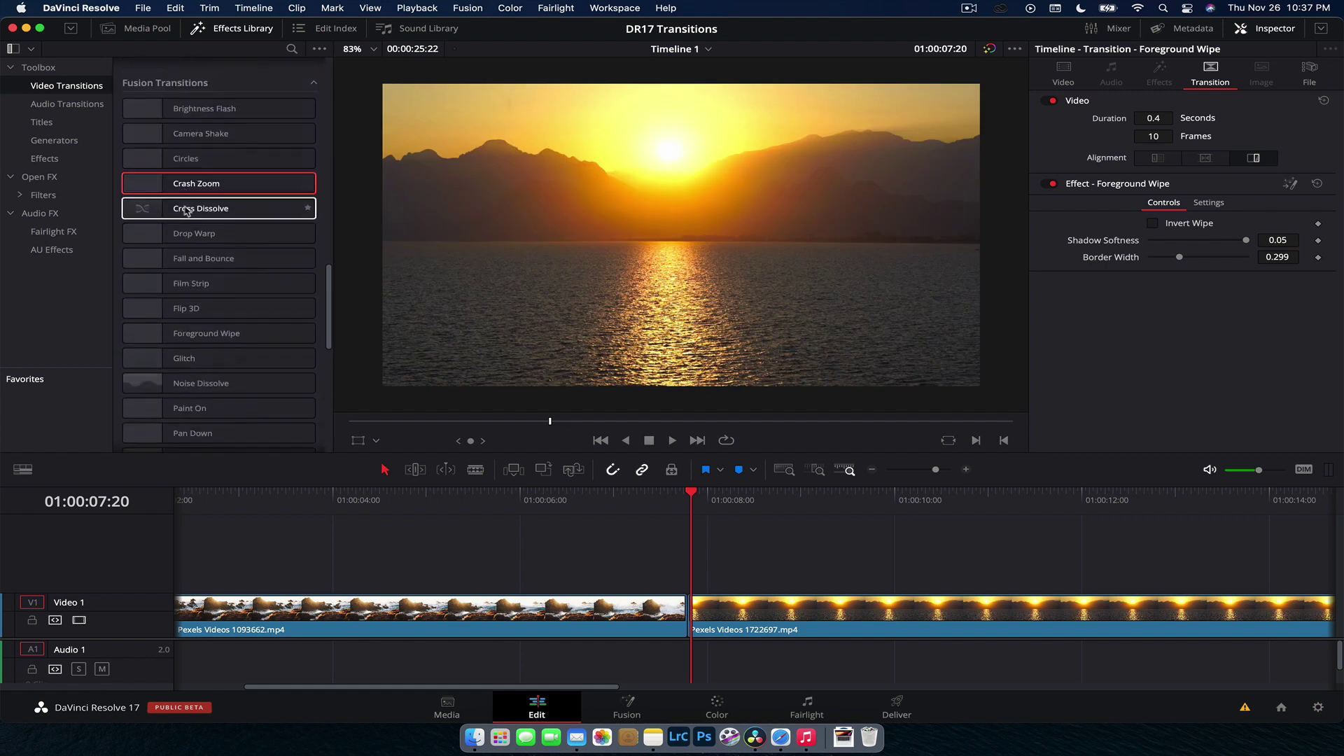
pyautogui.scroll(10, 175, 224)
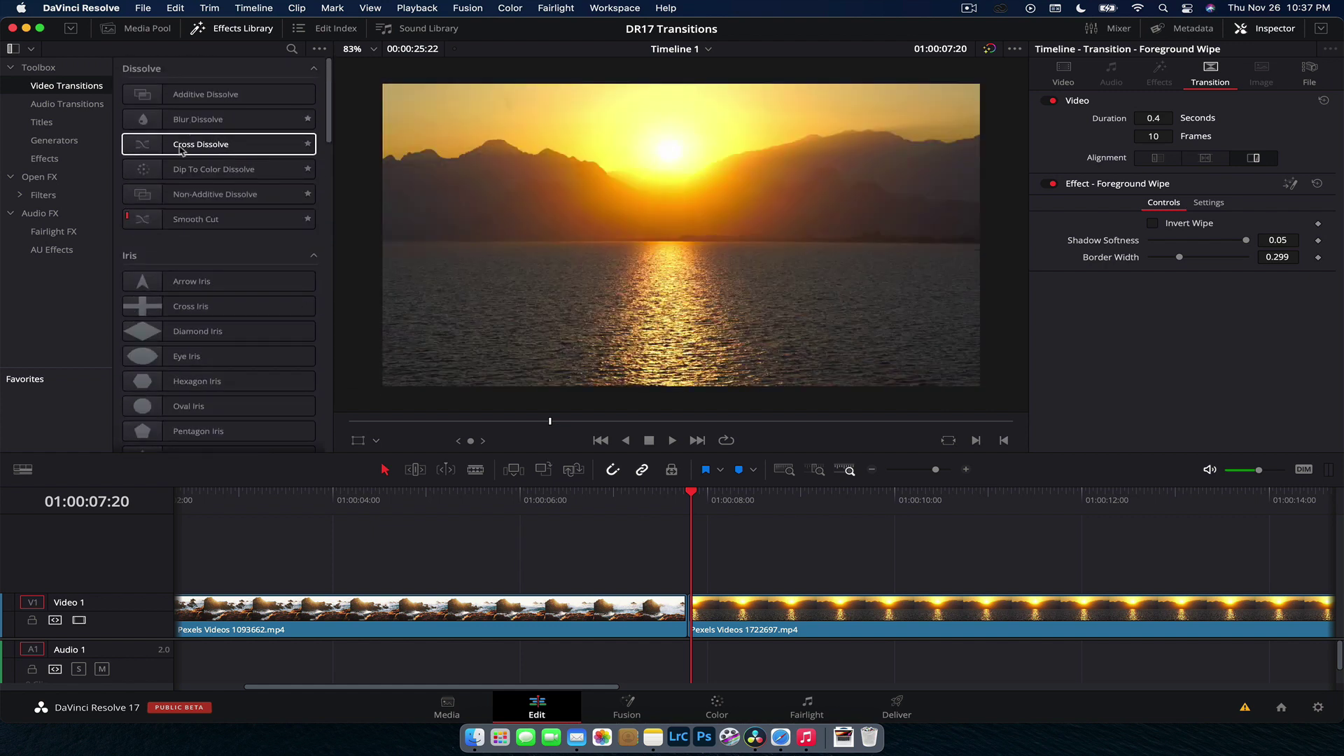
pyautogui.scroll(-10, 231, 155)
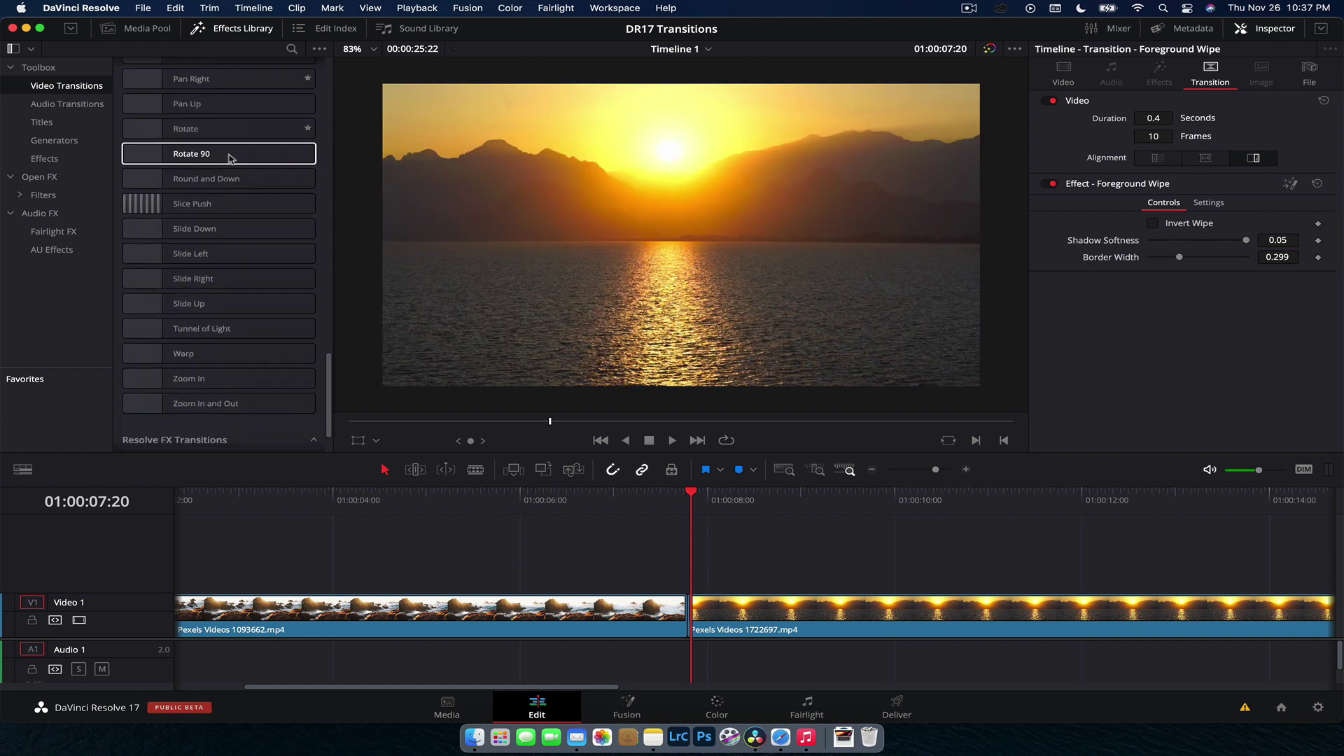
pyautogui.scroll(8, 217, 147)
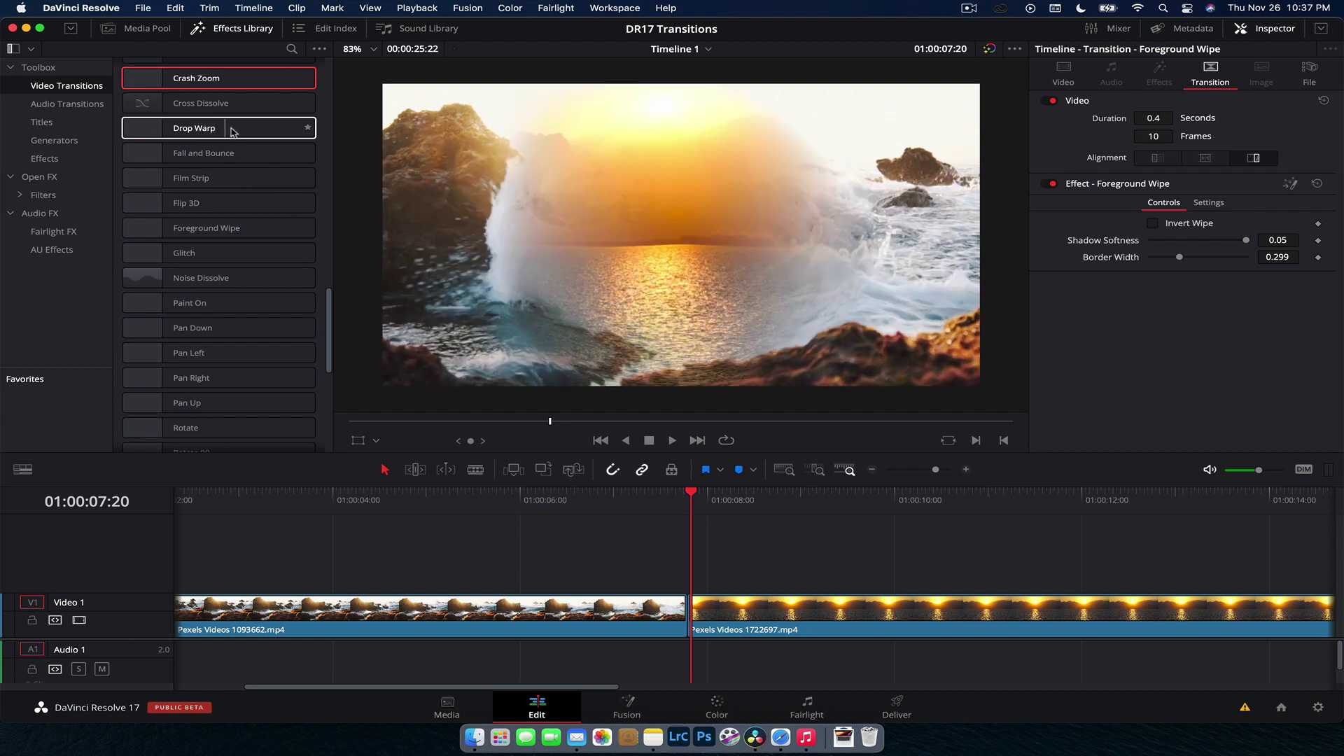
# Apply the Drop Warp transition to the cut, play it back and park the playhead at 01:00:07:19
pyautogui.moveTo(210, 131); pyautogui.dragTo(591, 510)
pyautogui.press('space')
pyautogui.press('space')
pyautogui.click(668, 512)
pyautogui.moveTo(683, 512)
pyautogui.mouseDown()
pyautogui.moveTo(705, 510)
pyautogui.moveTo(666, 510)
pyautogui.moveTo(714, 509)
pyautogui.moveTo(668, 510)
pyautogui.mouseUp()
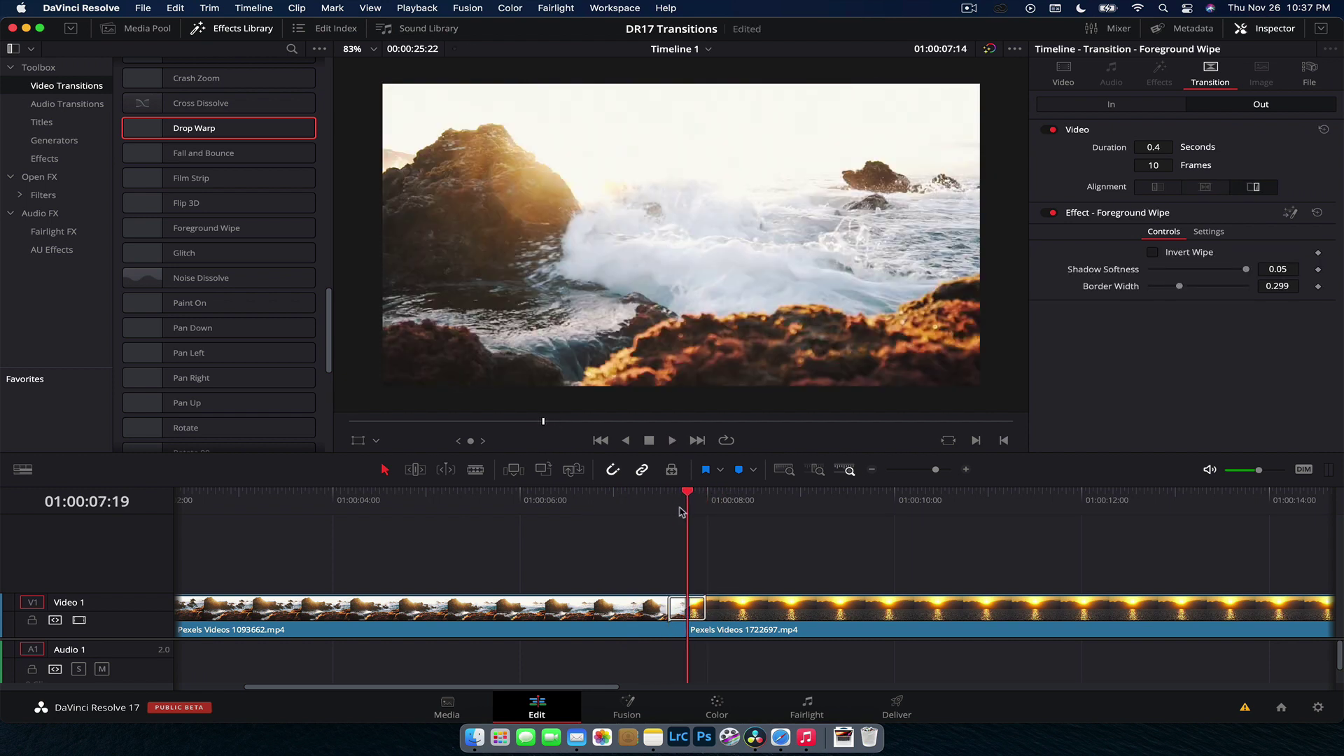
# Set Drop Warp's Warp Scale to 2.638 and play the transition around the cut
pyautogui.moveTo(676, 613); pyautogui.dragTo(674, 614)
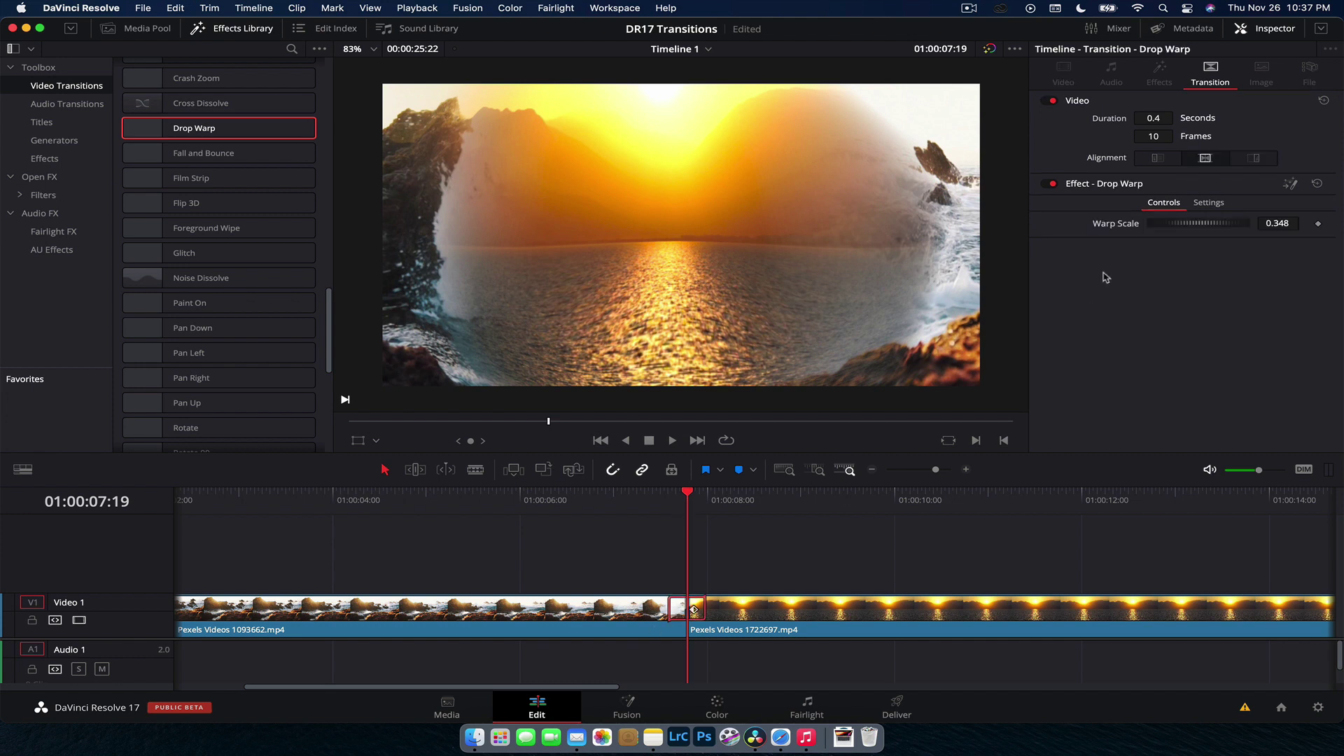
pyautogui.moveTo(1203, 232); pyautogui.dragTo(1239, 232)
pyautogui.press('/')
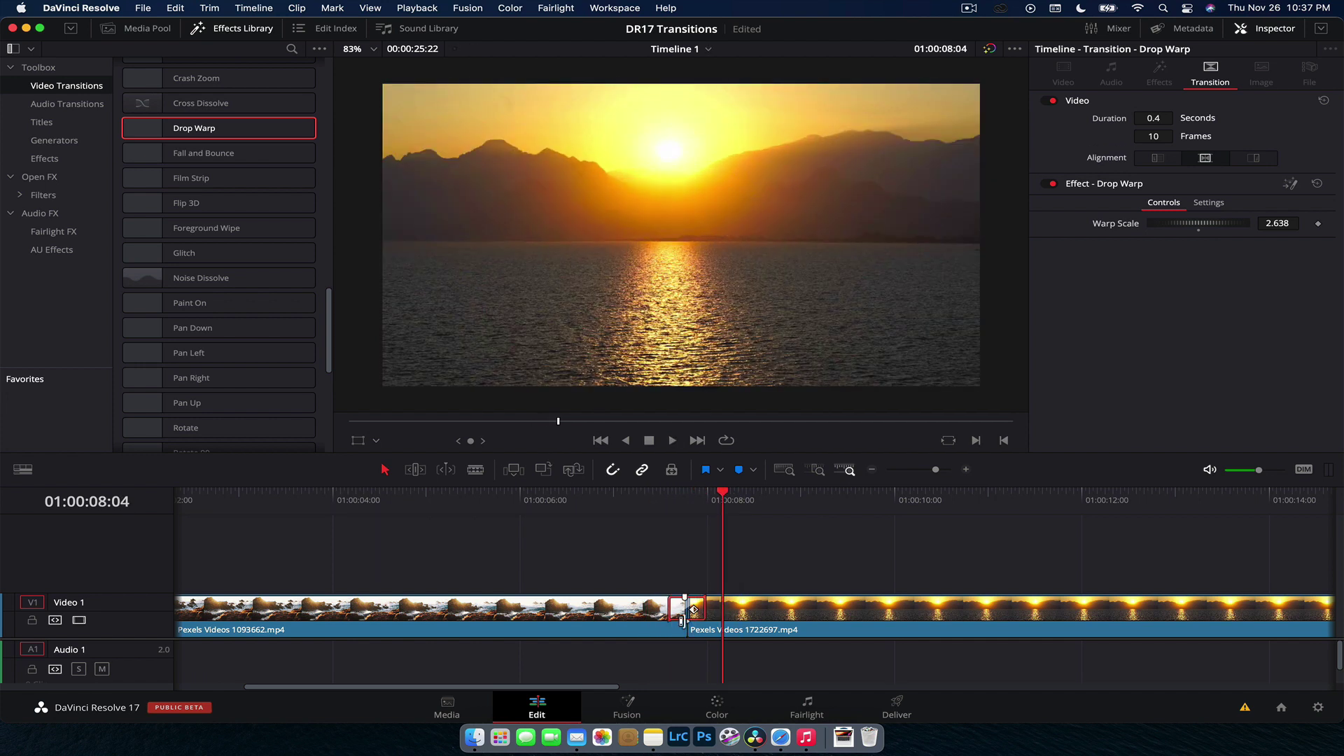
# Replace the Drop Warp transition at the cut with Fall and Bounce and play it back
pyautogui.press('BackSpace')
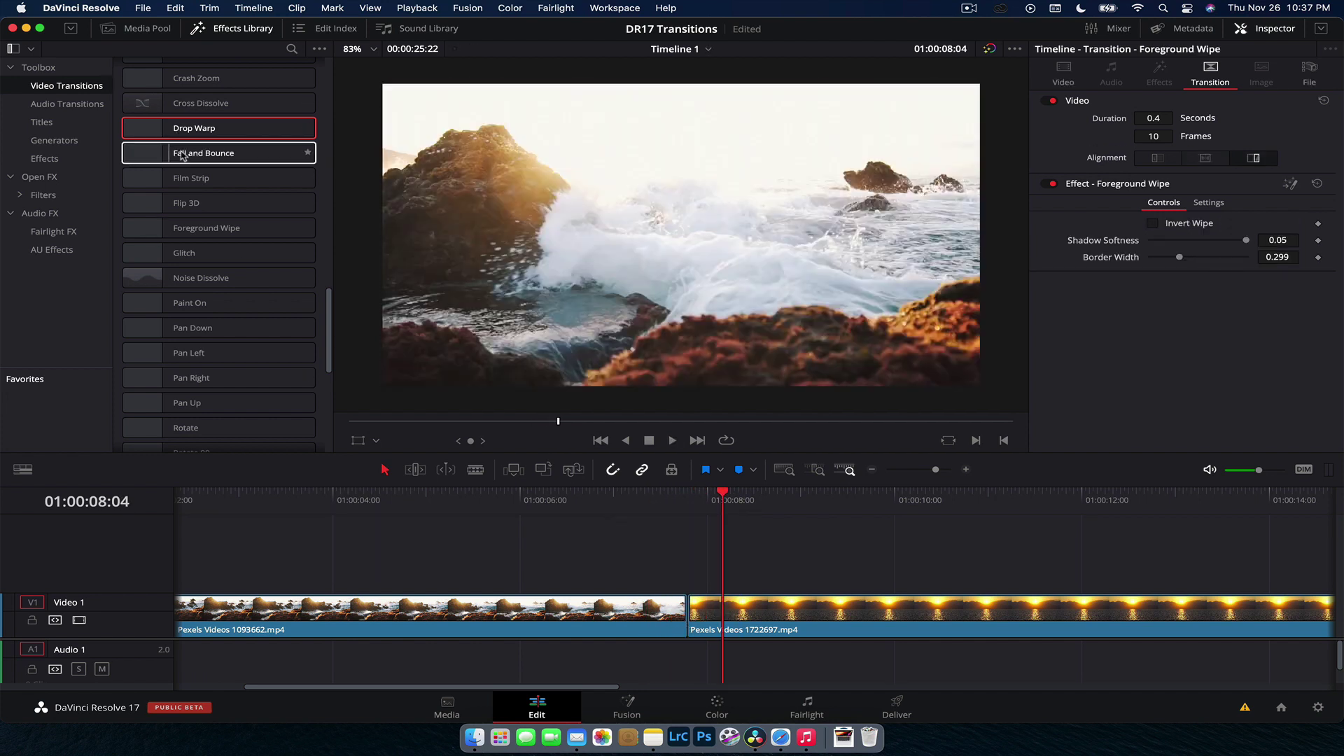
pyautogui.moveTo(203, 156); pyautogui.dragTo(688, 608)
pyautogui.click(663, 507)
pyautogui.press('space')
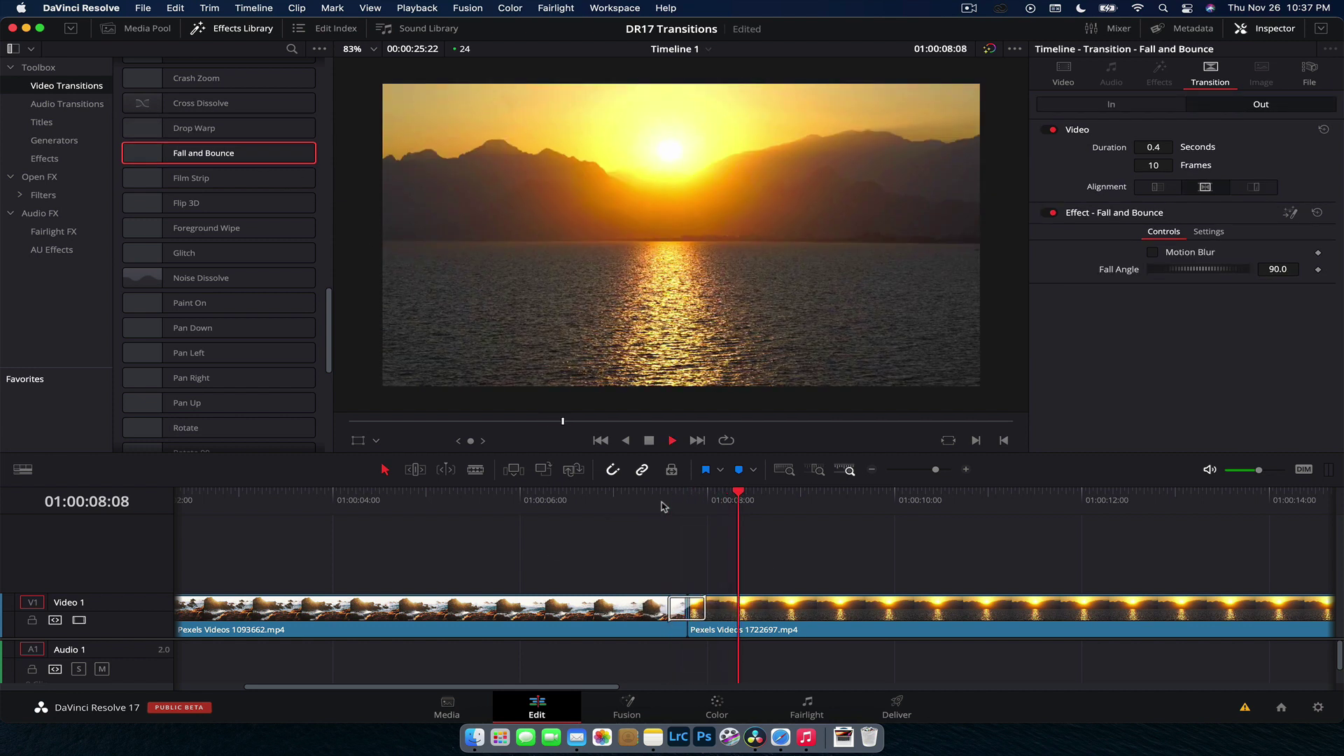
pyautogui.press('space')
# Set the Fall and Bounce transition's Fall Angle to 249.1 and play back the cut
pyautogui.press('super+z')
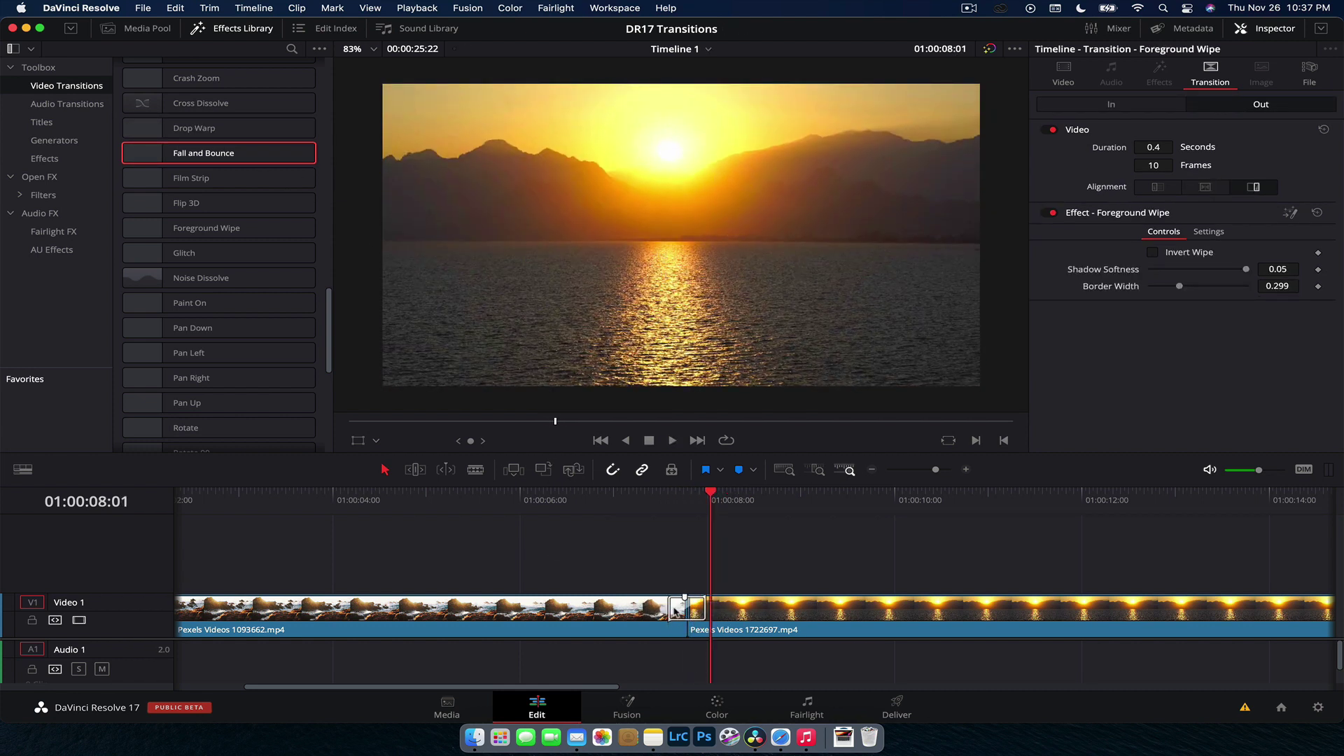
pyautogui.press('super+shift+z')
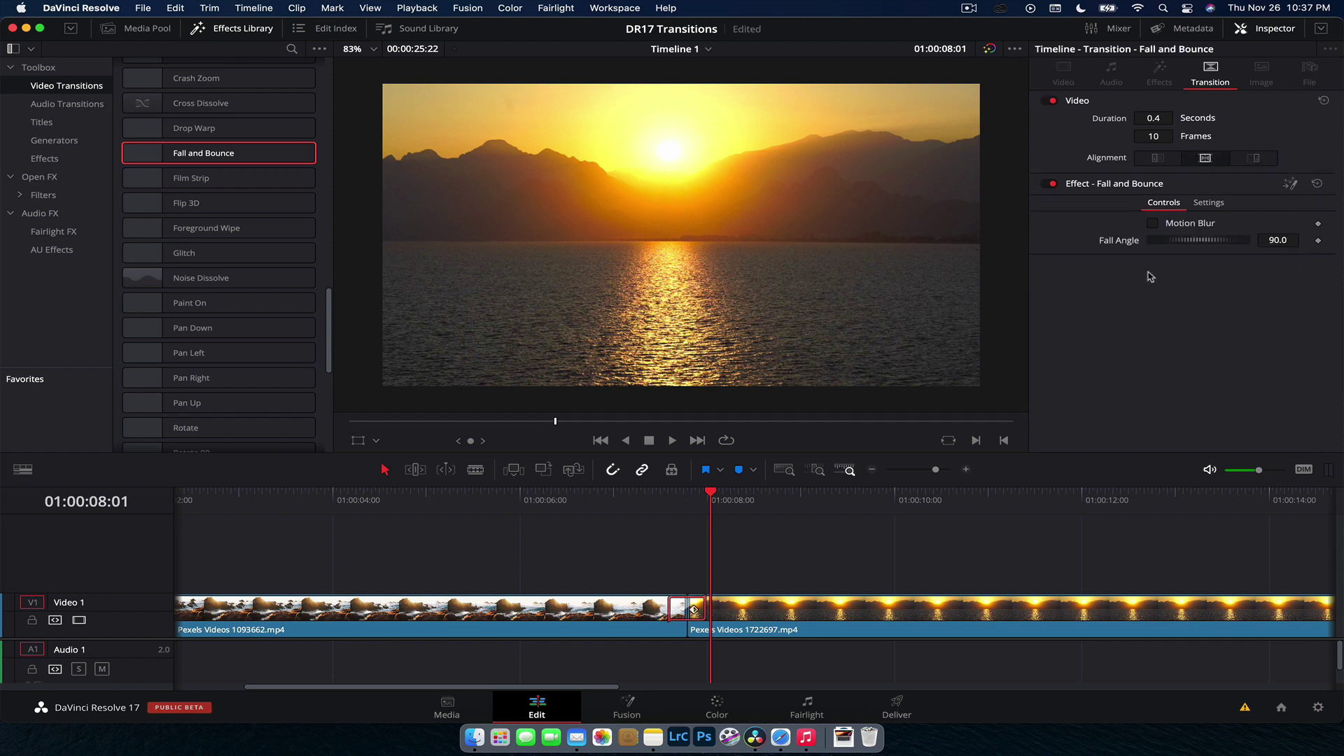
pyautogui.moveTo(1181, 245); pyautogui.dragTo(1233, 239)
pyautogui.click(666, 510)
pyautogui.press('space')
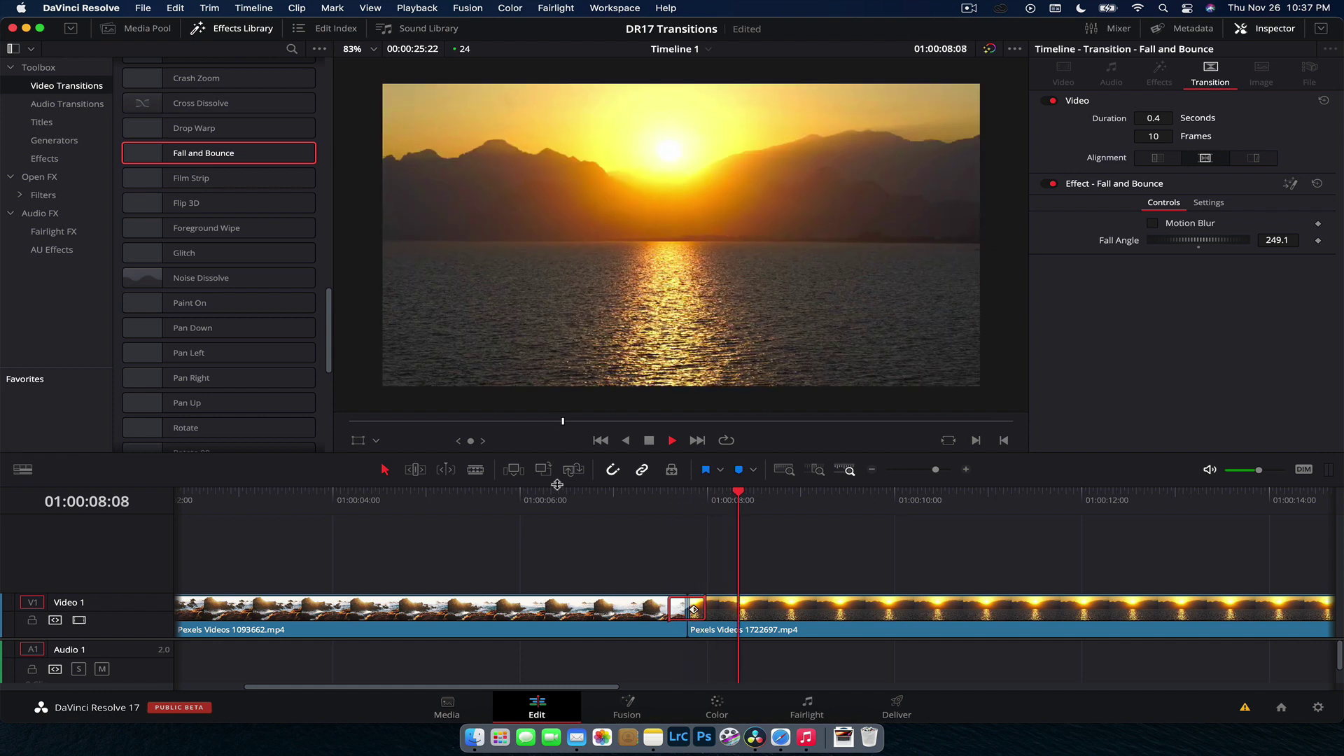
# Replace the Fall and Bounce transition at the cut with Film Strip and play it back
pyautogui.press('super+z')
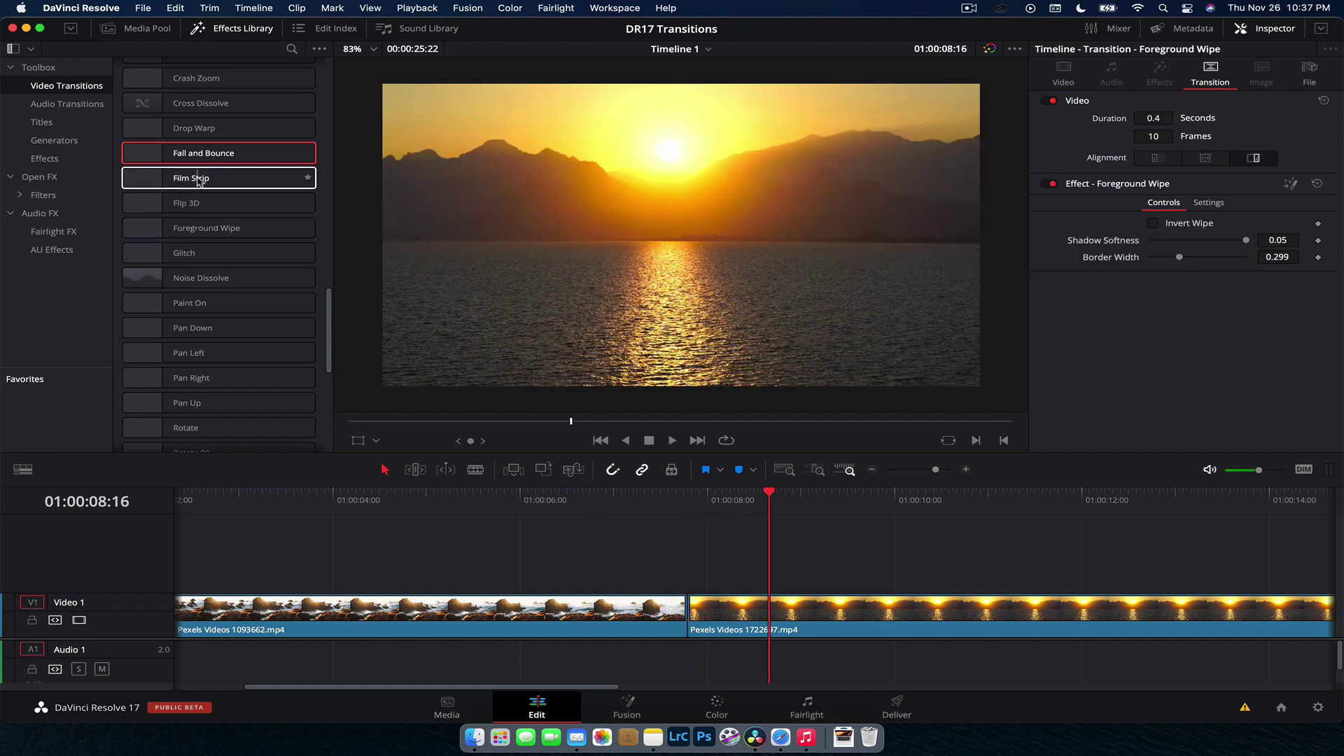
pyautogui.moveTo(199, 181); pyautogui.dragTo(688, 608)
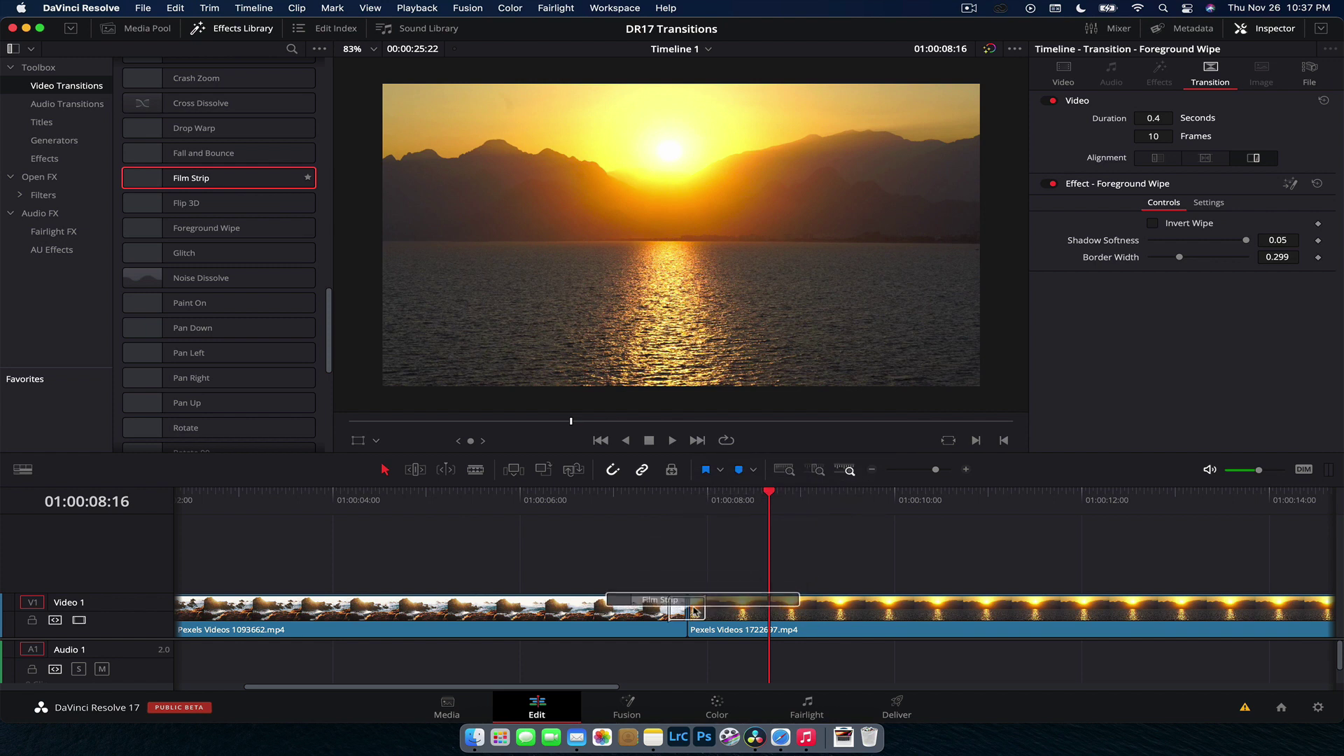
pyautogui.click(652, 502)
pyautogui.press('space')
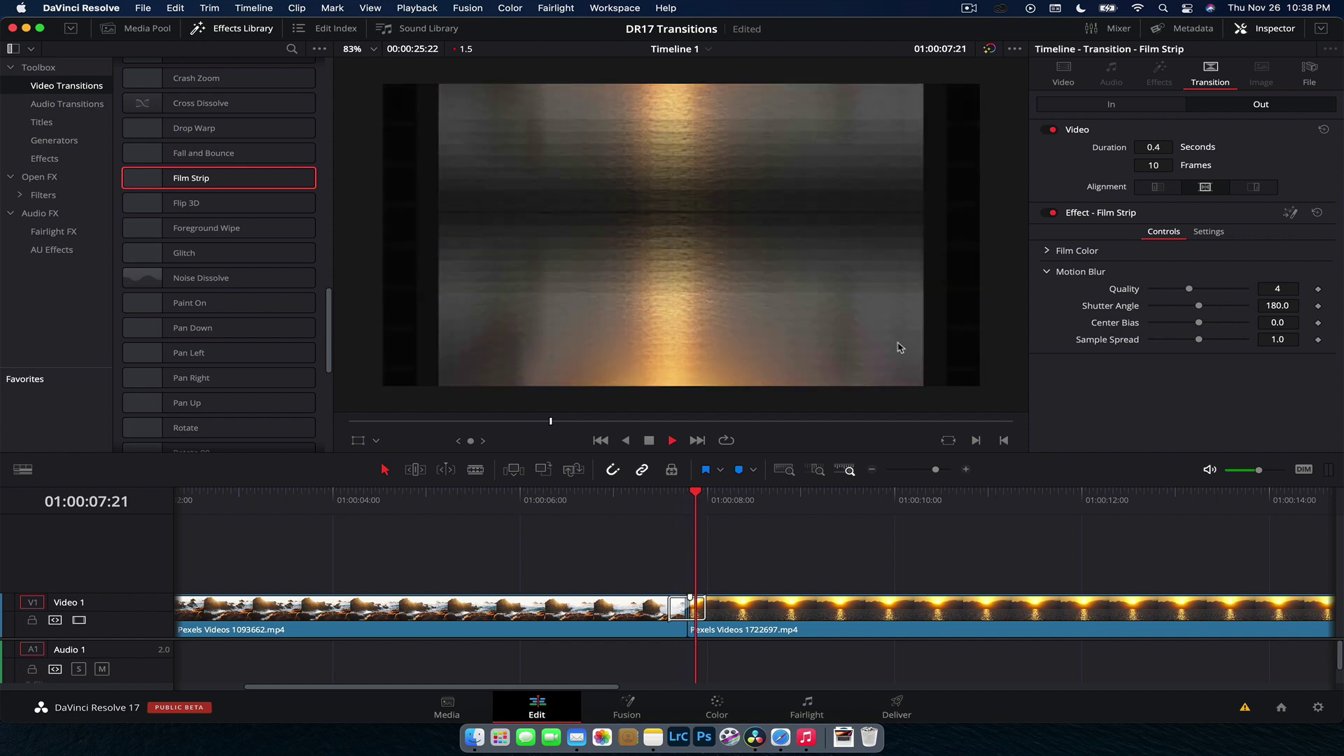
pyautogui.click(661, 499)
# At 01:00:07:19, set Film Strip's Motion Blur Quality to 6 and its Film Color Red value to 0.347
pyautogui.press('super+z')
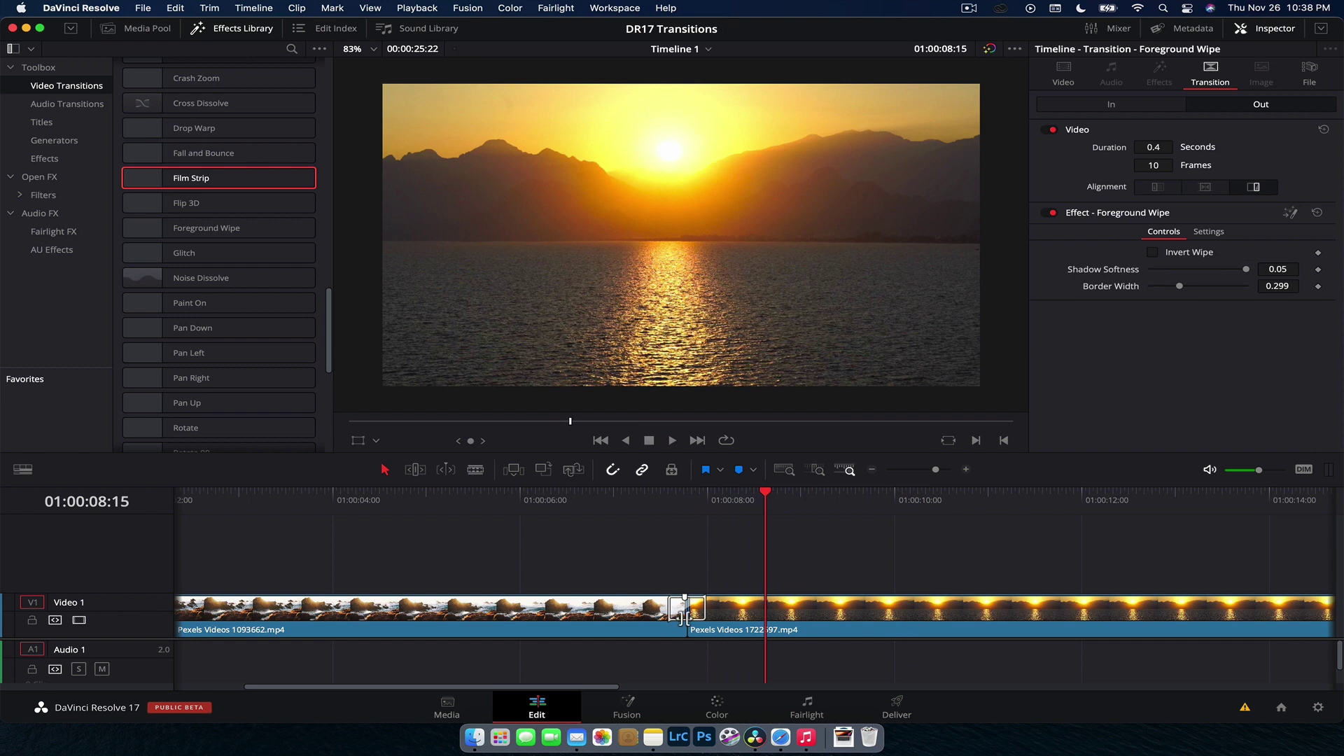
pyautogui.press('super+shift+z')
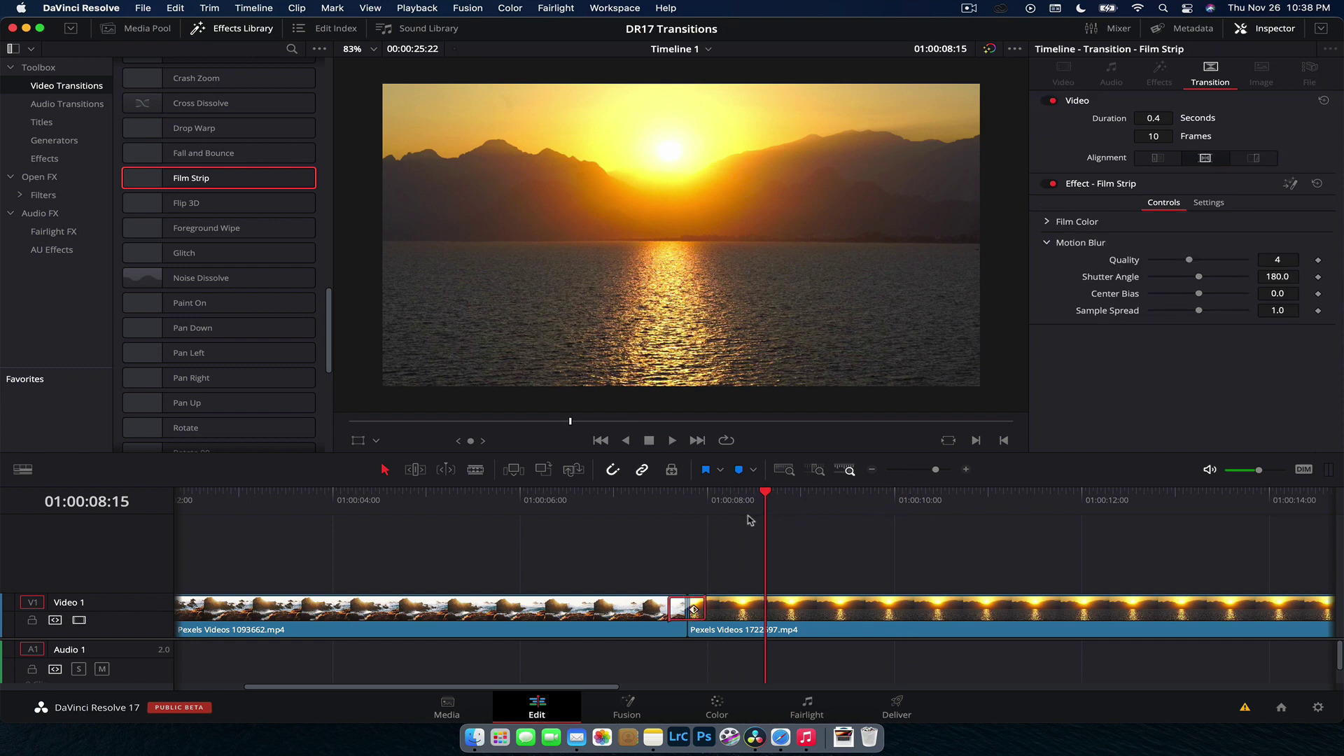
pyautogui.click(687, 499)
pyautogui.moveTo(1189, 260); pyautogui.dragTo(1207, 259)
pyautogui.click(1046, 221)
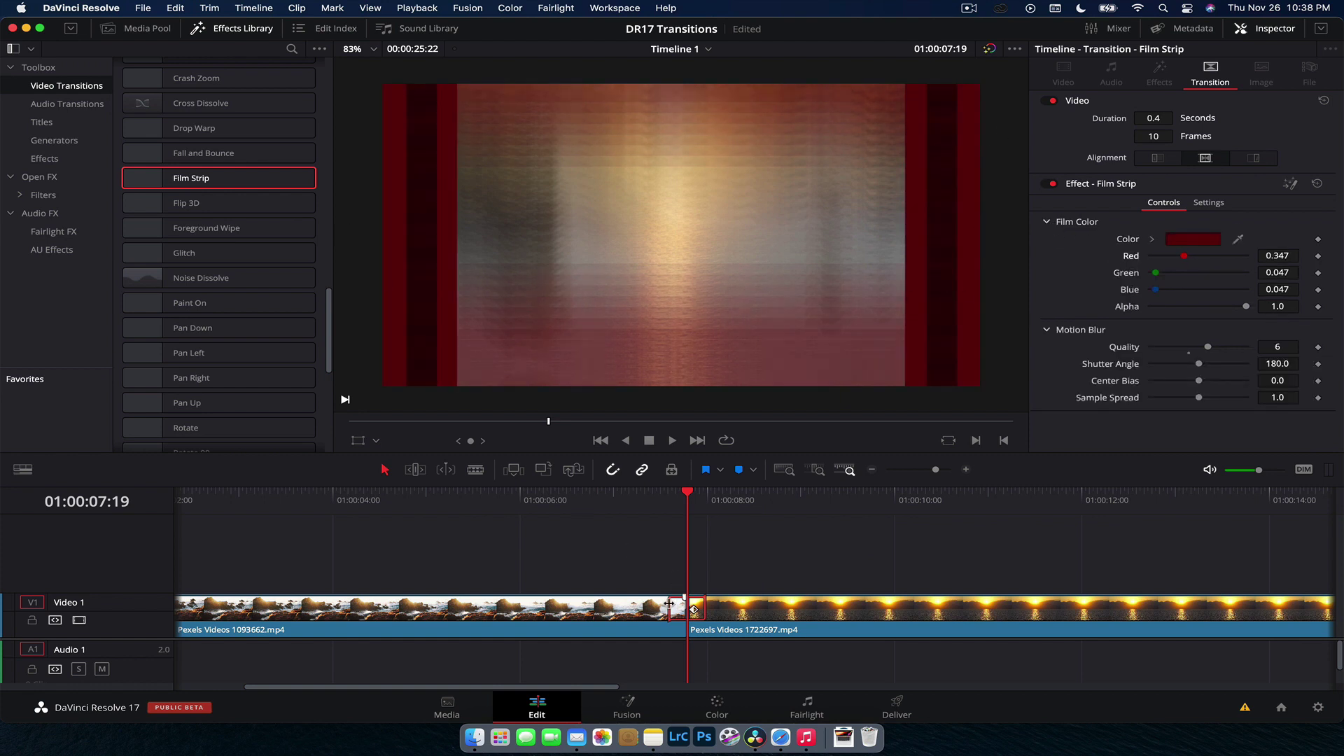
# Replace the Film Strip transition at the cut with Flip 3D
pyautogui.press('super+z')
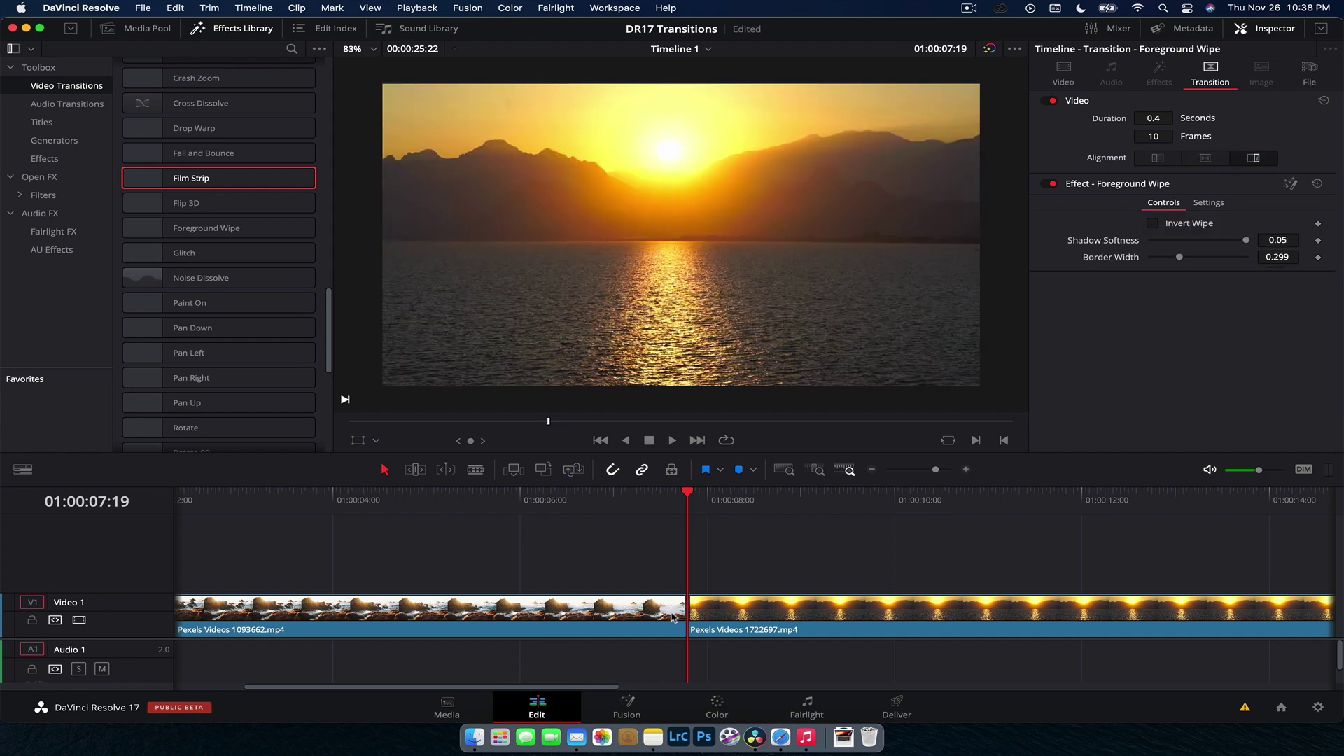
pyautogui.click(180, 204)
pyautogui.moveTo(181, 204); pyautogui.dragTo(725, 601)
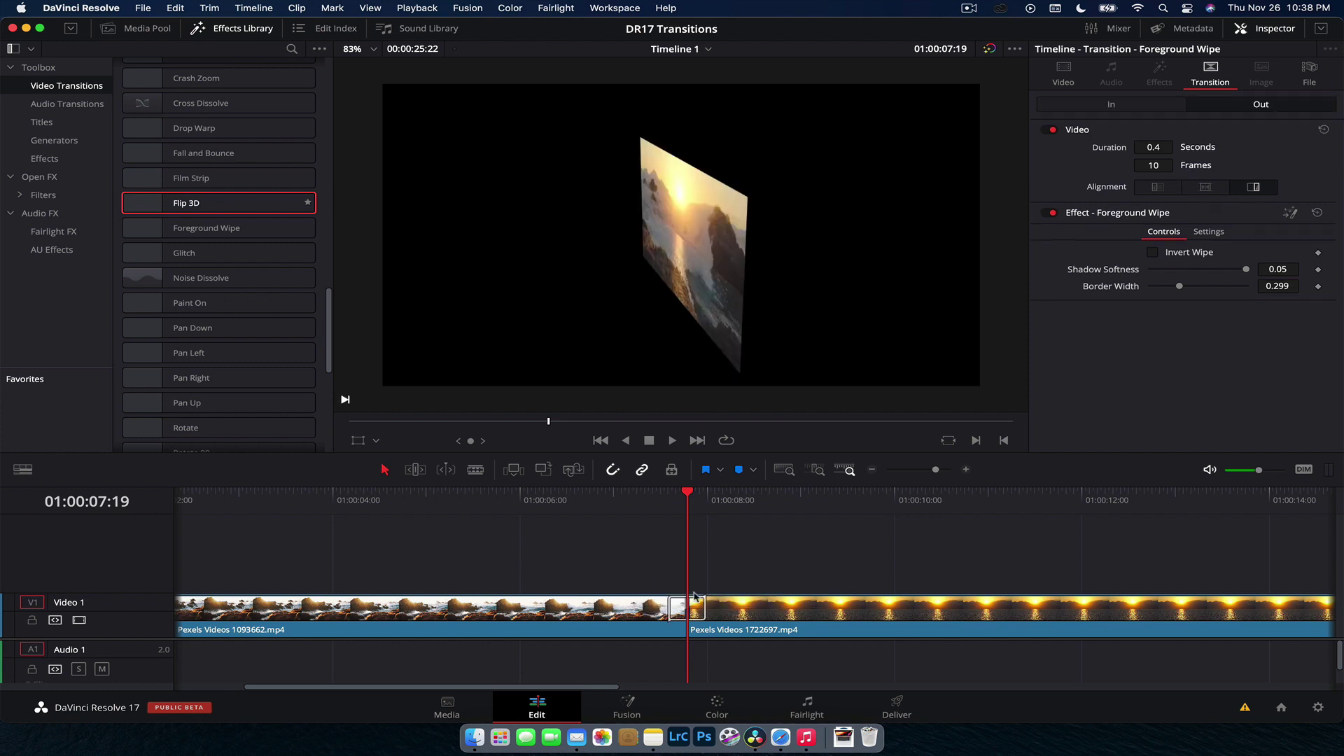
# Play back the Flip 3D transition from just before the cut and show its settings with the playhead at 01:00:07:19
pyautogui.click(670, 526)
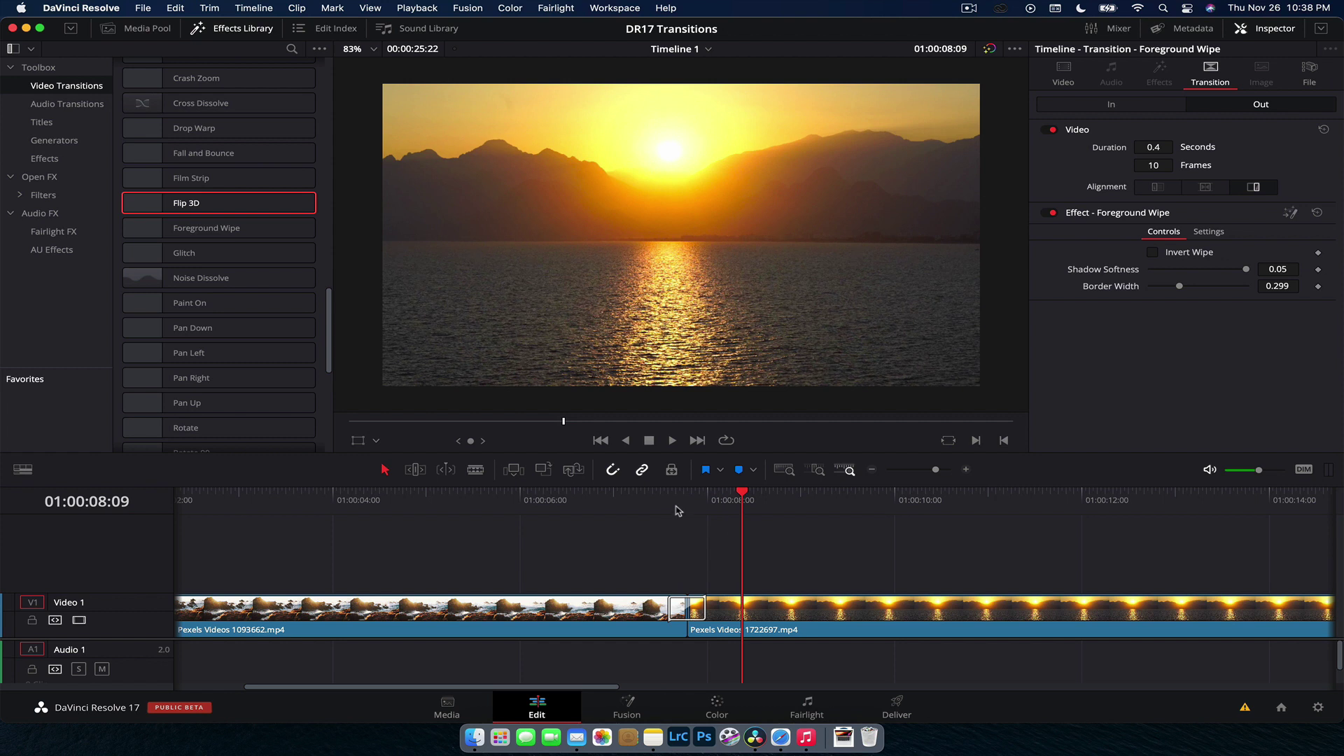
pyautogui.click(665, 520)
pyautogui.press('space')
pyautogui.press('space')
pyautogui.click(688, 501)
pyautogui.click(669, 602)
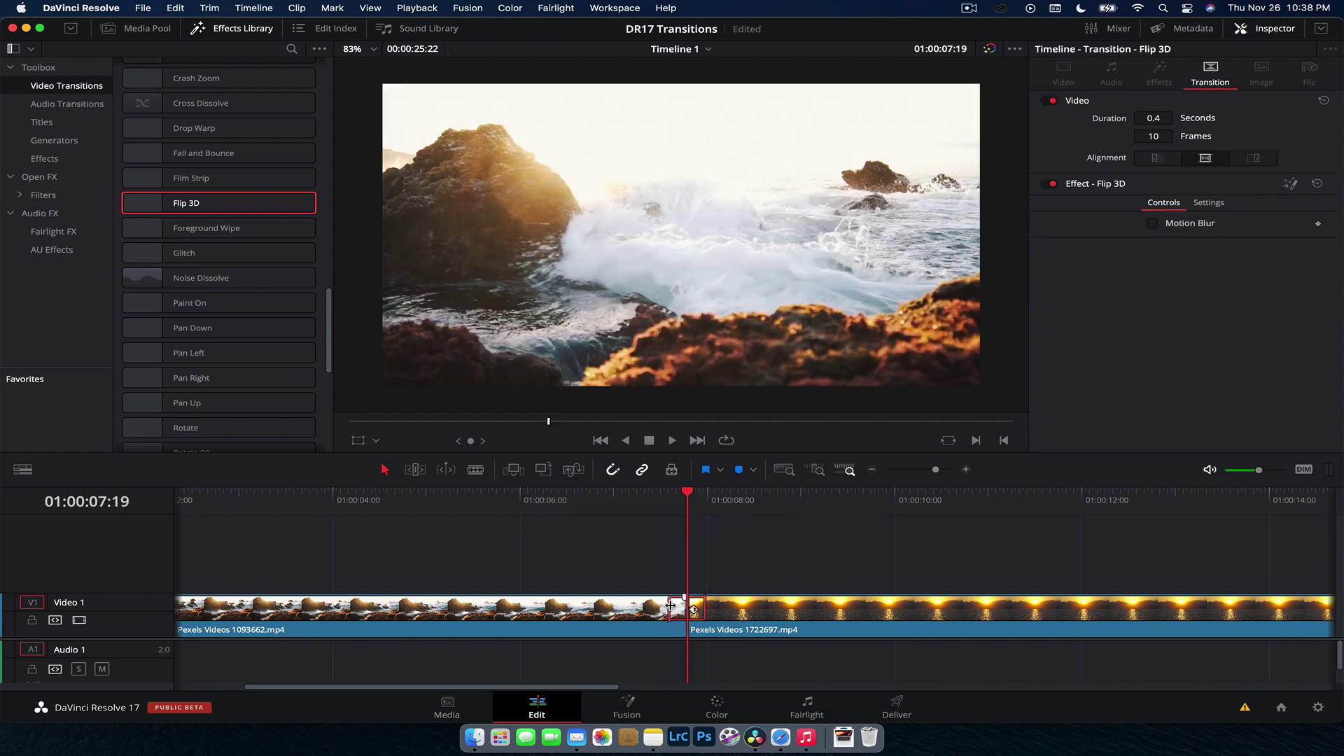
# Enable Motion Blur for the Flip 3D transition and play it back from 01:00:07:08
pyautogui.click(1182, 231)
pyautogui.click(645, 498)
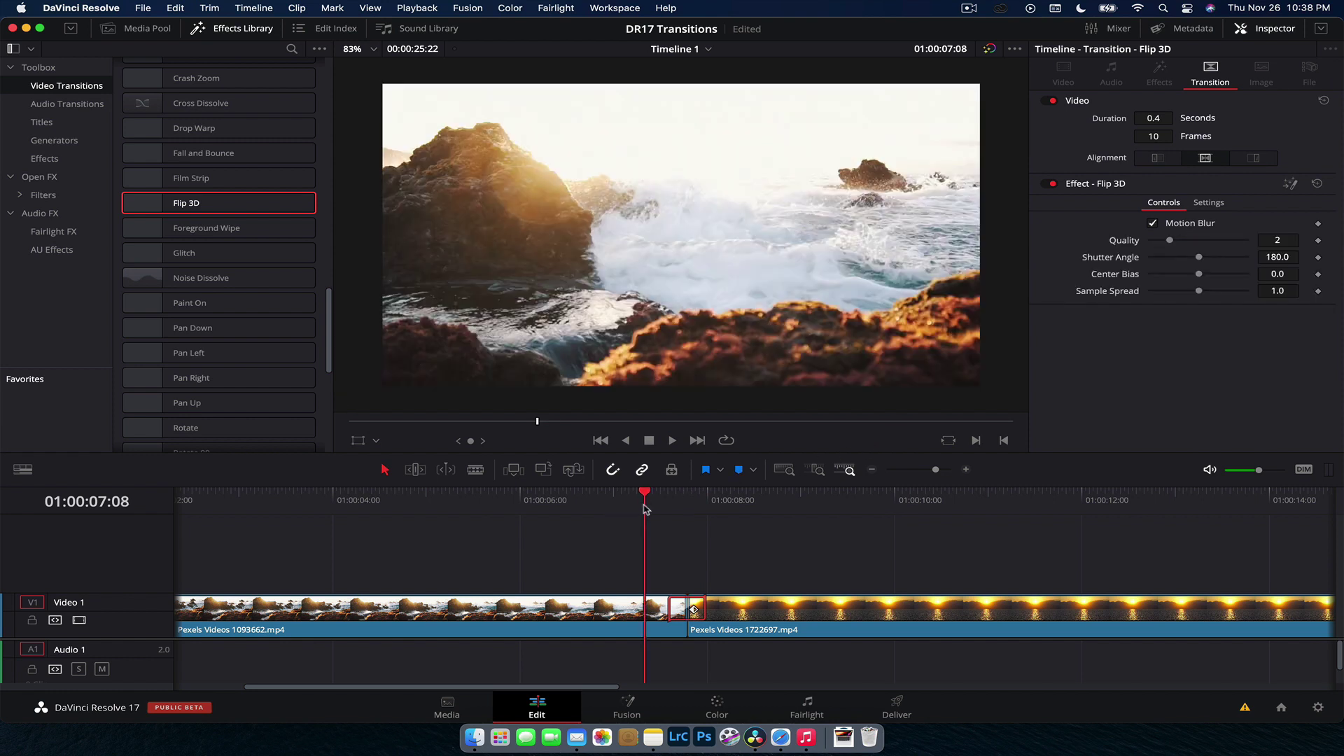
pyautogui.press('space')
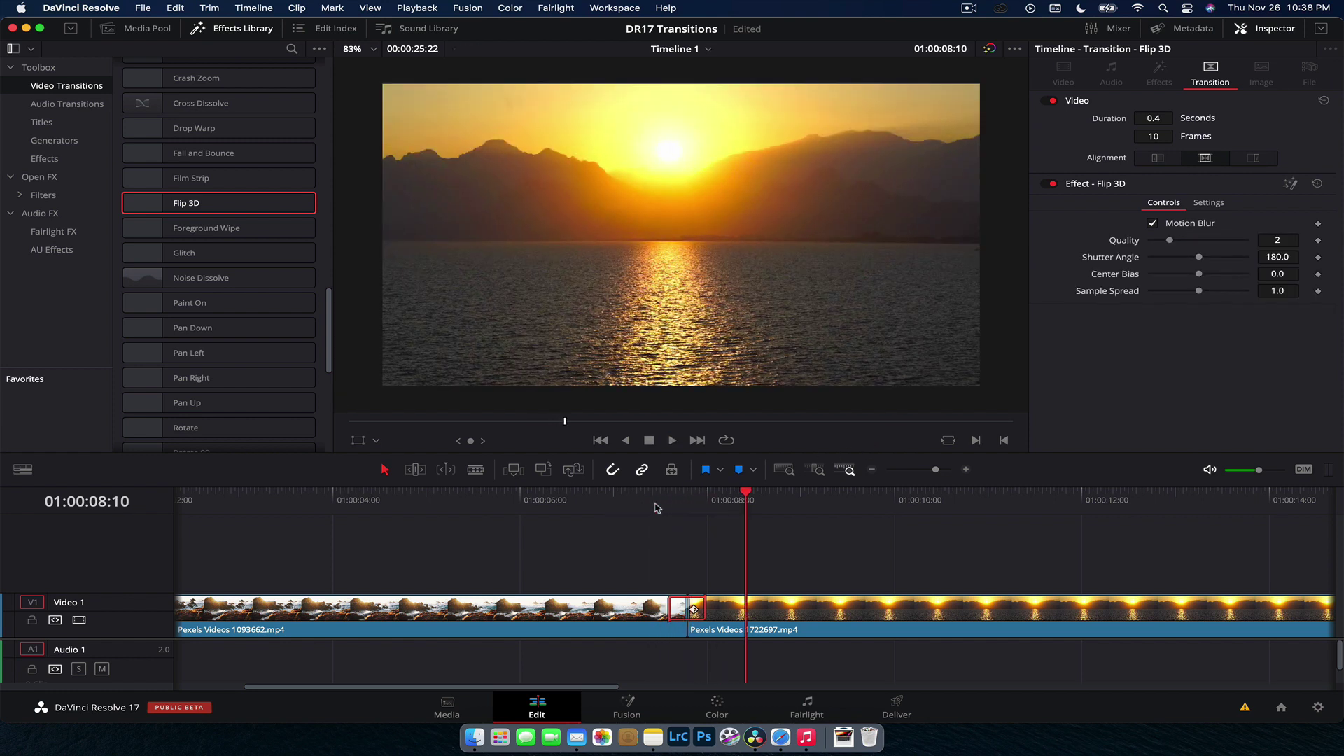
# Replace the Flip 3D transition at the cut with Foreground Wipe and play it back
pyautogui.press('super+z')
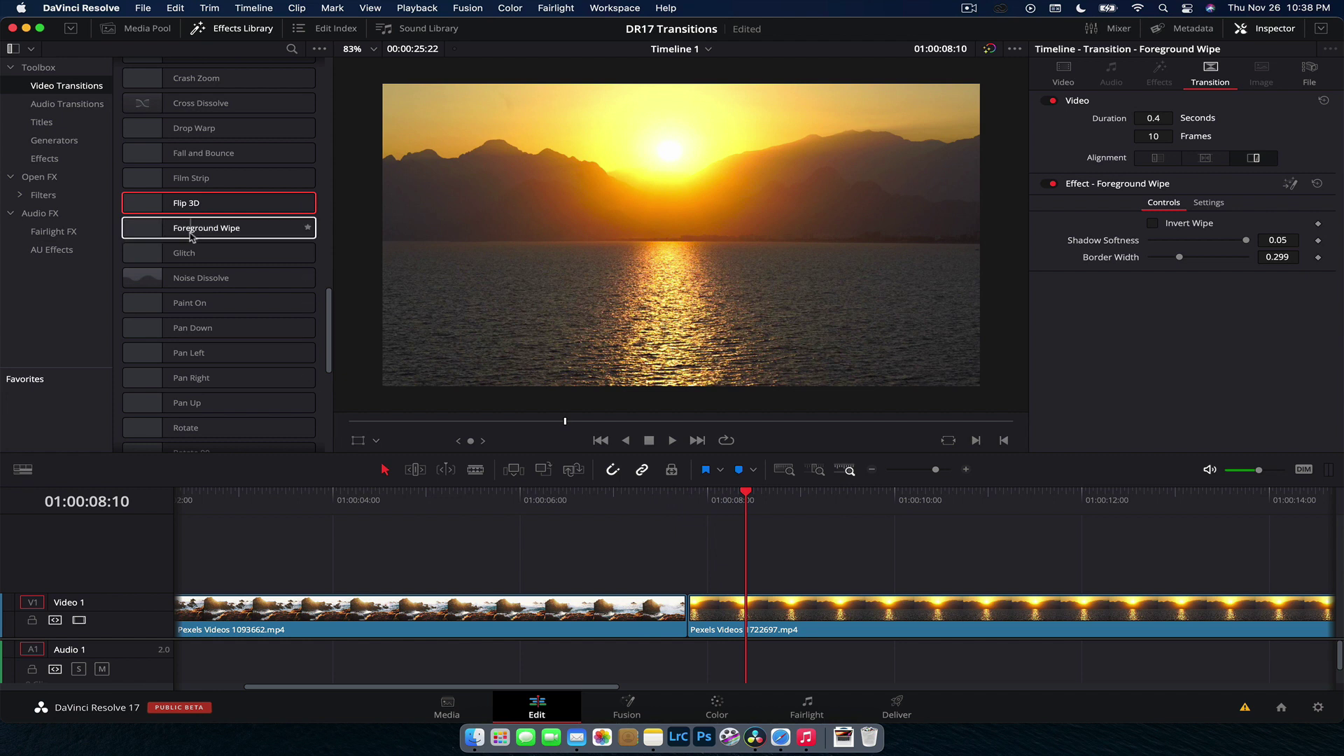
pyautogui.moveTo(204, 228); pyautogui.dragTo(696, 614)
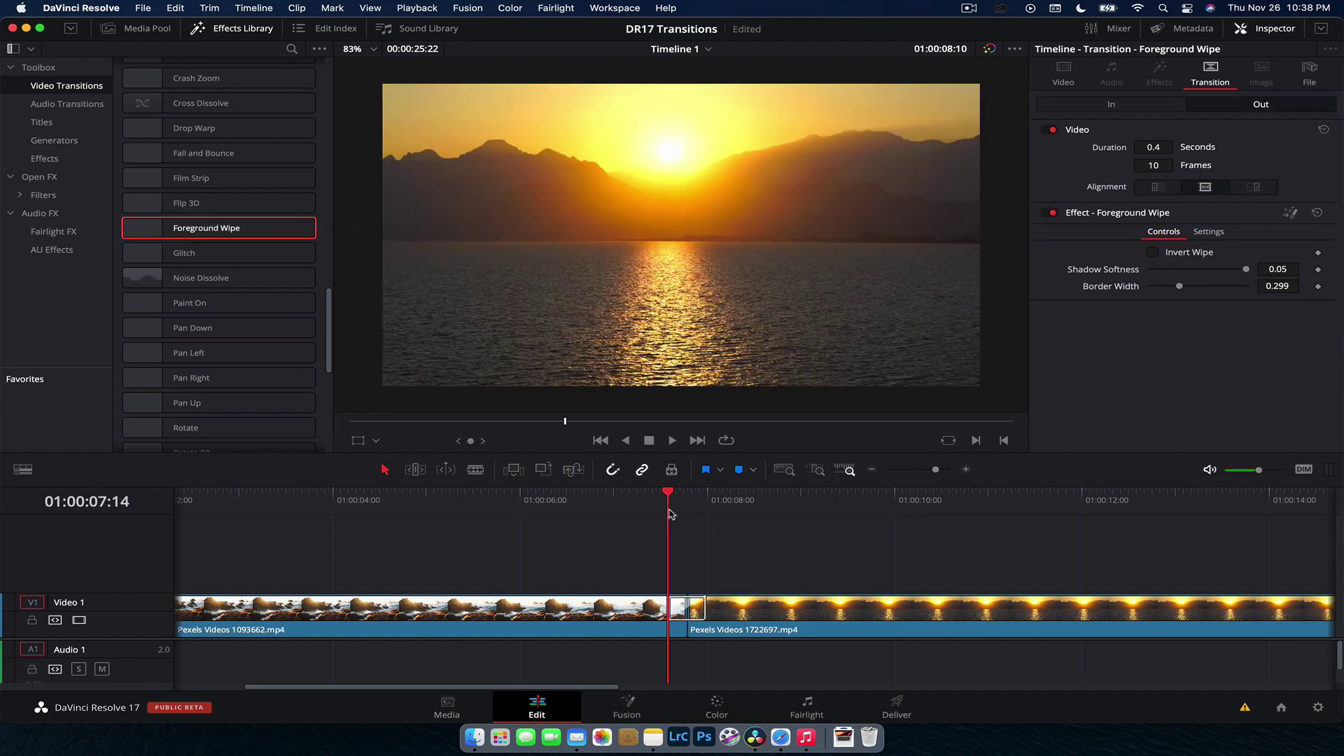
pyautogui.click(670, 522)
pyautogui.press('space')
pyautogui.press('space')
# With the playhead at 01:00:07:19, set Foreground Wipe's Shadow Softness to 0.035
pyautogui.moveTo(673, 515); pyautogui.dragTo(681, 514)
pyautogui.click(674, 614)
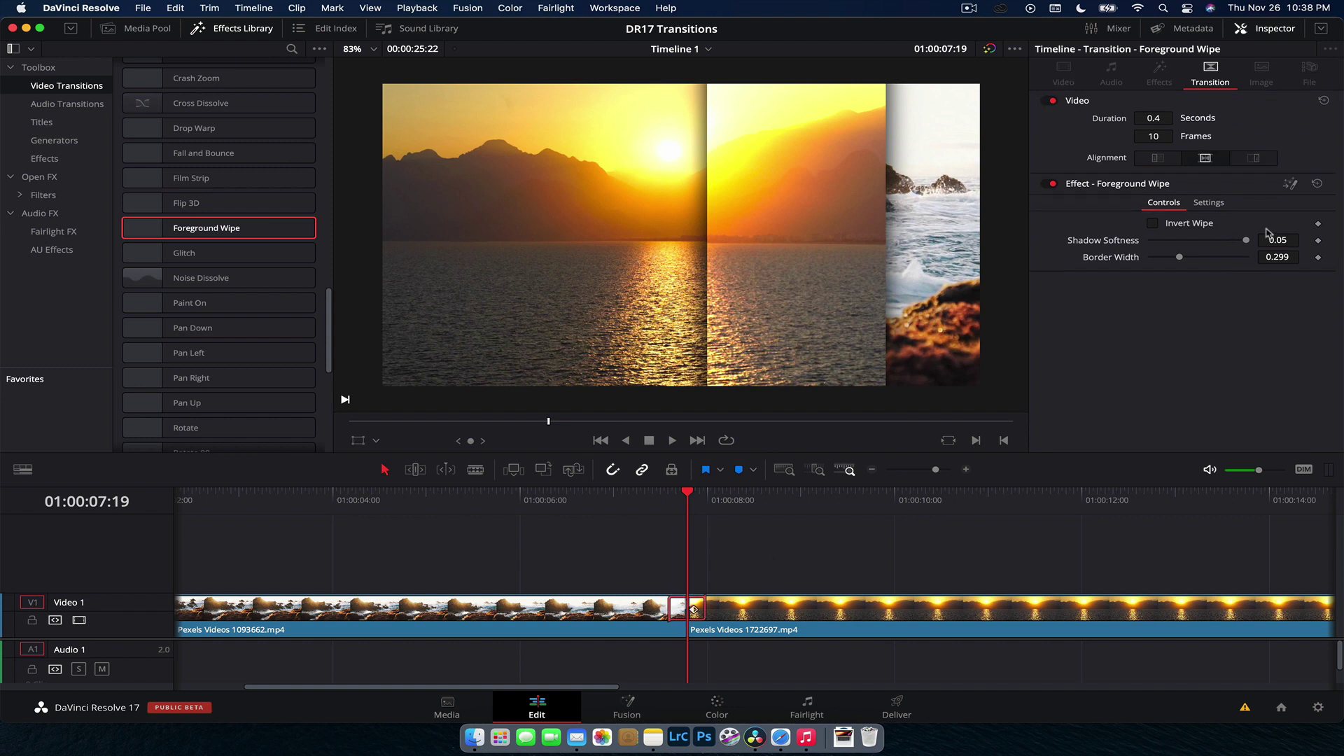
pyautogui.click(1218, 240)
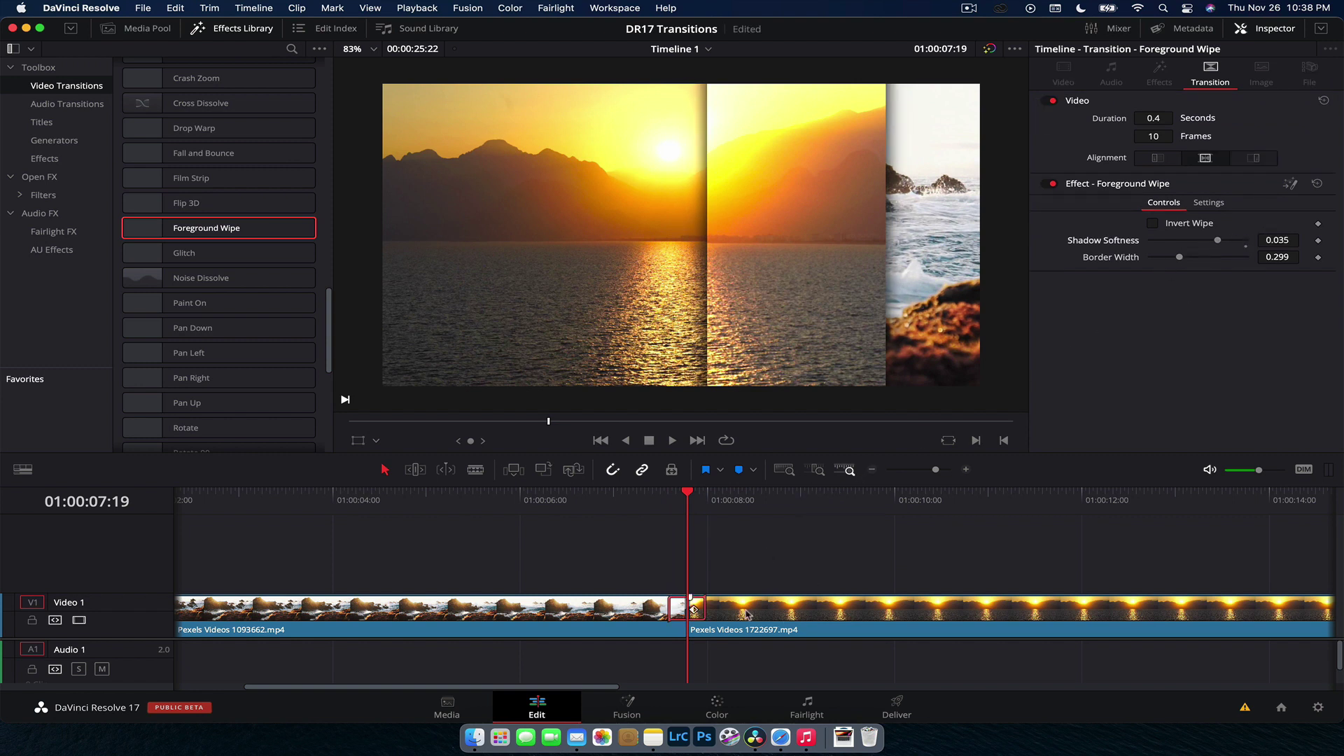
# Replace the Foreground Wipe transition at the cut with Glitch and play it back several times
pyautogui.press('super+z')
pyautogui.press('super+z')
pyautogui.press('super+z')
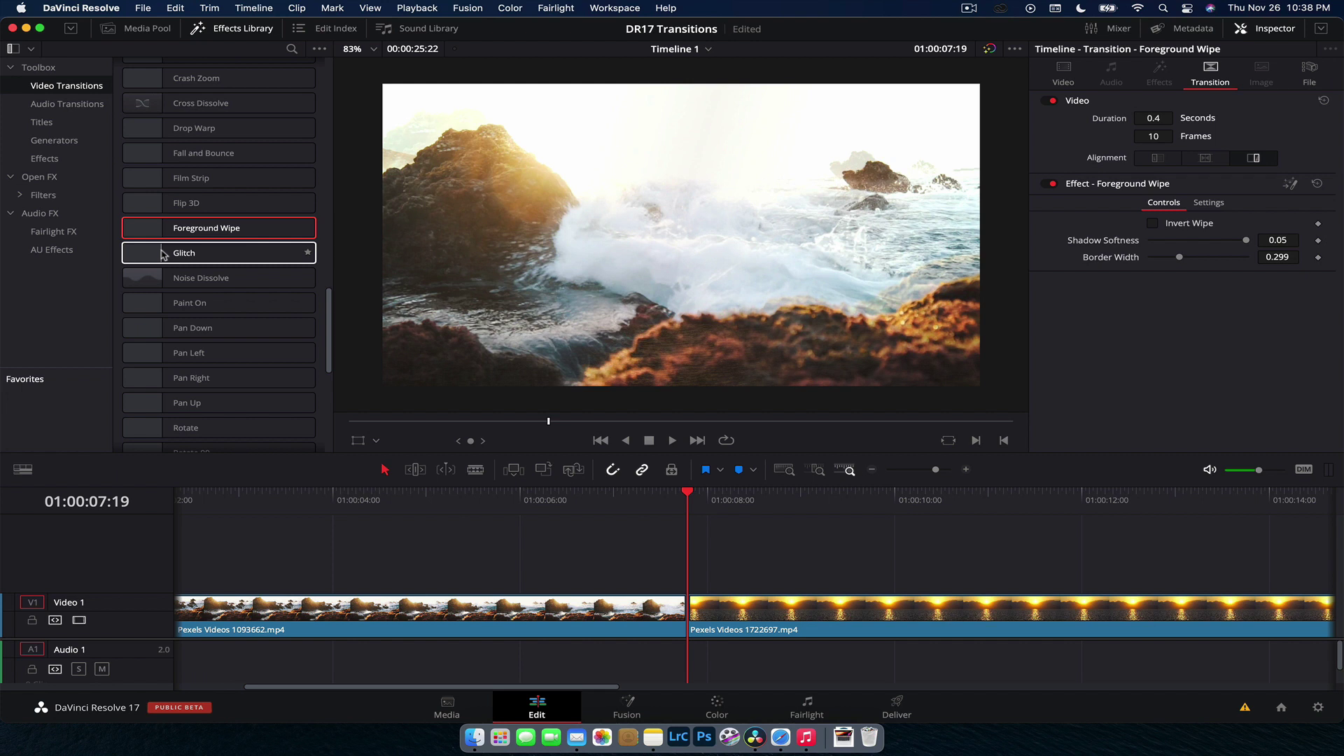
pyautogui.moveTo(162, 254); pyautogui.dragTo(683, 608)
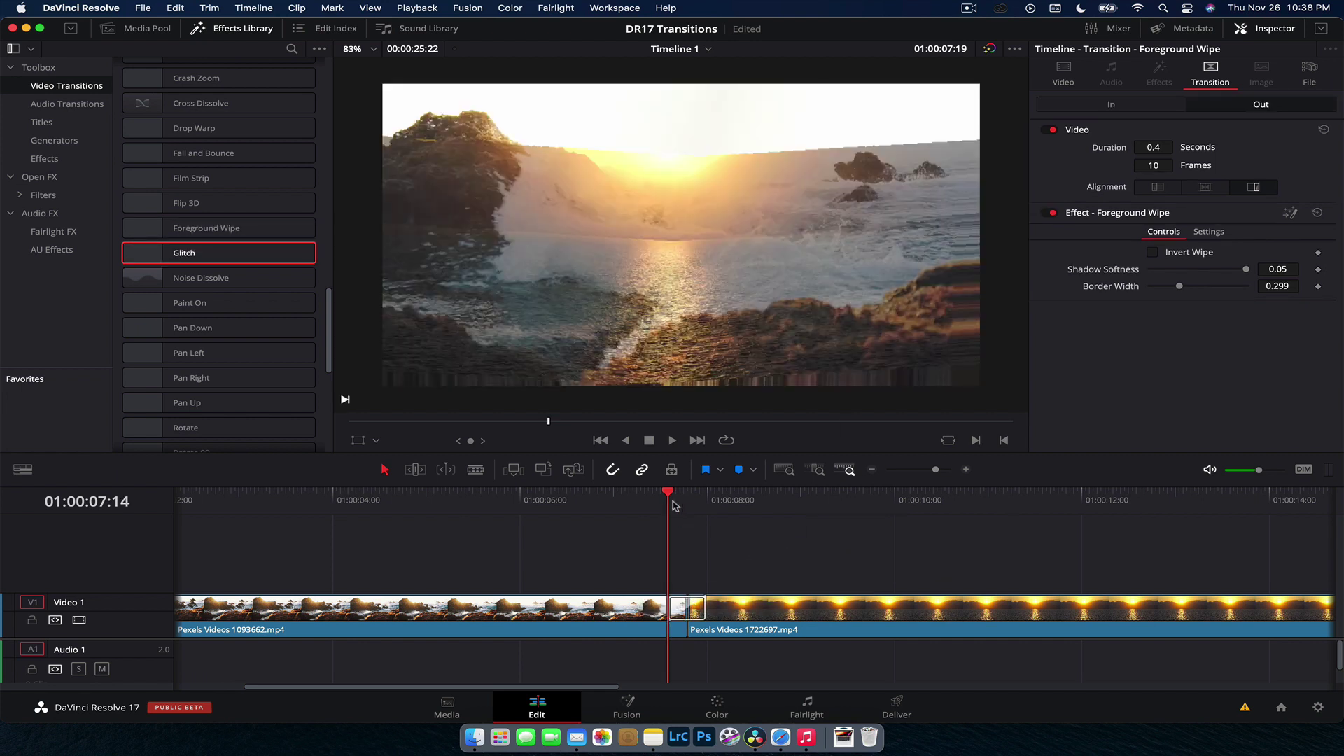
pyautogui.press('space')
pyautogui.press('space')
pyautogui.click(673, 502)
pyautogui.press('space')
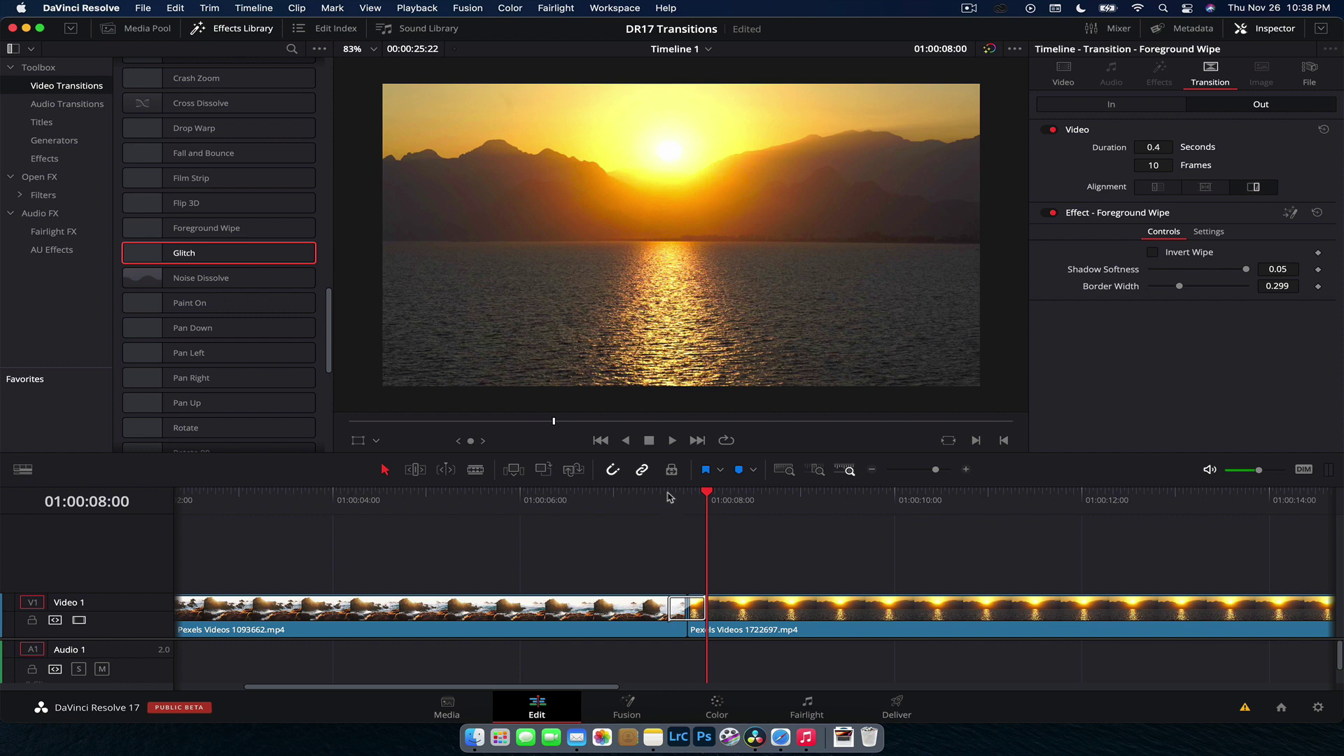
pyautogui.click(668, 498)
pyautogui.press('space')
pyautogui.press('space')
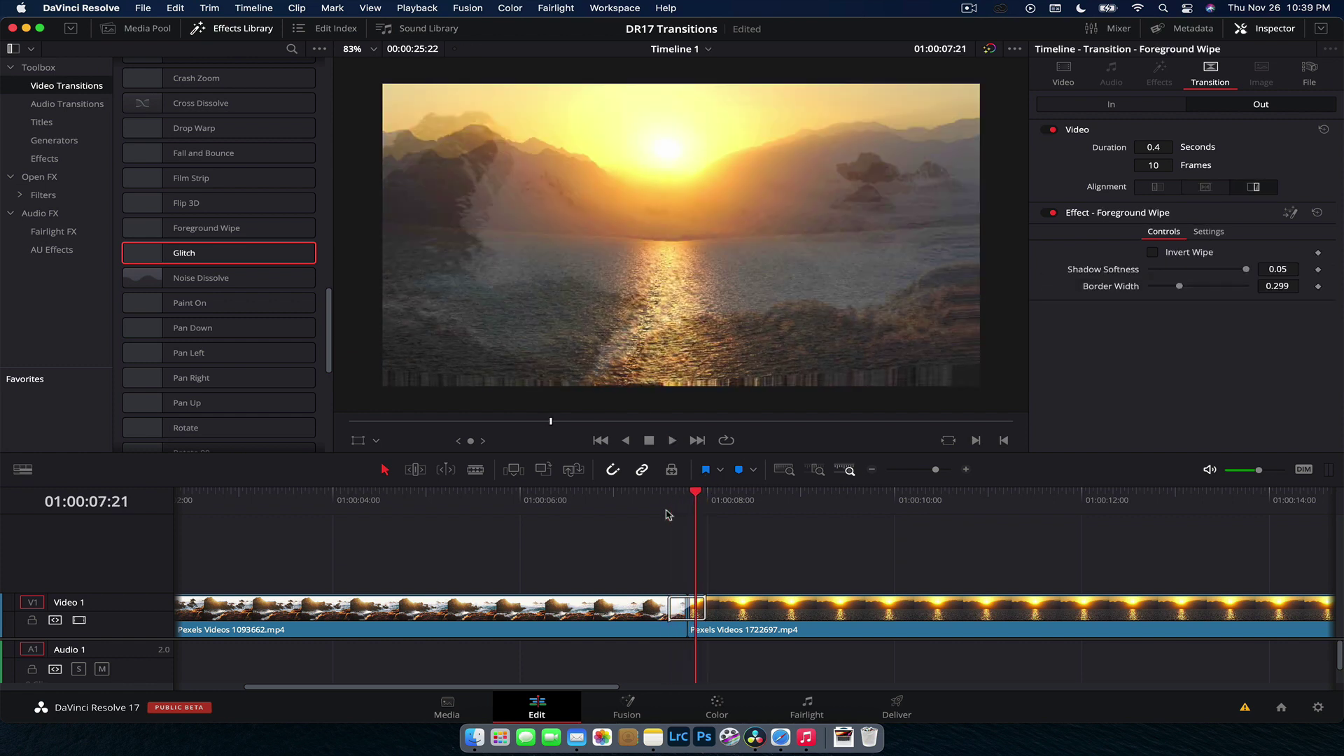
# Replace the Glitch transition at the cut with Noise Dissolve and play it back
pyautogui.scroll(3, 196, 140)
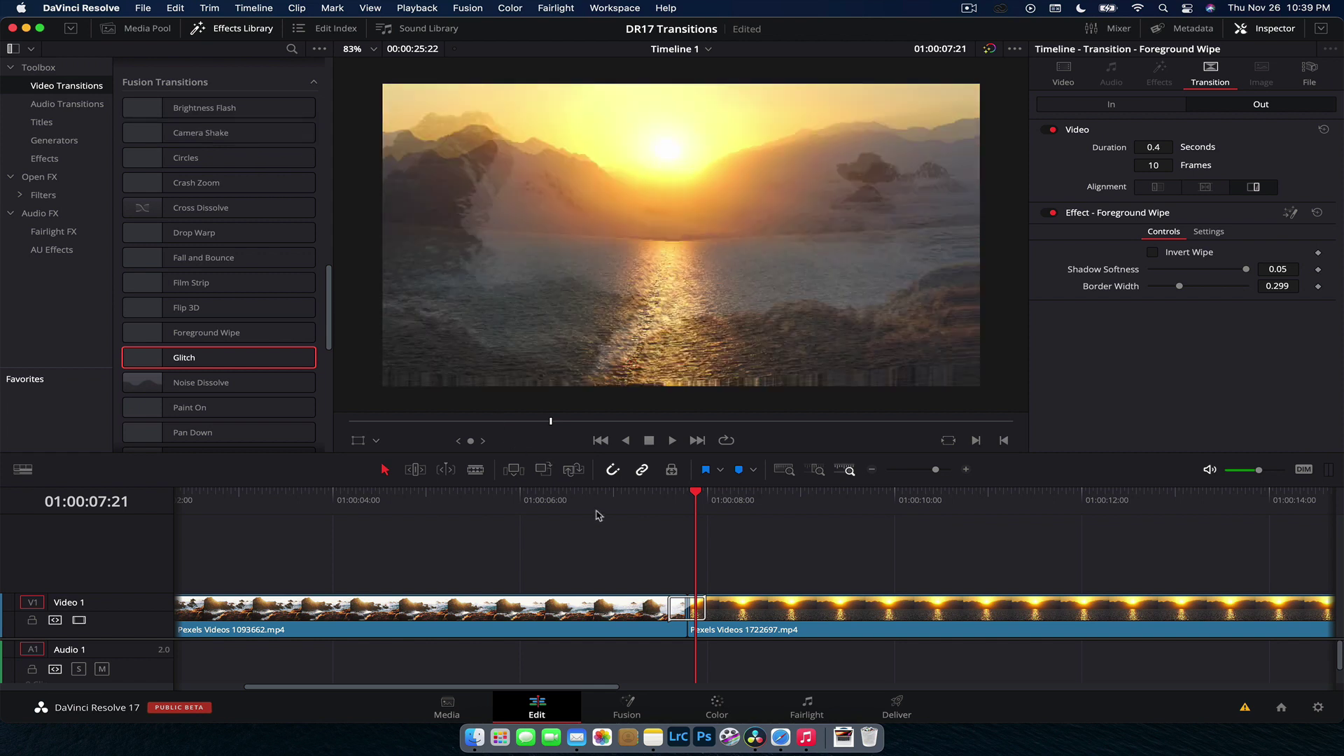
pyautogui.scroll(-5, 175, 260)
pyautogui.moveTo(175, 260); pyautogui.dragTo(688, 626)
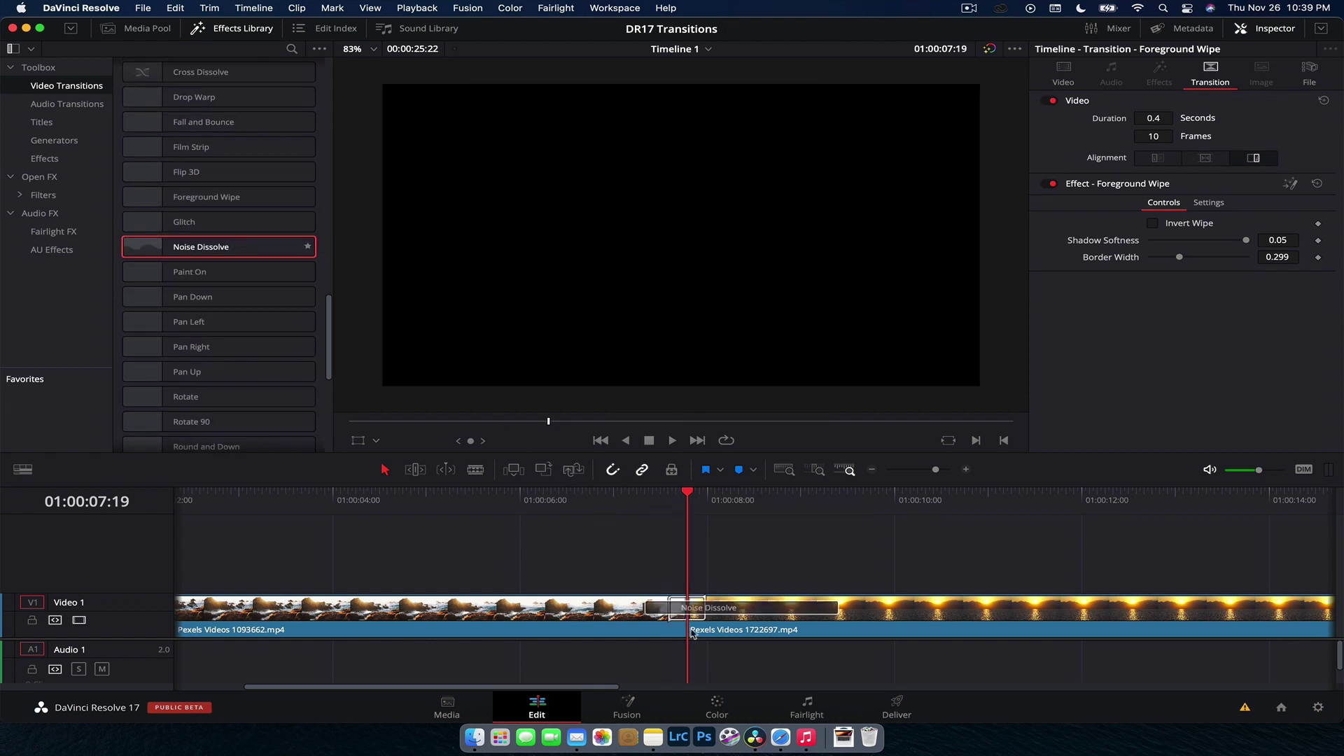
pyautogui.click(666, 510)
pyautogui.press('space')
pyautogui.press('super+z')
# At 01:00:07:19, set Noise Dissolve's Type to Reflect and Softness to 0.087, and give Animation the expression random
pyautogui.moveTo(672, 511)
pyautogui.mouseDown()
pyautogui.moveTo(707, 513)
pyautogui.moveTo(665, 511)
pyautogui.moveTo(697, 509)
pyautogui.mouseUp()
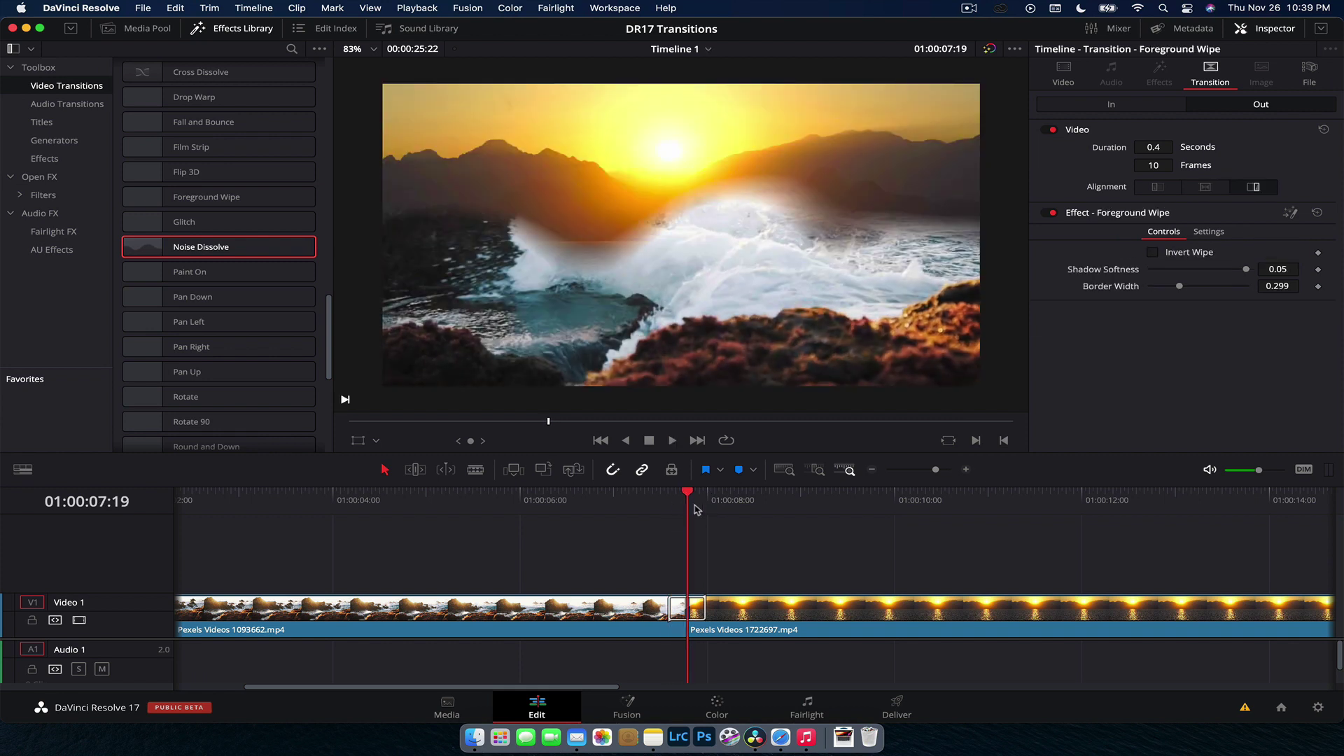
pyautogui.click(703, 616)
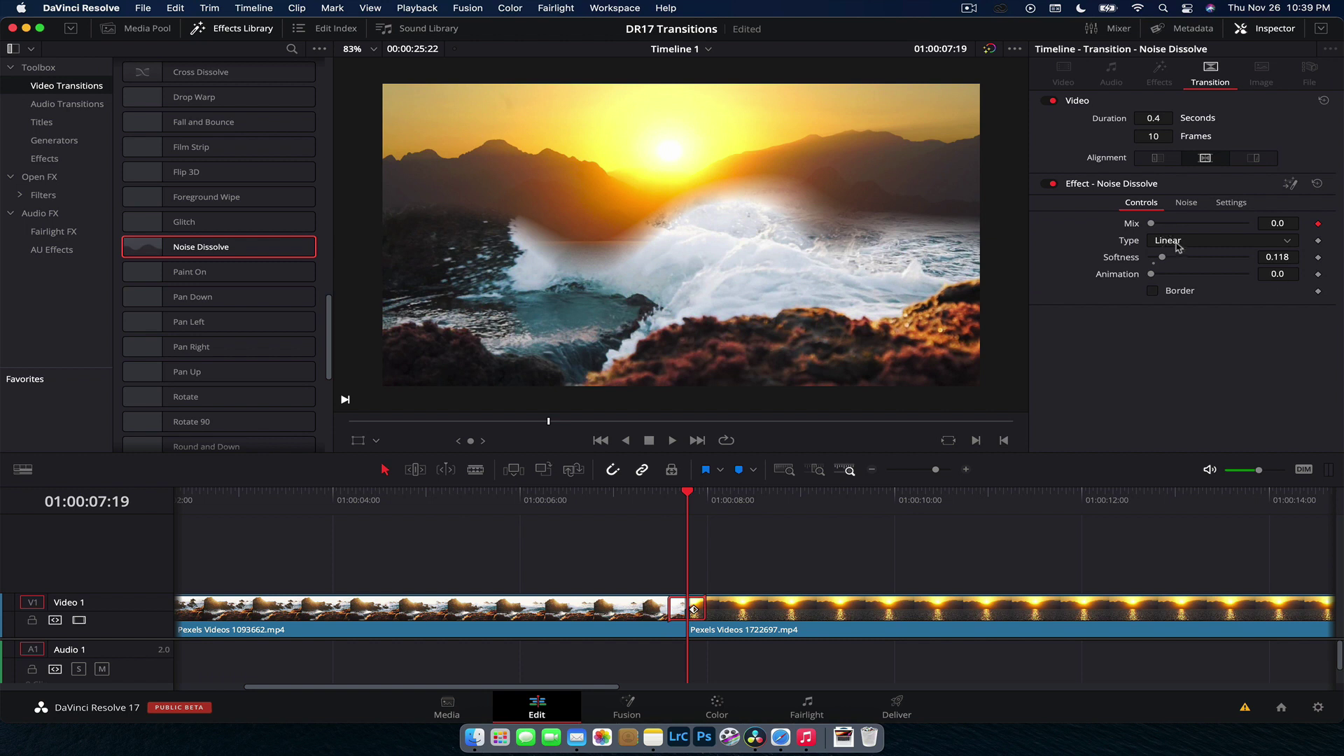
pyautogui.click(1178, 241)
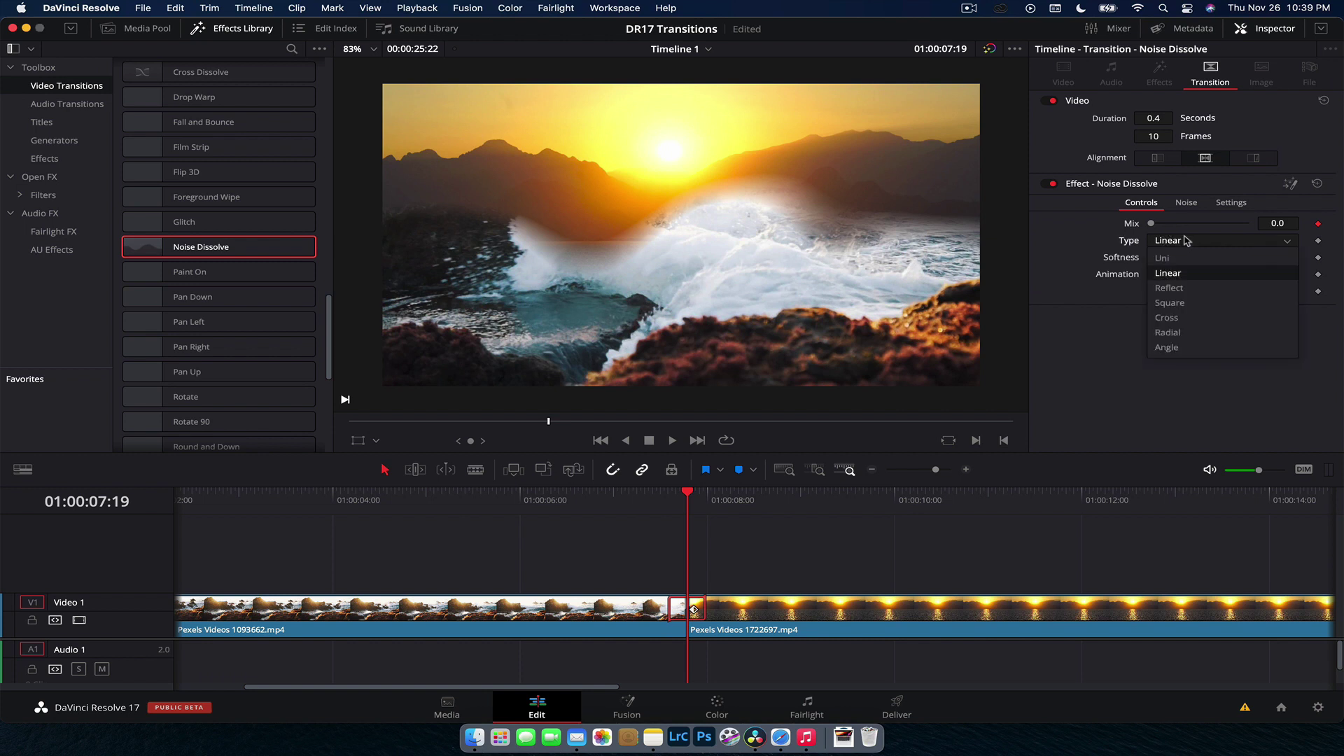
pyautogui.click(1199, 290)
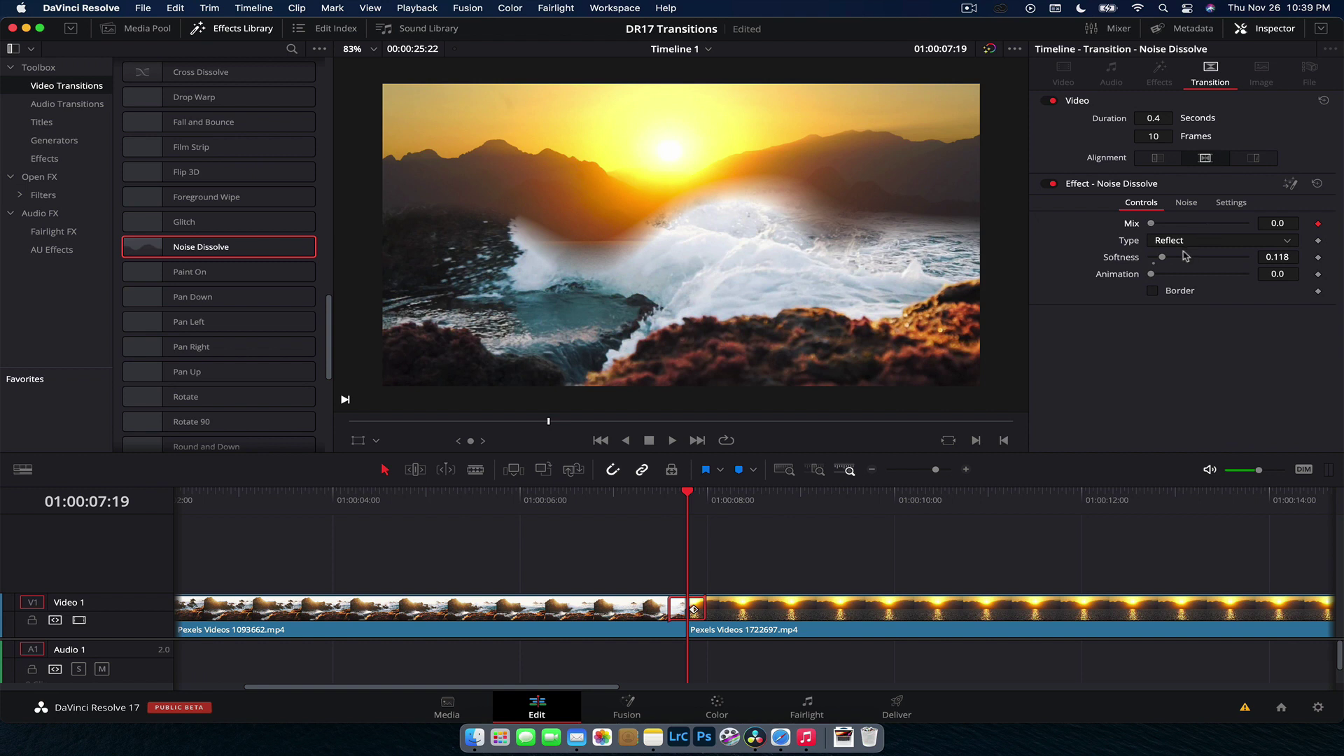
pyautogui.moveTo(1165, 262); pyautogui.dragTo(1145, 282)
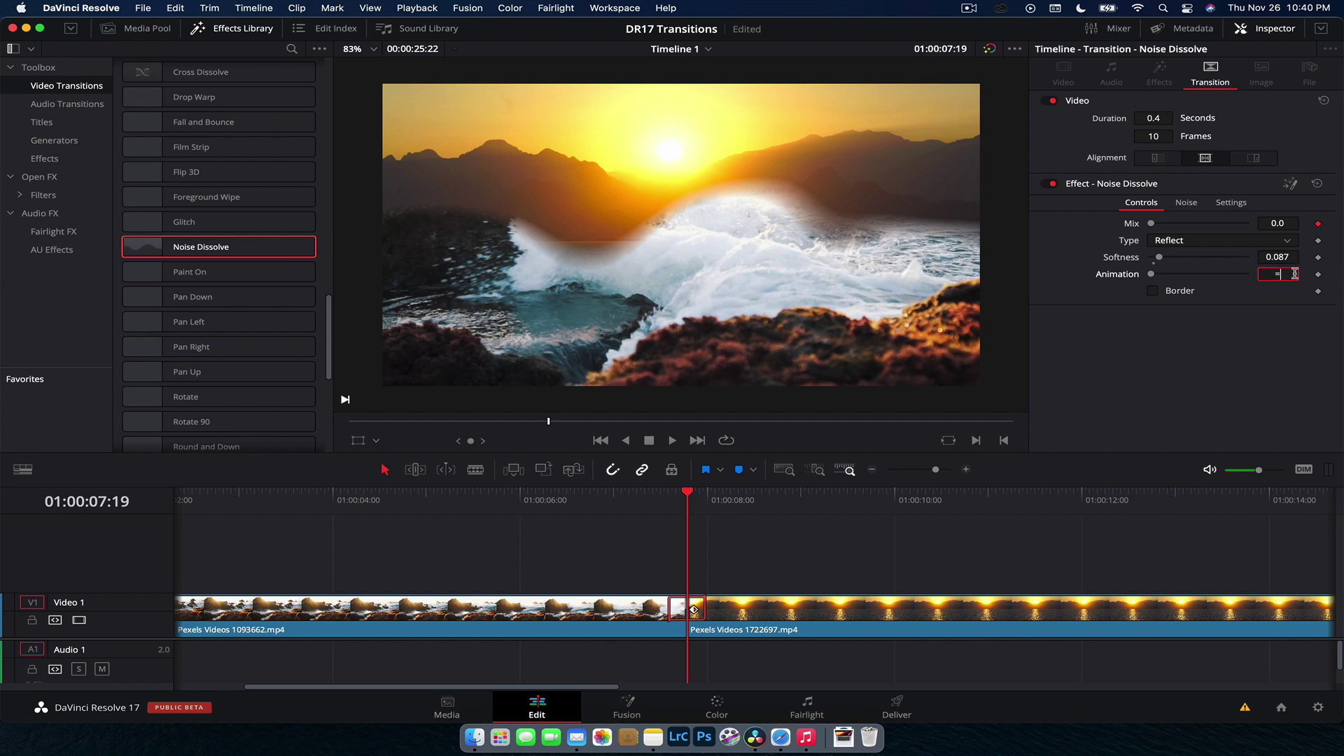
pyautogui.press('Return')
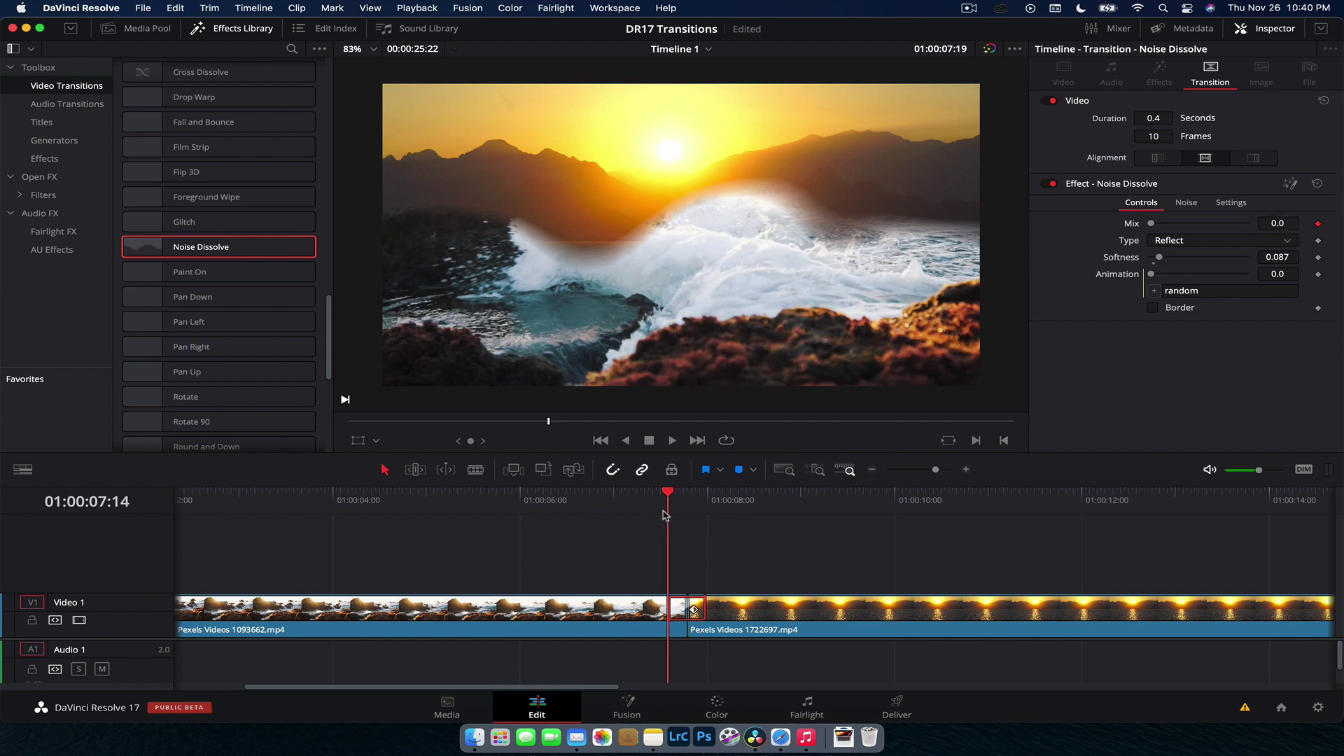
# Play back the adjusted Noise Dissolve transition twice from 01:00:07:14
pyautogui.click(668, 511)
pyautogui.press('space')
pyautogui.press('space')
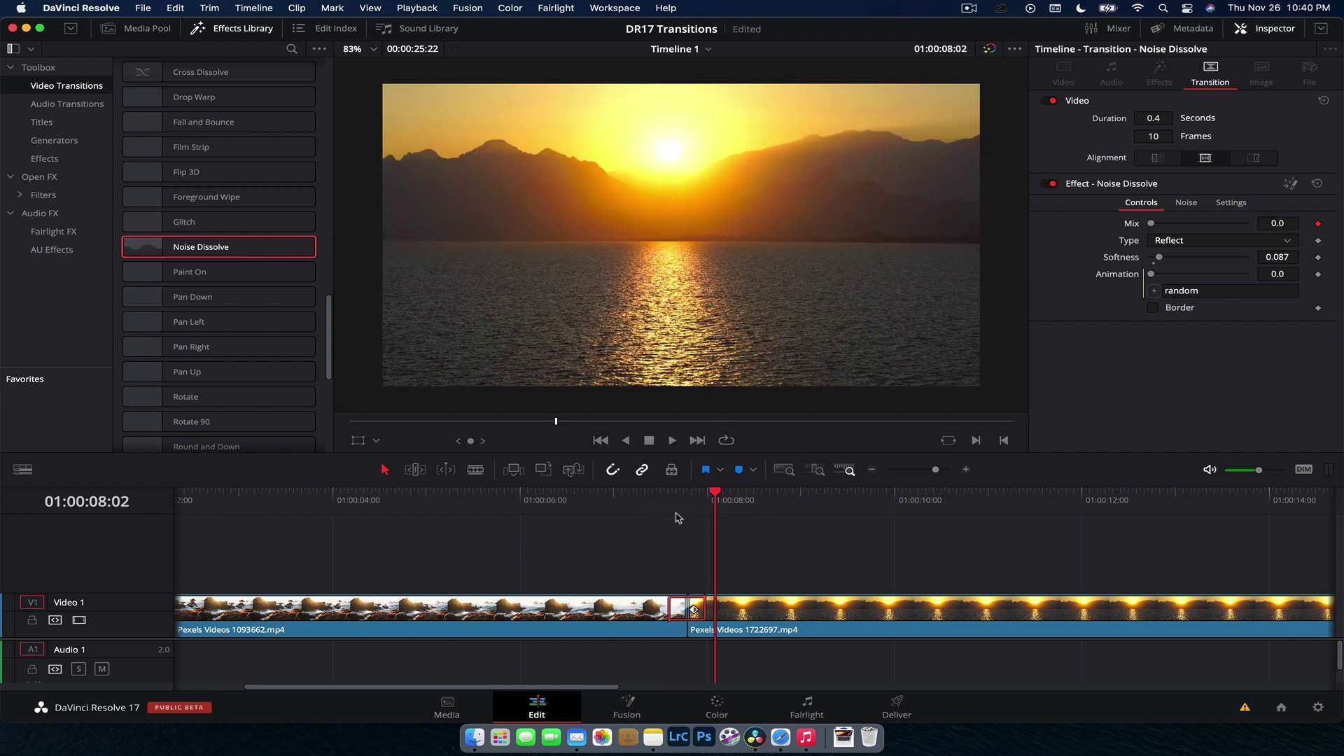
pyautogui.click(673, 510)
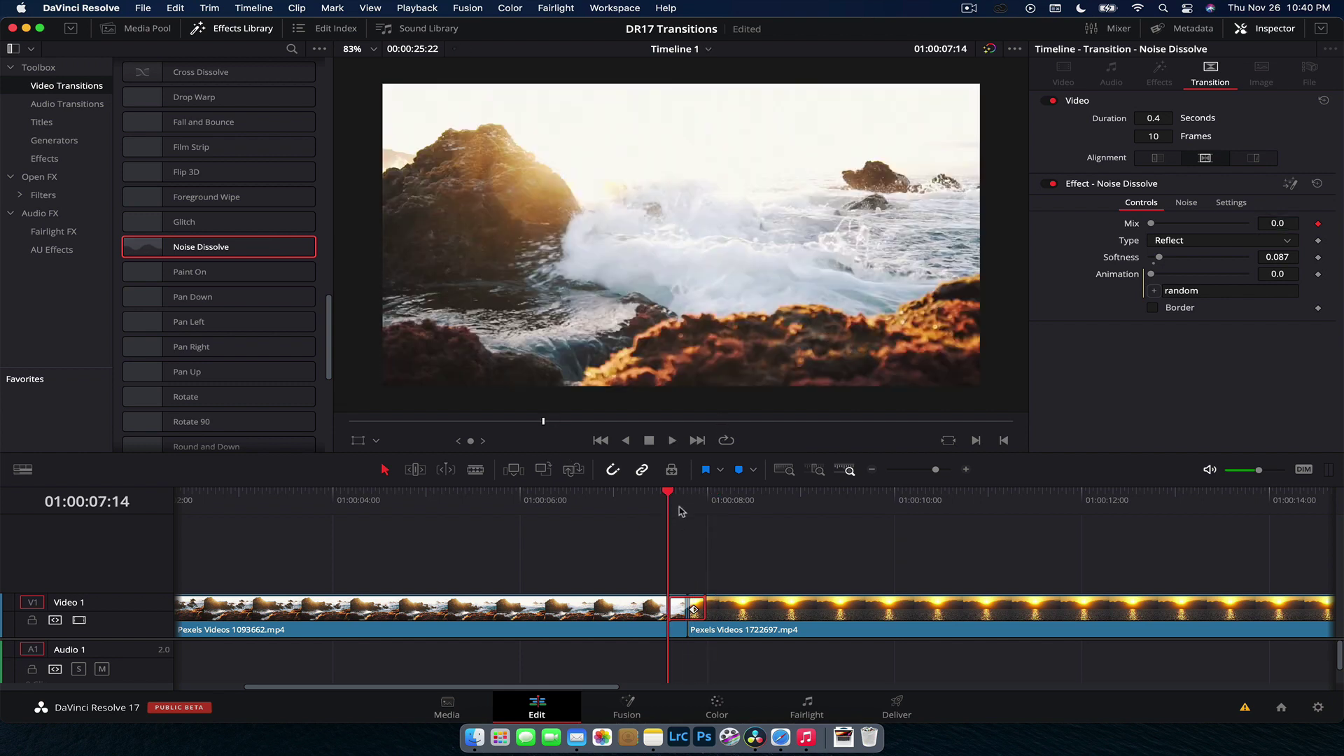
pyautogui.press('space')
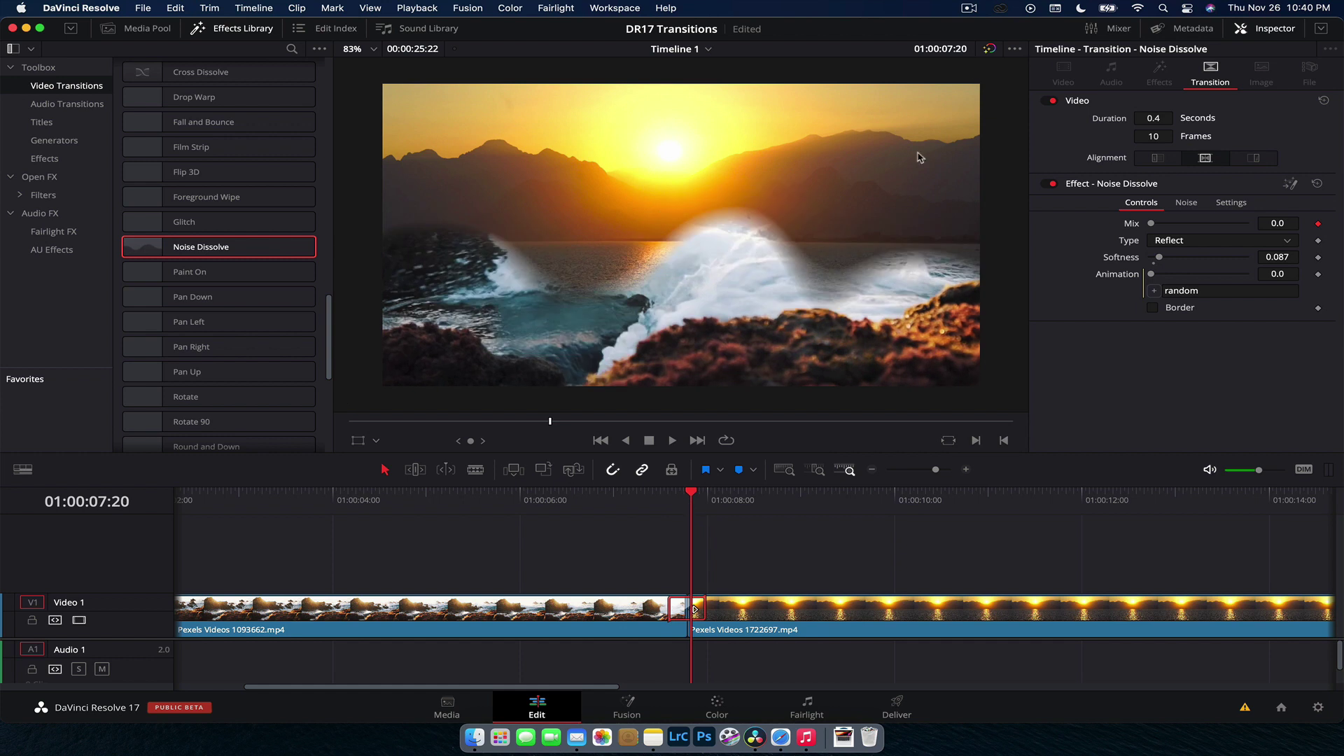
# Examine the Noise Dissolve transition frame by frame around the cut, and replay it from just before the cut
pyautogui.press('Right')
pyautogui.press('Right')
pyautogui.press('Left')
pyautogui.press('Left')
pyautogui.press('Left')
pyautogui.press('Left')
pyautogui.press('Left')
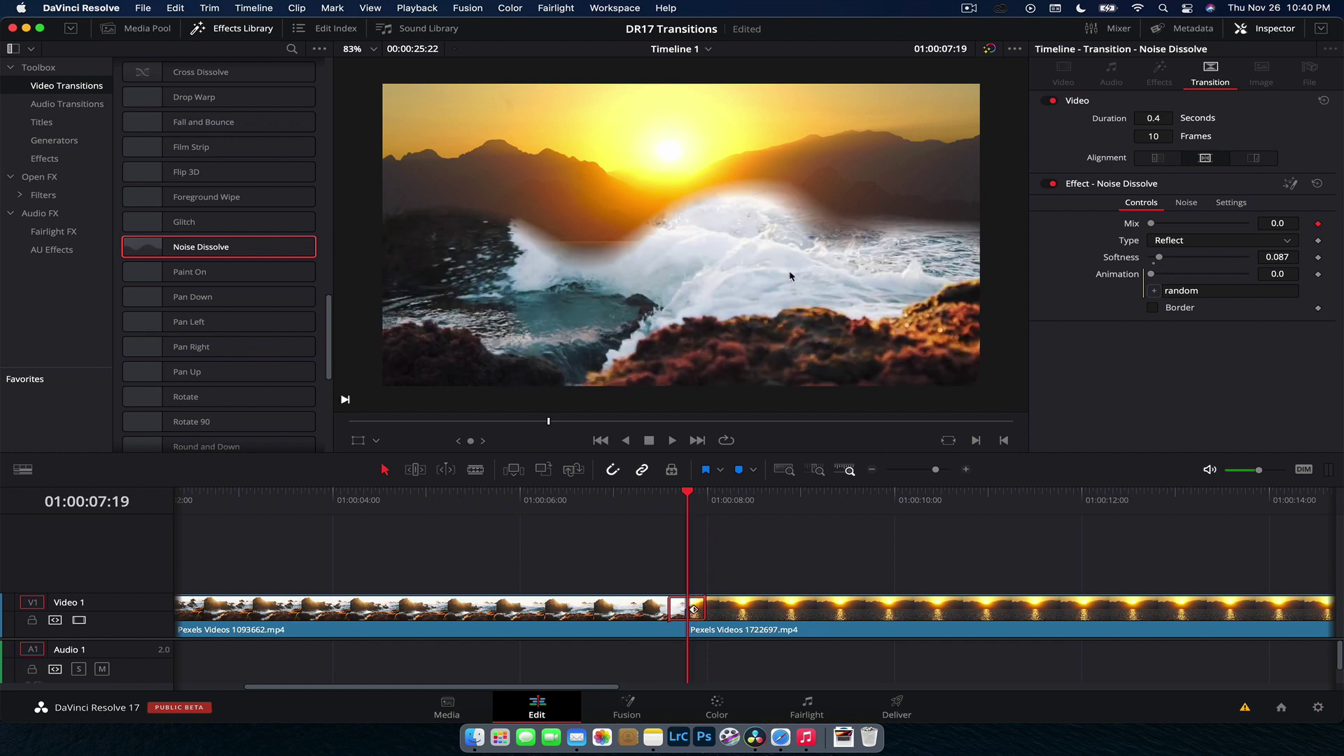
pyautogui.press('space')
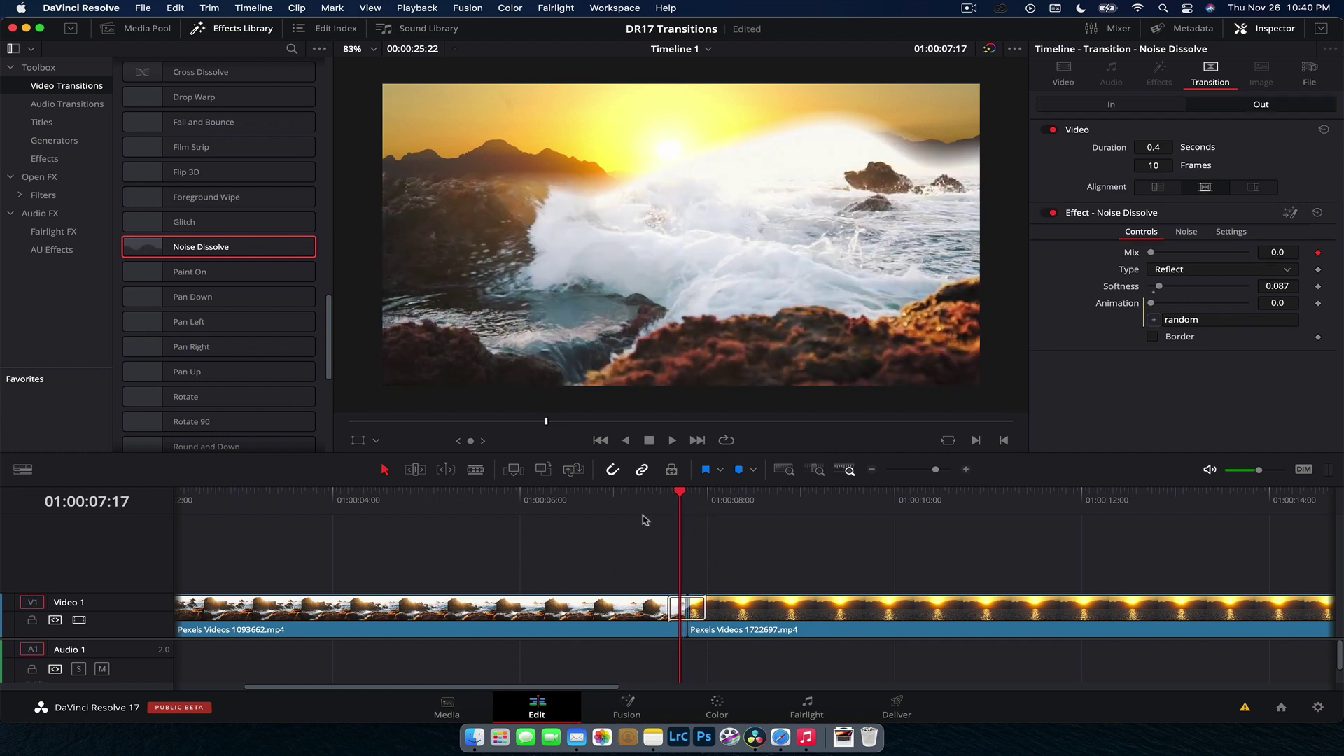
pyautogui.click(644, 506)
pyautogui.press('space')
# Replace the Noise Dissolve transition at the cut with Paint On and play it back
pyautogui.press('super+z')
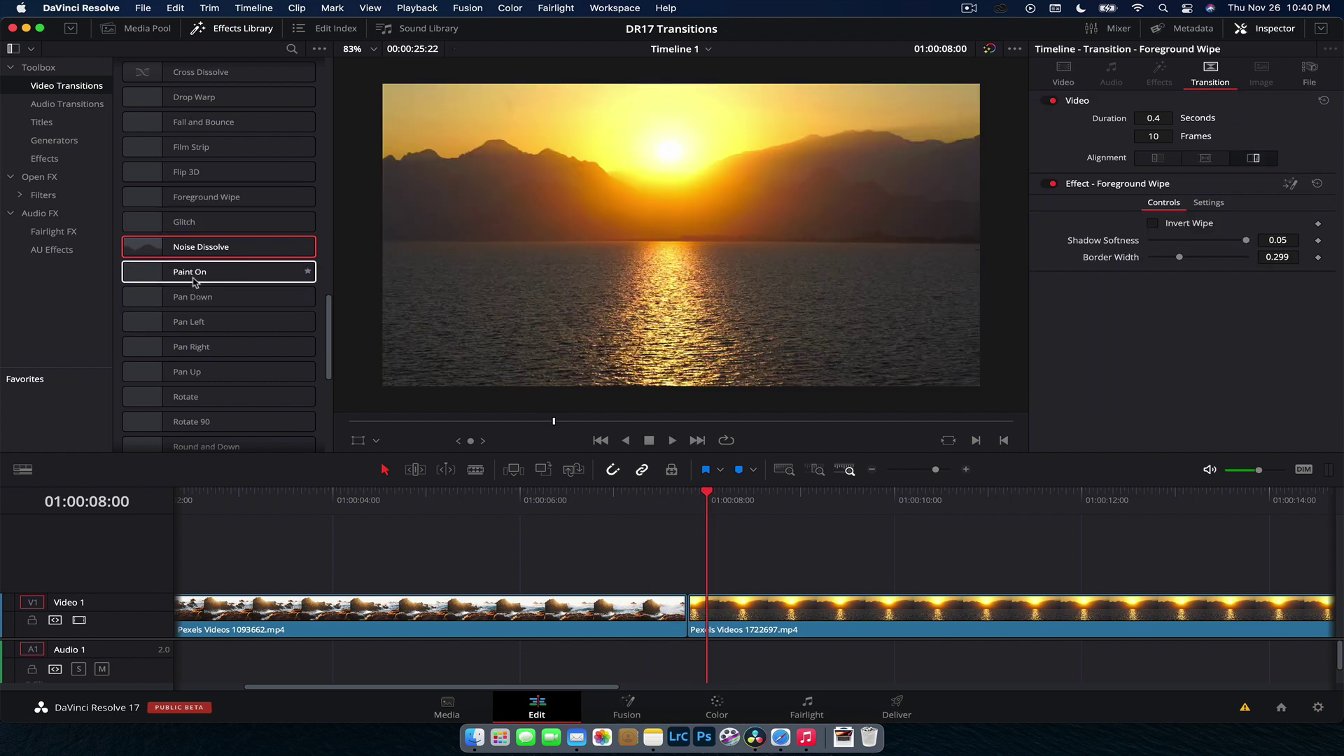
pyautogui.moveTo(195, 281)
pyautogui.mouseDown()
pyautogui.moveTo(485, 369)
pyautogui.moveTo(673, 615)
pyautogui.mouseUp()
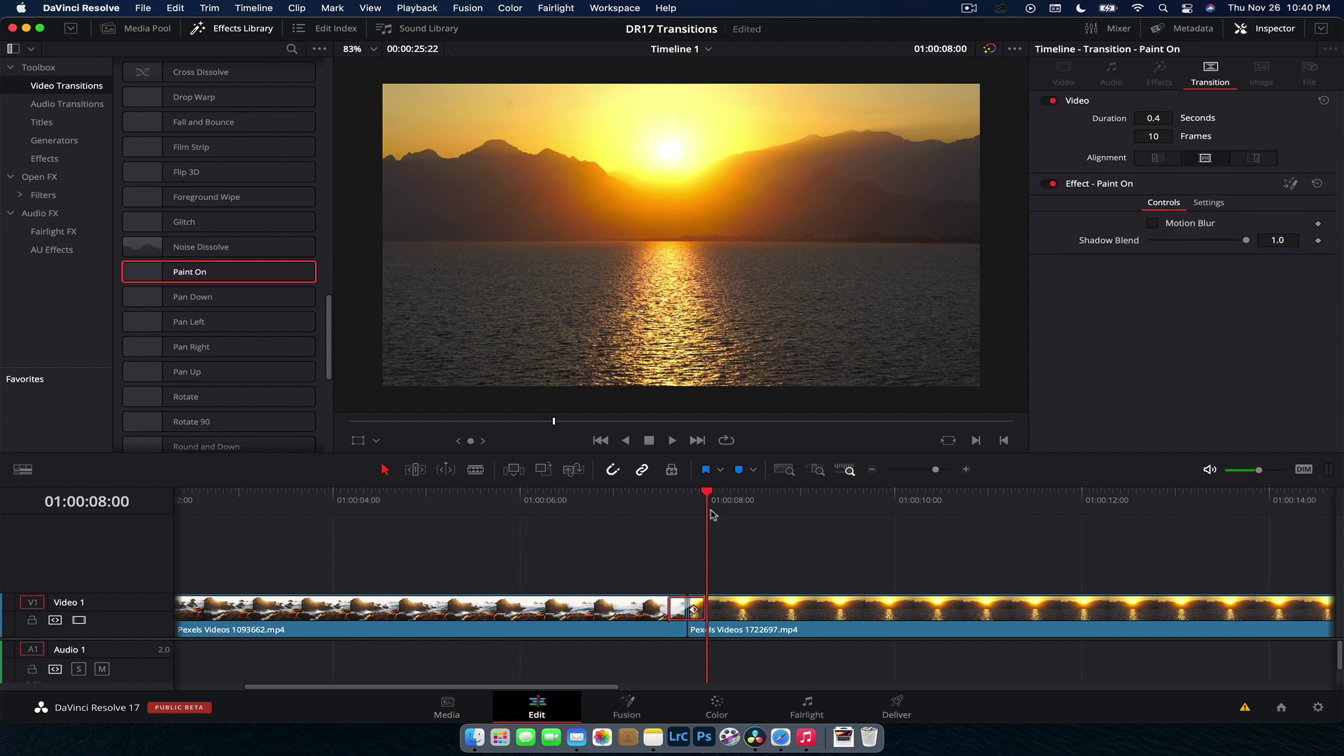
pyautogui.moveTo(712, 515); pyautogui.dragTo(655, 518)
pyautogui.press('space')
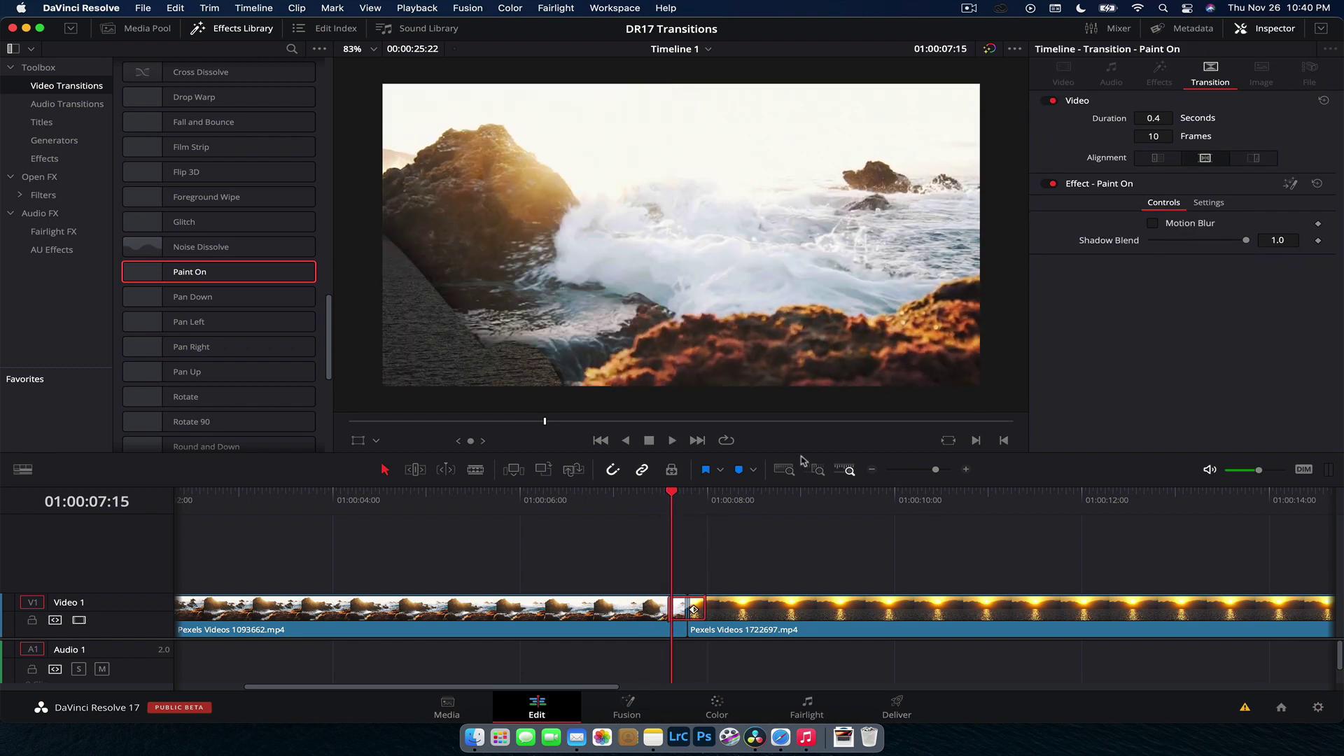
# At 01:00:07:19, enable Paint On's Motion Blur with Quality 4 and Shutter Angle 330
pyautogui.moveTo(658, 514); pyautogui.dragTo(688, 514)
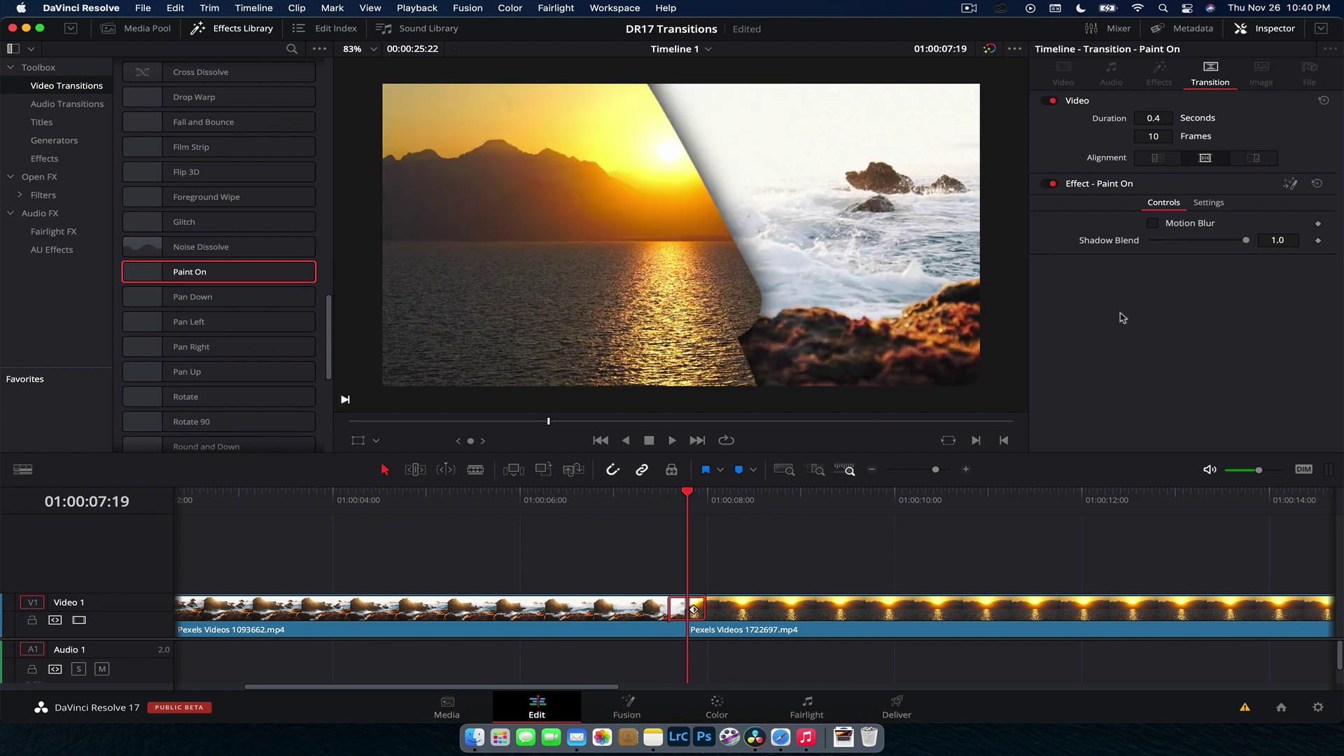
pyautogui.click(1184, 224)
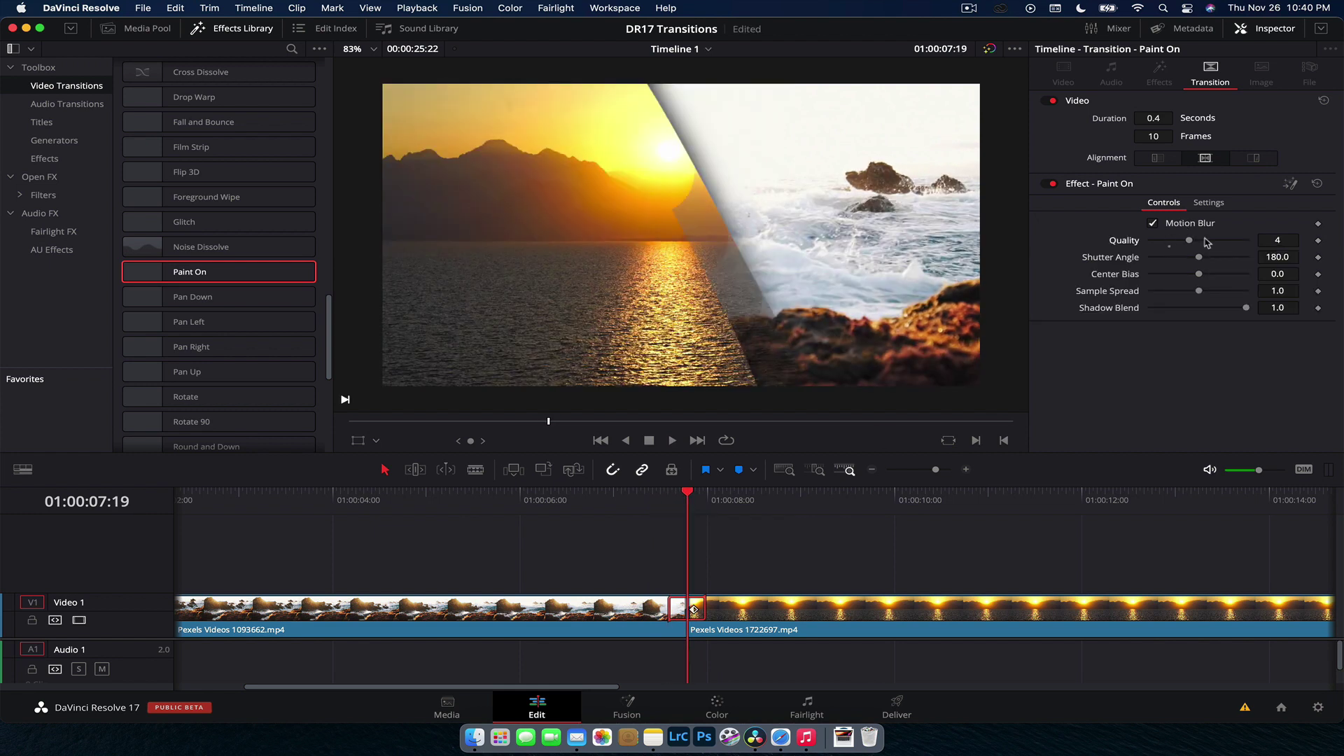
pyautogui.moveTo(1199, 256); pyautogui.dragTo(1238, 257)
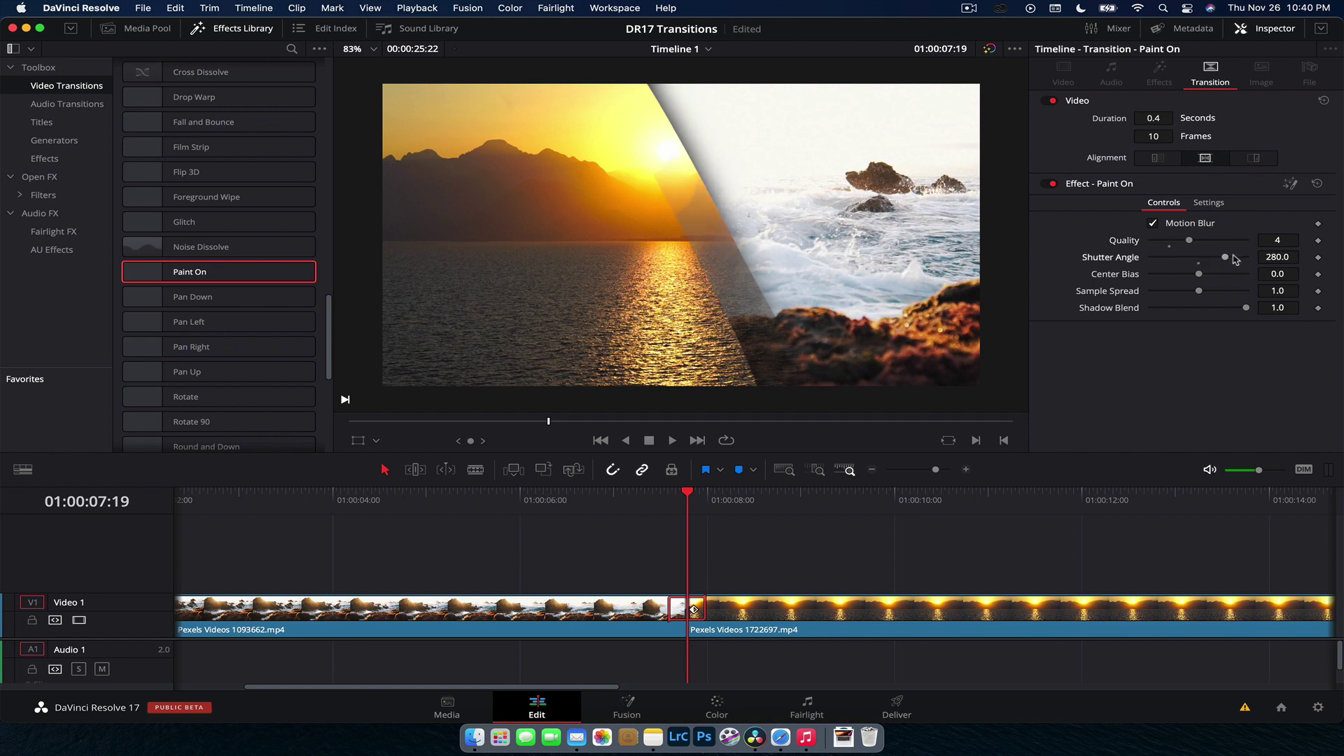
# Play back the motion-blurred Paint On transition twice from 01:00:07:14
pyautogui.click(668, 501)
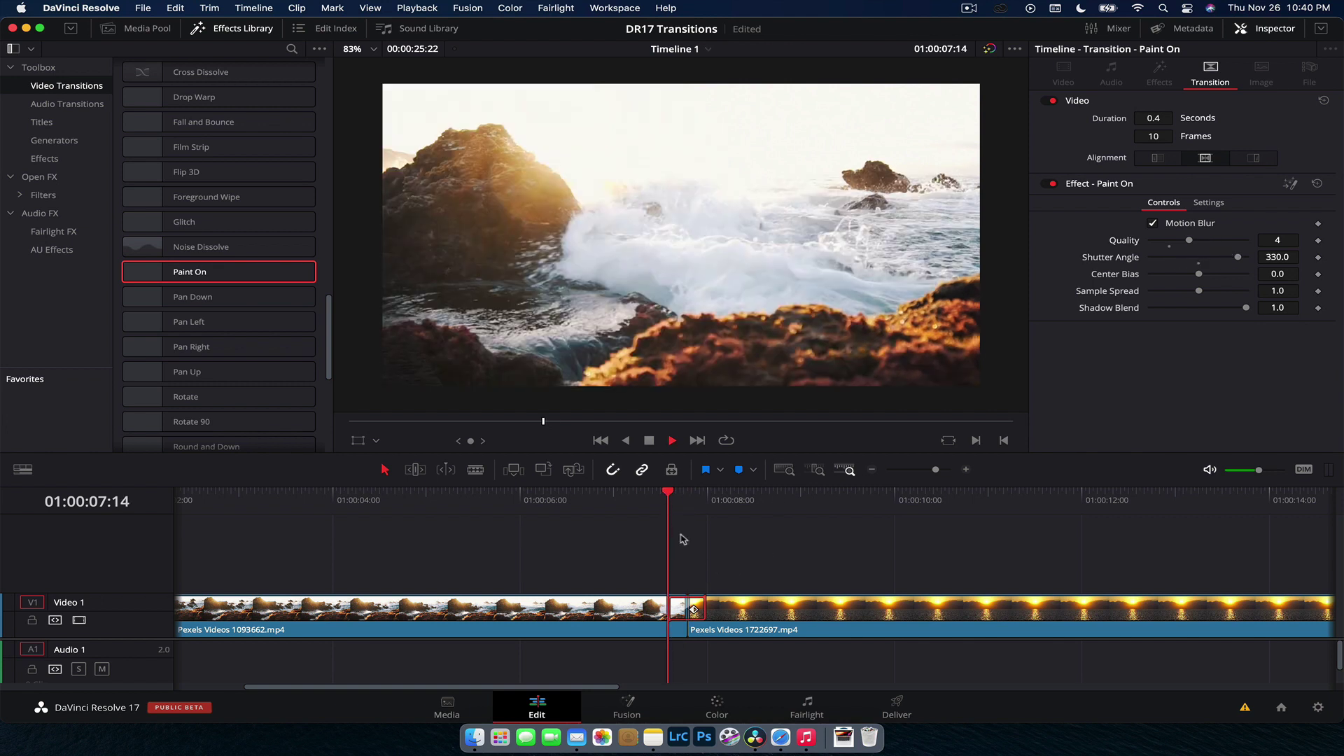
pyautogui.press('space')
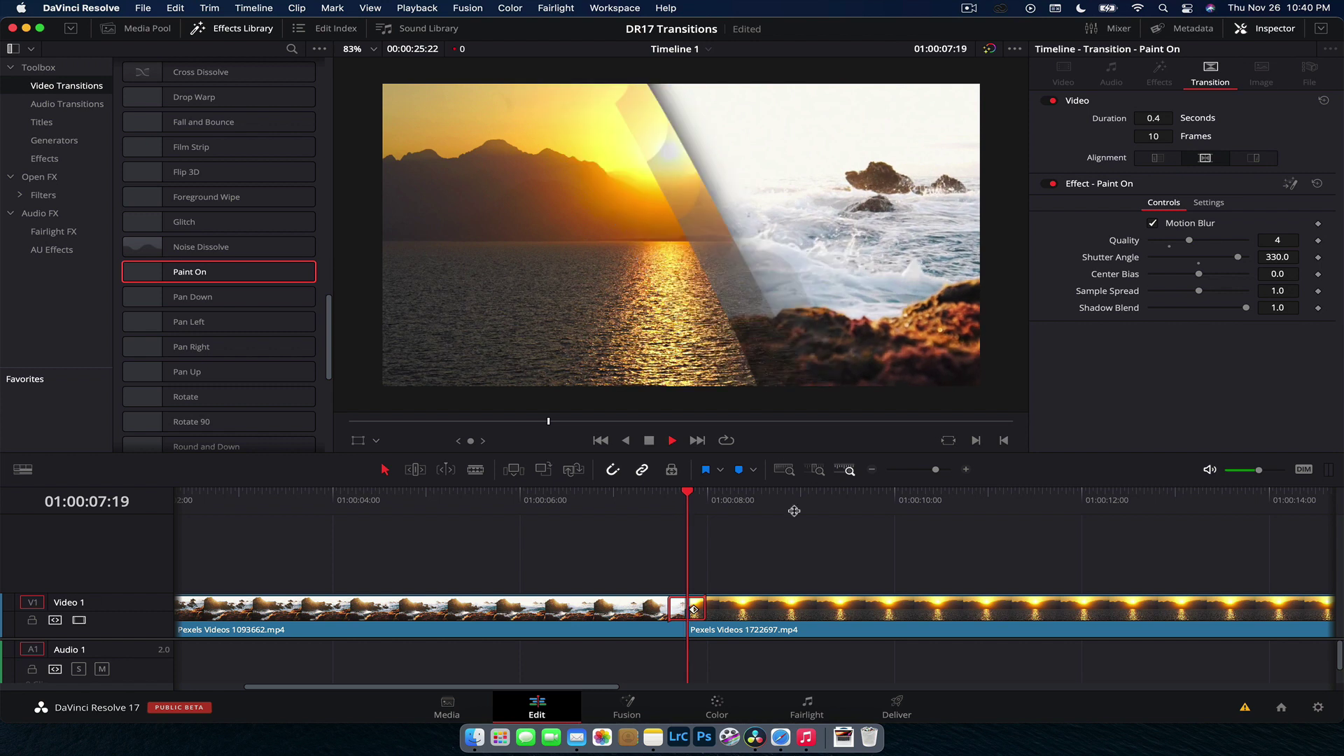
pyautogui.click(668, 503)
pyautogui.press('space')
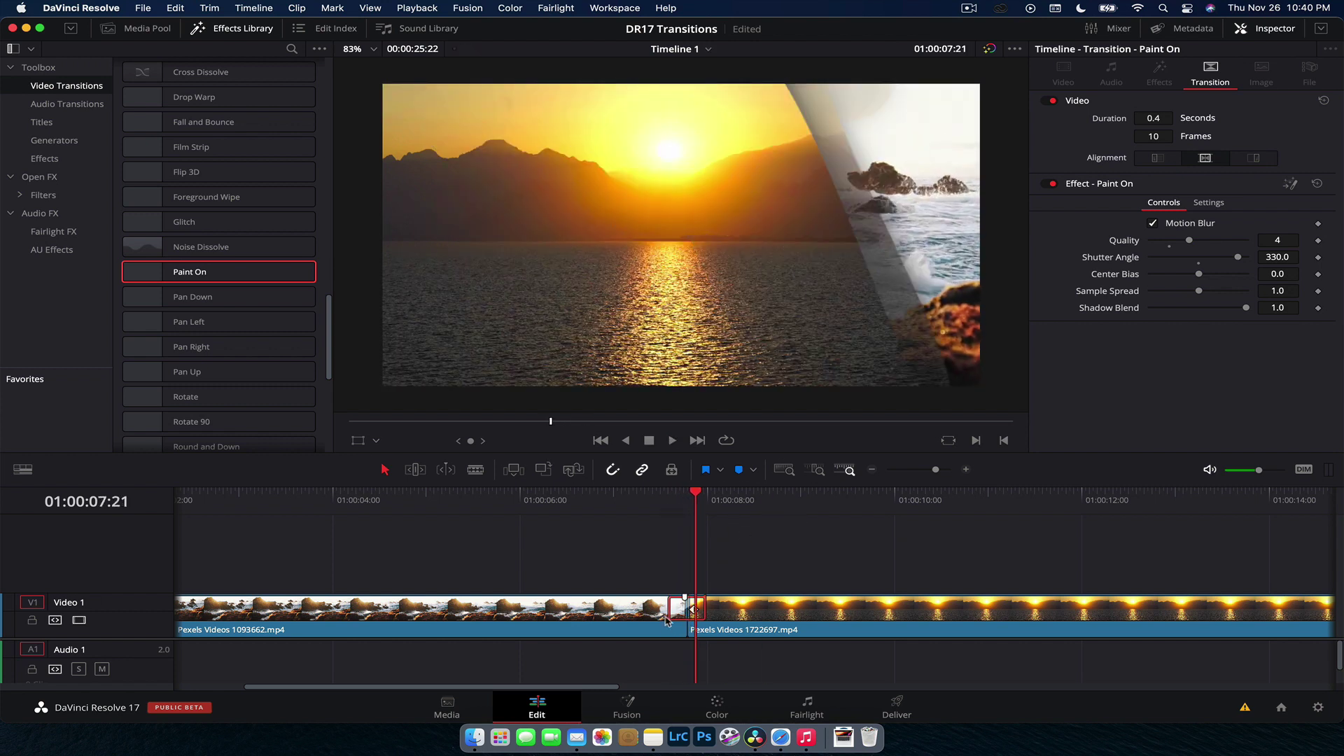
# Replace the Paint On transition at the cut with an 8-frame Pan Left and play it back
pyautogui.press('super+z')
pyautogui.scroll(-3, 252, 329)
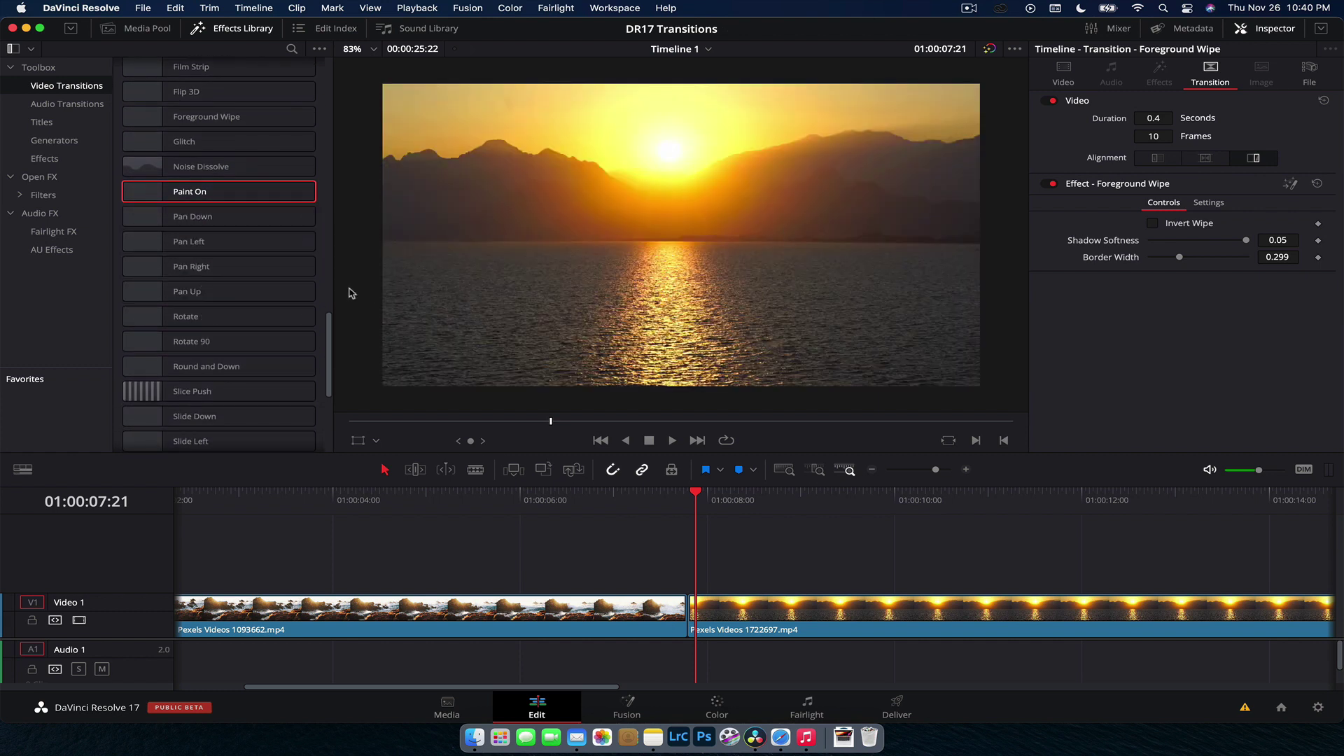
pyautogui.moveTo(201, 251); pyautogui.dragTo(688, 609)
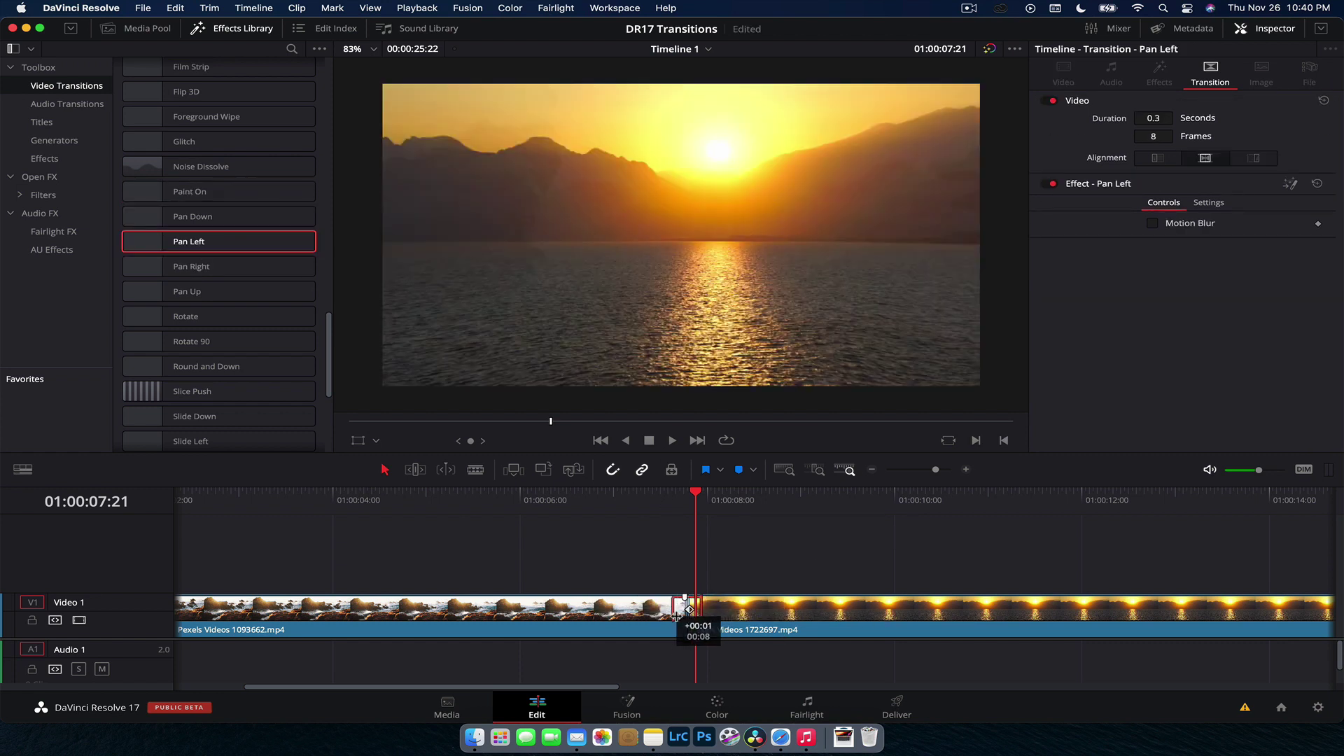
pyautogui.click(665, 504)
pyautogui.press('space')
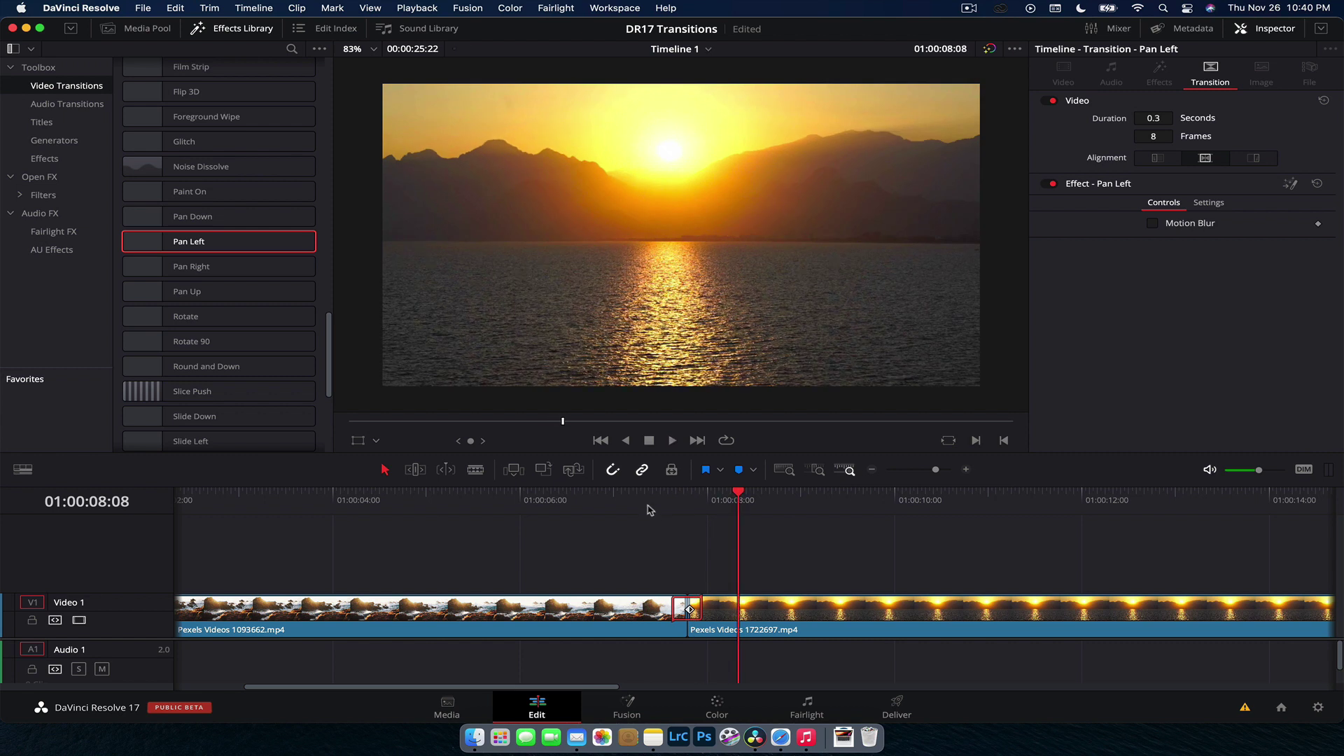
# Replay the Pan Left transition, enable its Motion Blur at 01:00:07:19, and play it back from just before the cut
pyautogui.click(651, 506)
pyautogui.press('space')
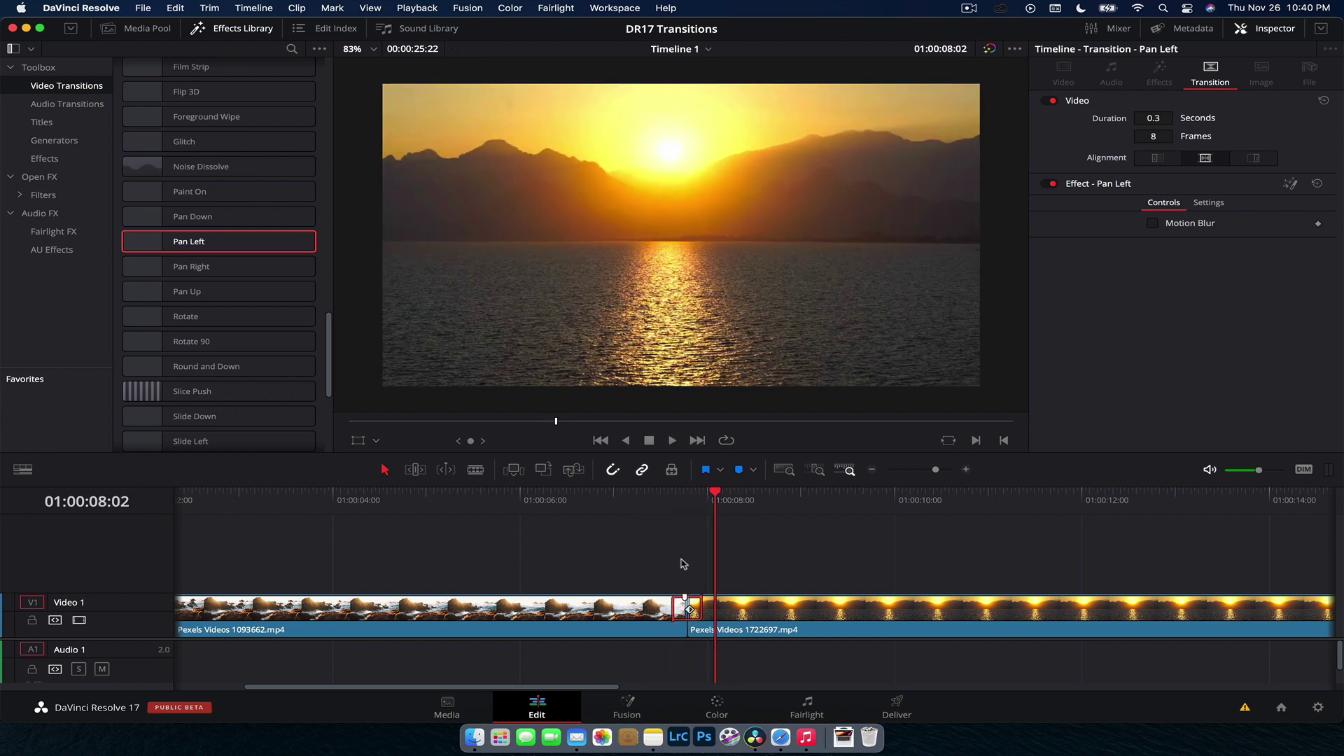
pyautogui.click(687, 501)
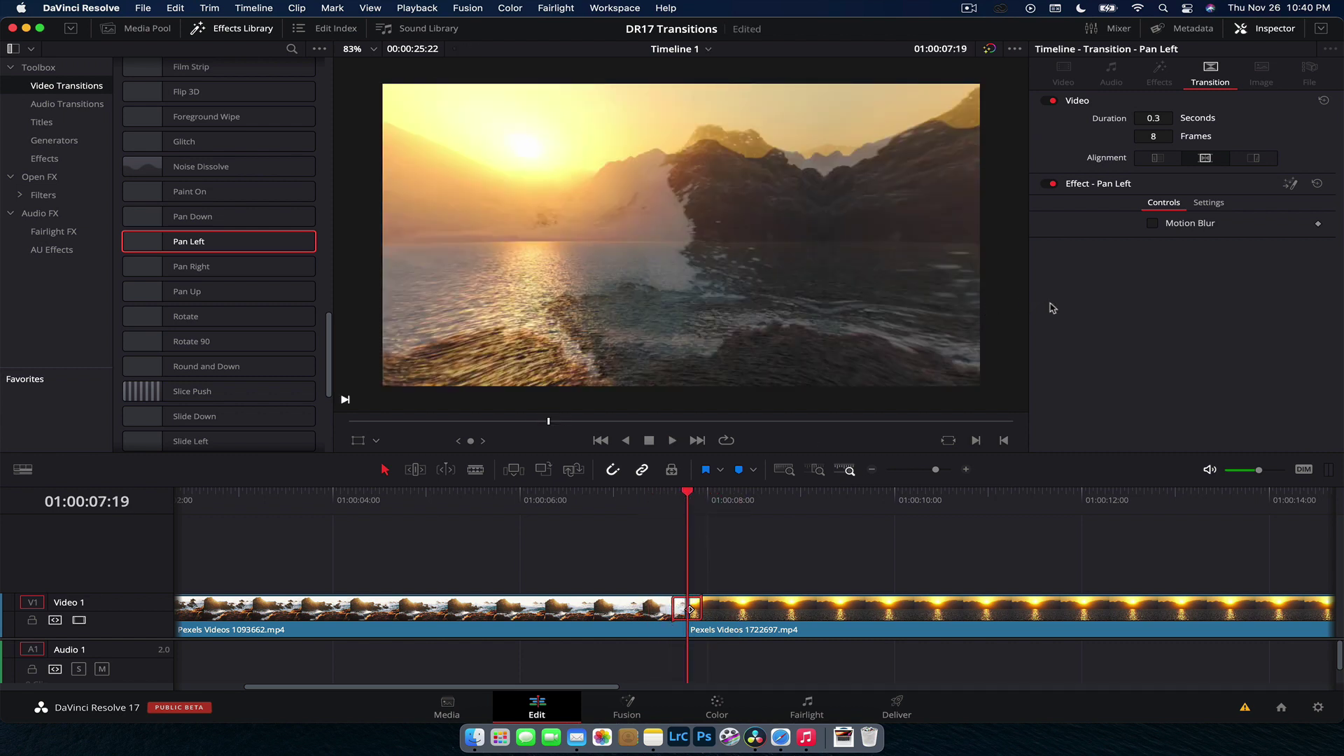
pyautogui.click(1183, 224)
pyautogui.click(669, 498)
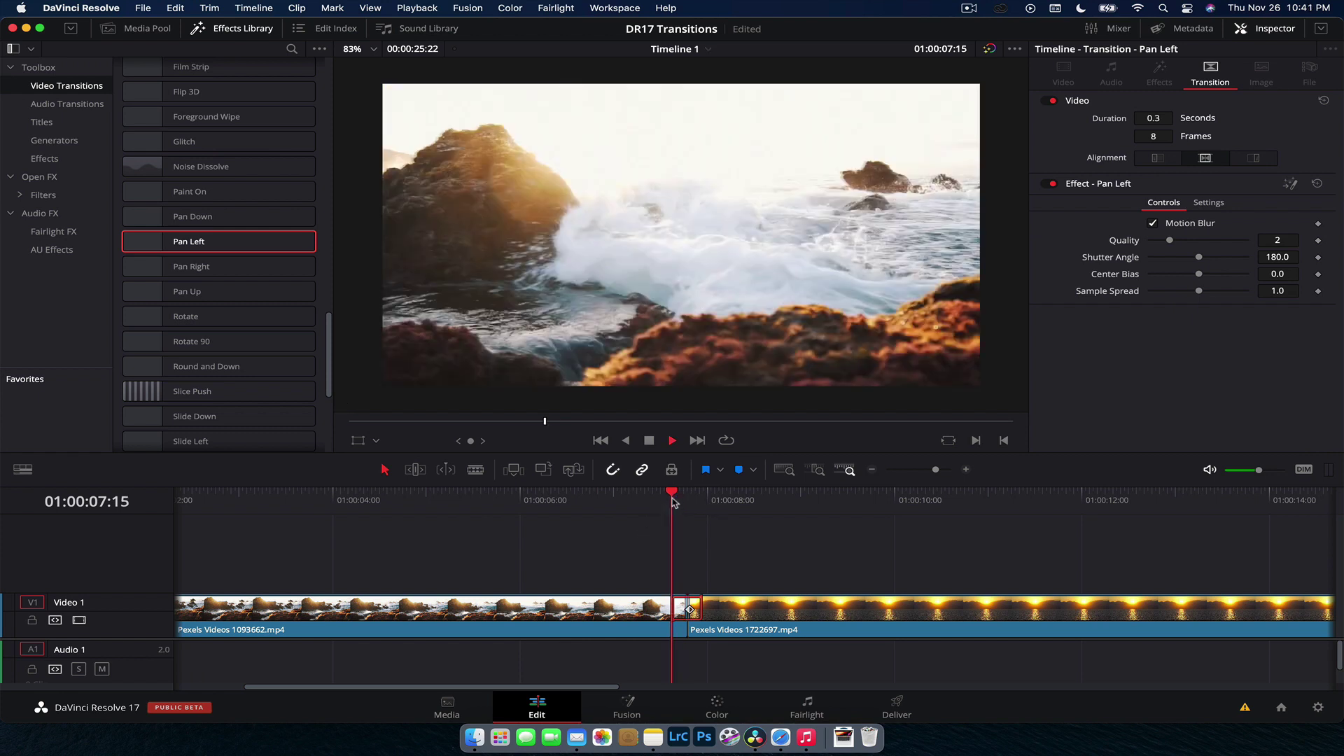
pyautogui.press('space')
# Replace the Pan Left transition at the cut with a 10-frame Rotate with Motion Blur enabled and play it back
pyautogui.press('BackSpace')
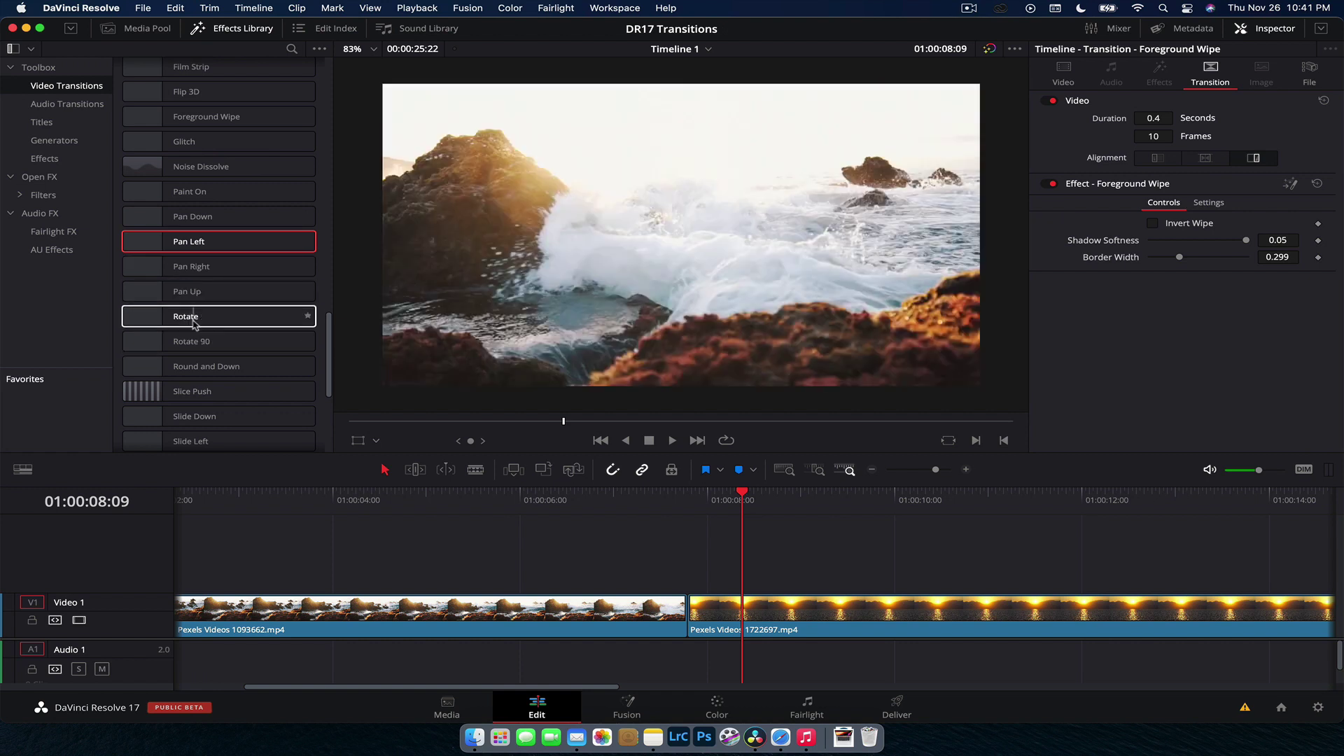
pyautogui.moveTo(203, 316); pyautogui.dragTo(688, 608)
pyautogui.click(668, 501)
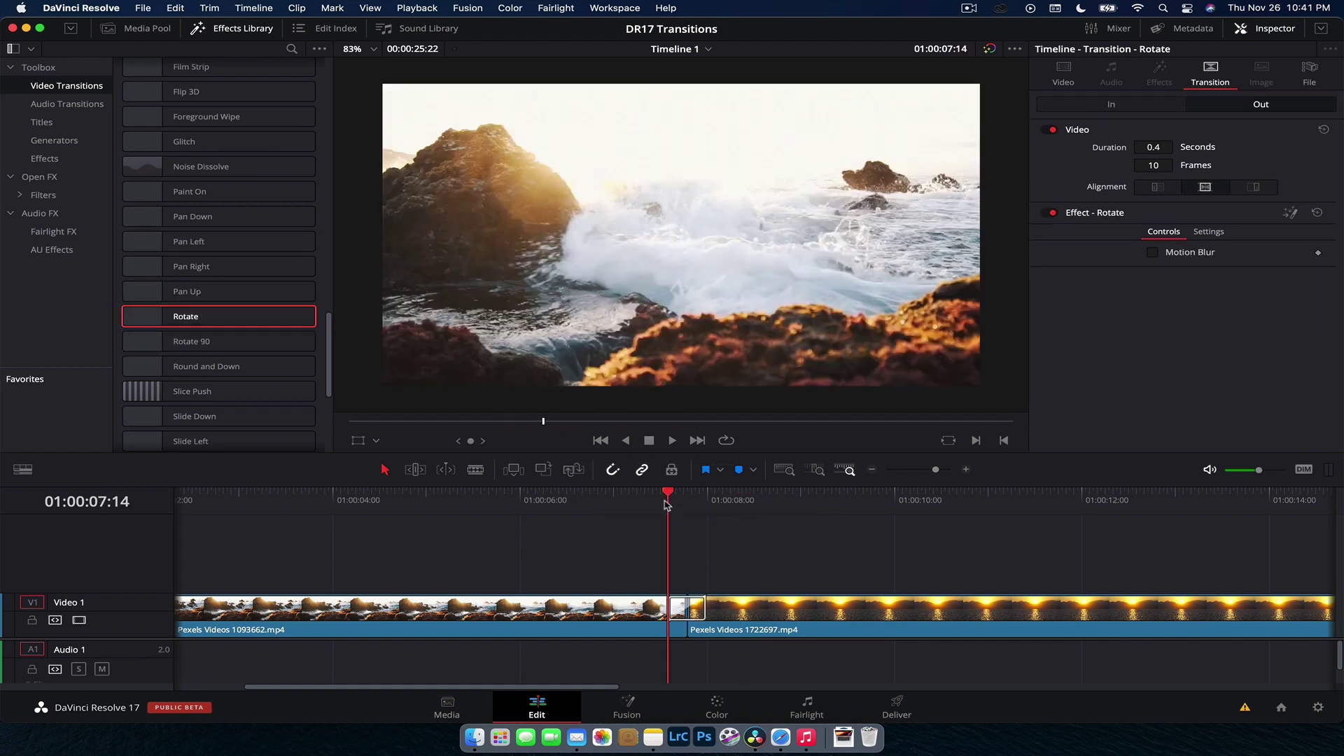
pyautogui.press('space')
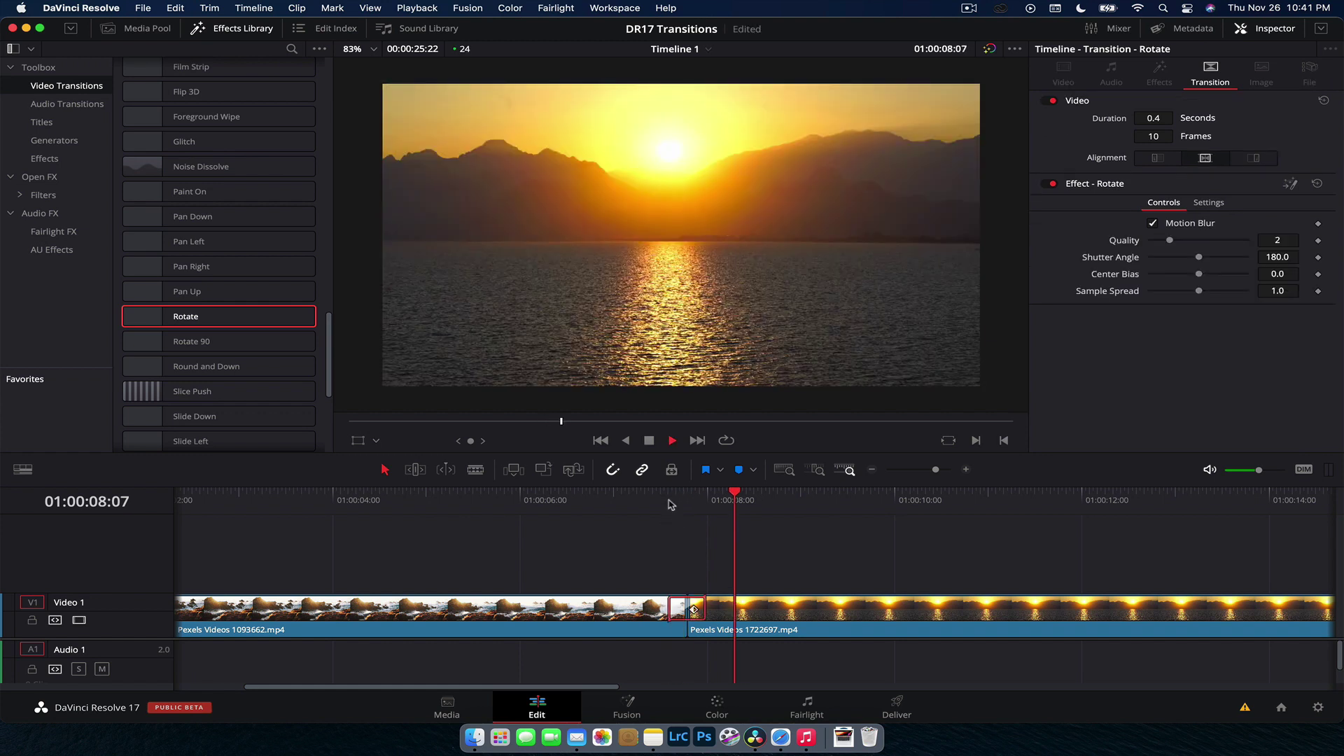
pyautogui.press('space')
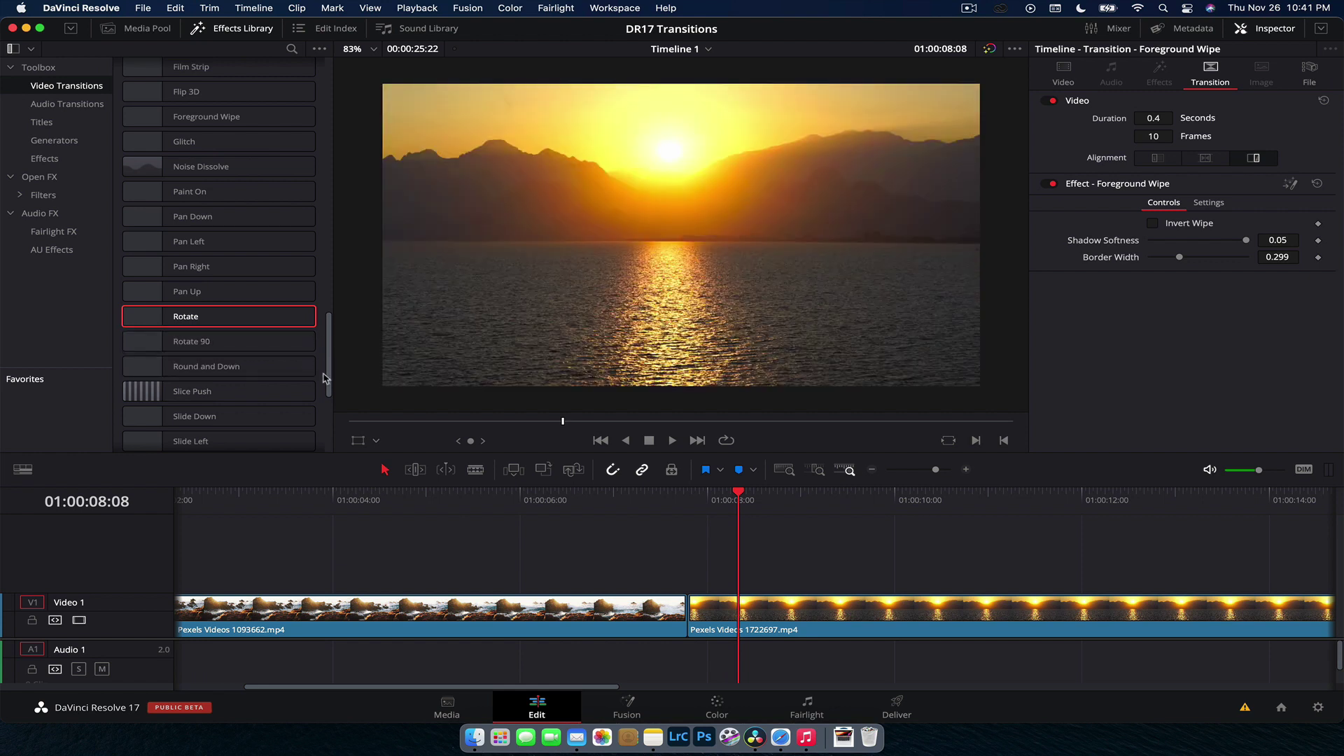
# Apply a 10-frame Round and Down transition at the cut in place of Rotate and play it back
pyautogui.scroll(-5, 324, 378)
pyautogui.moveTo(231, 228); pyautogui.dragTo(728, 595)
pyautogui.click(668, 494)
pyautogui.press('space')
pyautogui.press('space')
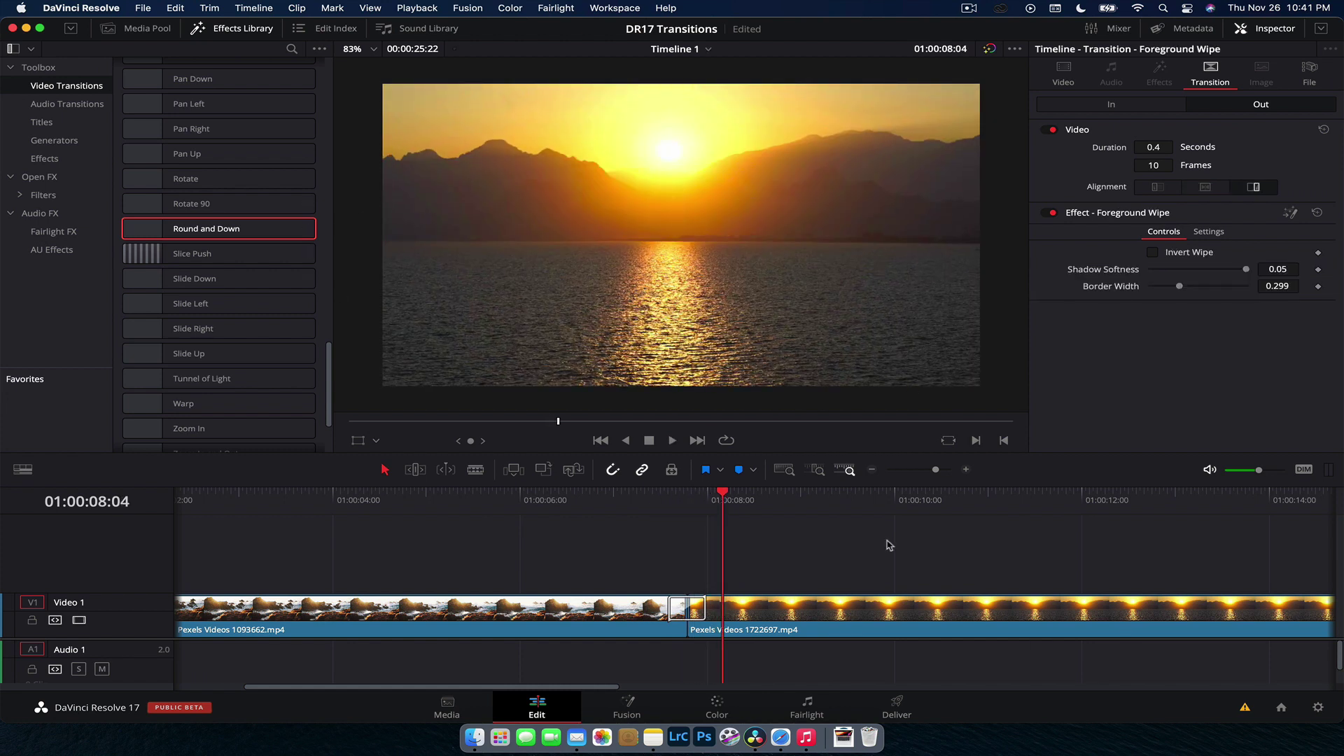
# At 01:00:07:19, enable Round and Down's Motion Blur with Quality 10 and play the transition back three times
pyautogui.click(685, 510)
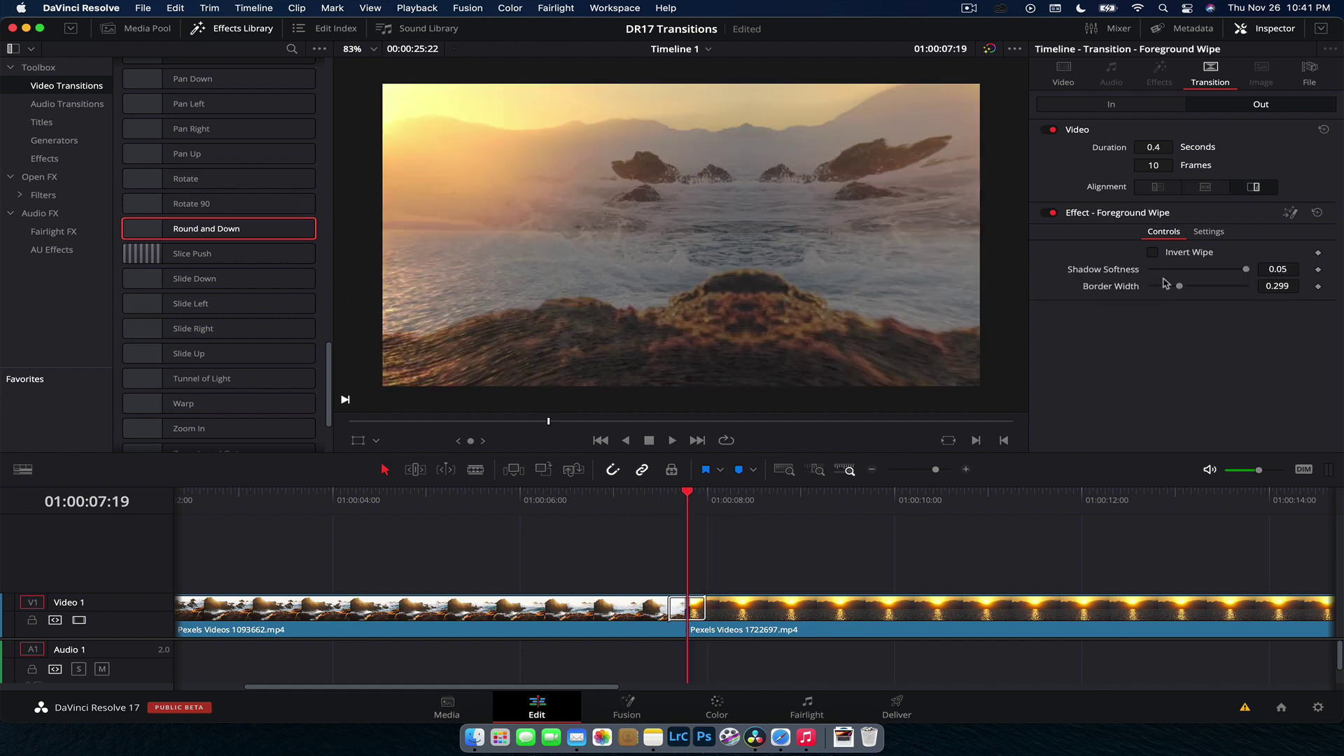
pyautogui.press('super+shift+z')
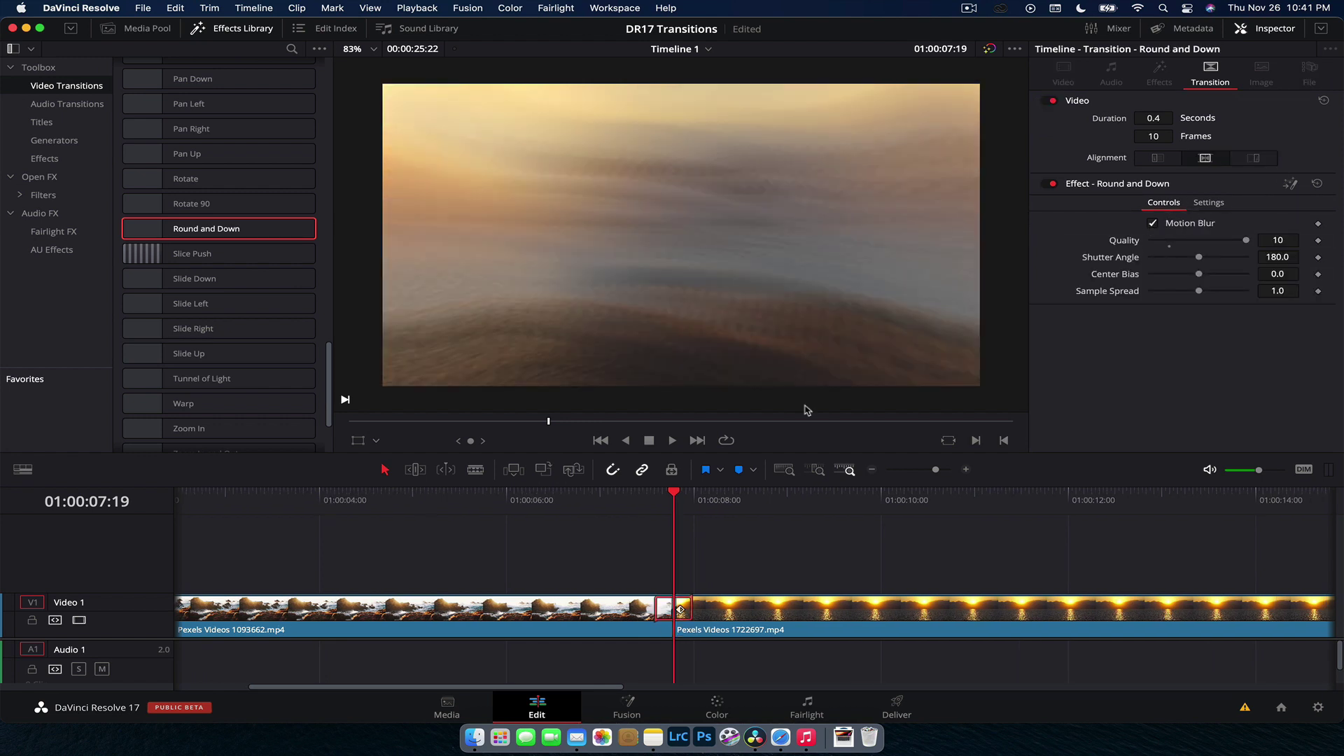
pyautogui.click(648, 510)
pyautogui.press('space')
pyautogui.press('space')
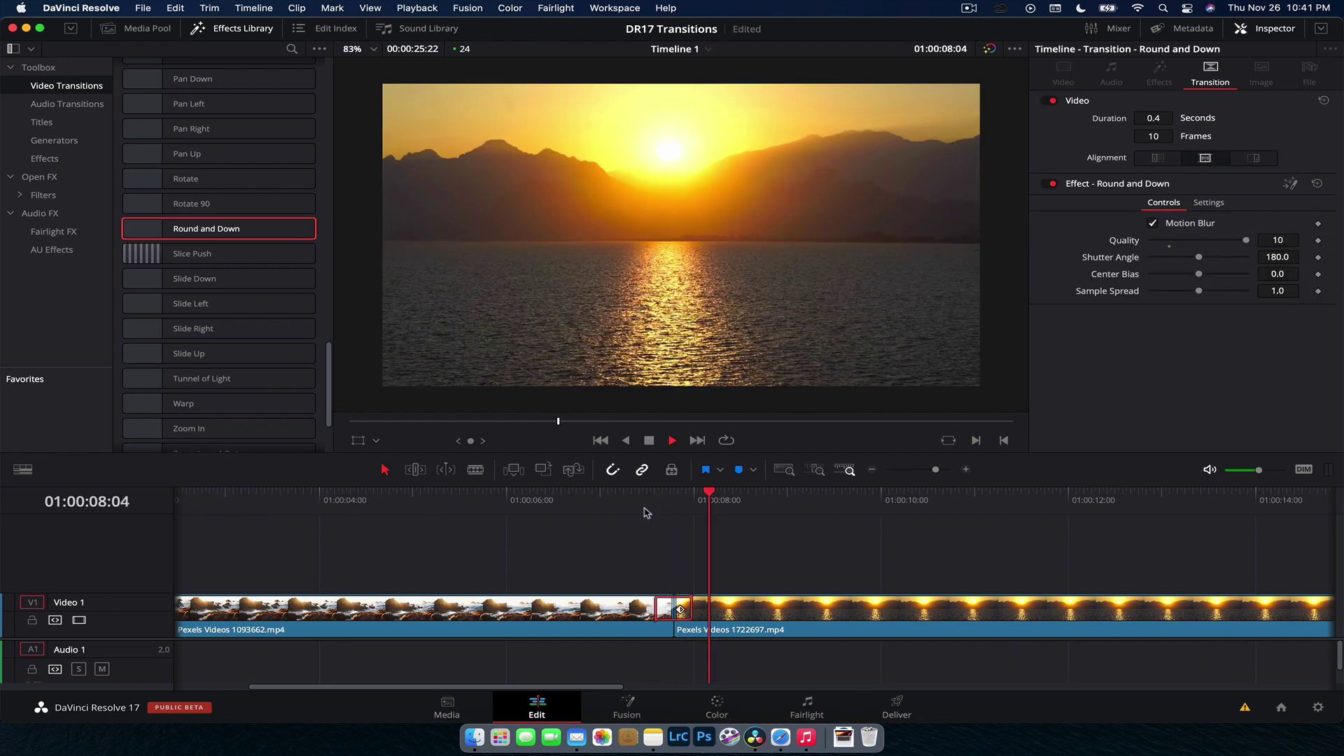
pyautogui.click(646, 505)
pyautogui.press('space')
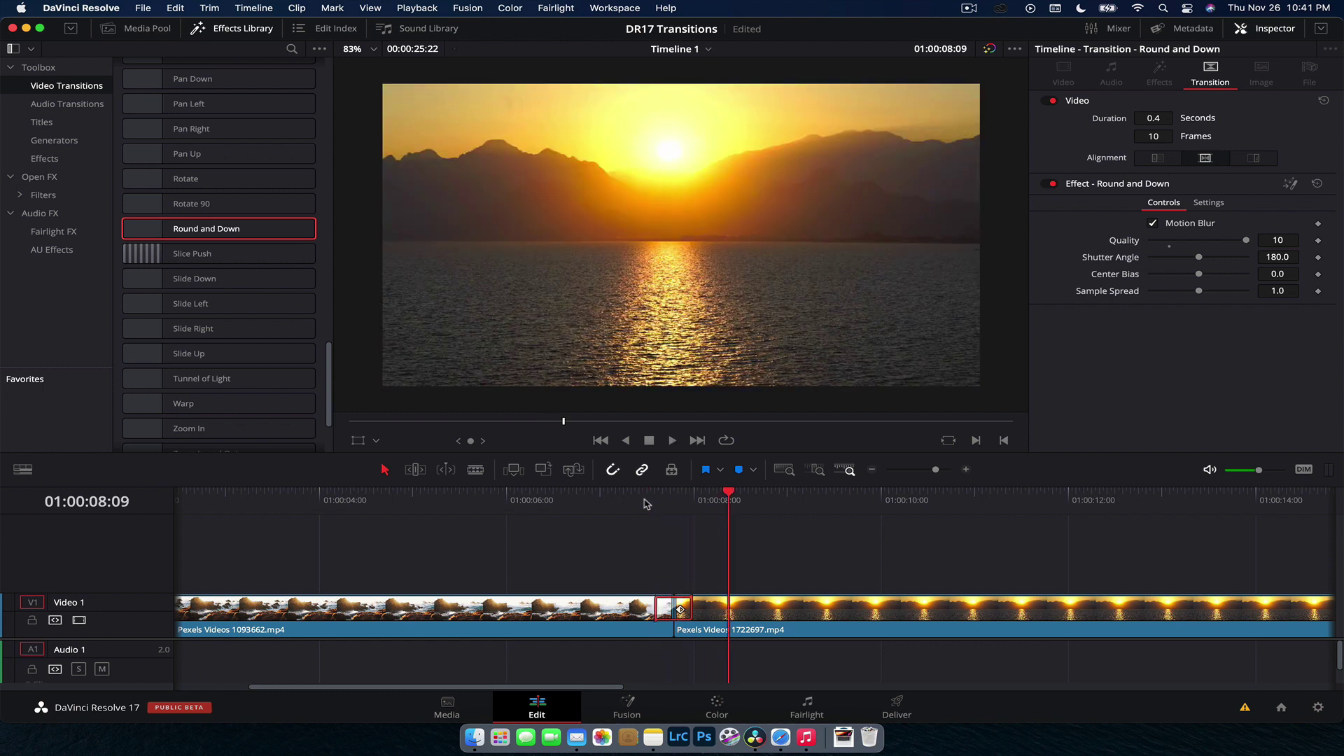
pyautogui.click(647, 504)
pyautogui.press('space')
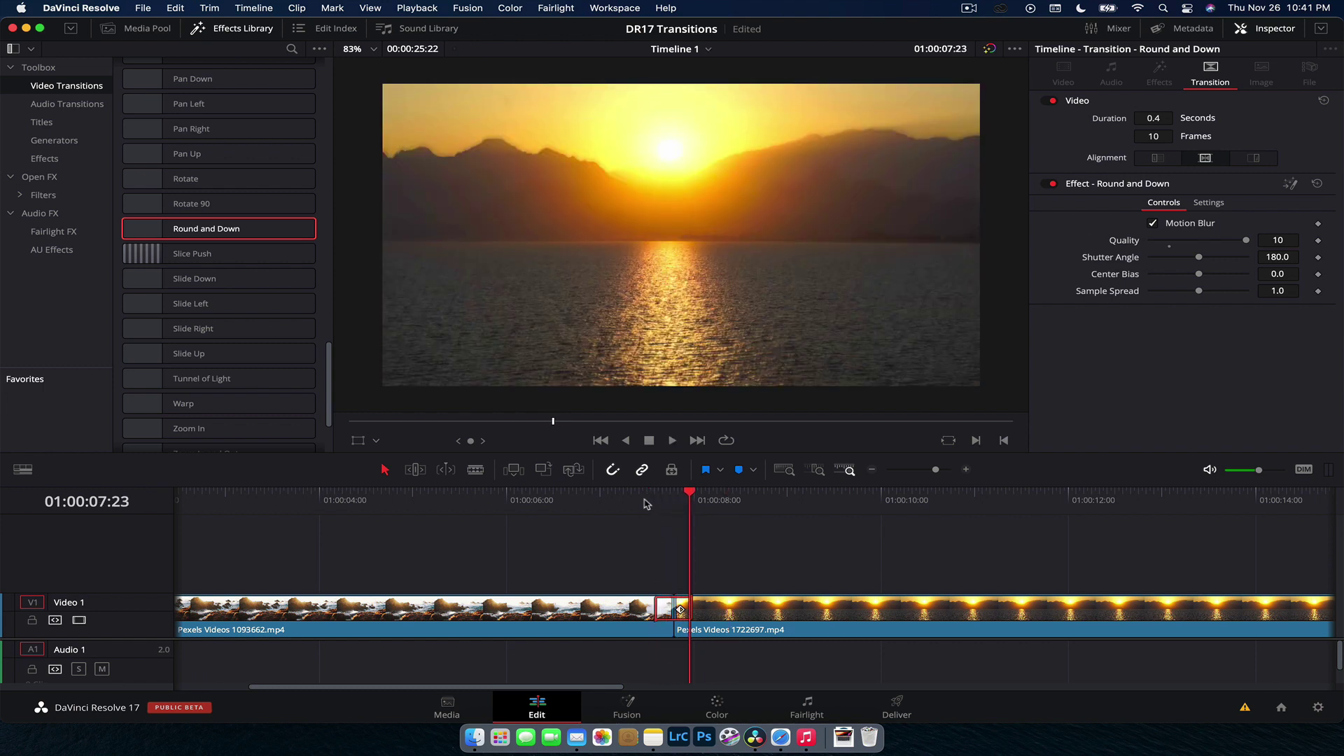
# Replace the Round and Down transition at the cut with a 10-frame Slide Right and play it back
pyautogui.press('super+z')
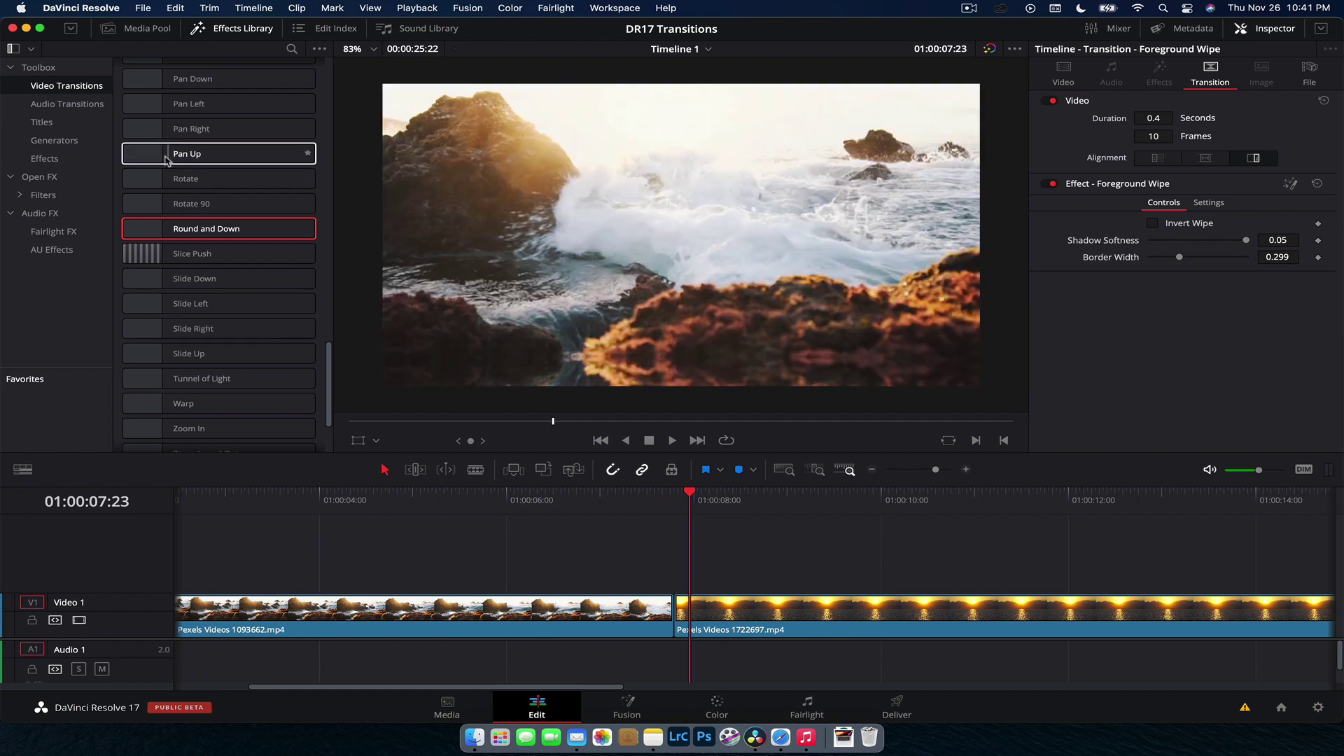
pyautogui.moveTo(193, 328); pyautogui.dragTo(671, 622)
pyautogui.click(654, 511)
pyautogui.press('space')
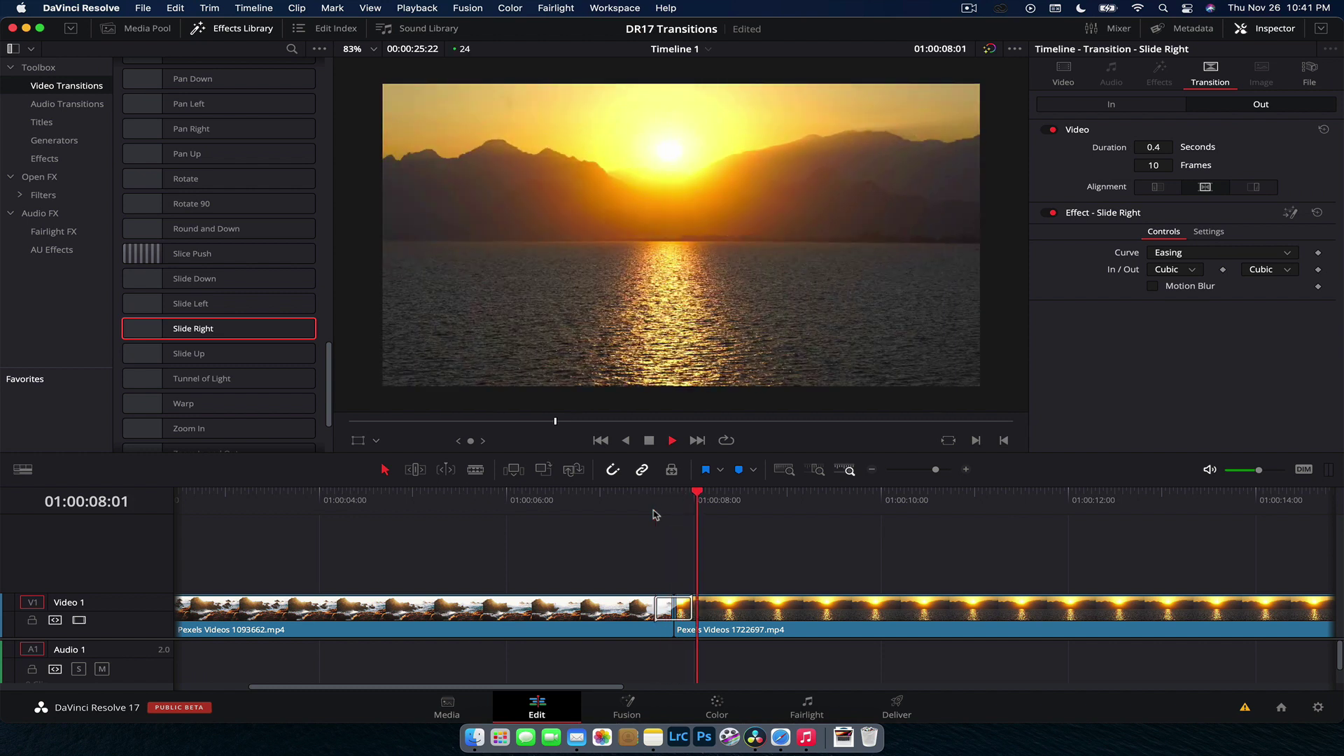
# At 01:00:07:14, keep Slide Right's Curve on Easing and enable its Motion Blur with Quality 10
pyautogui.click(654, 511)
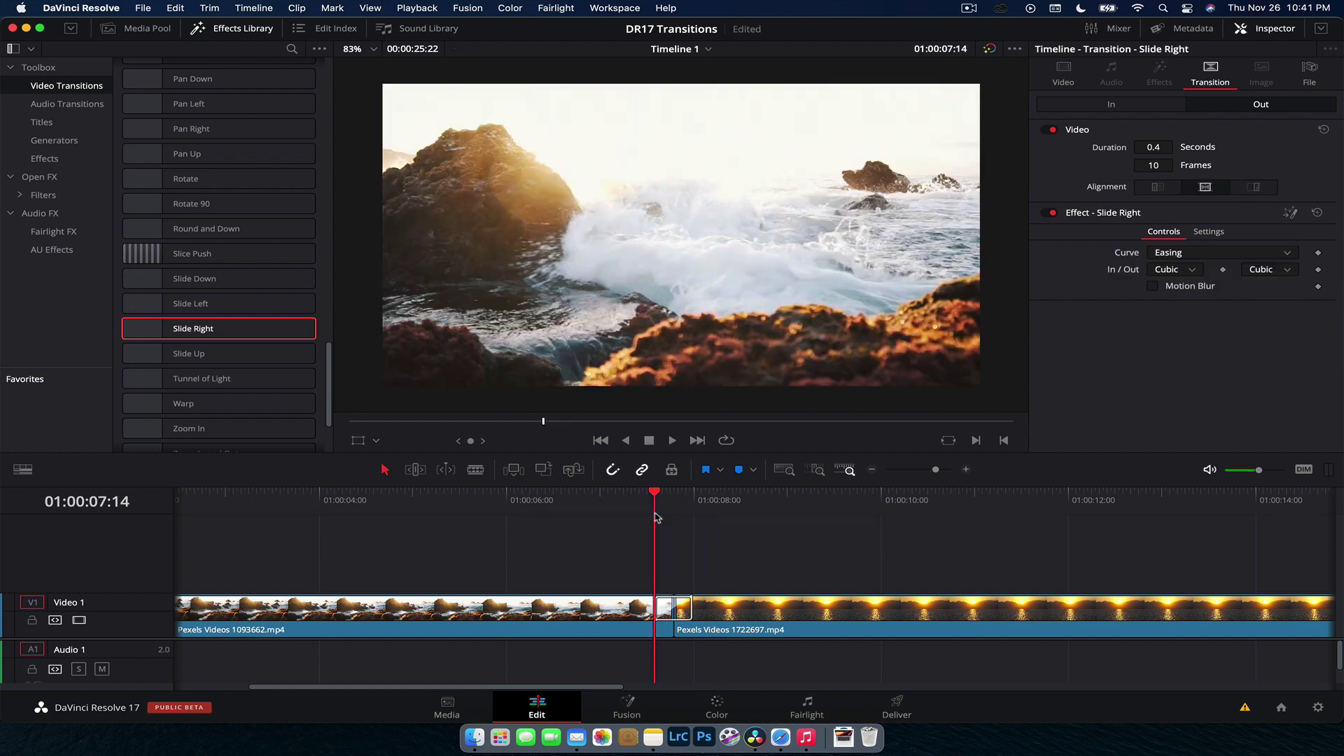
pyautogui.click(661, 612)
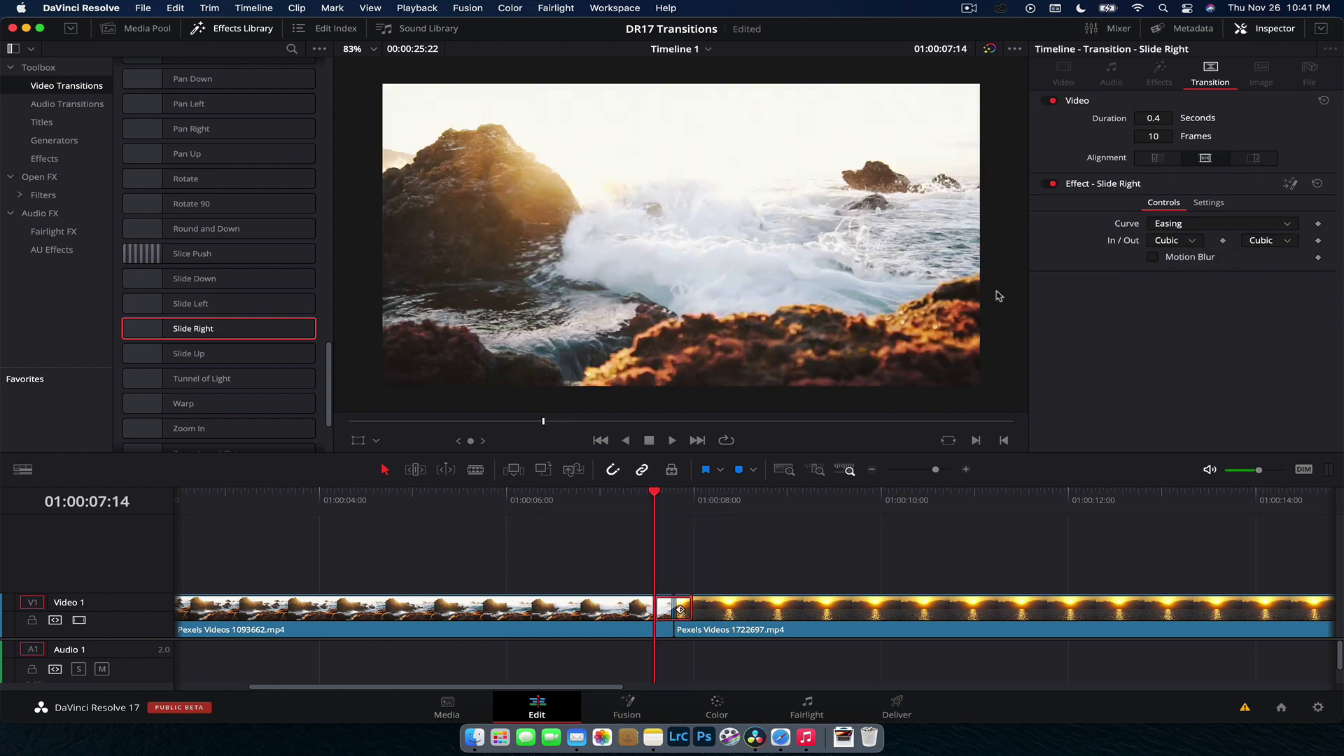
pyautogui.click(1179, 225)
pyautogui.click(1190, 259)
pyautogui.click(1167, 261)
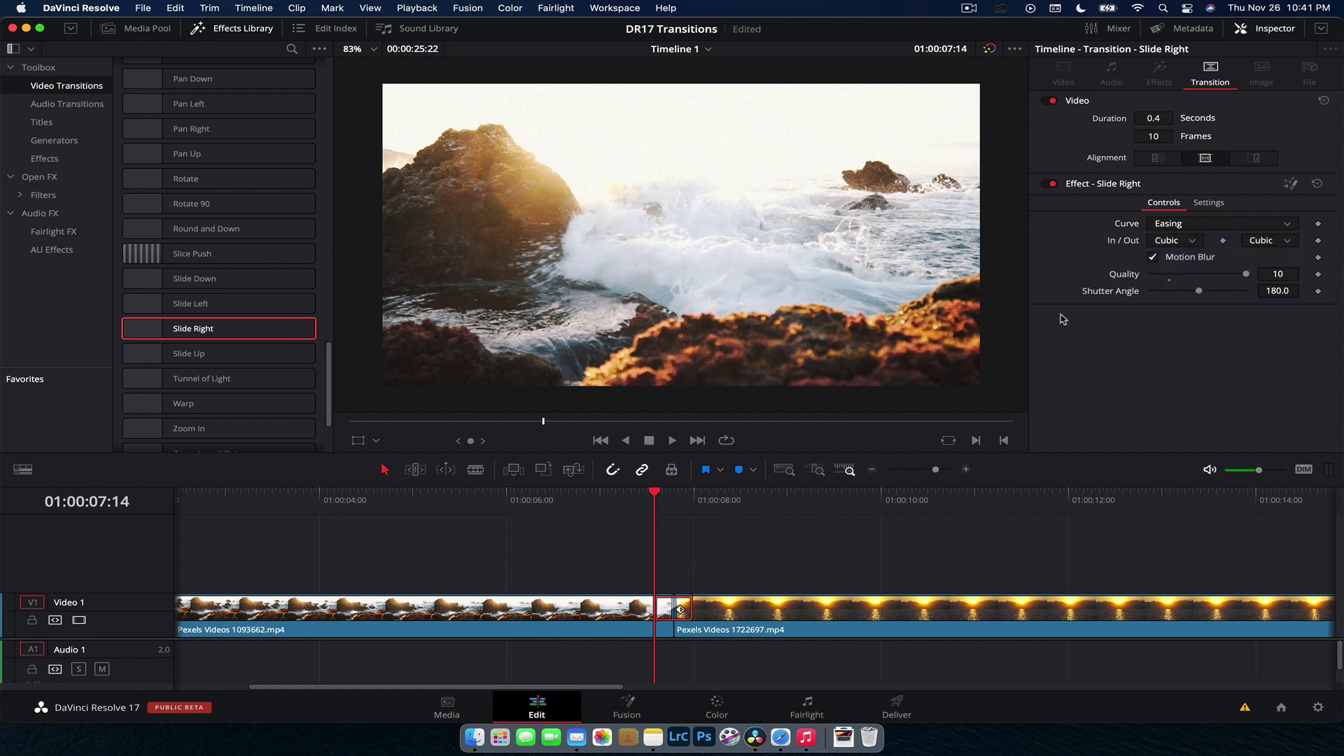
# Play back the motion-blurred Slide Right transition twice from before the cut
pyautogui.click(627, 510)
pyautogui.press('space')
pyautogui.click(627, 509)
pyautogui.press('space')
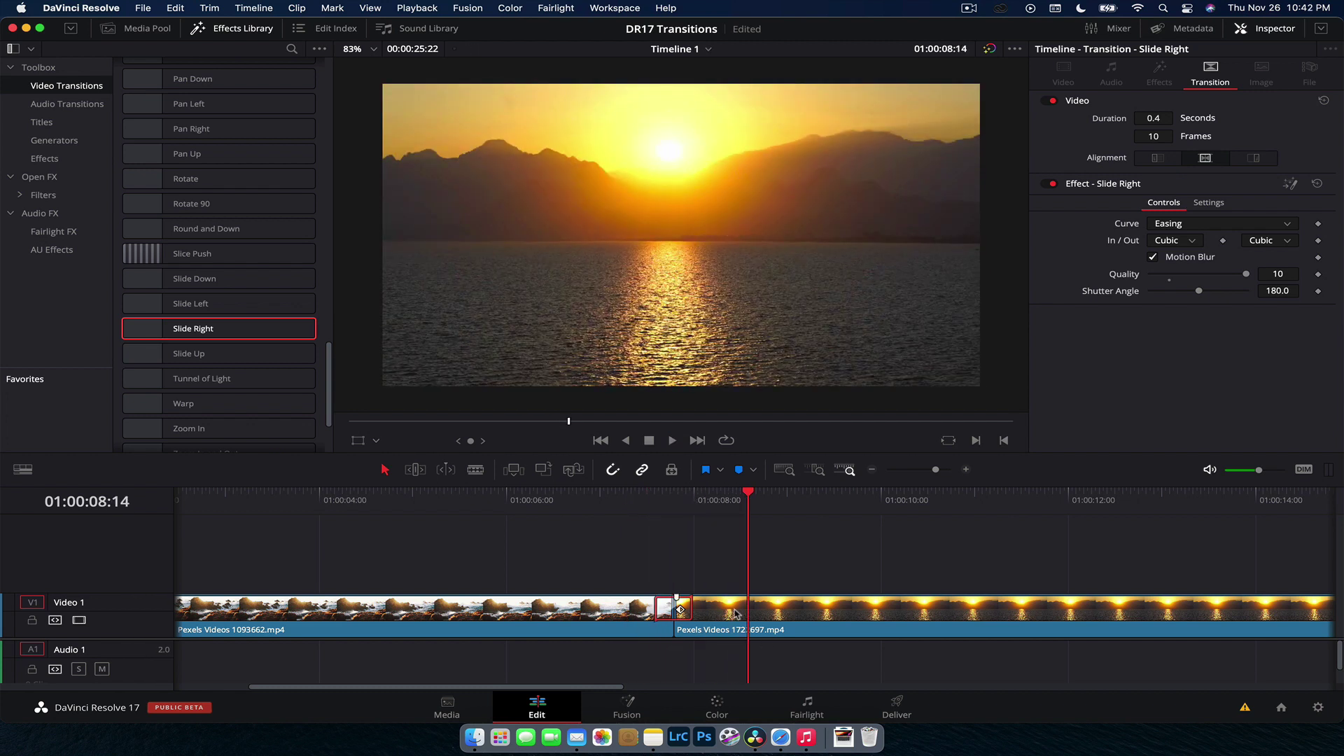
# Replace the Slide Right transition at the cut with a 10-frame Tunnel of Light and play it back
pyautogui.press('super+z')
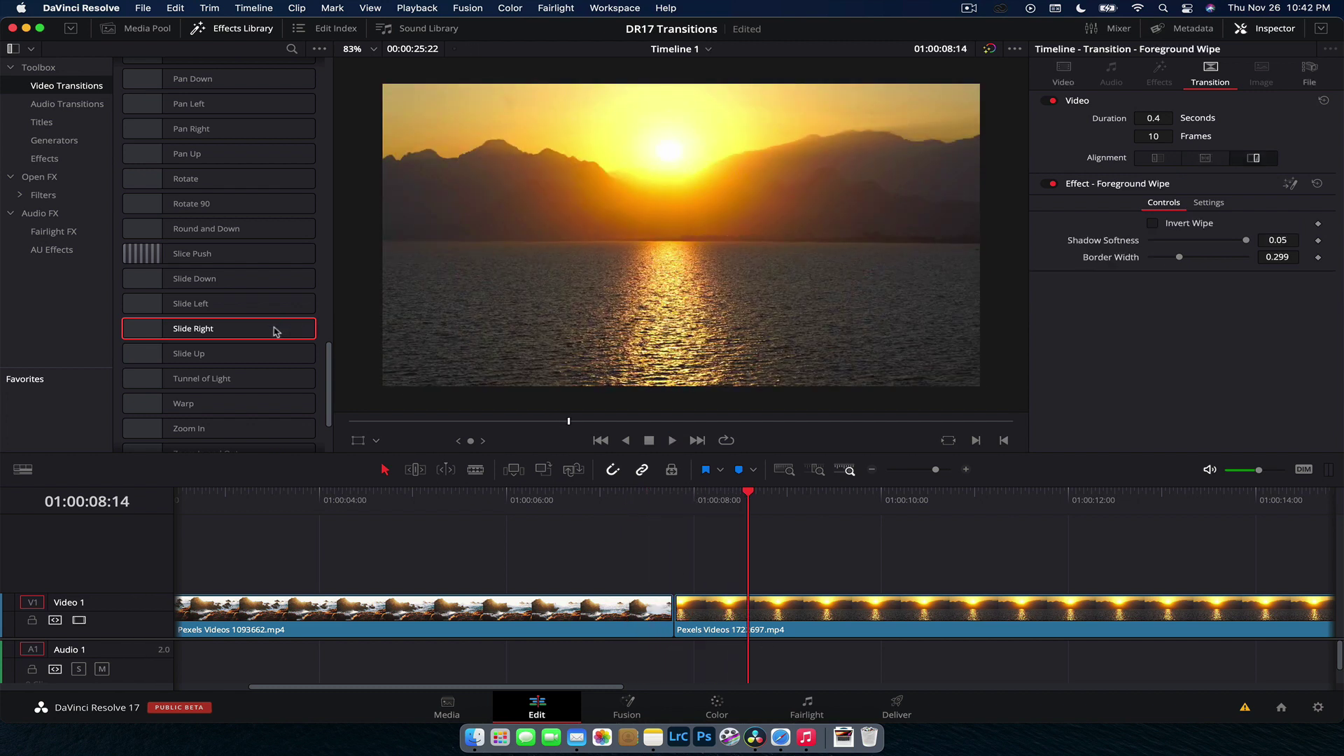
pyautogui.scroll(-4, 292, 325)
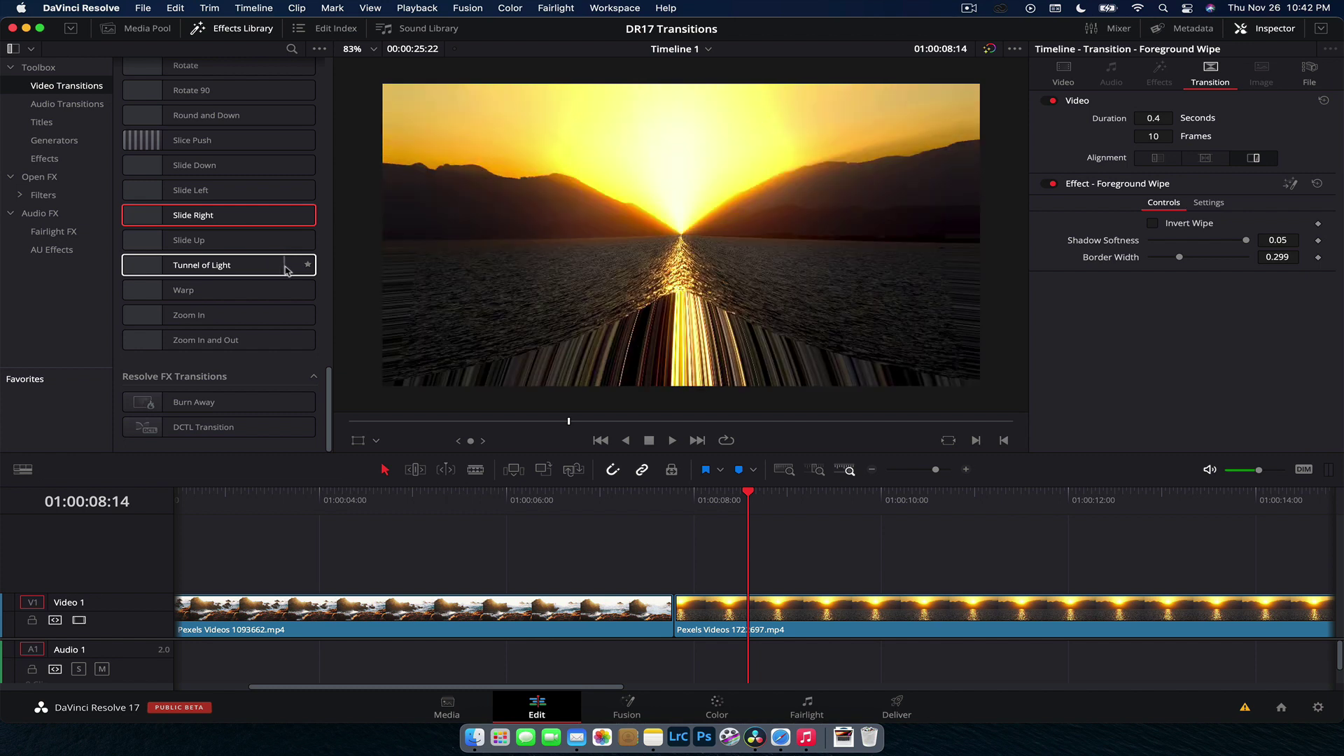
pyautogui.moveTo(292, 270); pyautogui.dragTo(672, 606)
pyautogui.press('/')
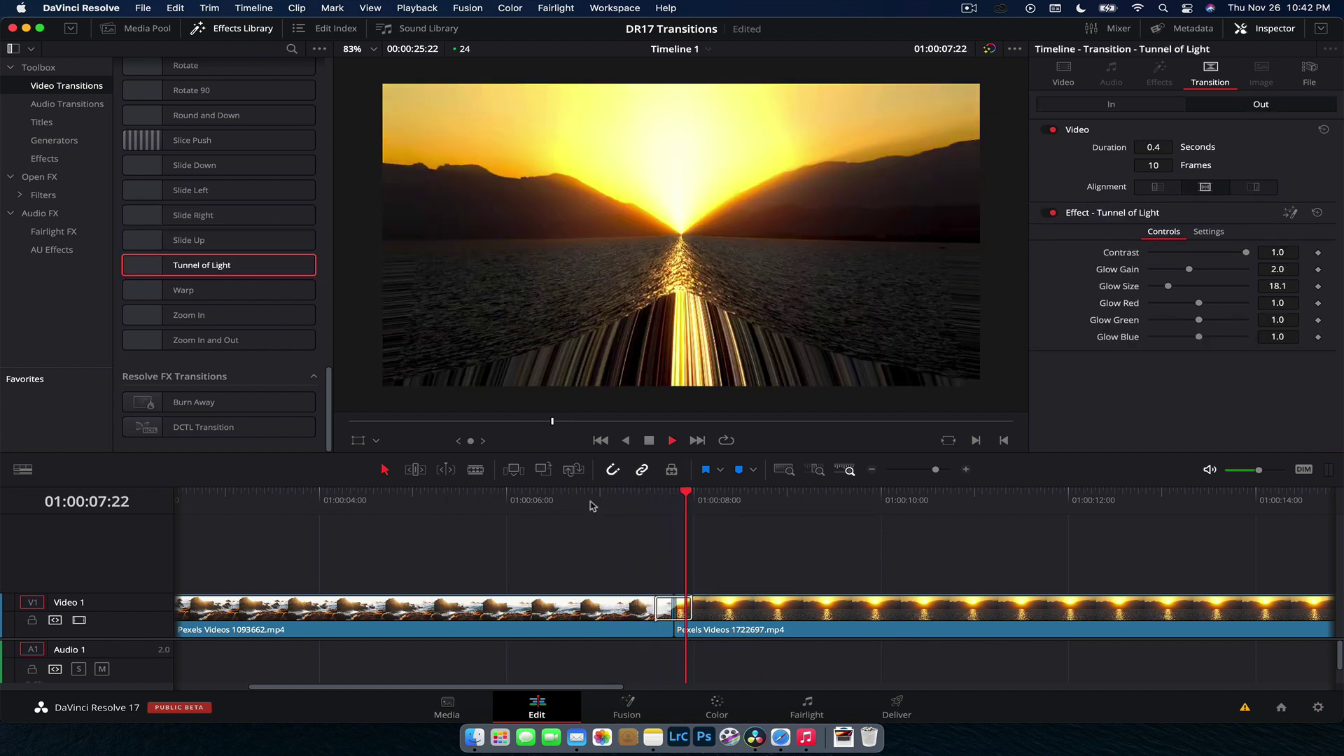
pyautogui.click(596, 505)
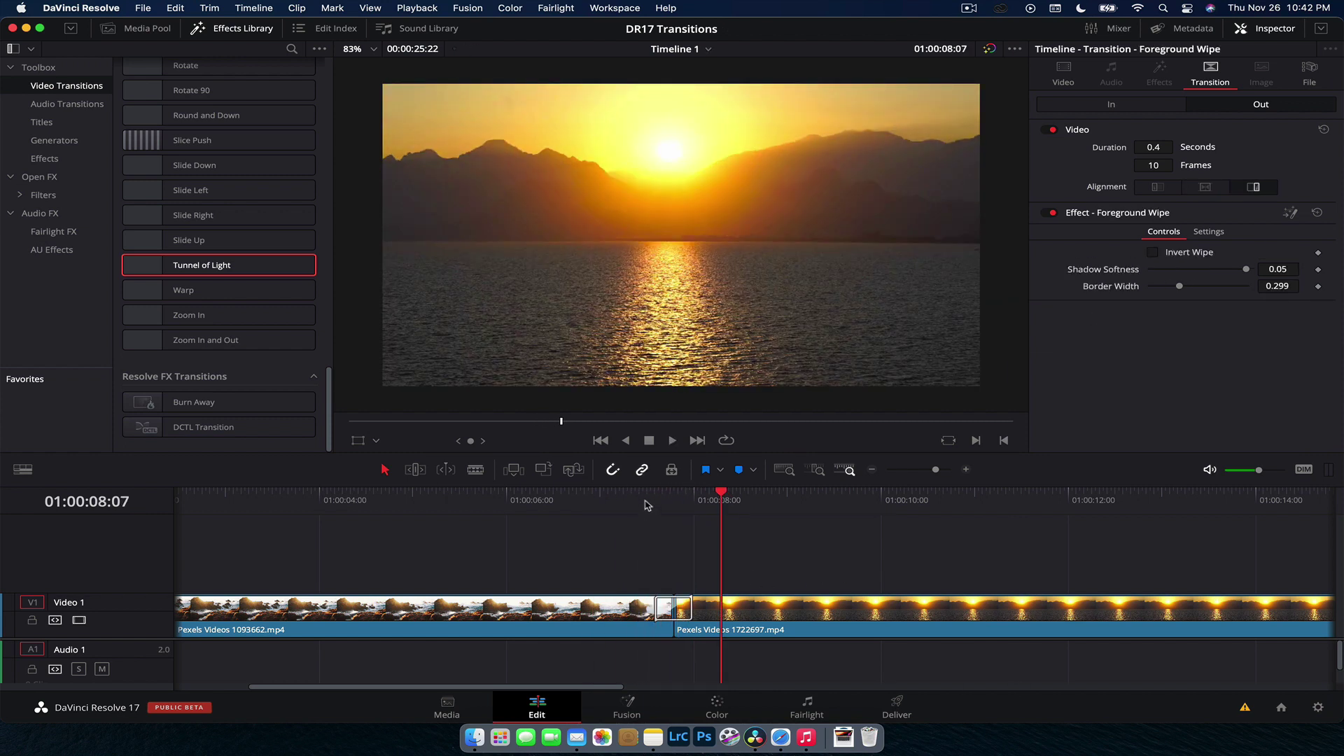
# Replay the Tunnel of Light transition and scrub through its frames between 01:00:07:17 and 01:00:07:23
pyautogui.click(647, 505)
pyautogui.press('space')
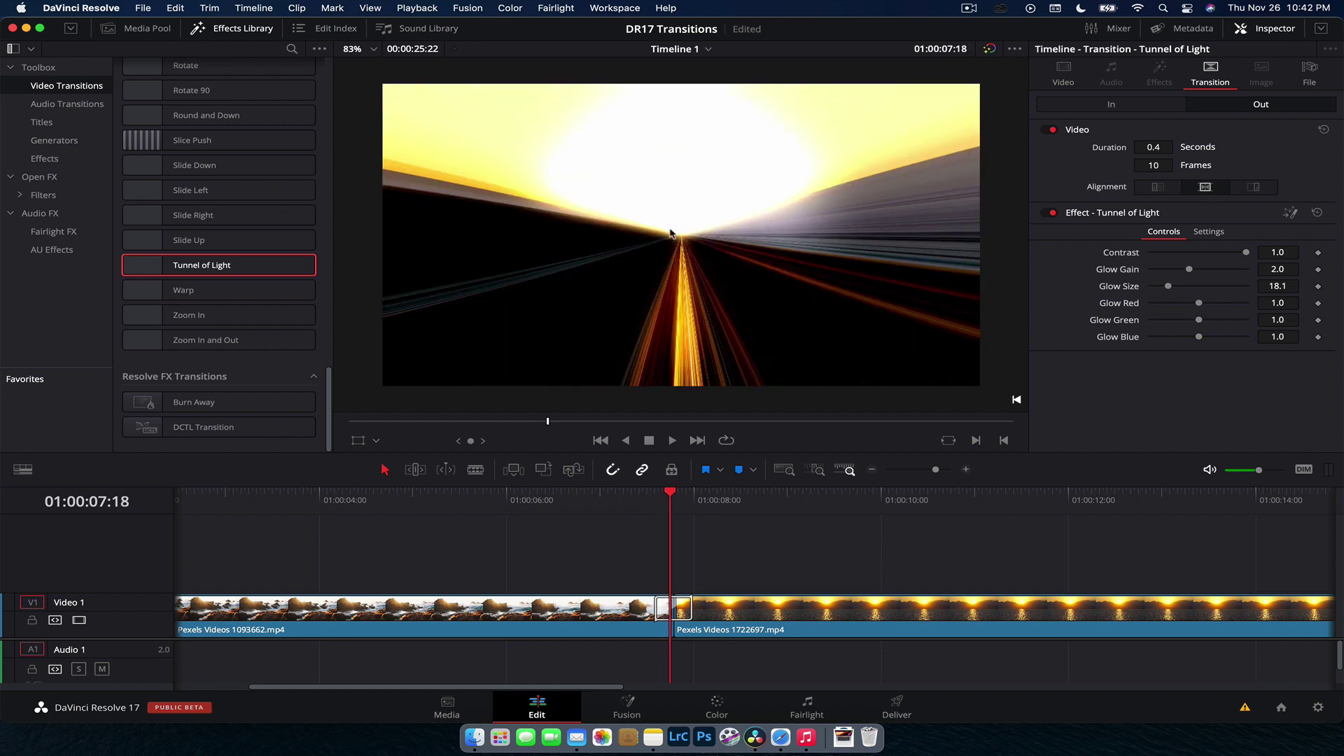
pyautogui.press('super+shift+z')
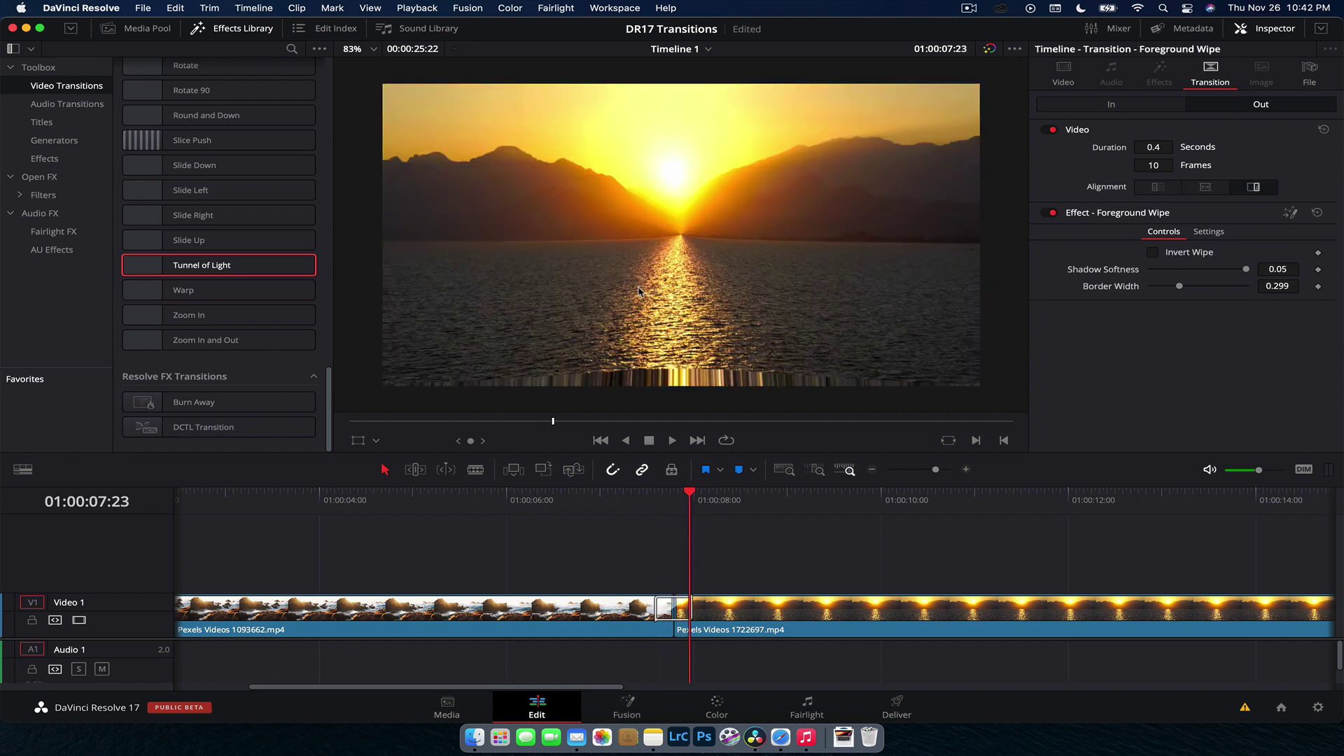
pyautogui.press('super+z')
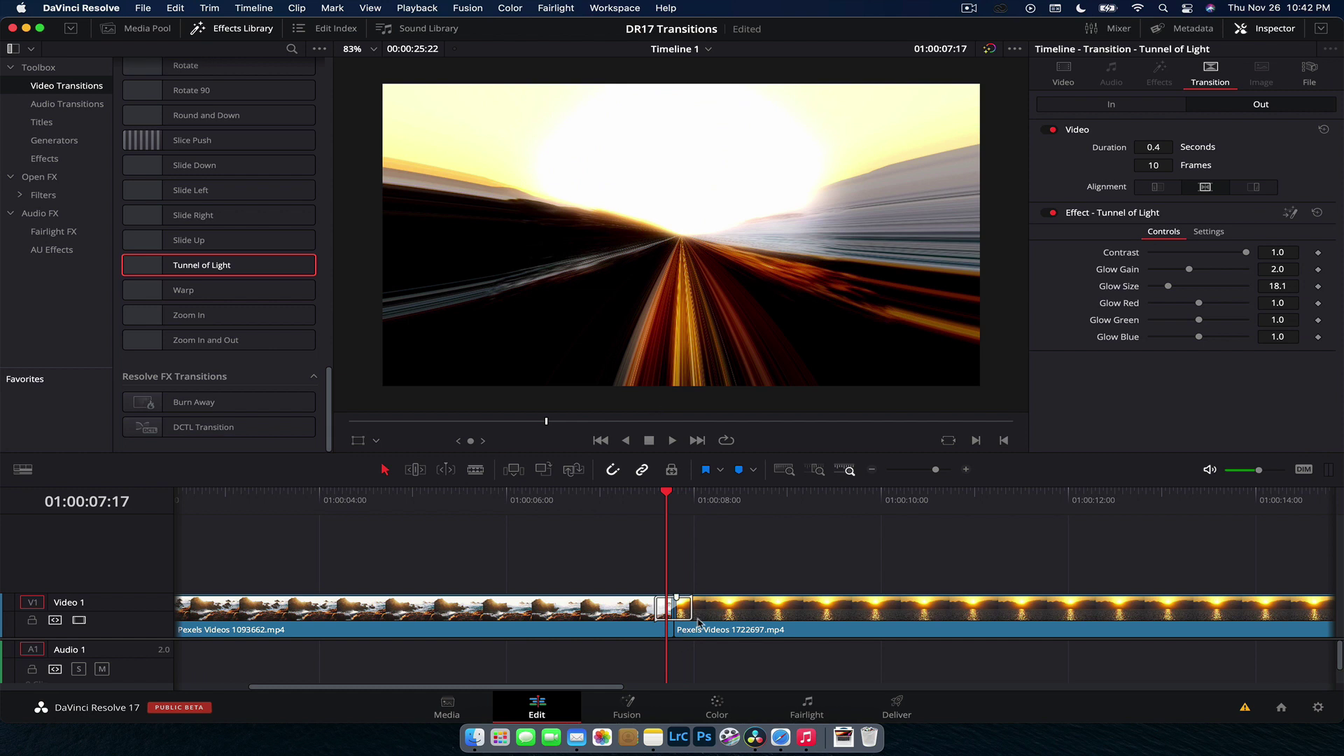
# Set Tunnel of Light's Contrast to 0.15 and step through the transition's frames to 01:00:07:20
pyautogui.click(690, 621)
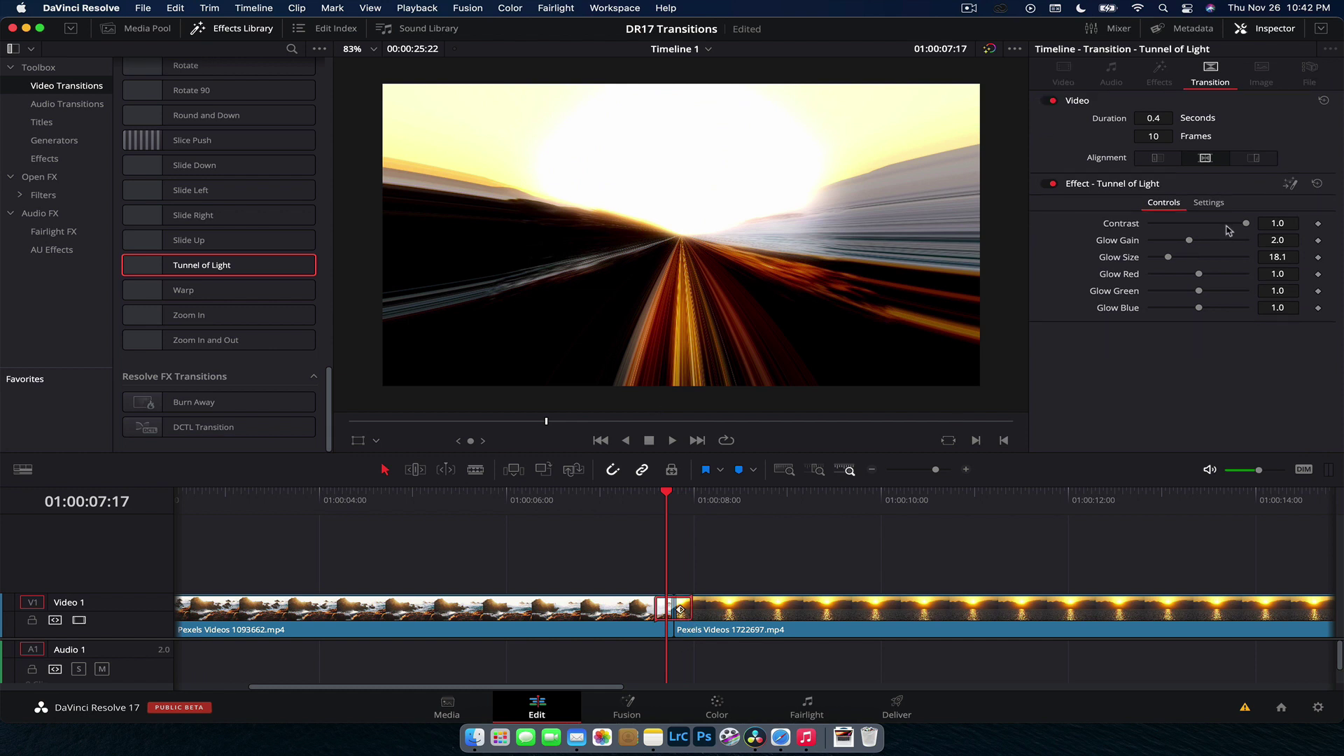
pyautogui.moveTo(1226, 229); pyautogui.dragTo(1170, 227)
pyautogui.press('Right')
pyautogui.press('Right')
pyautogui.press('Right')
pyautogui.press('Right')
pyautogui.press('Right')
pyautogui.press('Right')
pyautogui.press('Left')
pyautogui.press('Left')
pyautogui.press('Left')
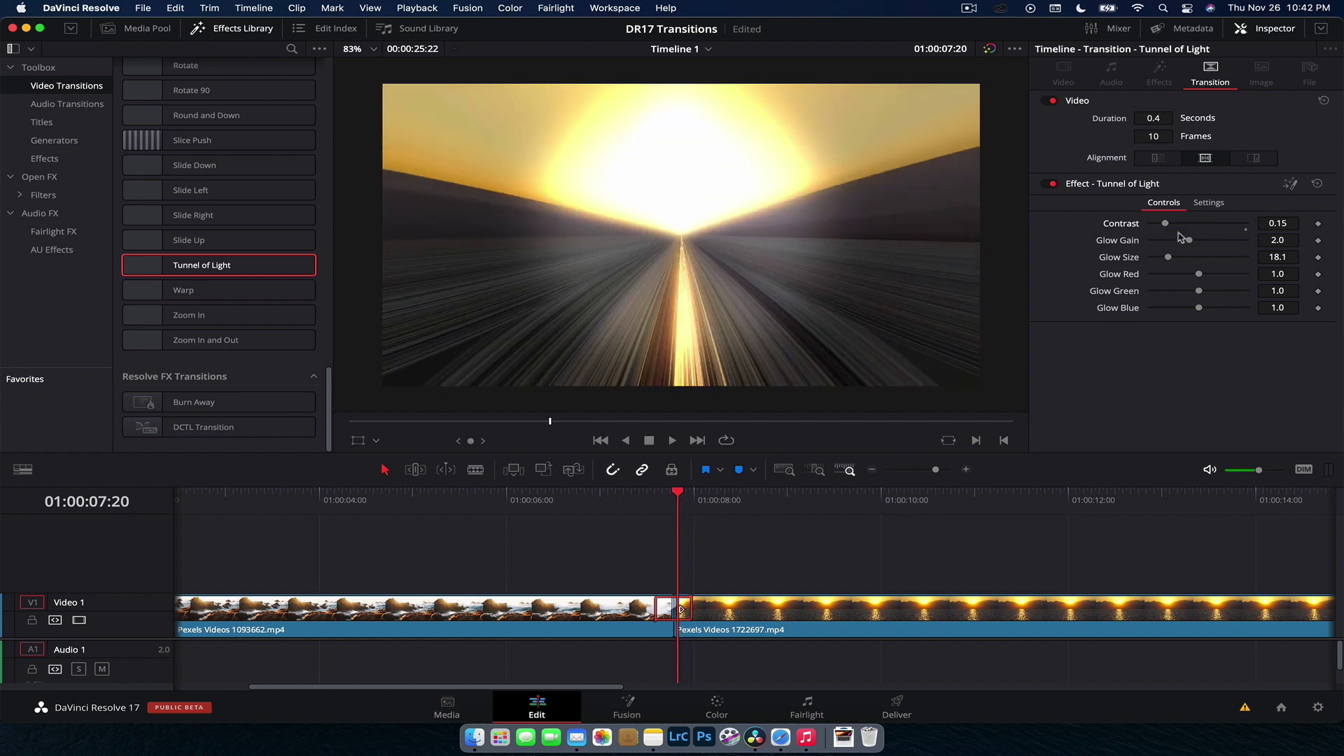
# Set Tunnel of Light's Glow Gain to 3.661, Glow Size to 97.6 and Glow Red to 0.0, and play it back
pyautogui.moveTo(1191, 240); pyautogui.dragTo(1138, 284)
pyautogui.press('Right')
pyautogui.press('Right')
pyautogui.press('Right')
pyautogui.press('Right')
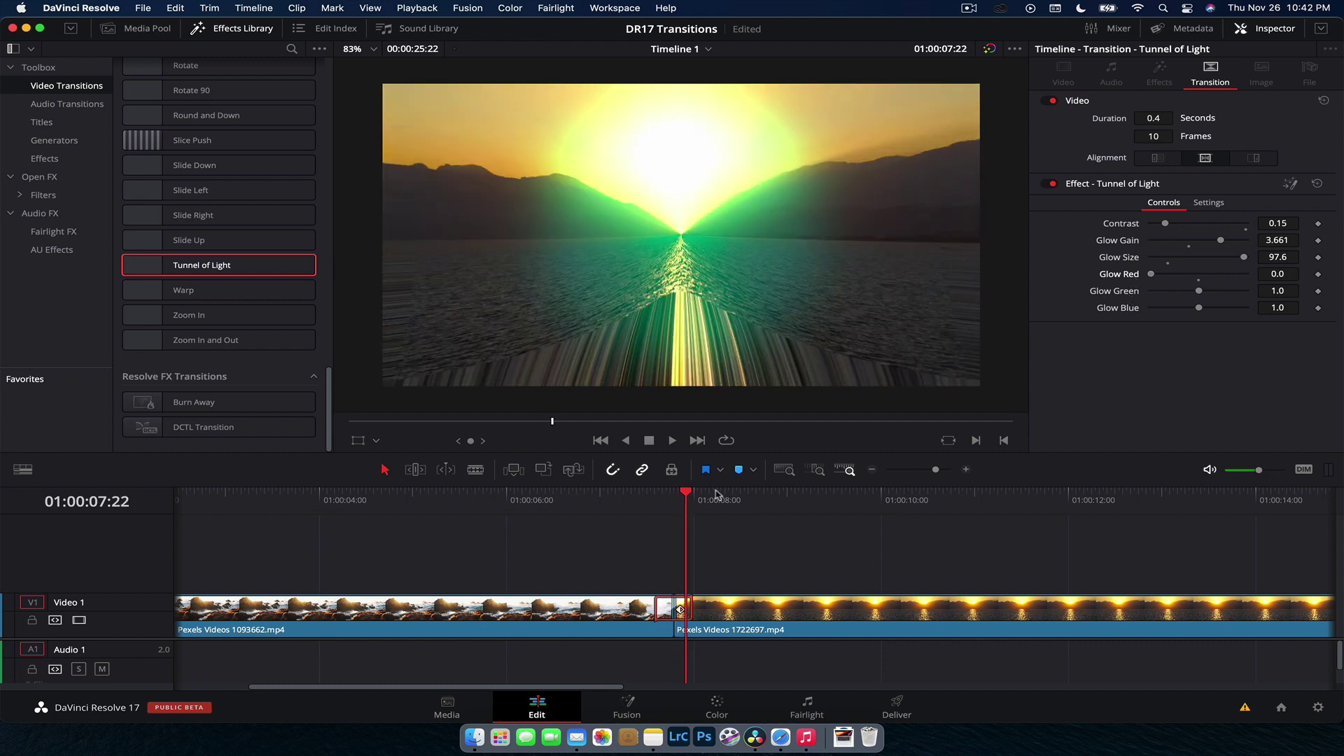
pyautogui.click(624, 512)
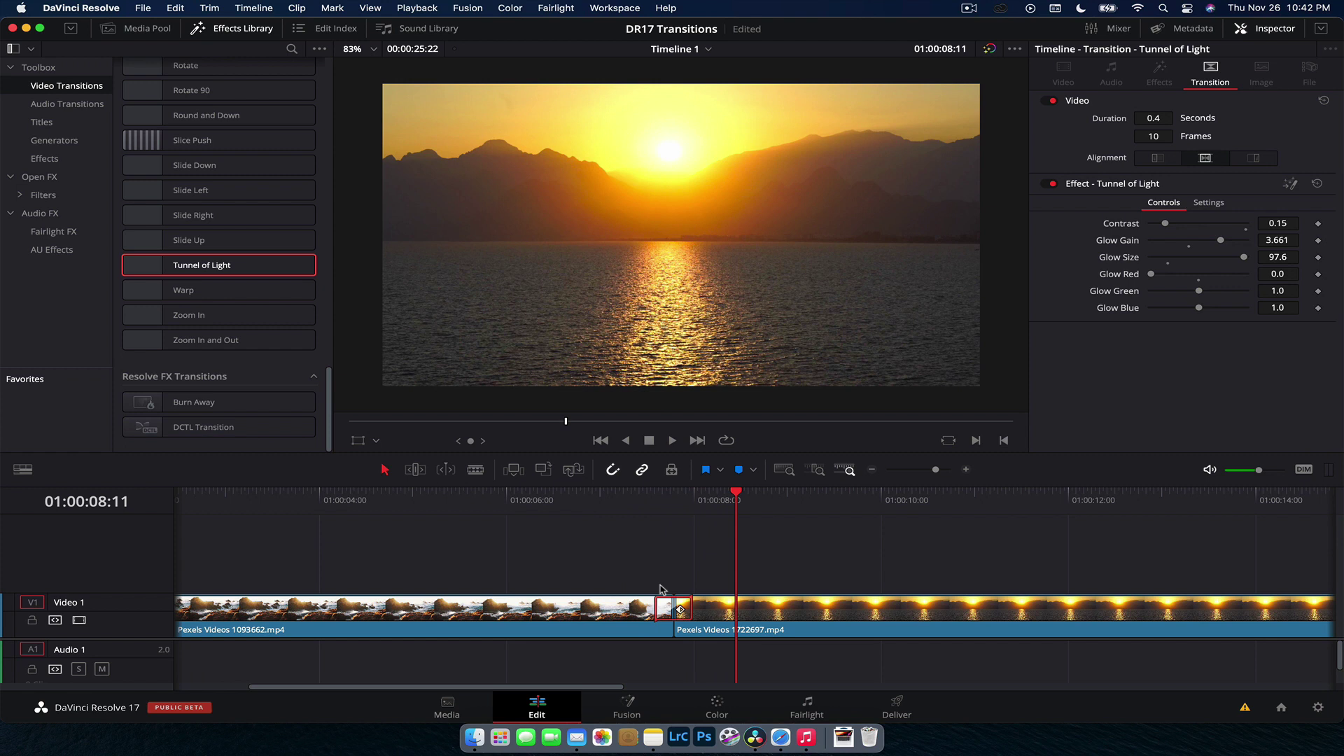
# Replace the Tunnel of Light transition at the cut with a 10-frame Warp and play it back twice
pyautogui.moveTo(184, 289); pyautogui.dragTo(669, 615)
pyautogui.click(621, 510)
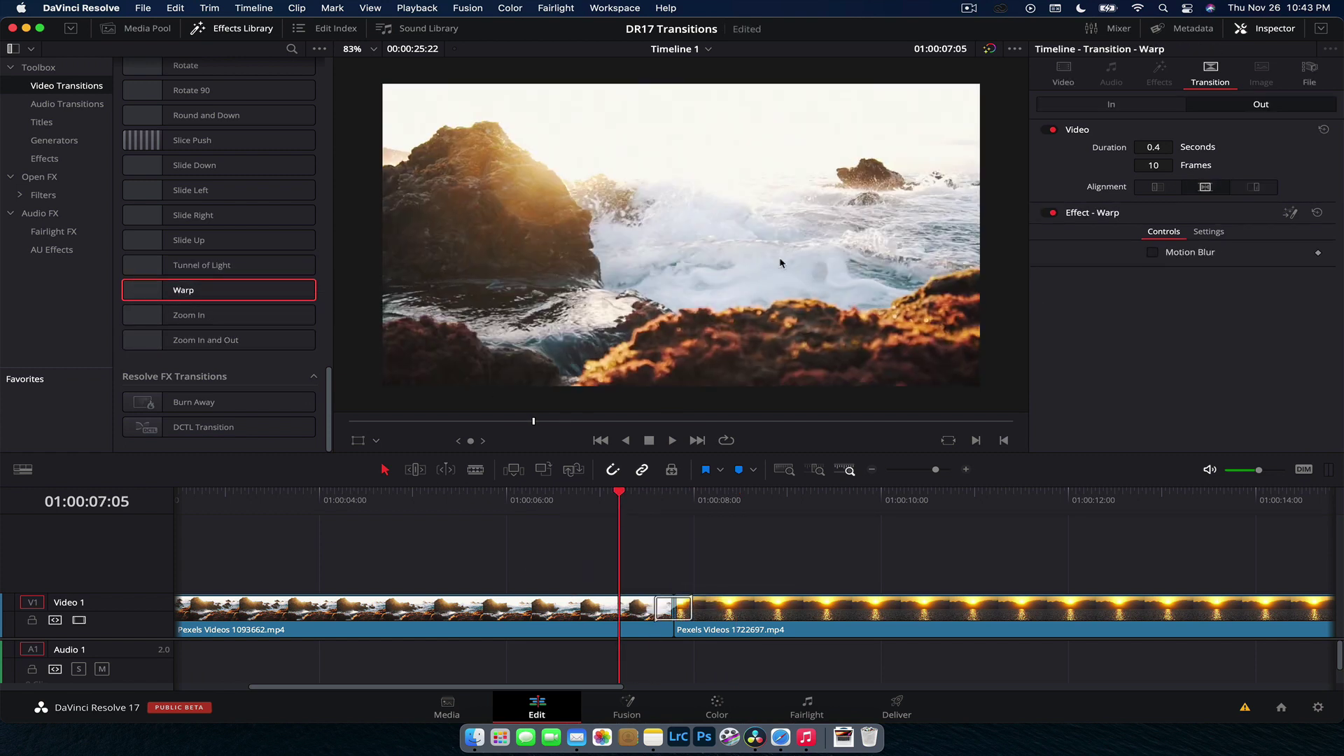
pyautogui.press('space')
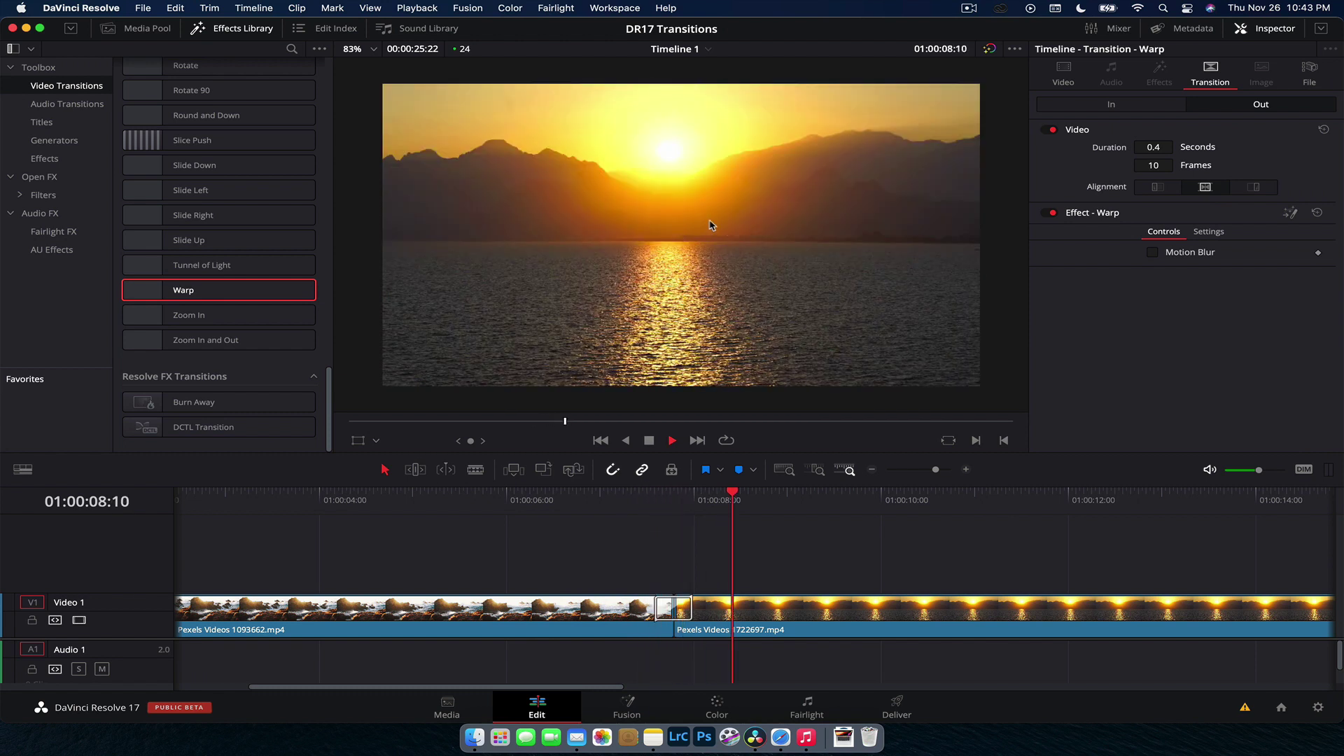
pyautogui.press('space')
pyautogui.click(650, 502)
pyautogui.press('space')
pyautogui.press('space')
# At 01:00:07:18, enable Warp's Motion Blur with Quality 6 and play the transition back
pyautogui.click(660, 497)
pyautogui.click(679, 611)
pyautogui.press('space')
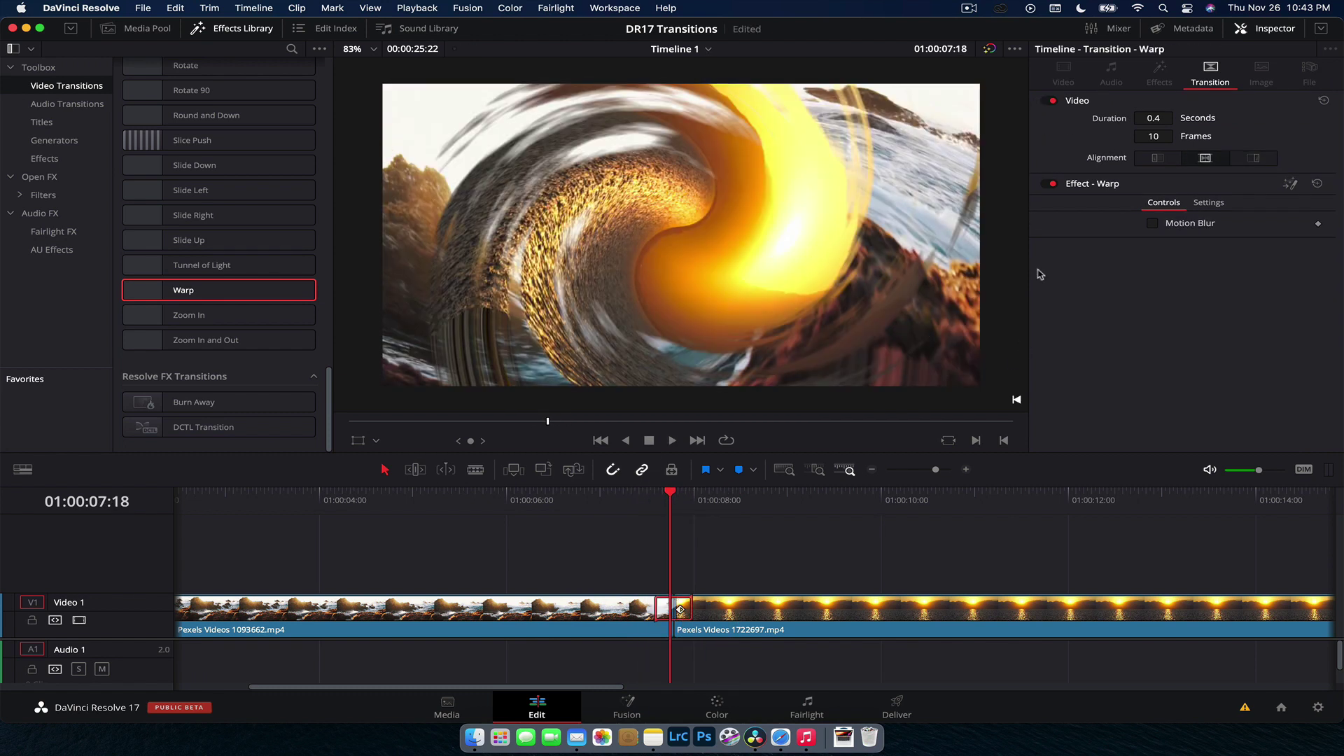
pyautogui.click(1153, 223)
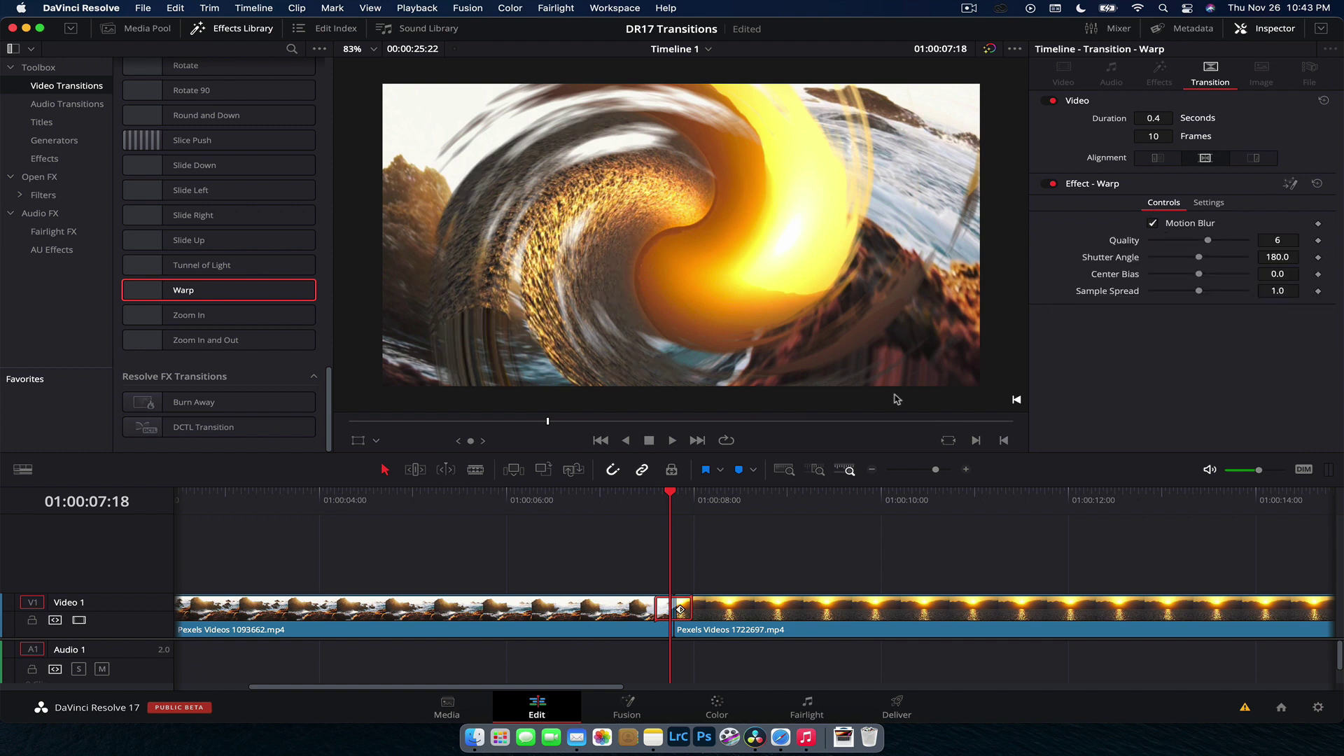
pyautogui.click(634, 509)
pyautogui.press('space')
pyautogui.press('space')
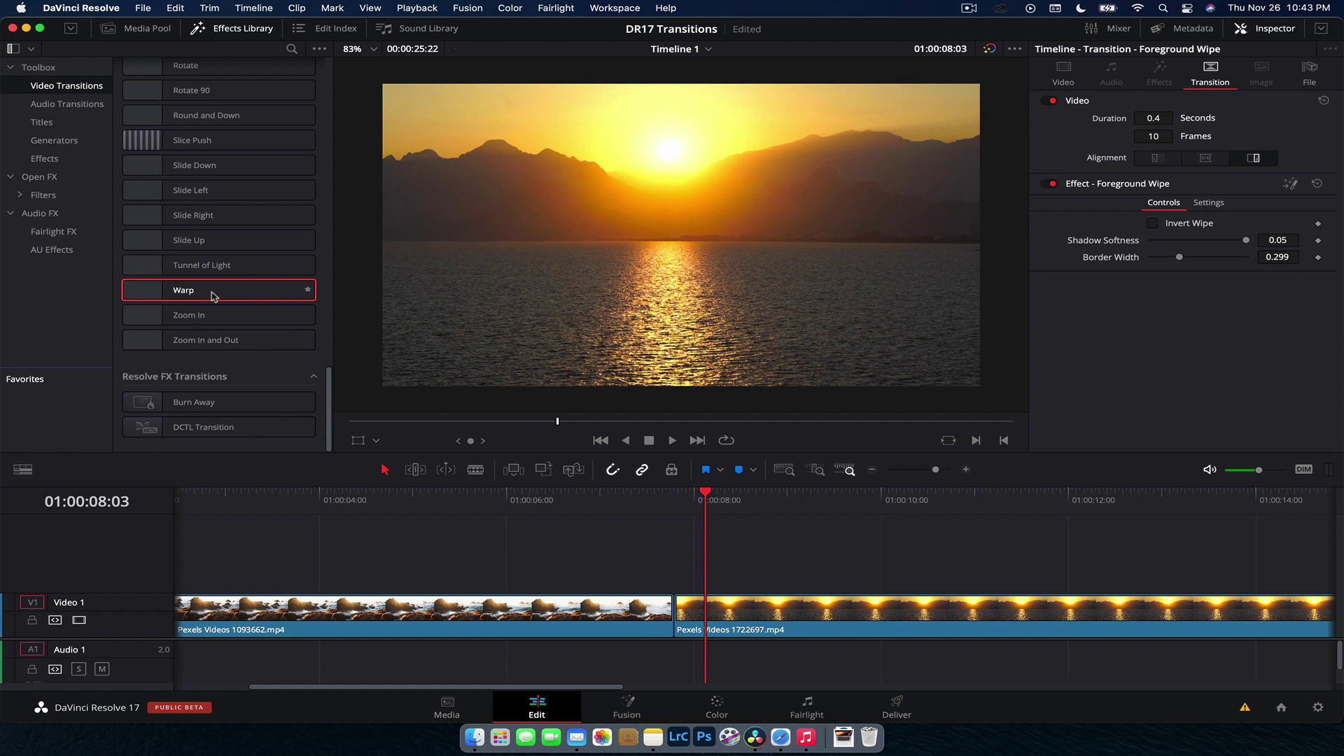
# Apply the Zoom In transition at the cut between the two clips and play it back from just before the cut
pyautogui.moveTo(210, 314); pyautogui.dragTo(673, 605)
pyautogui.click(653, 510)
pyautogui.press('space')
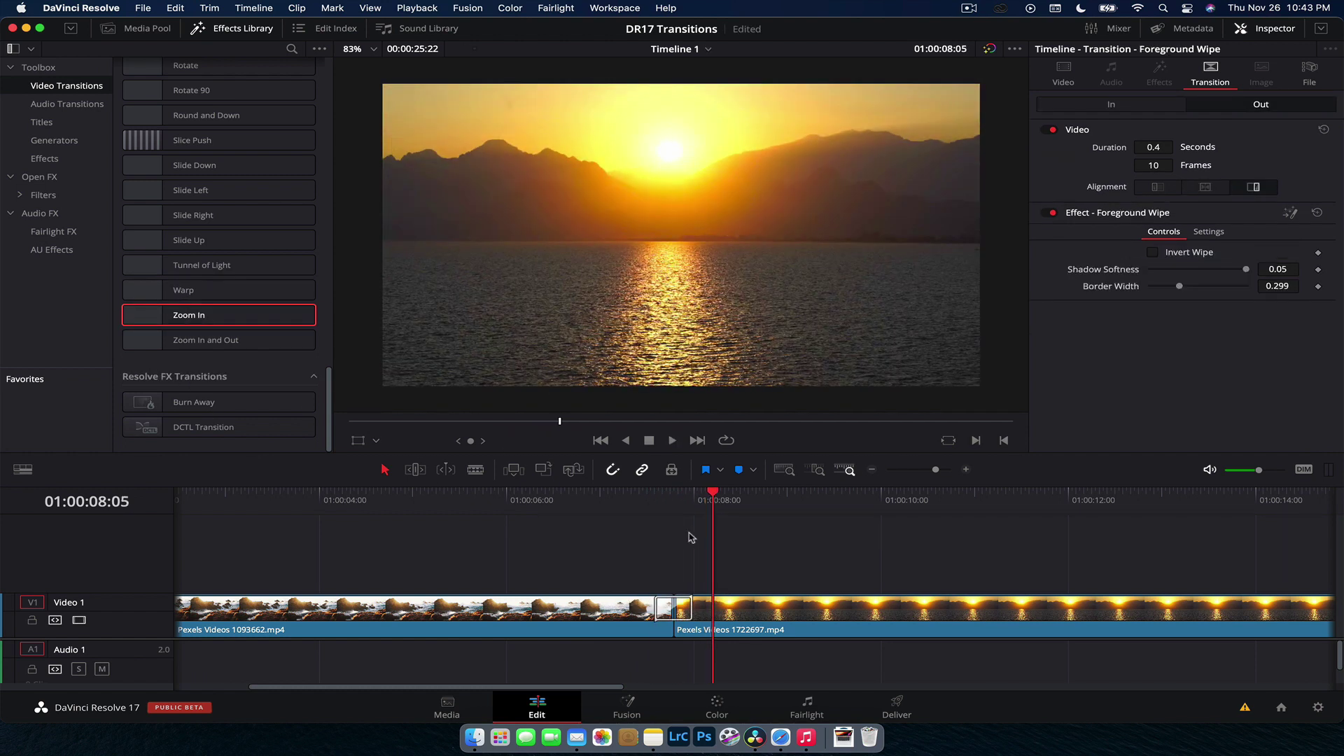
pyautogui.click(648, 501)
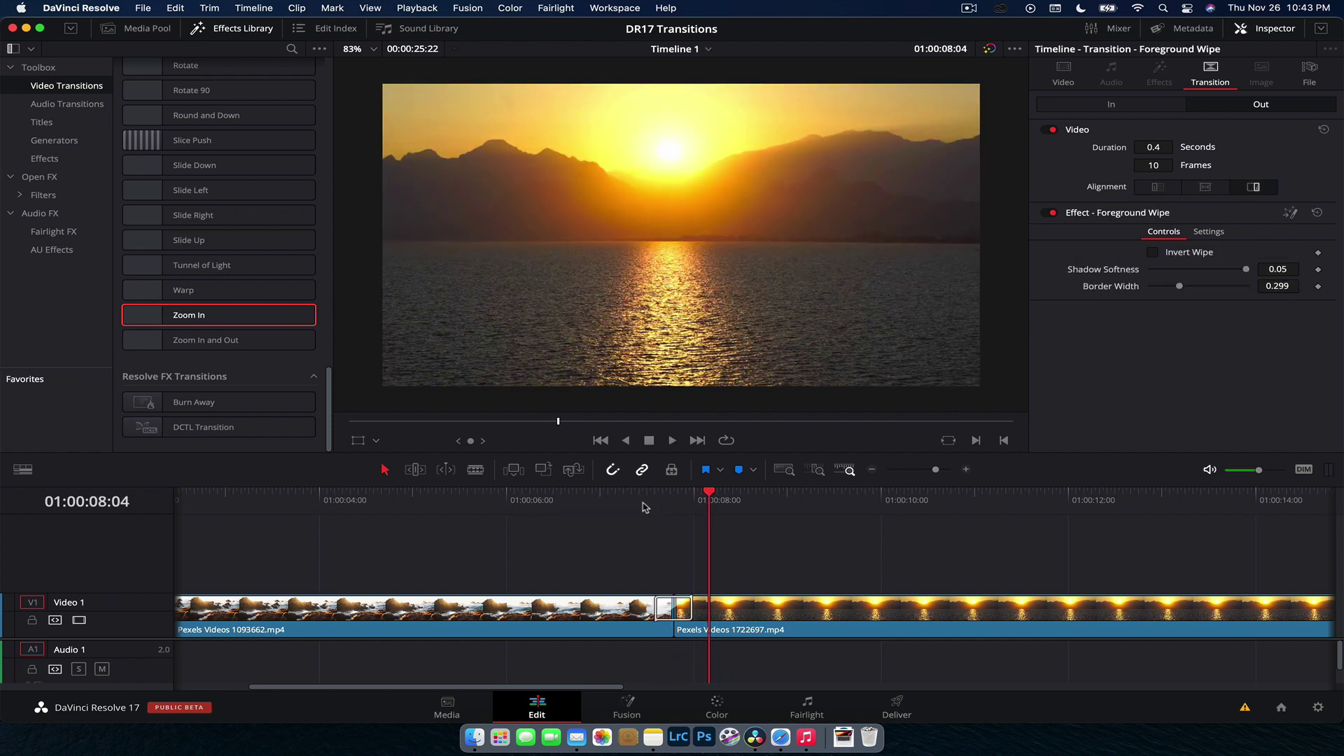
pyautogui.click(648, 501)
pyautogui.press('space')
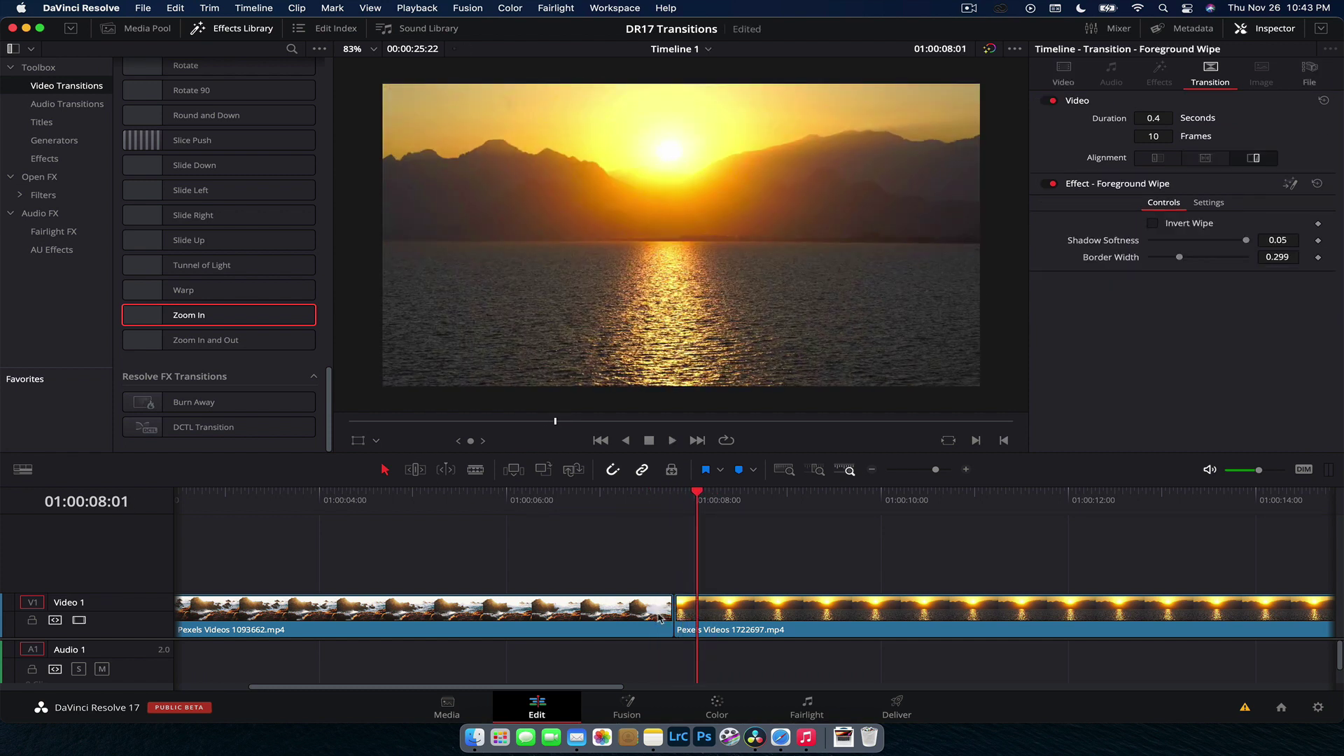
# Replace the transition at the cut with Zoom In and Out, set its Zoom Scale to 0.938 and enable Motion Blur
pyautogui.moveTo(207, 340); pyautogui.dragTo(674, 608)
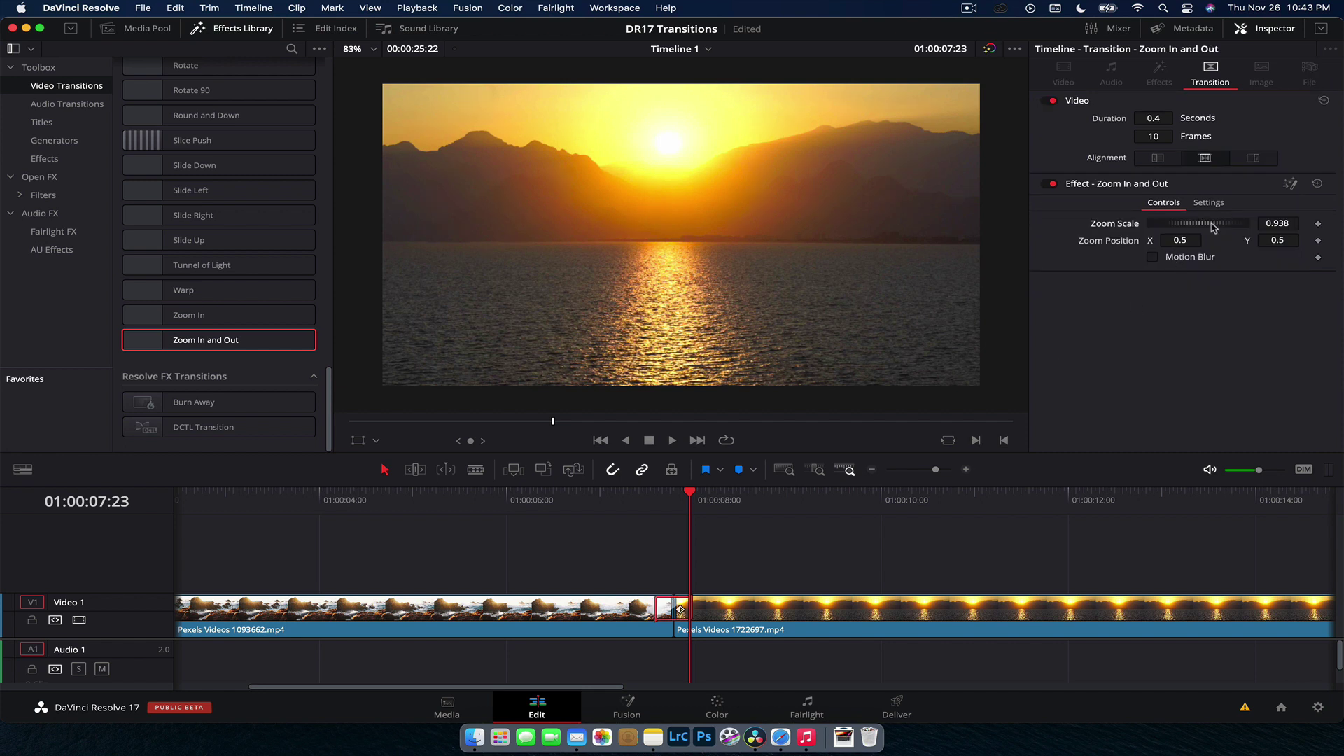
pyautogui.moveTo(1213, 227); pyautogui.dragTo(1128, 246)
pyautogui.doubleClick(1103, 224)
pyautogui.click(1152, 258)
# Play back Zoom In and Out from 01:00:07:14, replay it, and delete the transition from the cut
pyautogui.click(654, 504)
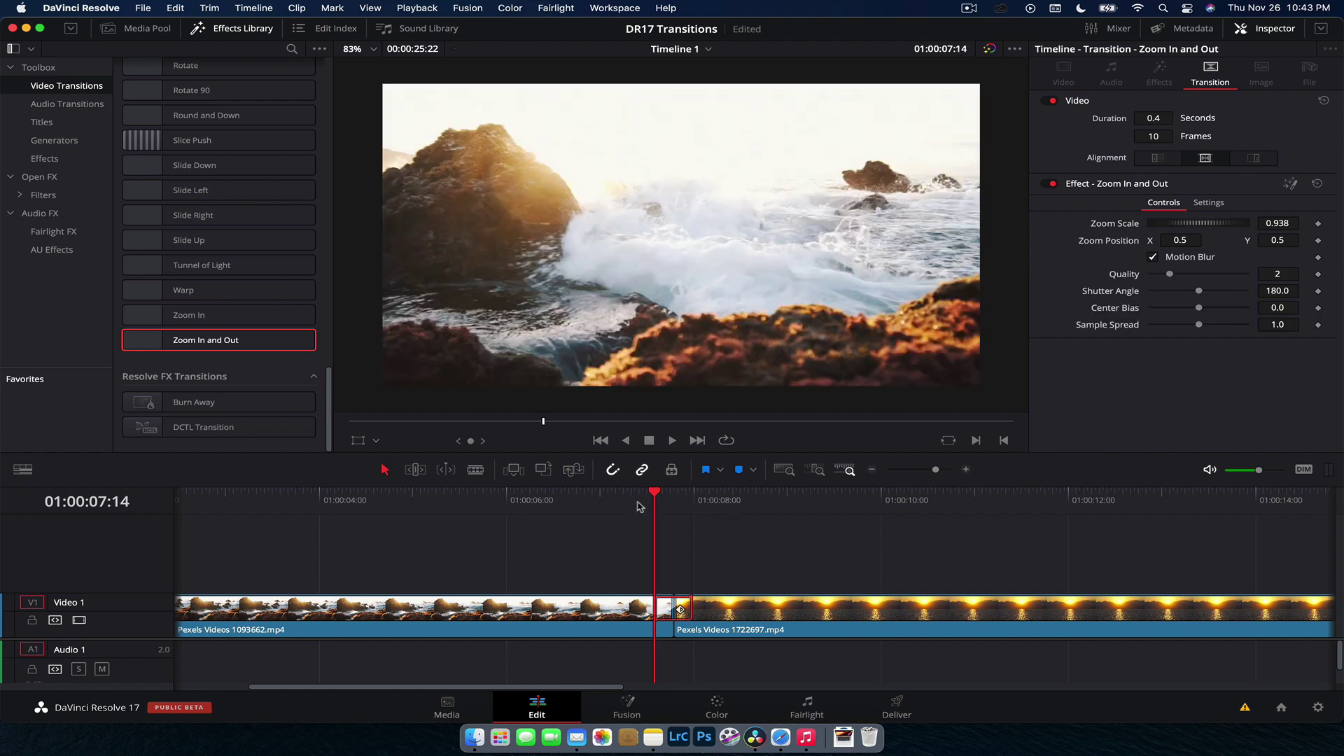
pyautogui.press('space')
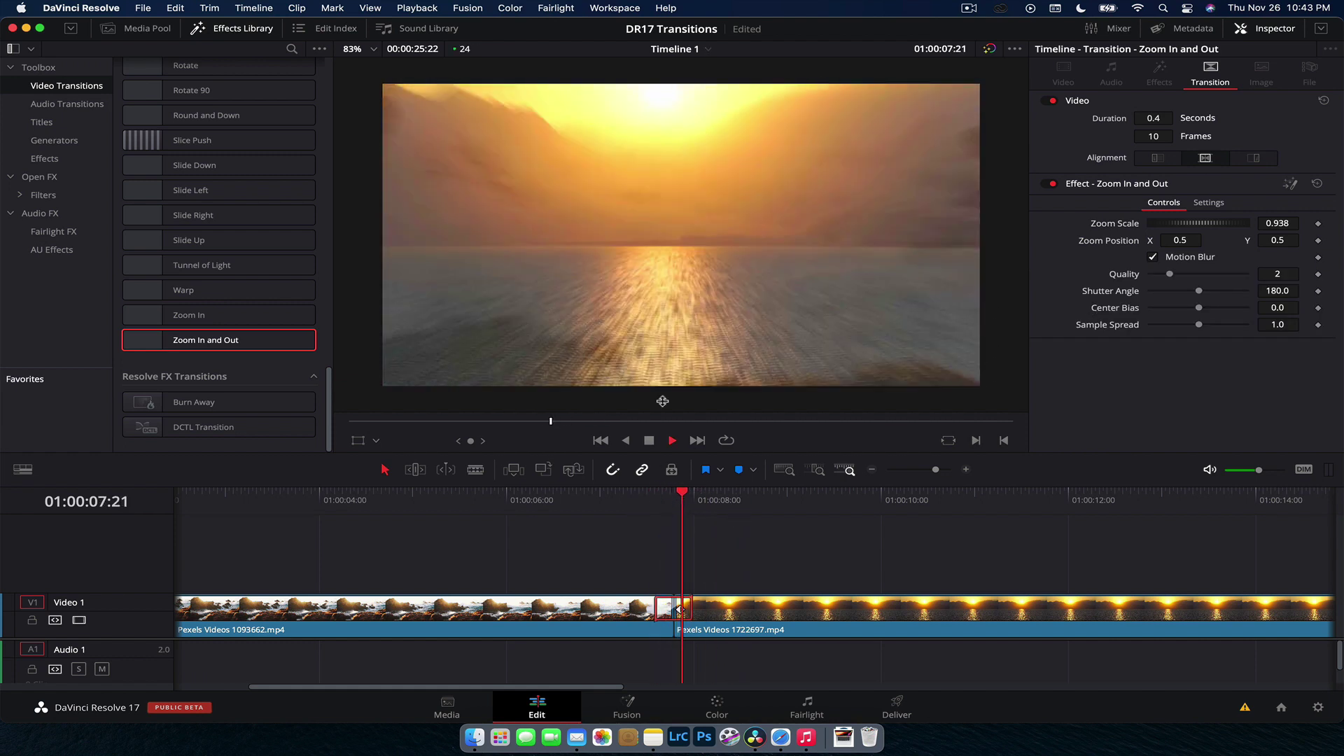
pyautogui.click(631, 505)
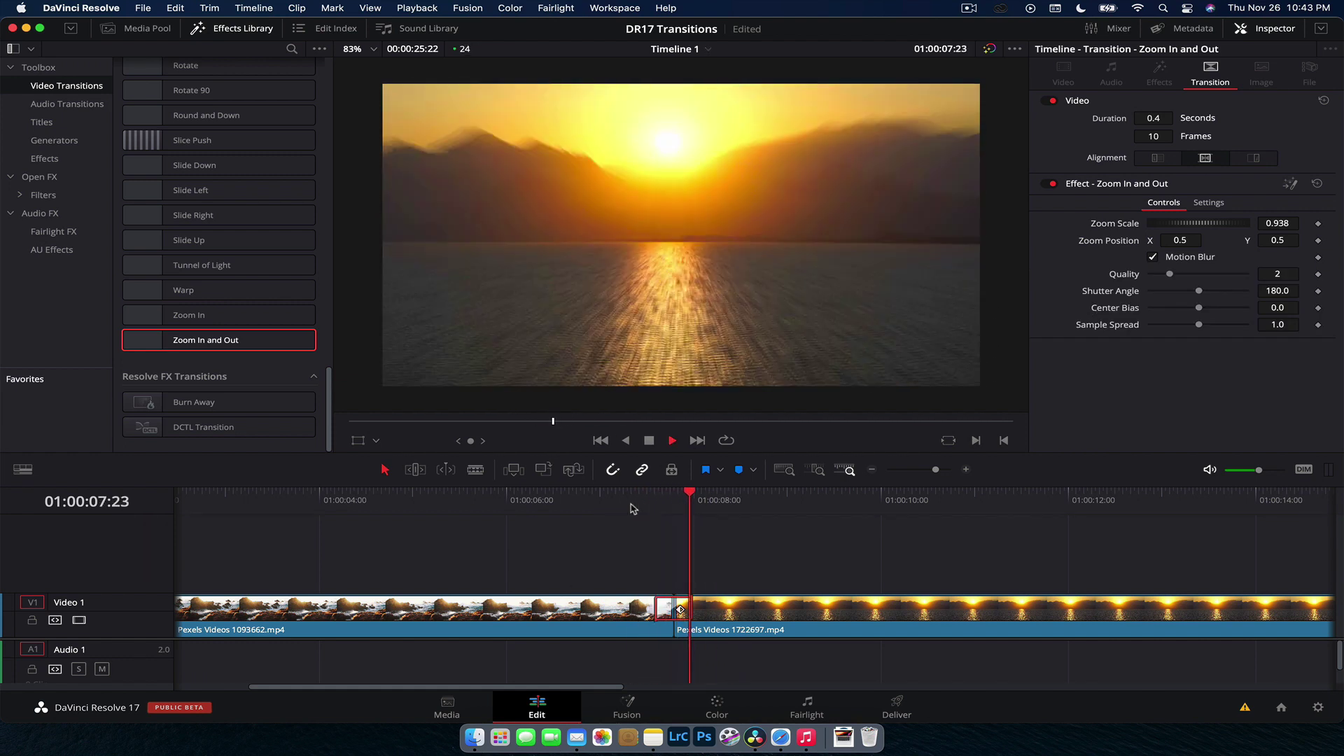
pyautogui.press('space')
pyautogui.press('Delete')
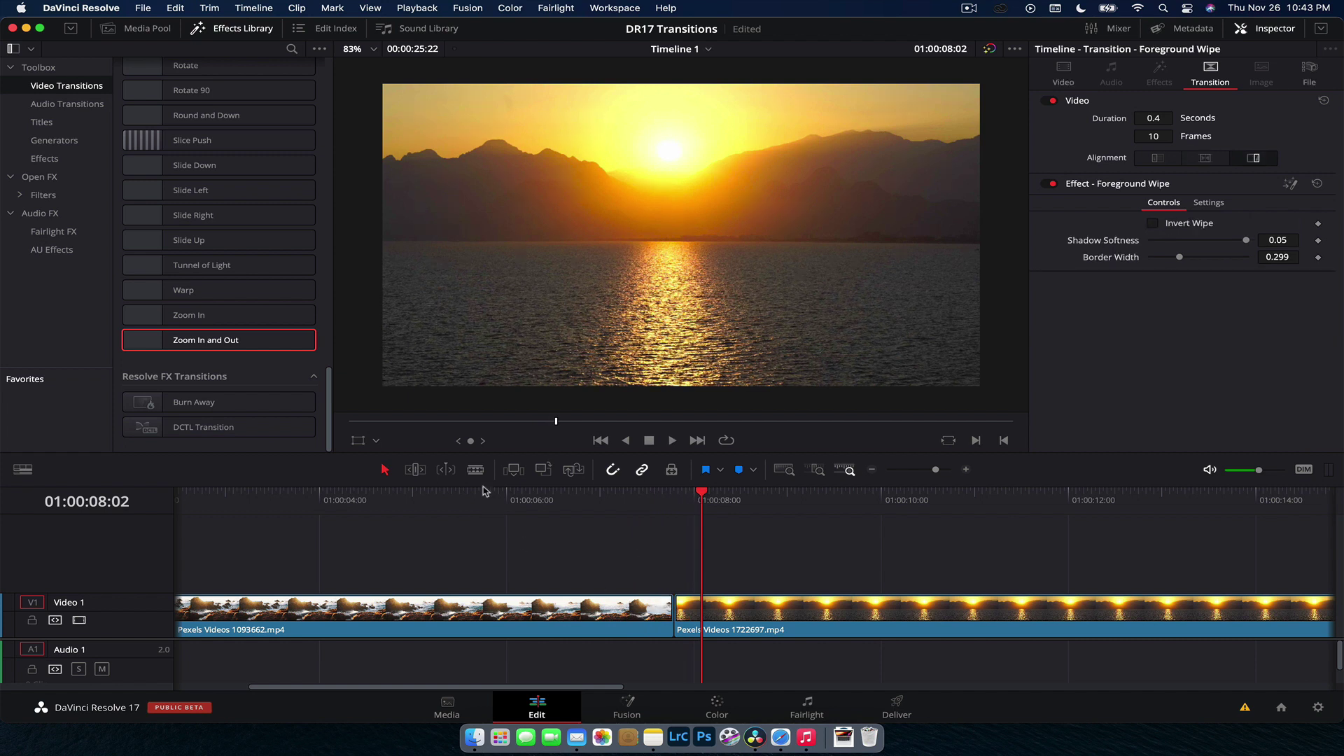
# Apply Zoom In at the cut again with a 6-frame duration and set its Zoom Scale to 2.304
pyautogui.moveTo(245, 315); pyautogui.dragTo(674, 607)
pyautogui.click(655, 508)
pyautogui.press('space')
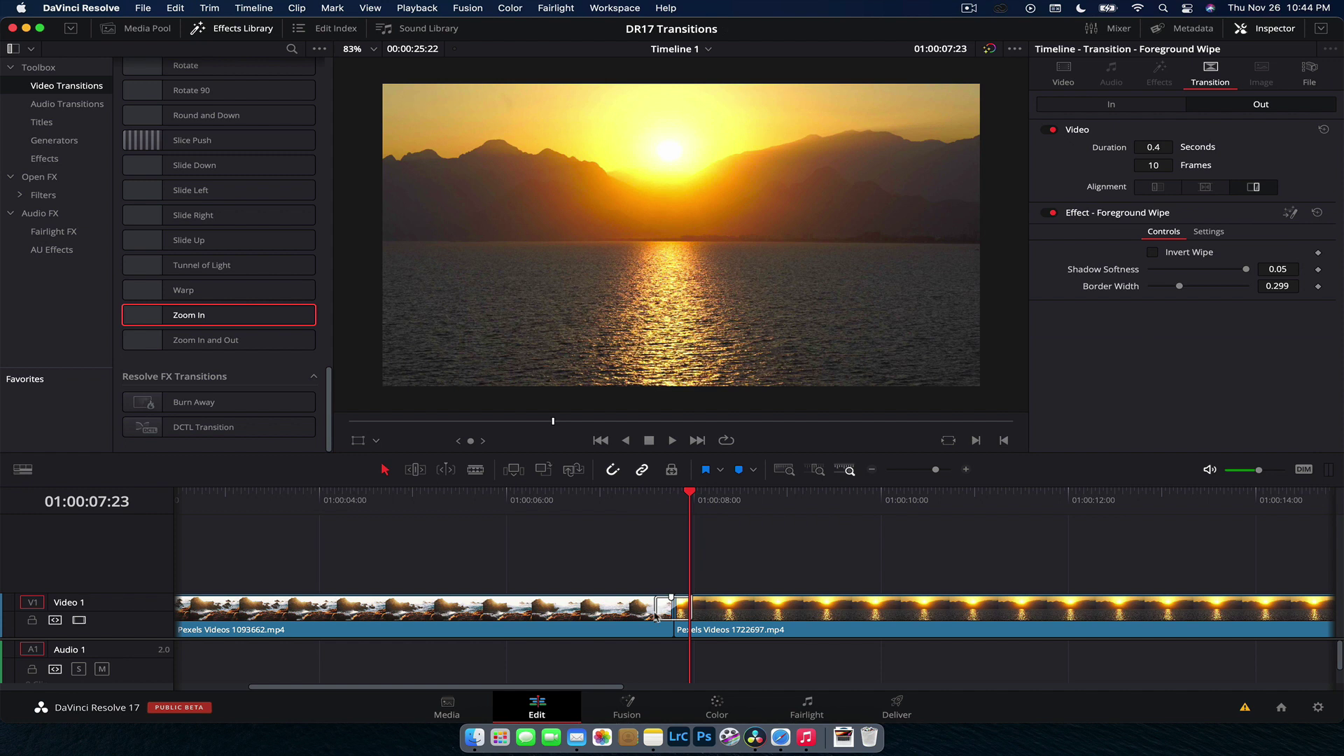
pyautogui.click(658, 609)
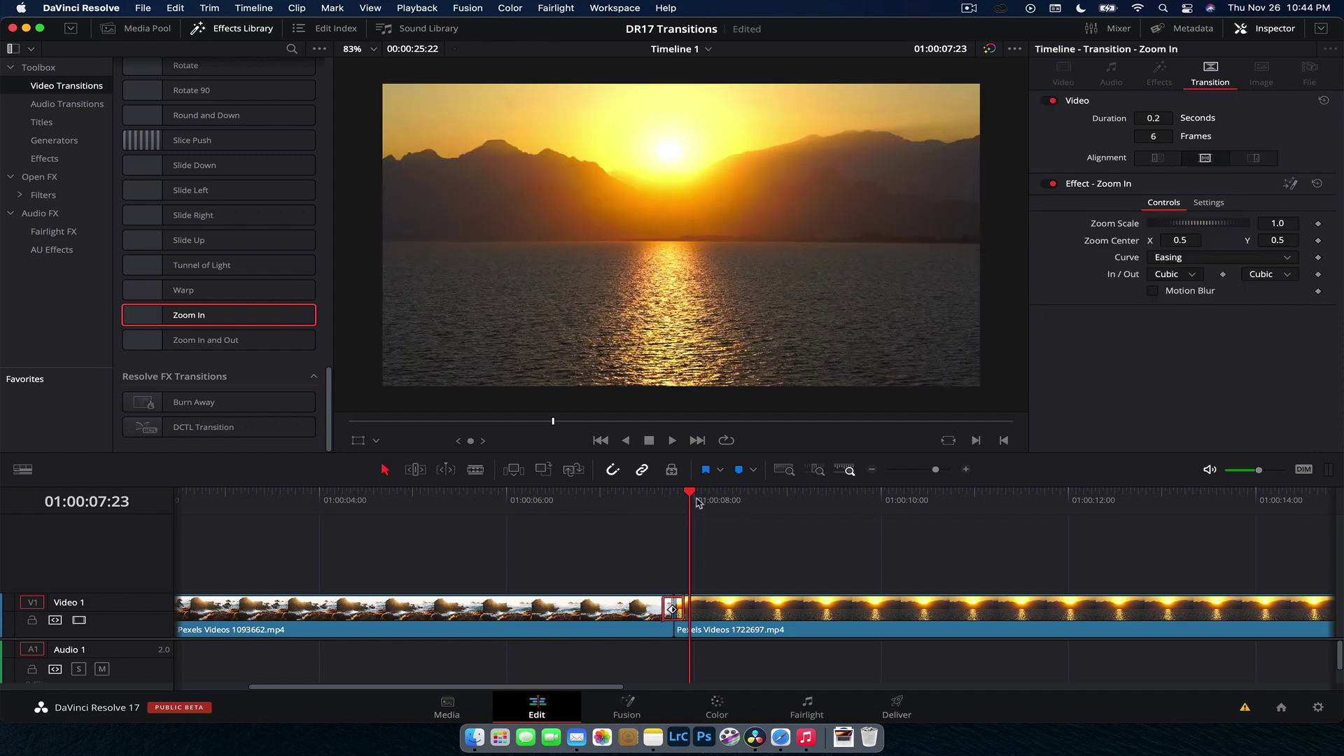
pyautogui.click(663, 508)
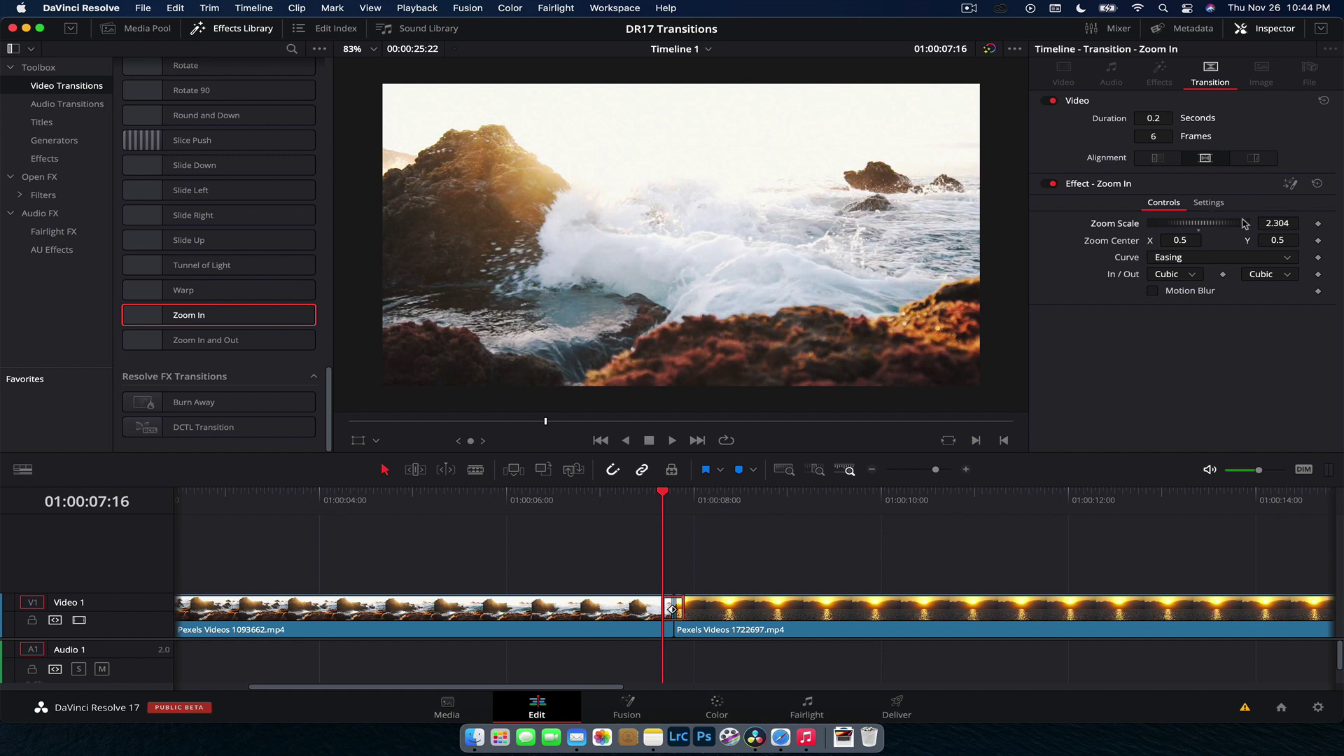
# Play the Zoom In transition twice, scrub through it to 01:00:07:22 and delete it from the cut
pyautogui.click(620, 510)
pyautogui.press('space')
pyautogui.press('space')
pyautogui.click(645, 512)
pyautogui.press('space')
pyautogui.press('space')
pyautogui.moveTo(658, 510); pyautogui.dragTo(686, 505)
pyautogui.press('BackSpace')
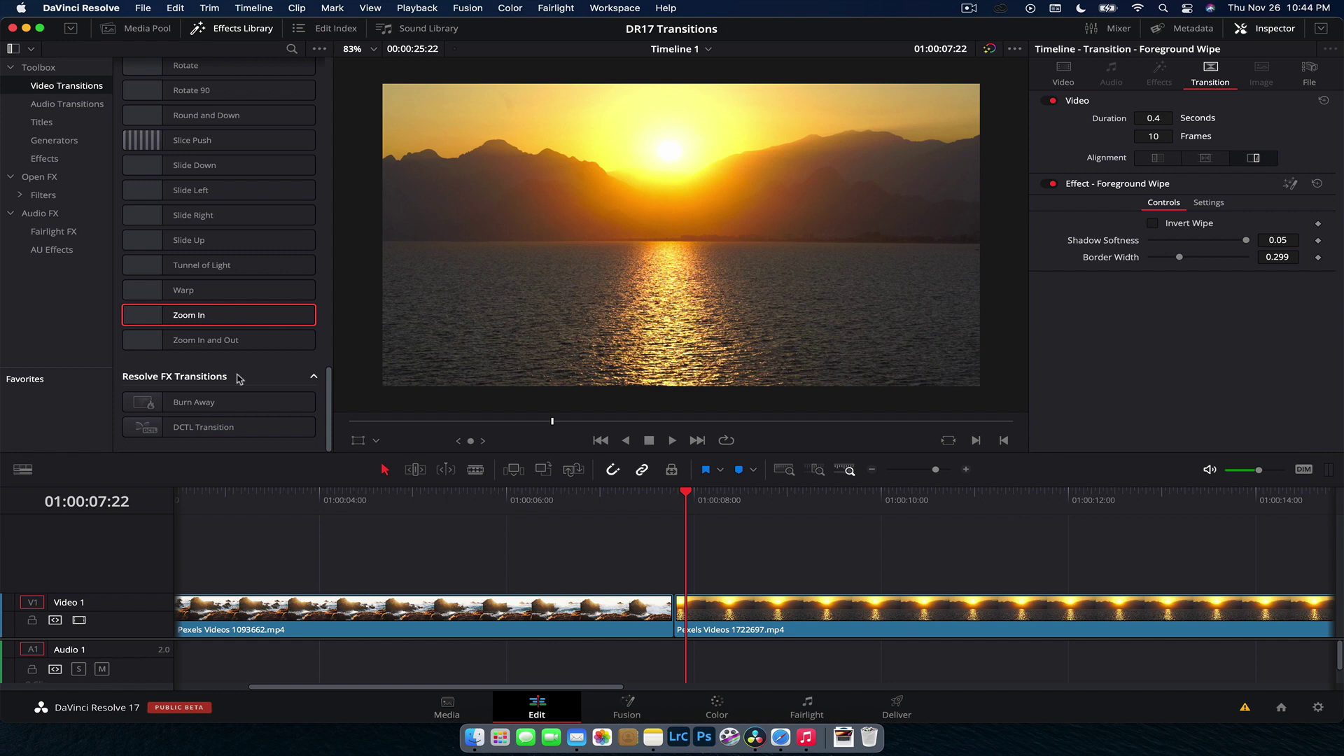
# Try the Burn Away transition at the cut between the two clips and place the playhead at 01:00:07:14
pyautogui.moveTo(182, 401); pyautogui.dragTo(660, 553)
pyautogui.click(652, 510)
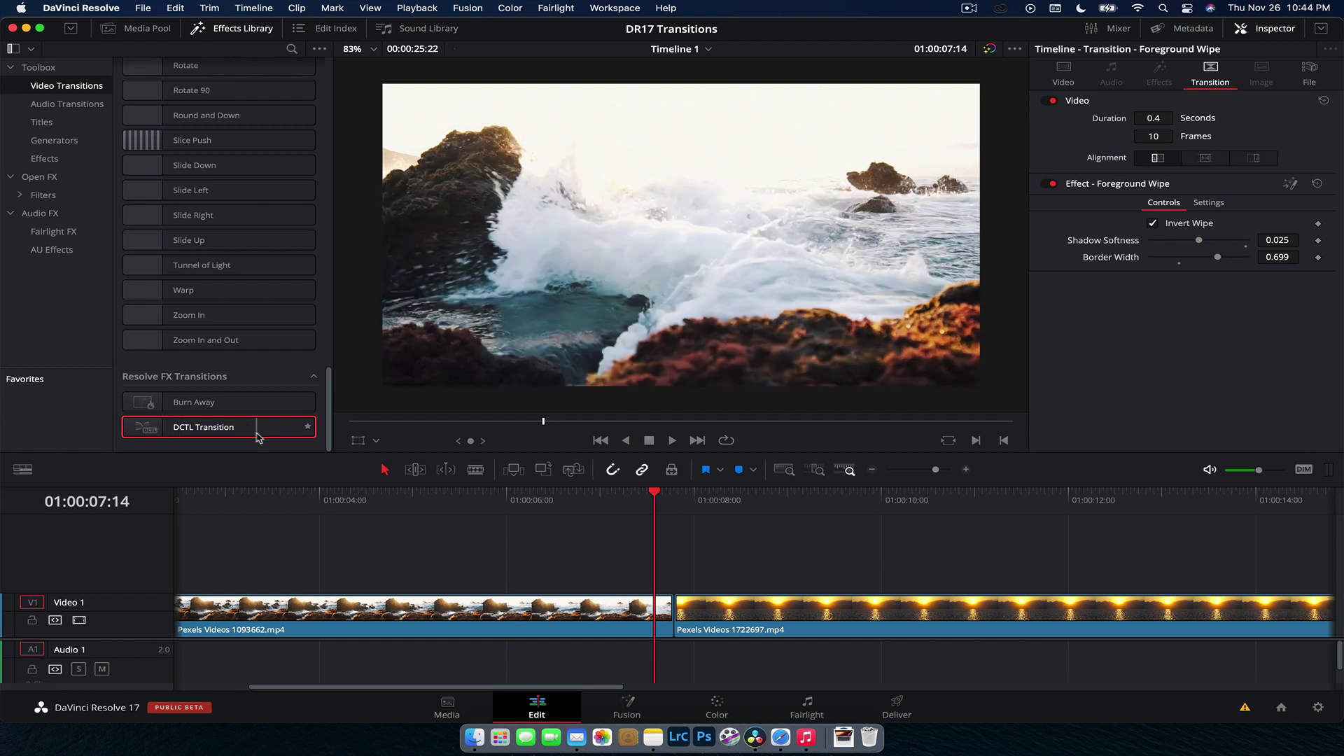
pyautogui.scroll(3, 226, 247)
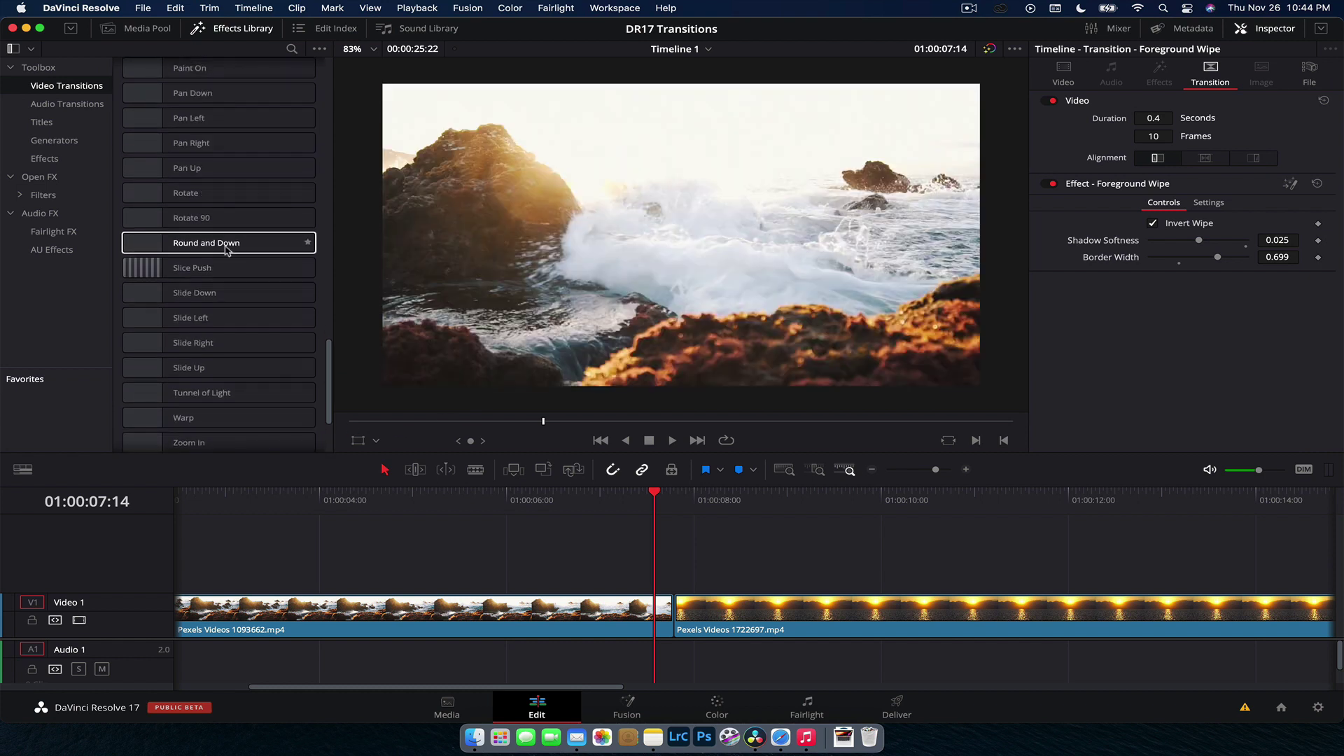
pyautogui.scroll(9, 226, 247)
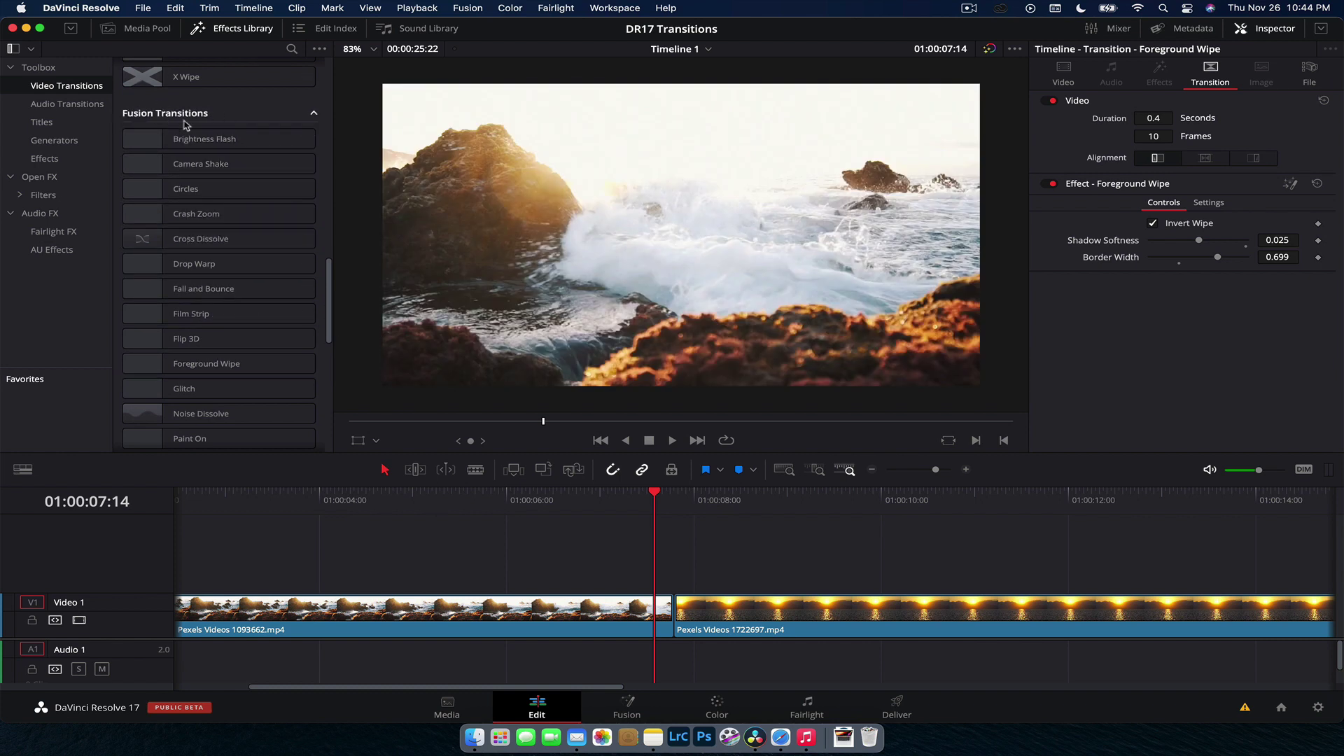
pyautogui.scroll(-3, 264, 351)
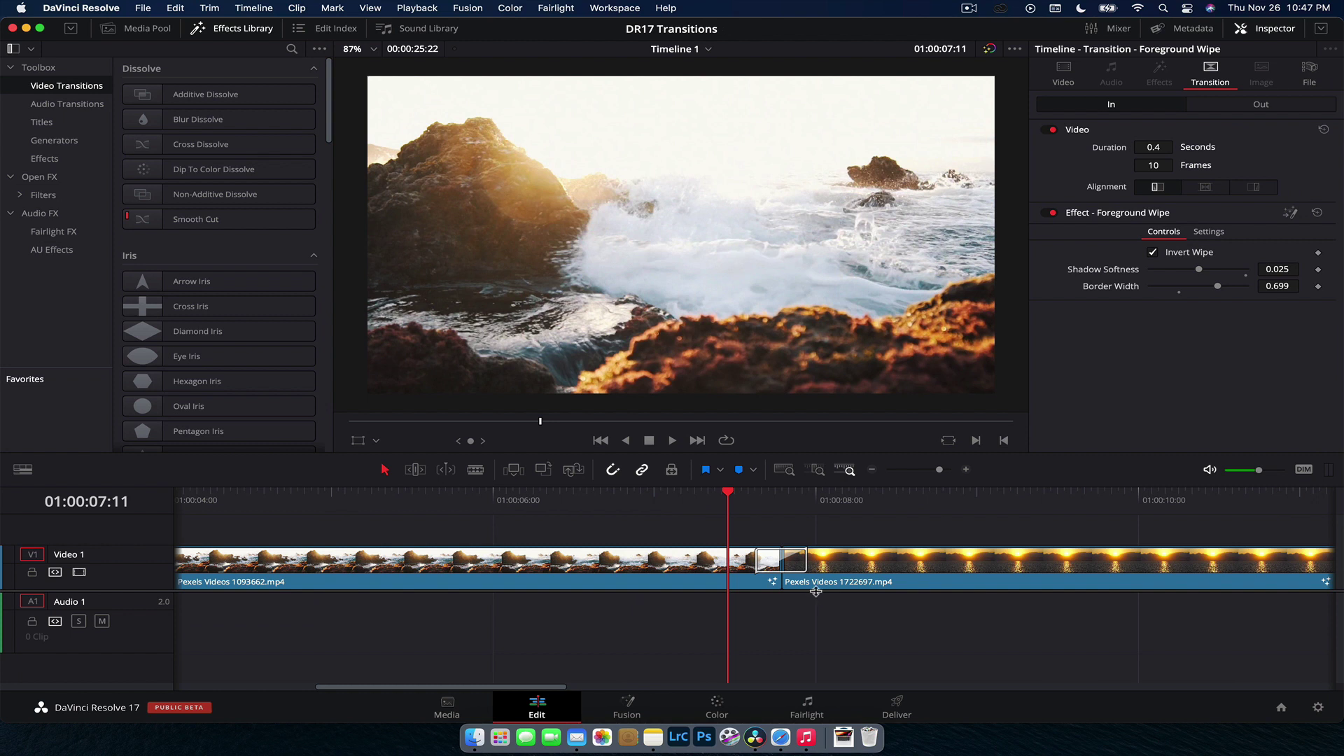
pyautogui.scroll(2, 815, 592)
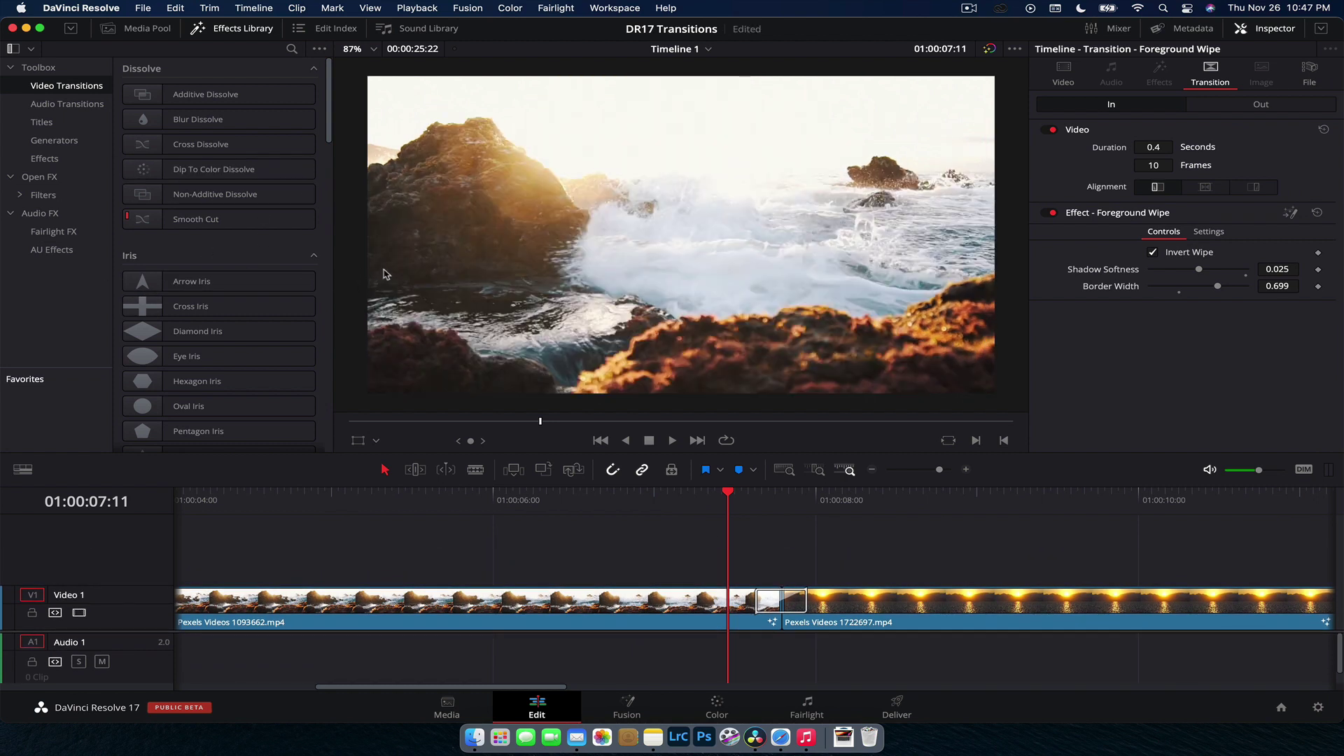
pyautogui.scroll(-3, 538, 268)
pyautogui.scroll(1, 539, 268)
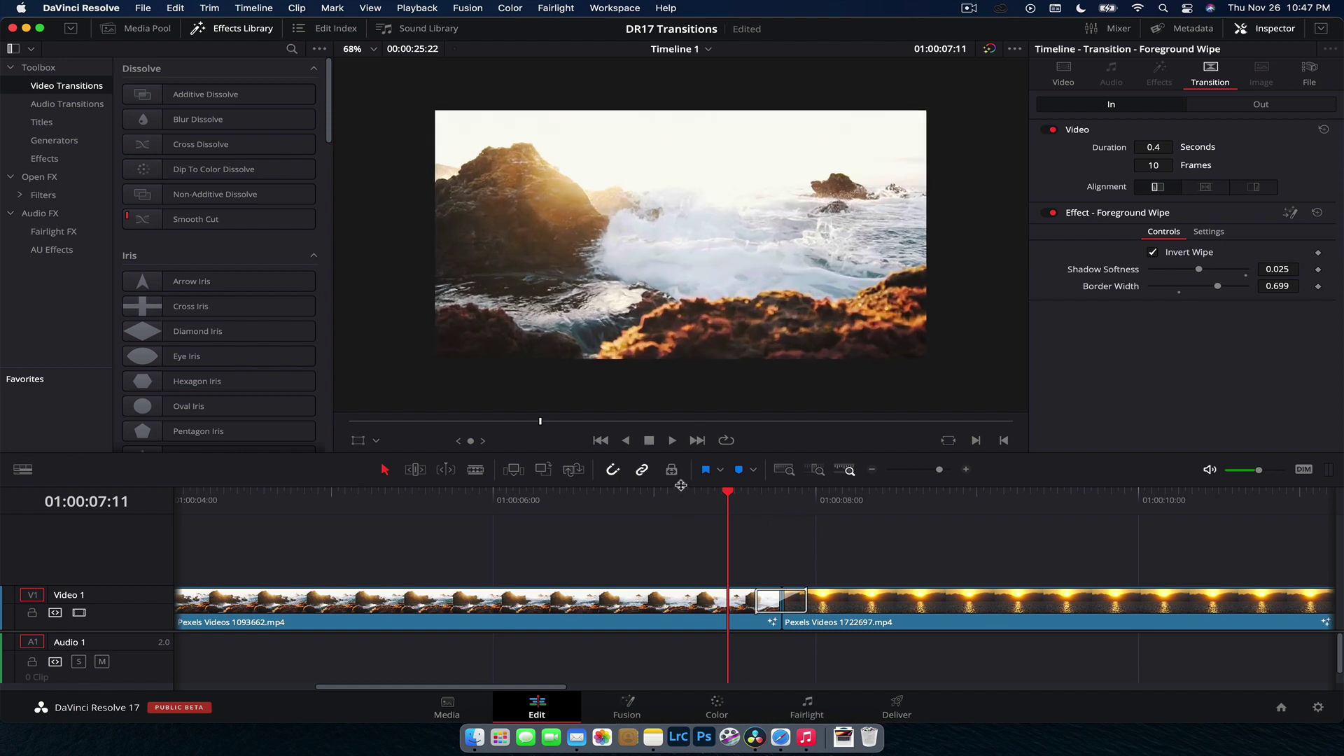
# Make the timeline area taller and open the Zoom In transition at the cut in the Fusion page
pyautogui.moveTo(681, 485); pyautogui.dragTo(684, 452)
pyautogui.click(766, 588)
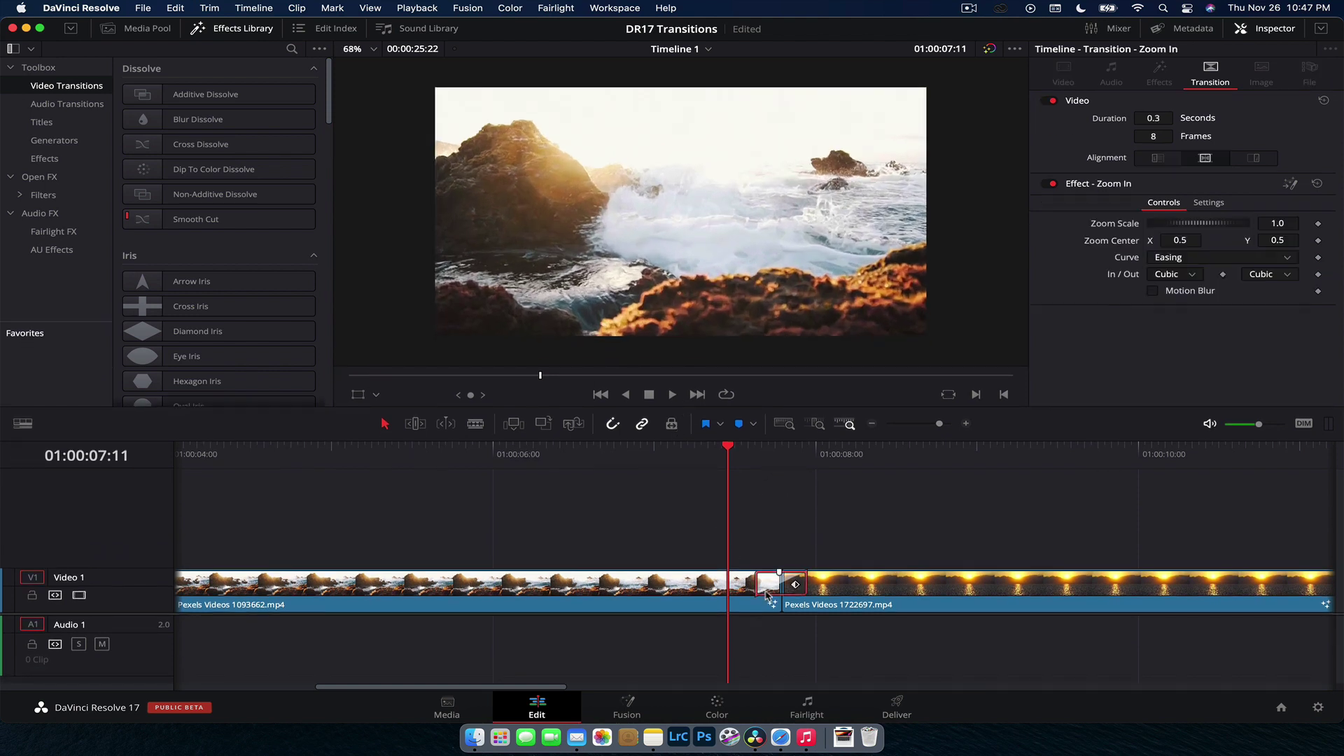
pyautogui.rightClick(768, 591)
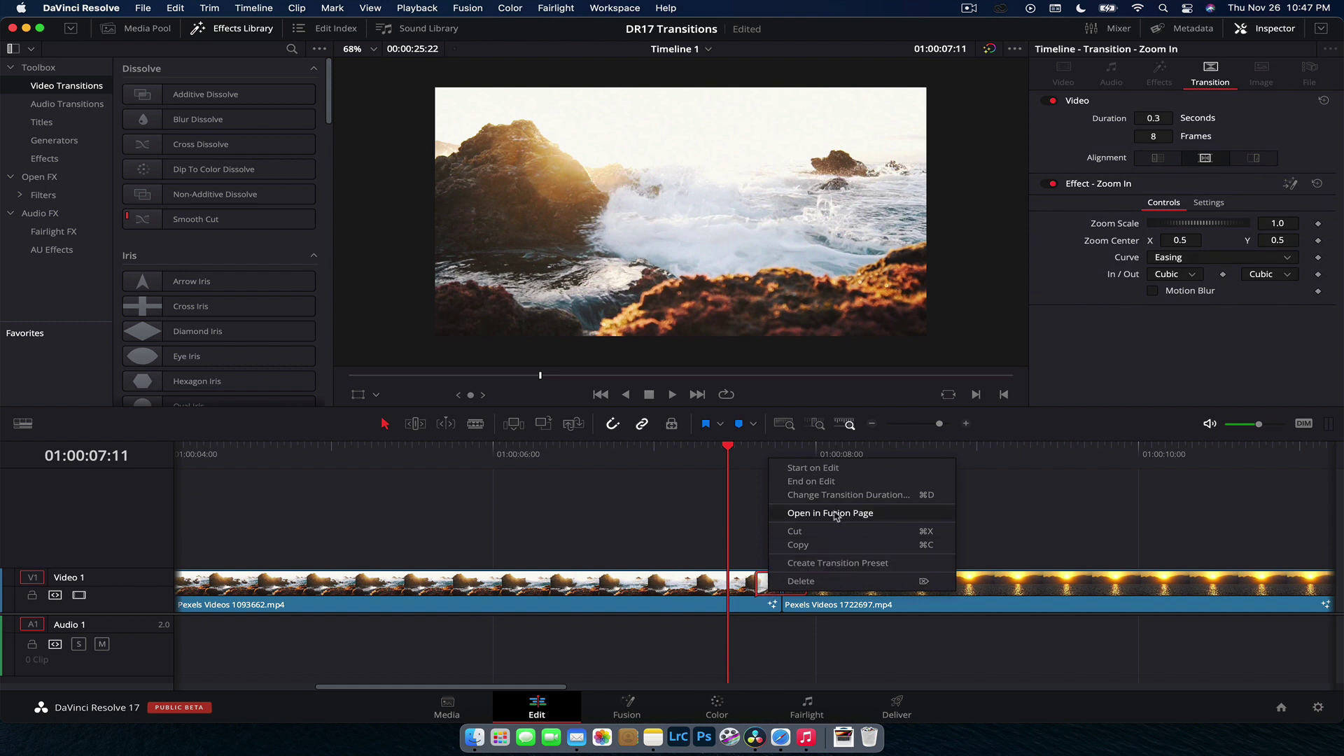
pyautogui.click(866, 520)
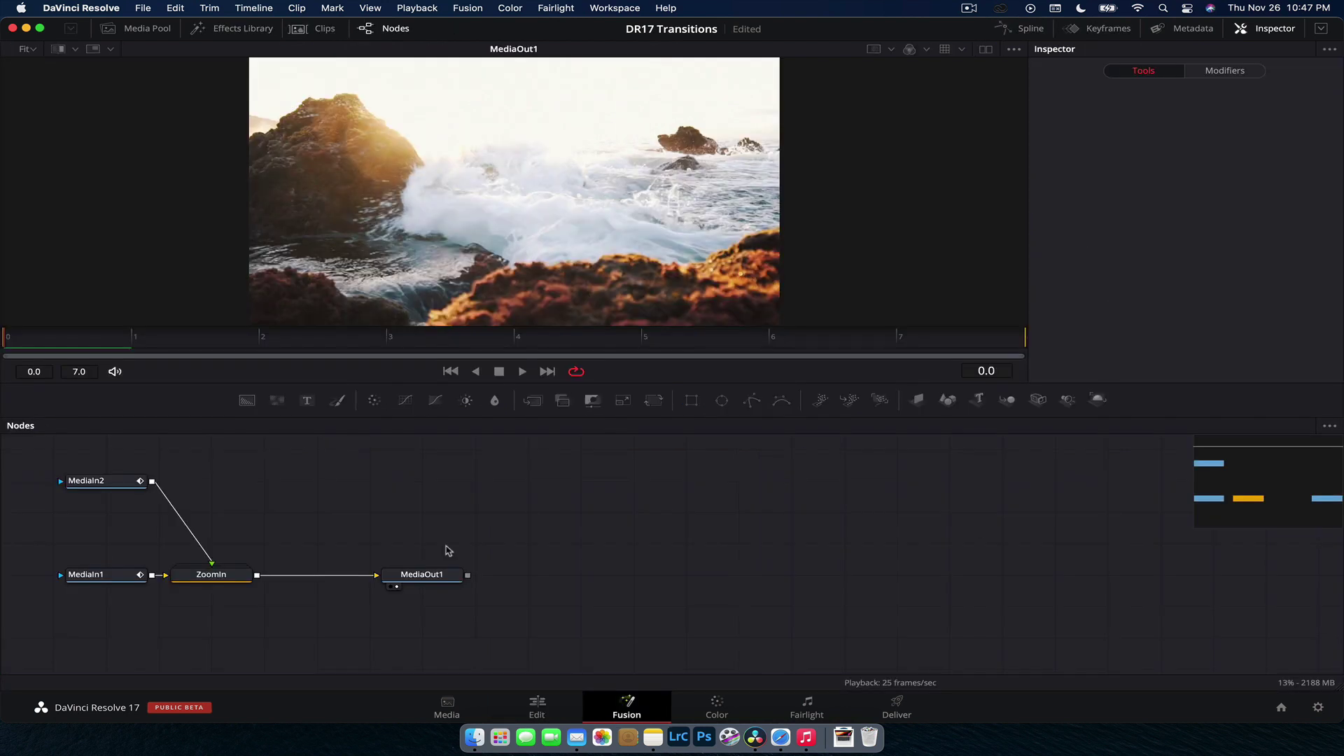
# Select the transition's nodes and spread them out across the node graph, with MediaOut1 further from ZoomIn
pyautogui.moveTo(14, 456); pyautogui.dragTo(462, 603)
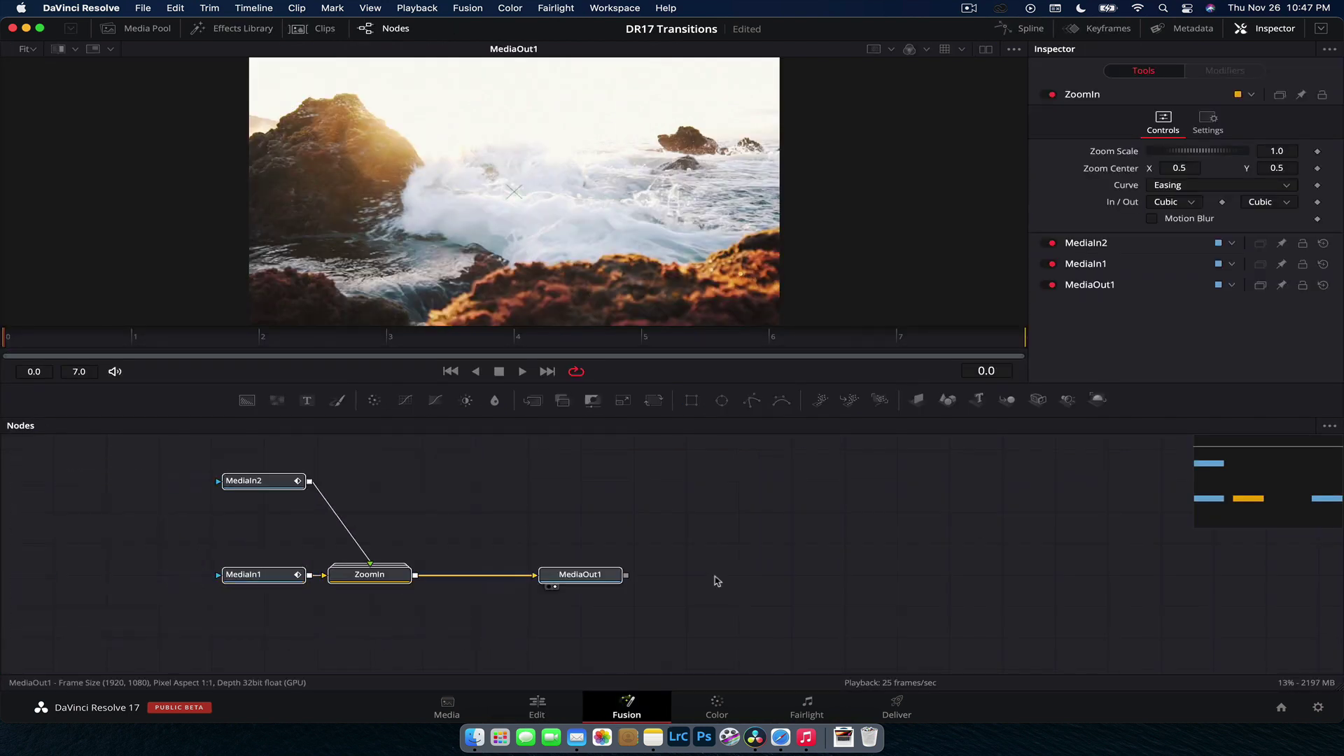
pyautogui.moveTo(632, 576); pyautogui.dragTo(736, 581)
pyautogui.click(672, 528)
pyautogui.moveTo(376, 462); pyautogui.dragTo(587, 666)
pyautogui.moveTo(534, 558); pyautogui.dragTo(428, 559)
# Expand the ZoomIn group to examine its FG, BG and Dissolve nodes, and collapse it again
pyautogui.click(445, 562)
pyautogui.doubleClick(444, 558)
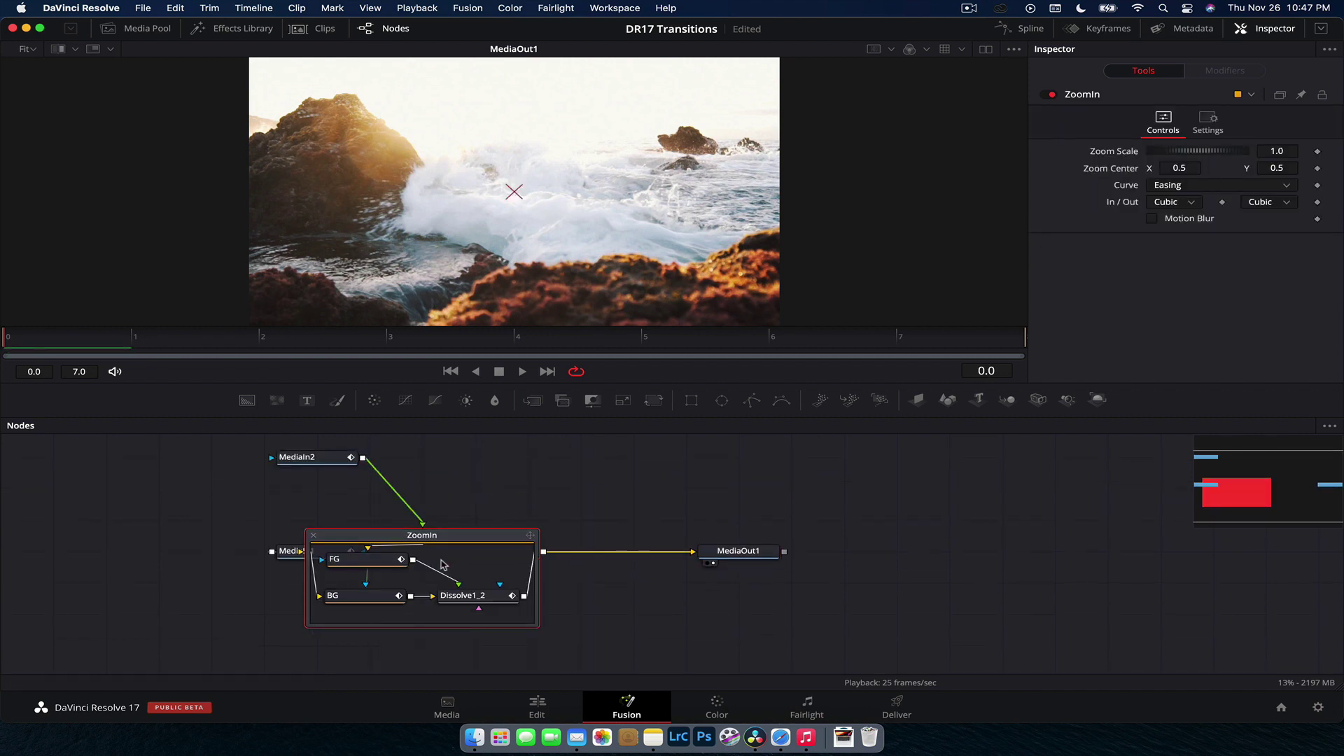
pyautogui.click(314, 537)
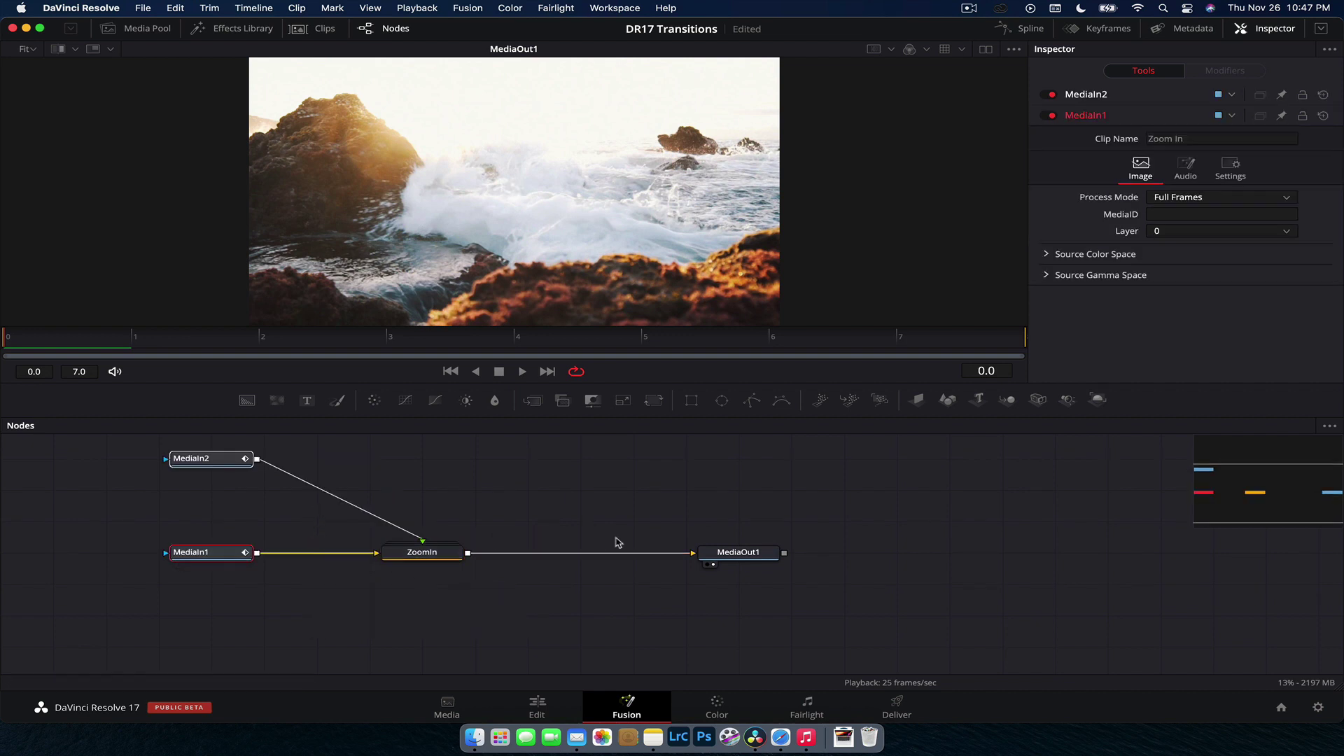
# Move MediaOut1 and ZoomIn further right in the node graph, leaving a wide gap between them
pyautogui.click(690, 542)
pyautogui.moveTo(763, 550); pyautogui.dragTo(944, 548)
pyautogui.click(459, 553)
pyautogui.moveTo(413, 552); pyautogui.dragTo(466, 551)
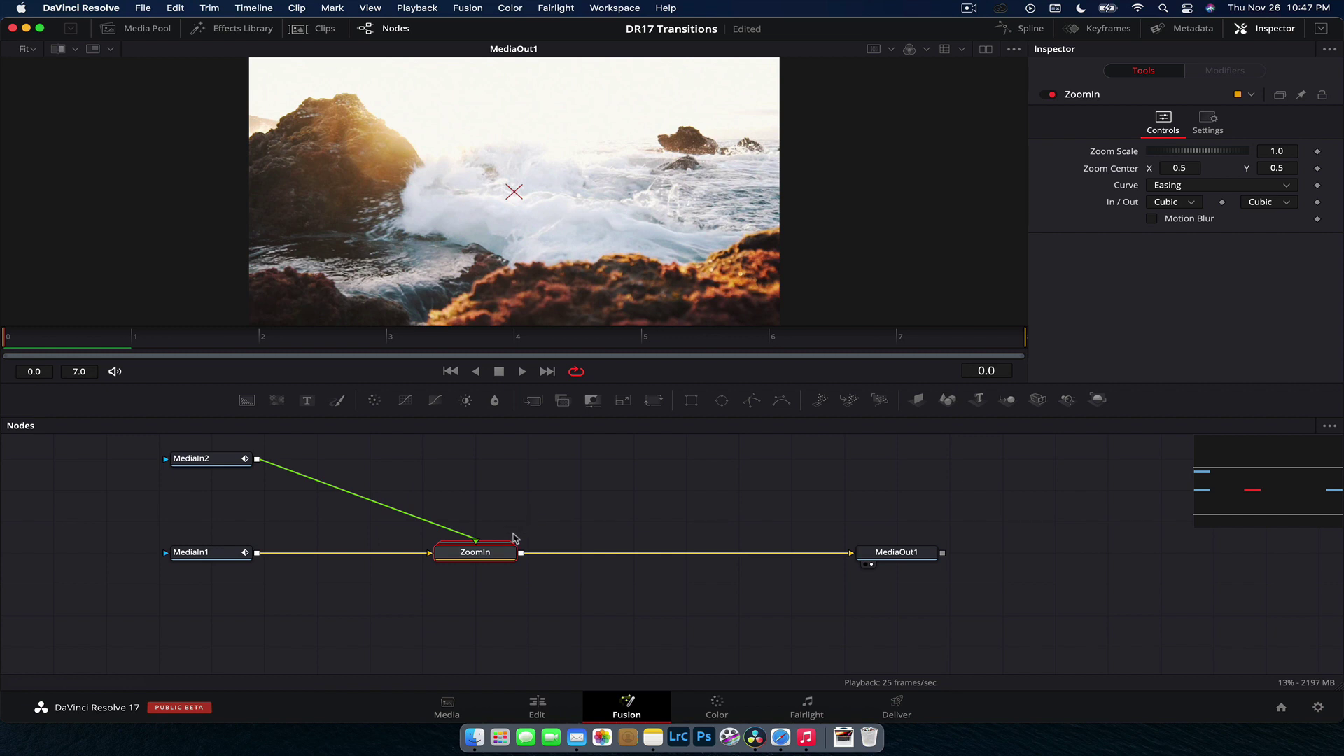
# Insert an Invert Color node between ZoomIn and MediaOut1 and return to the Edit page
pyautogui.hotkey('shift', 'space')
pyautogui.write('invert')
pyautogui.click(1013, 450)
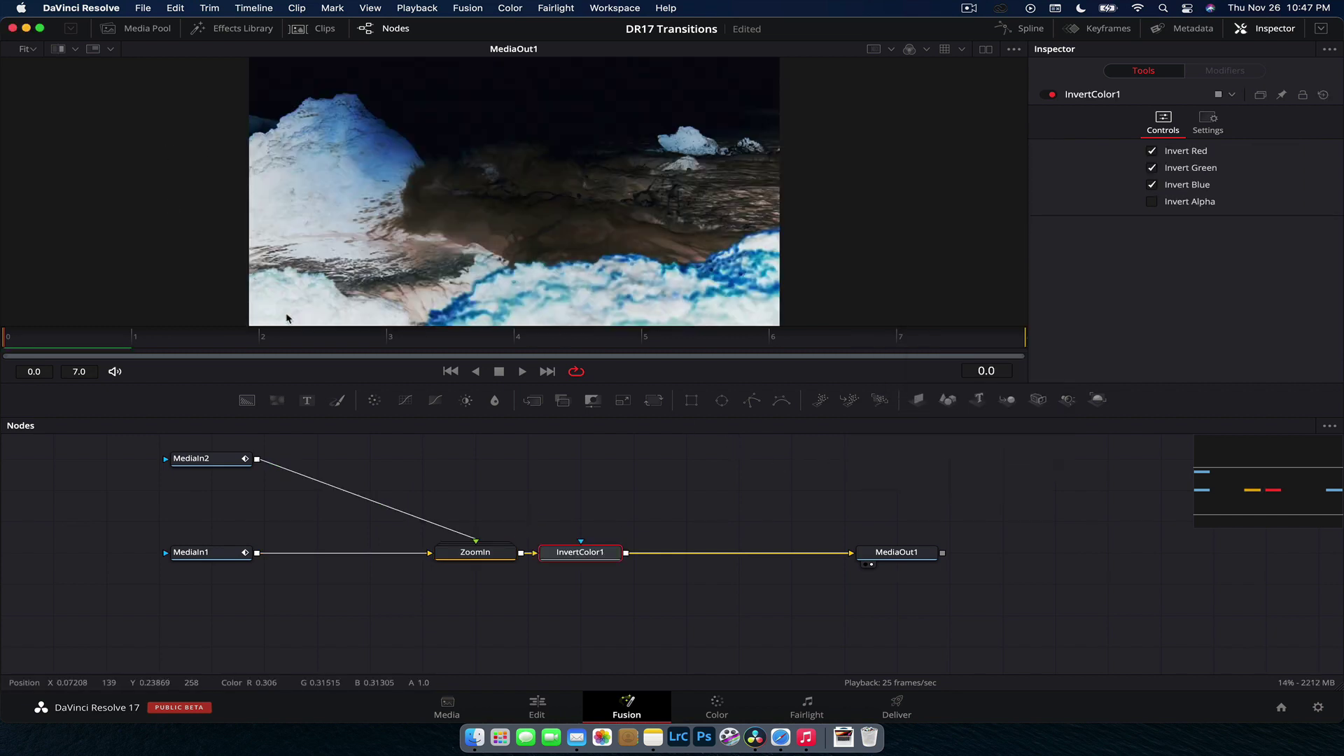
pyautogui.click(537, 707)
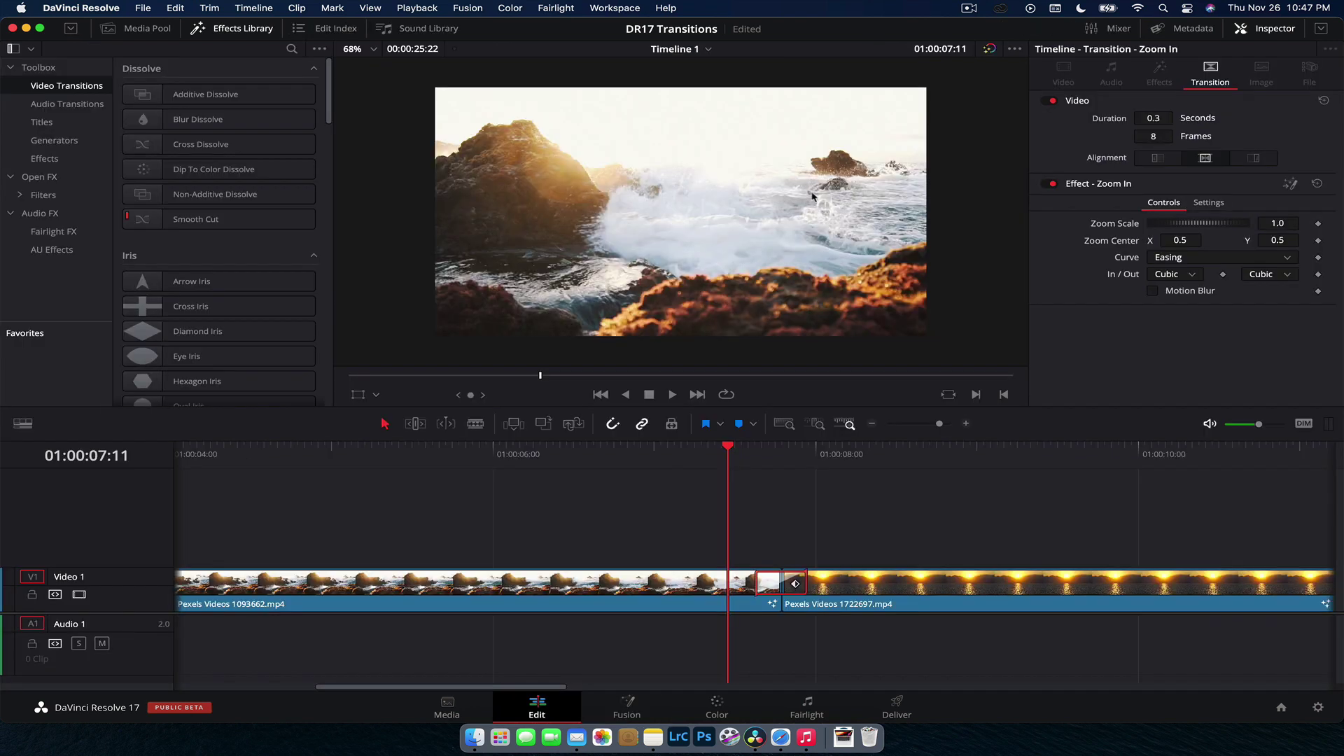
# Scrub through the modified Zoom In transition and play it back from before the cut
pyautogui.moveTo(687, 452); pyautogui.dragTo(764, 464)
pyautogui.press('space')
pyautogui.press('space')
pyautogui.click(729, 478)
pyautogui.click(752, 458)
pyautogui.click(698, 463)
pyautogui.press('space')
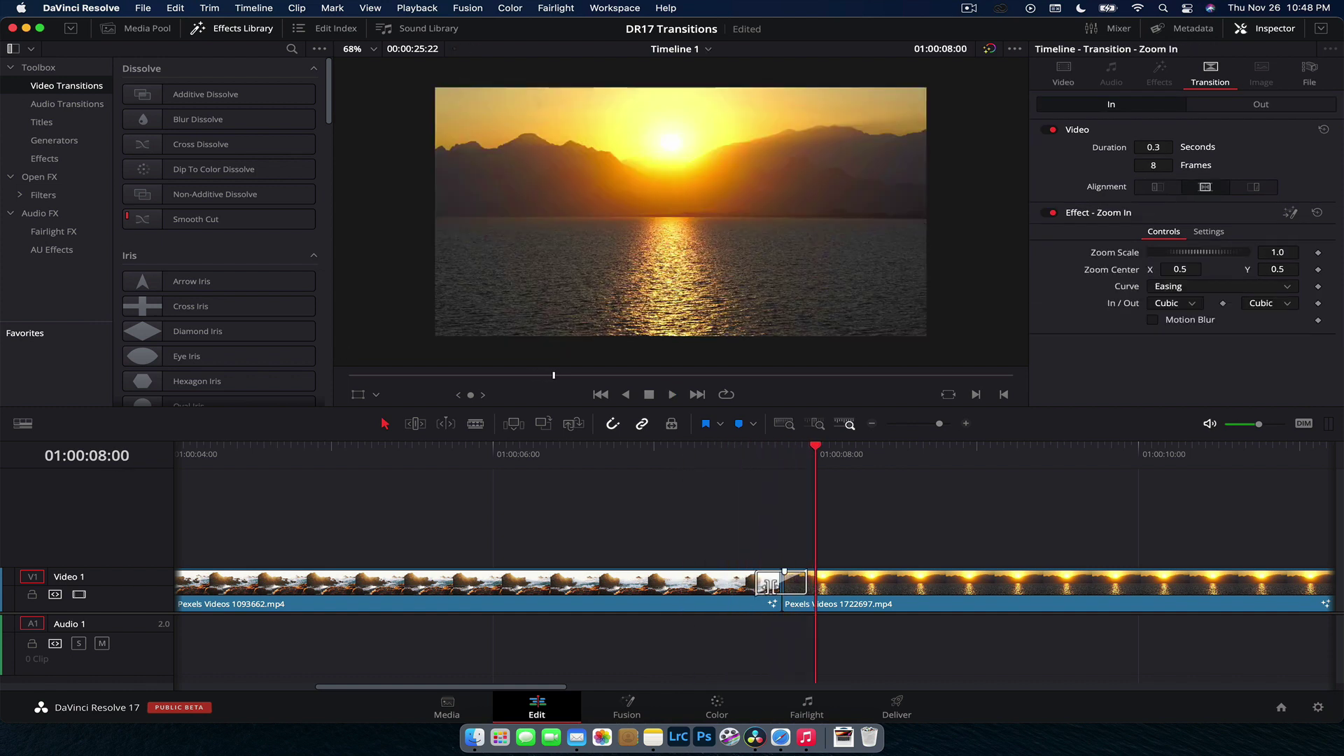
# Delete the Zoom In transition and apply the Cross Dissolve from the Fusion transitions at the cut
pyautogui.click(764, 591)
pyautogui.press('BackSpace')
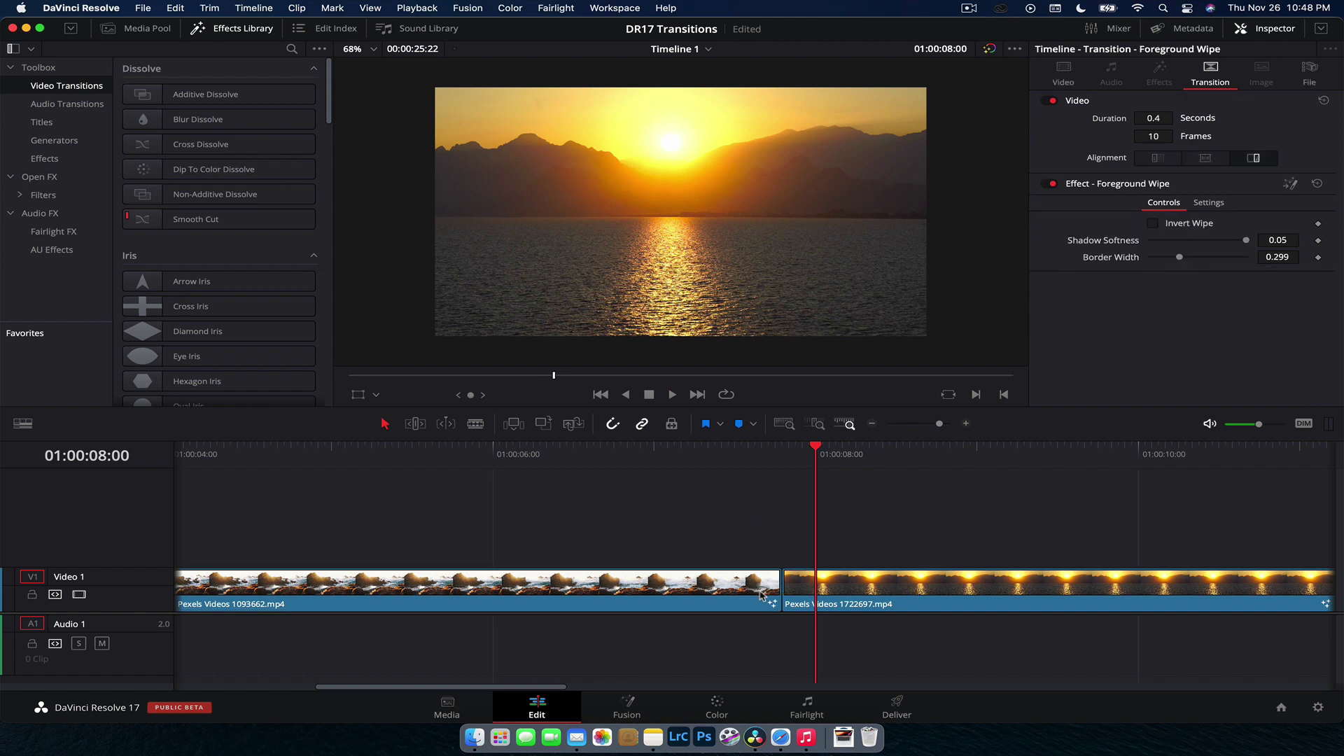
pyautogui.scroll(-10, 245, 266)
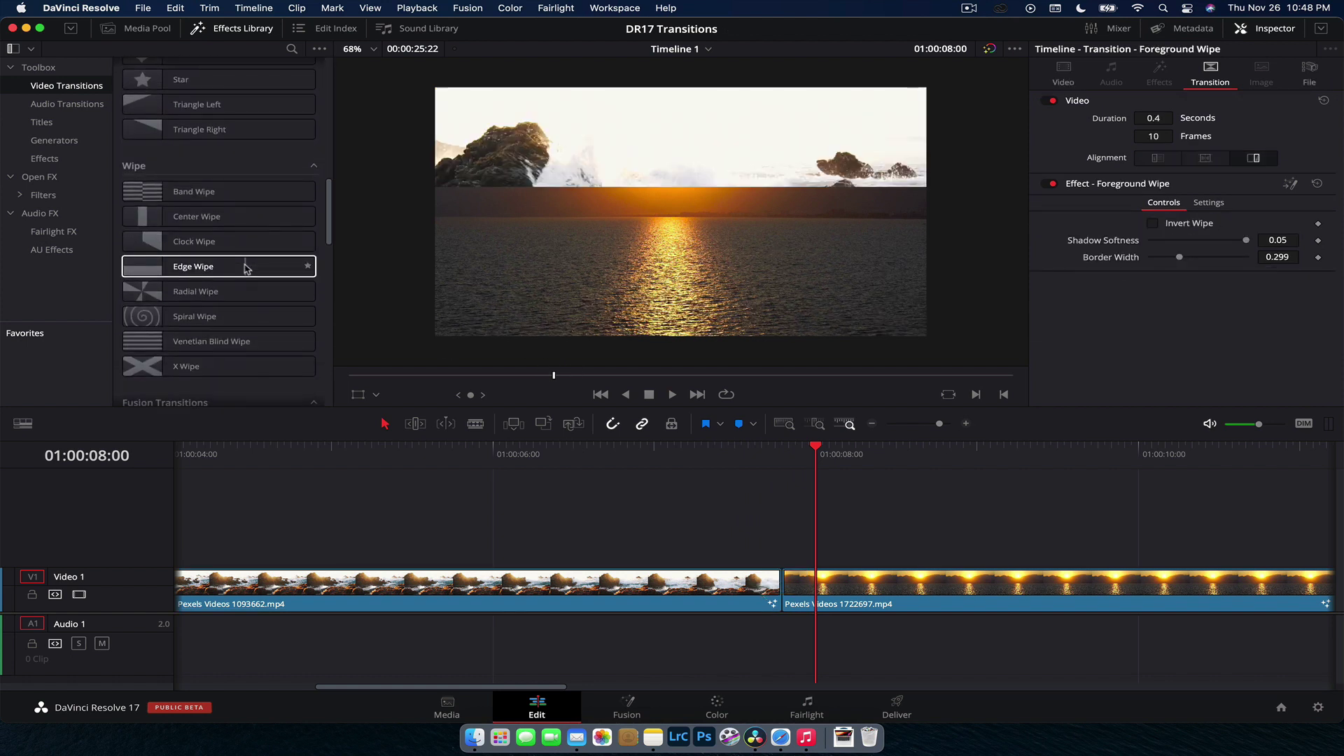
pyautogui.scroll(-8, 245, 268)
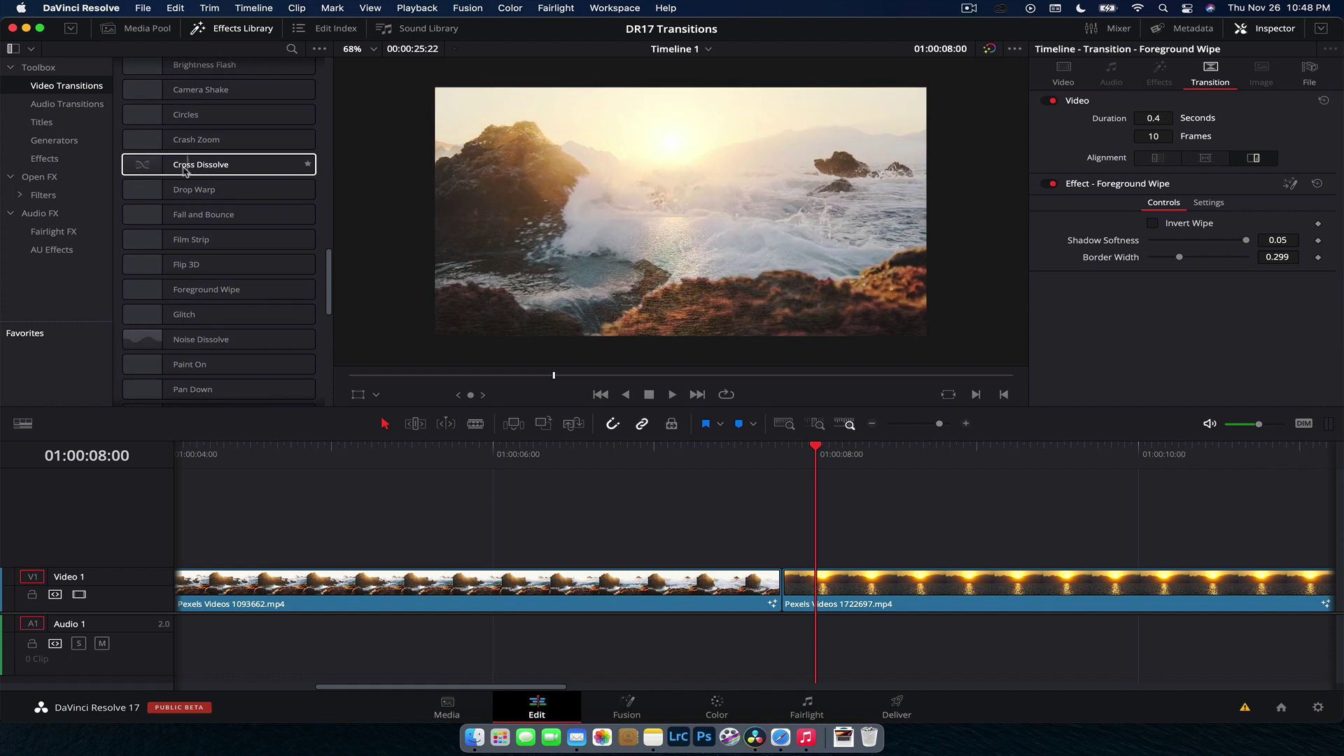
pyautogui.moveTo(185, 172); pyautogui.dragTo(770, 587)
# Open the Cross Dissolve in the Fusion page, expand its CrossDissolve group and space it apart from MediaOut1
pyautogui.rightClick(770, 590)
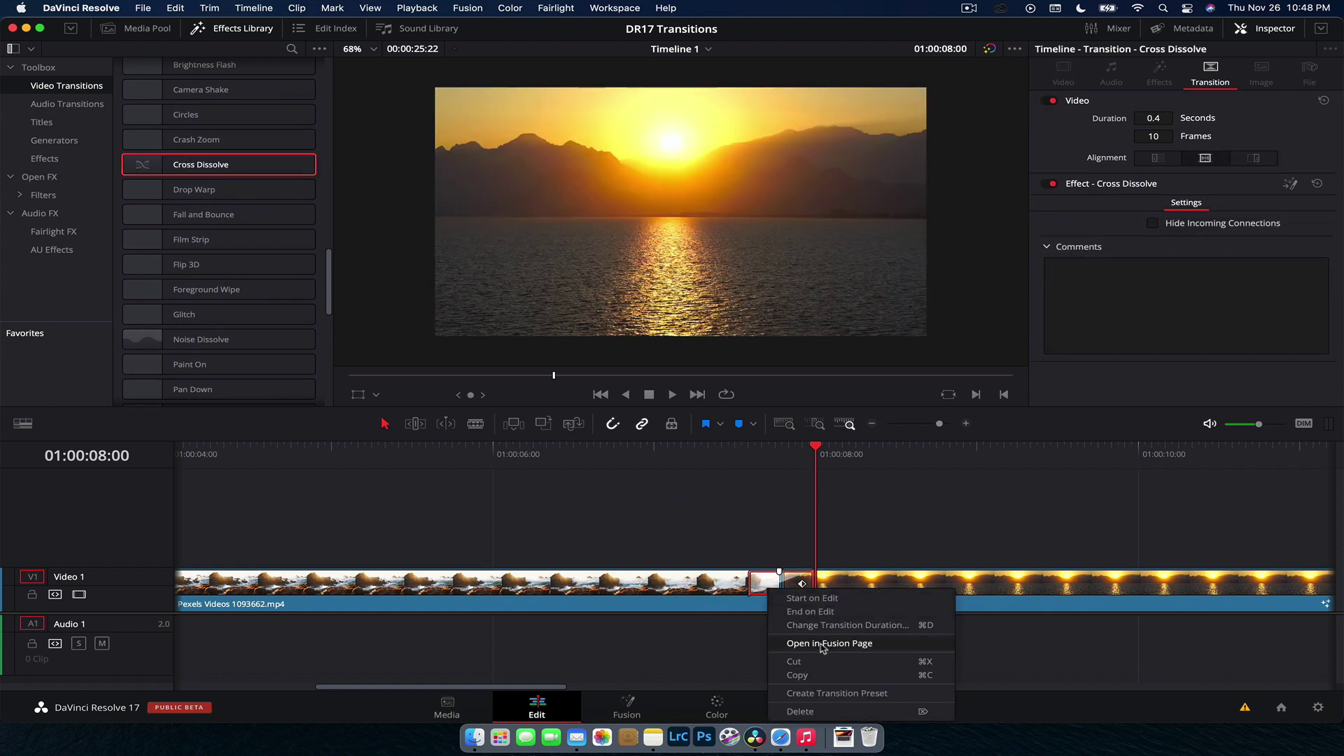
pyautogui.press('Return')
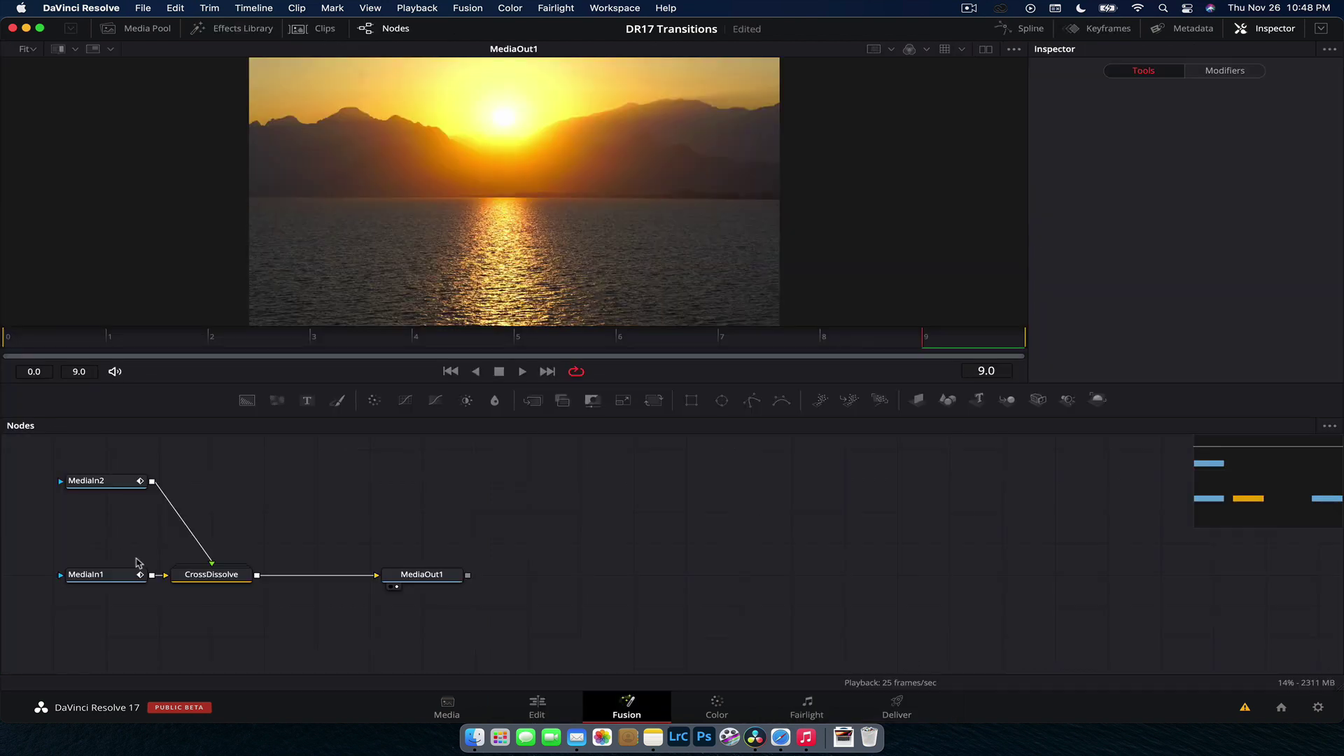
pyautogui.doubleClick(214, 576)
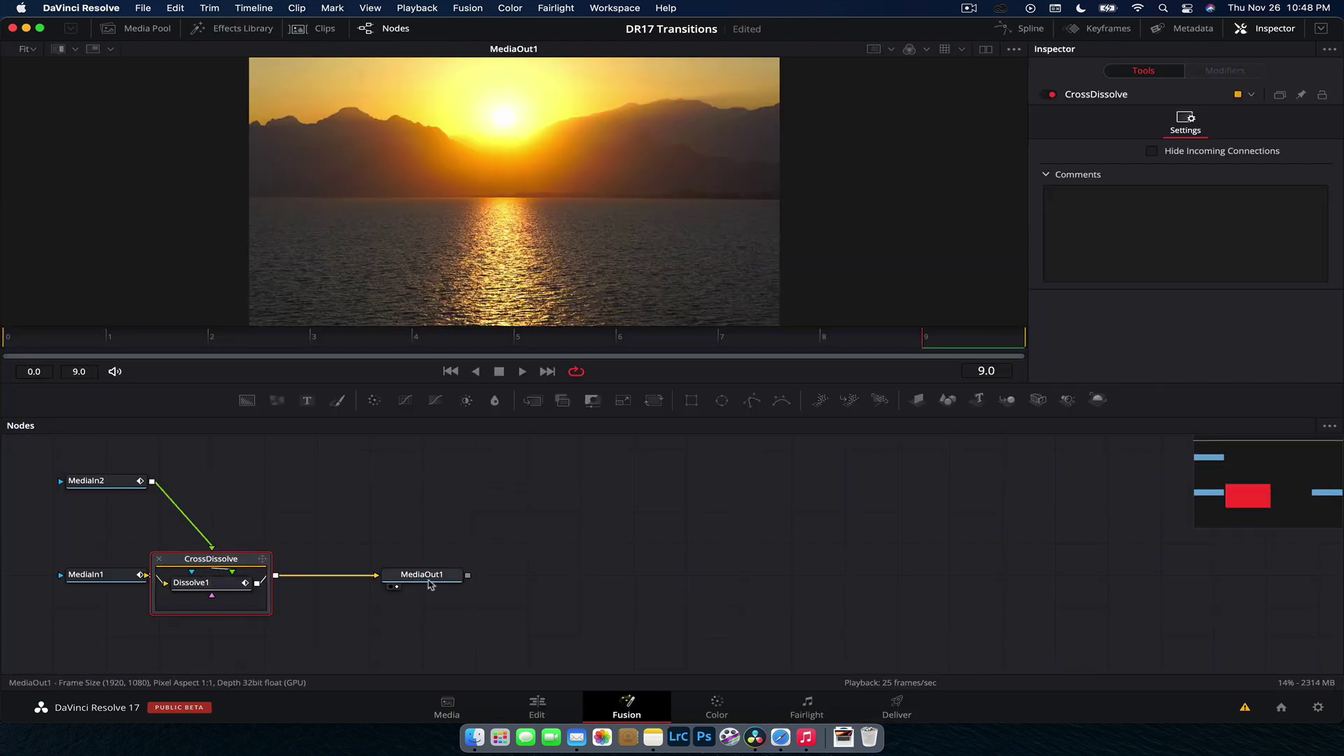
pyautogui.moveTo(429, 579); pyautogui.dragTo(588, 579)
pyautogui.moveTo(208, 563); pyautogui.dragTo(261, 533)
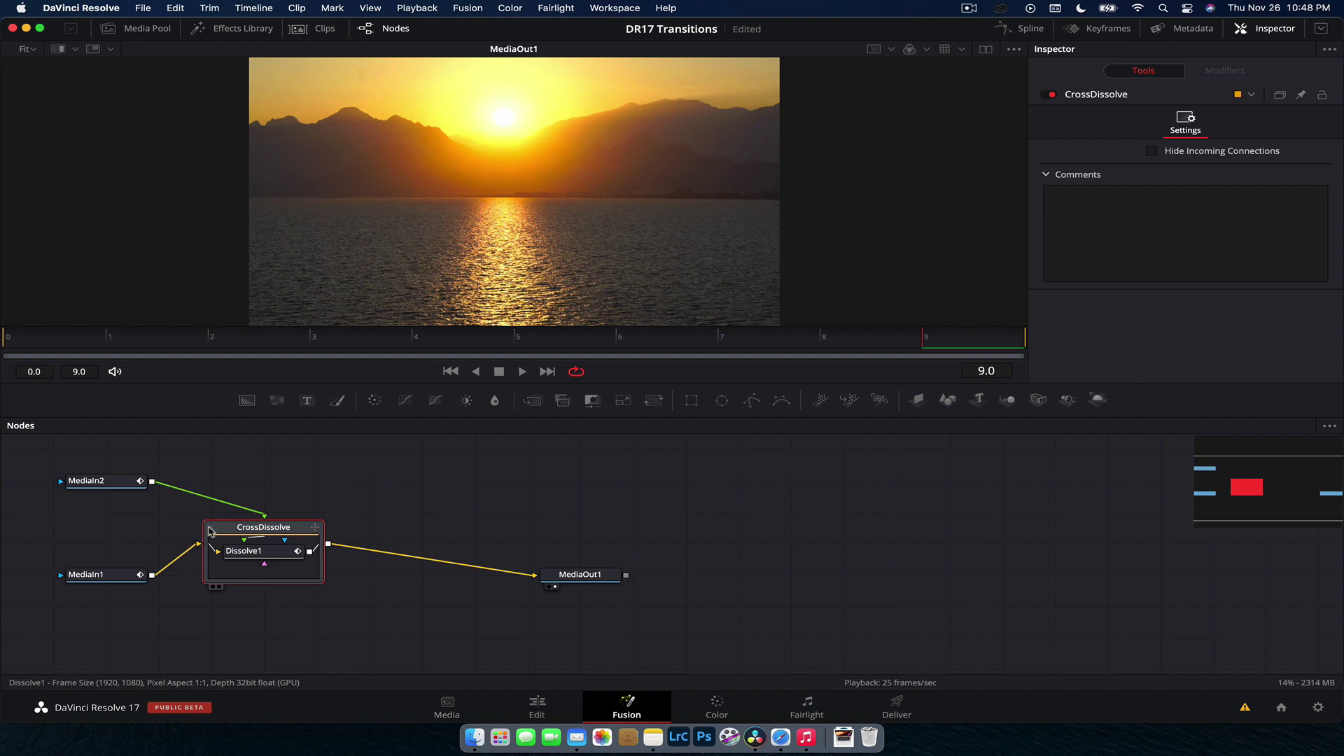
# Collapse the CrossDissolve group, align it with MediaIn1, and insert a Box Blur node from Resolve FX Blur between it and MediaOut1
pyautogui.click(210, 530)
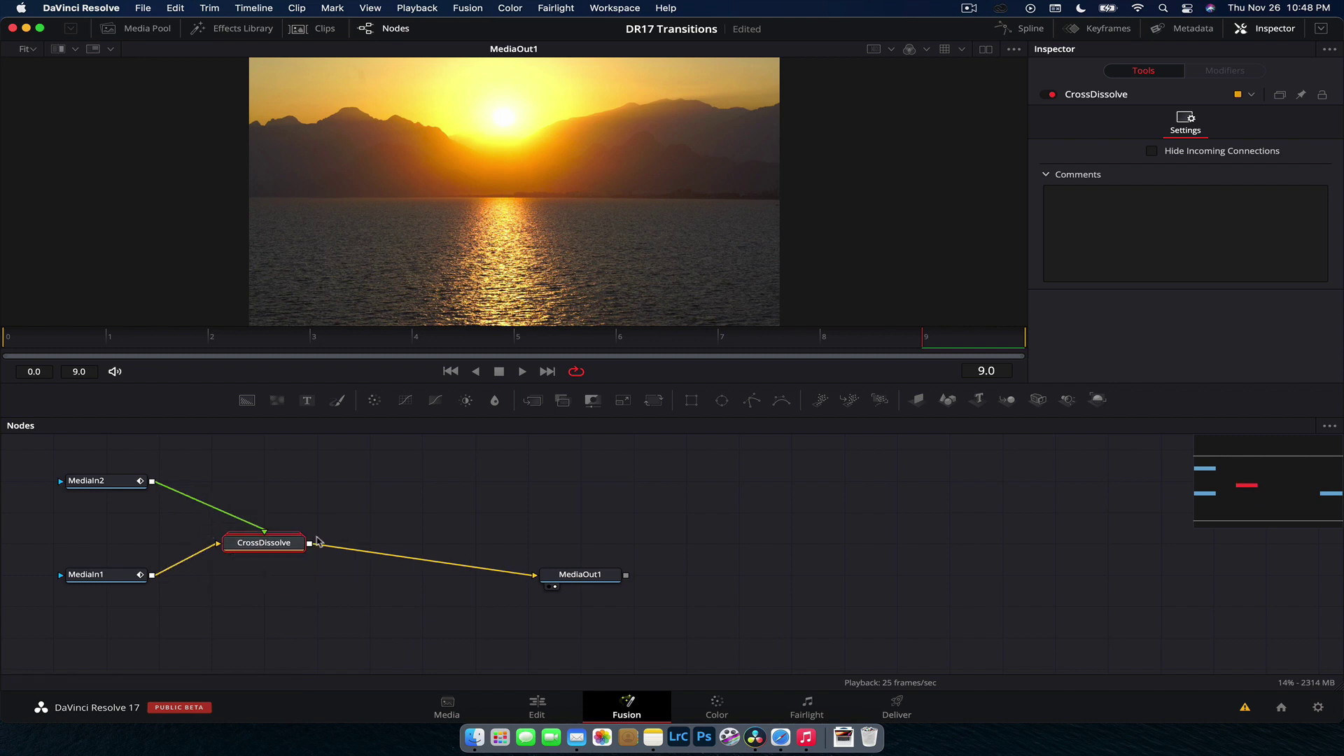
pyautogui.moveTo(271, 544); pyautogui.dragTo(274, 576)
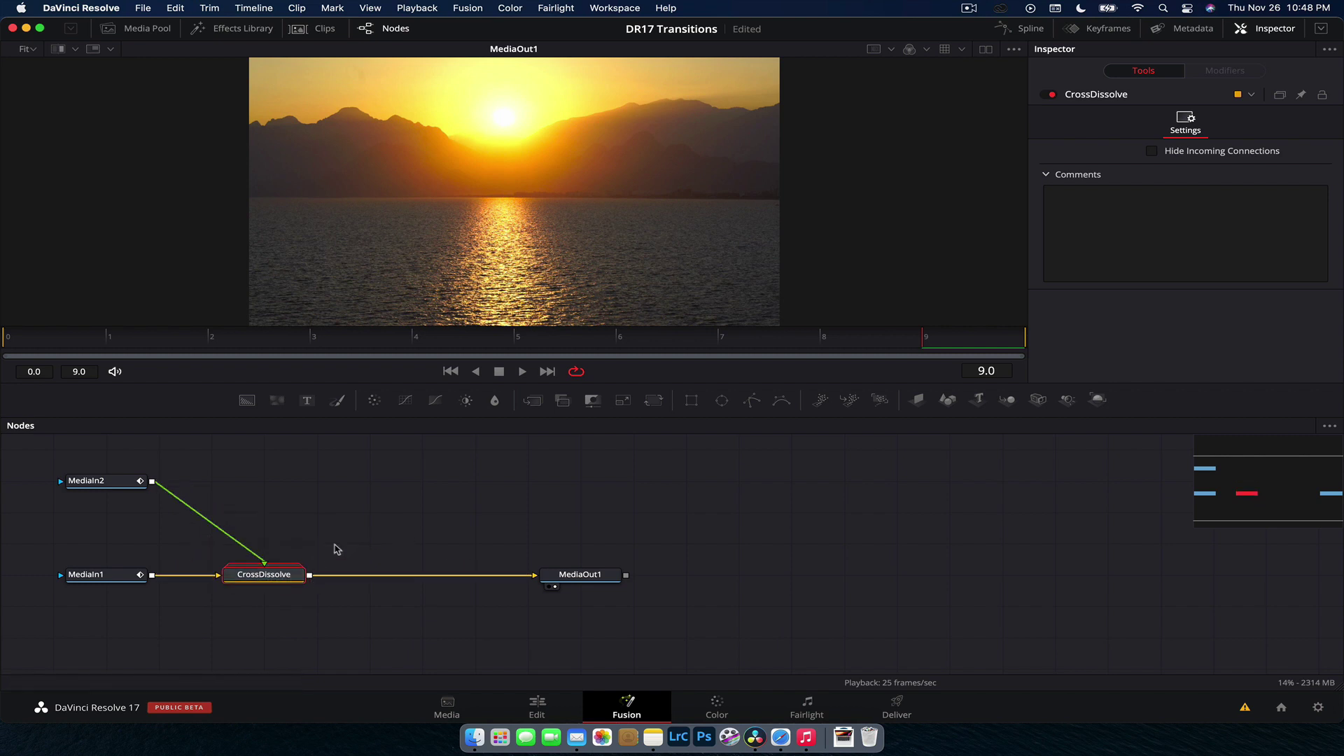
pyautogui.click(231, 28)
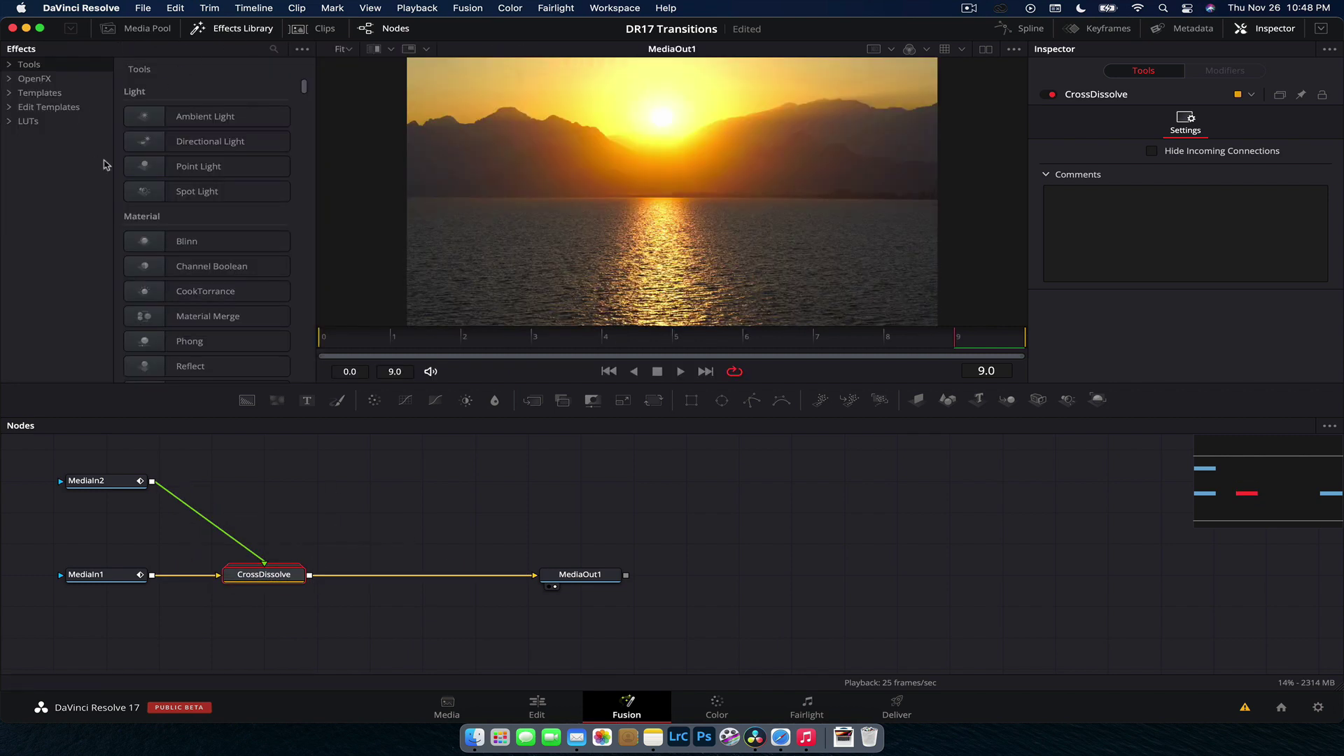
pyautogui.click(12, 80)
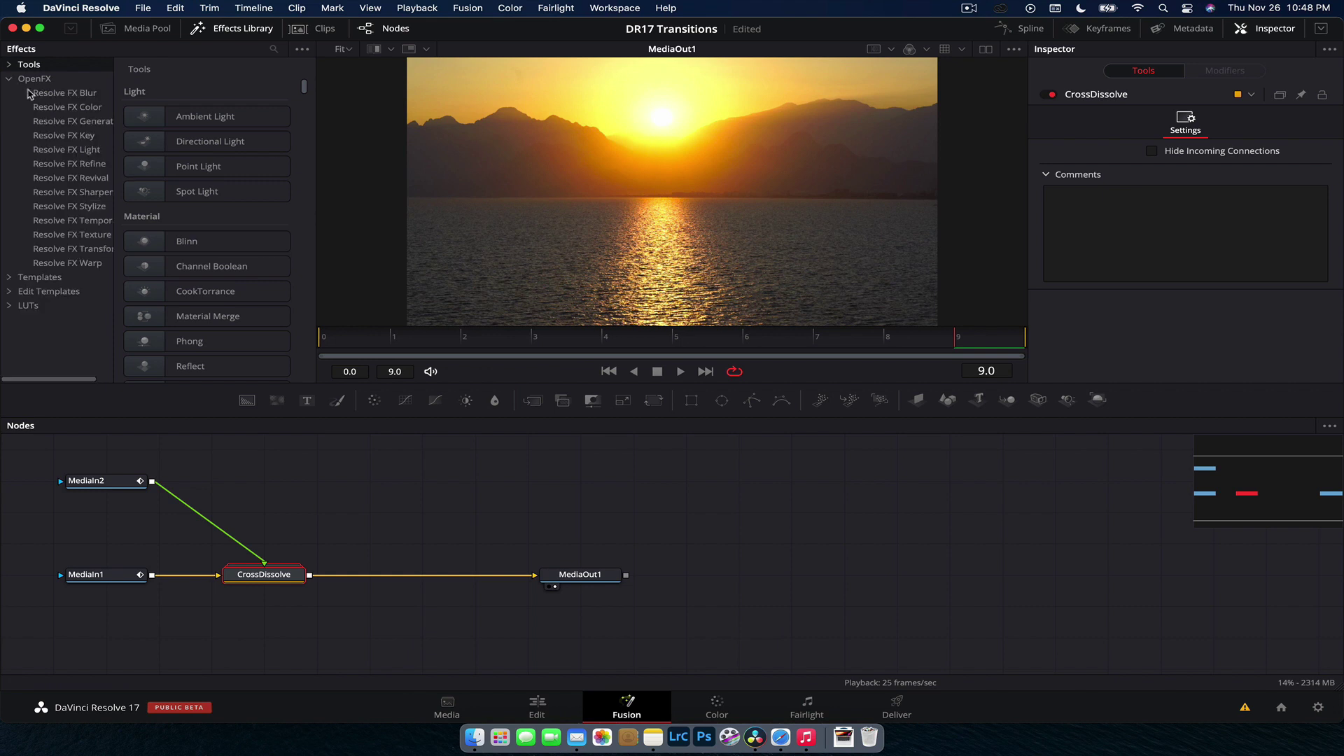
pyautogui.click(40, 95)
pyautogui.moveTo(201, 124); pyautogui.dragTo(370, 579)
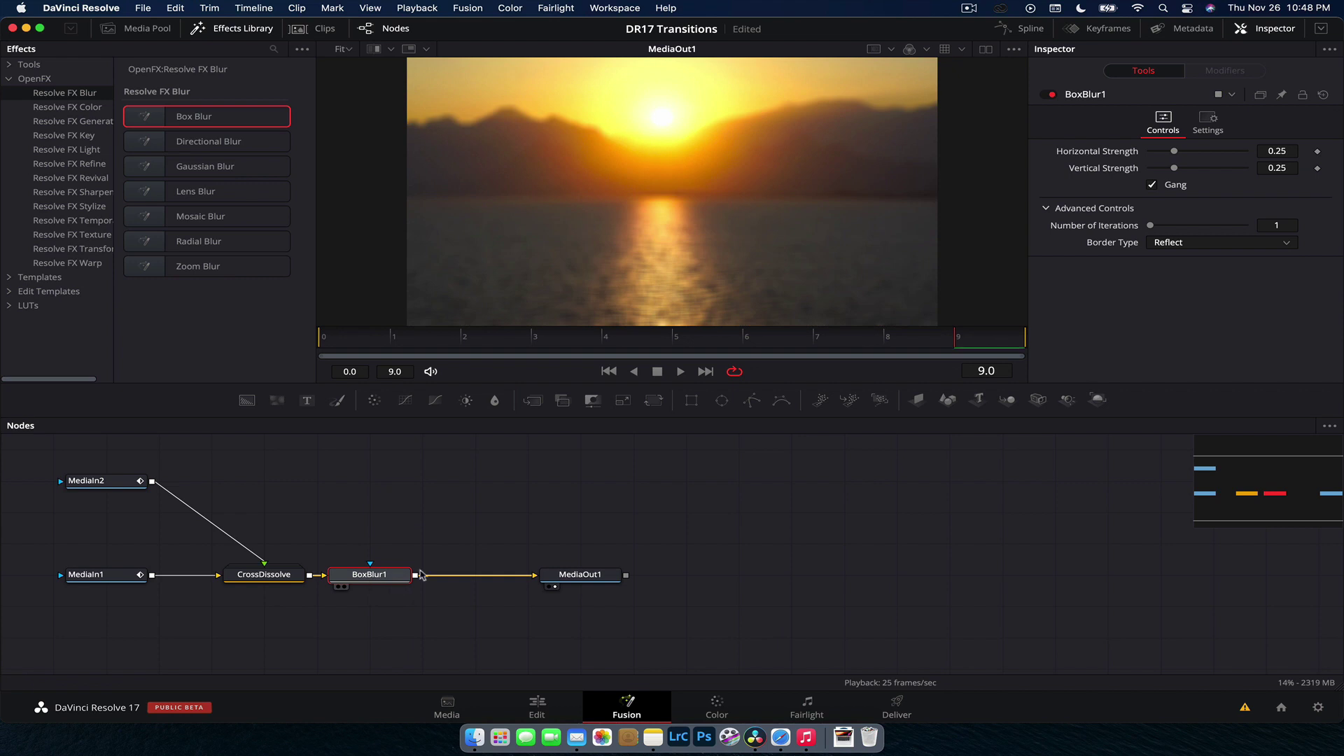
# Return to the Edit page and play the blurred Cross Dissolve transition from just before the cut
pyautogui.click(536, 706)
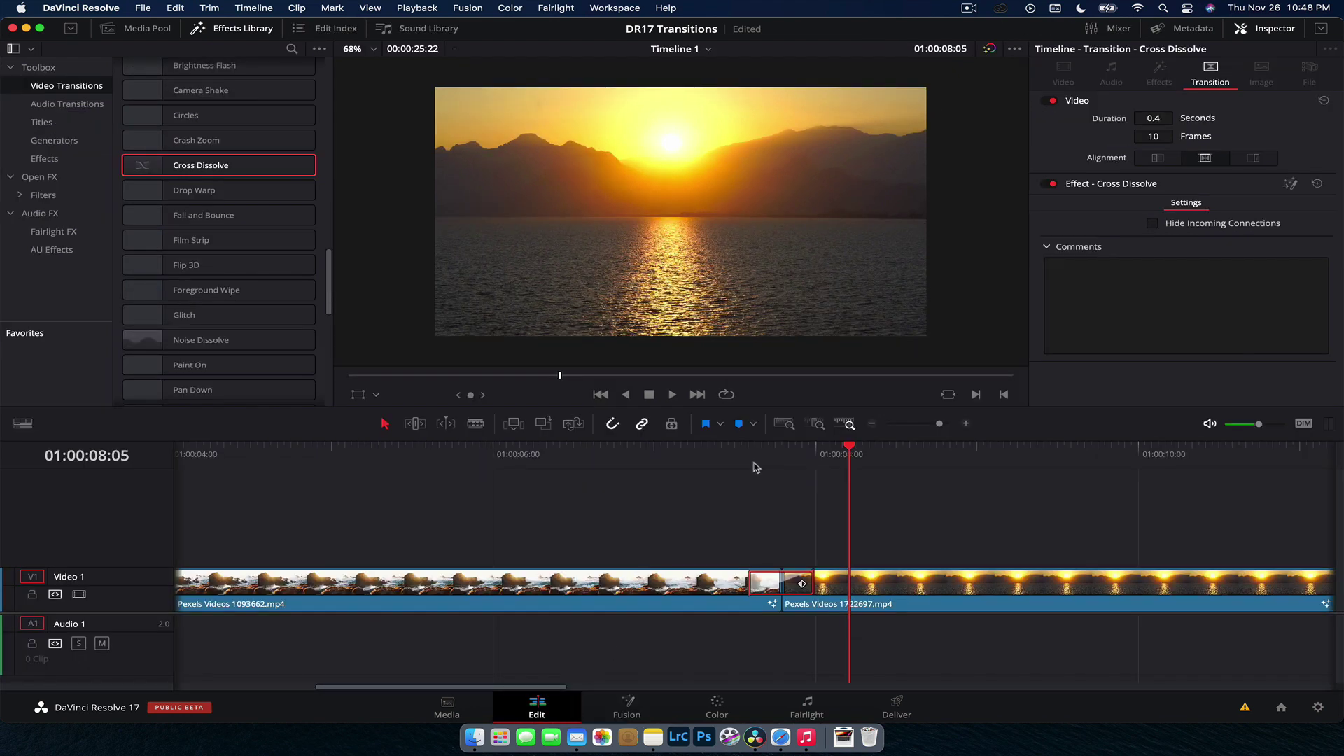
pyautogui.click(731, 465)
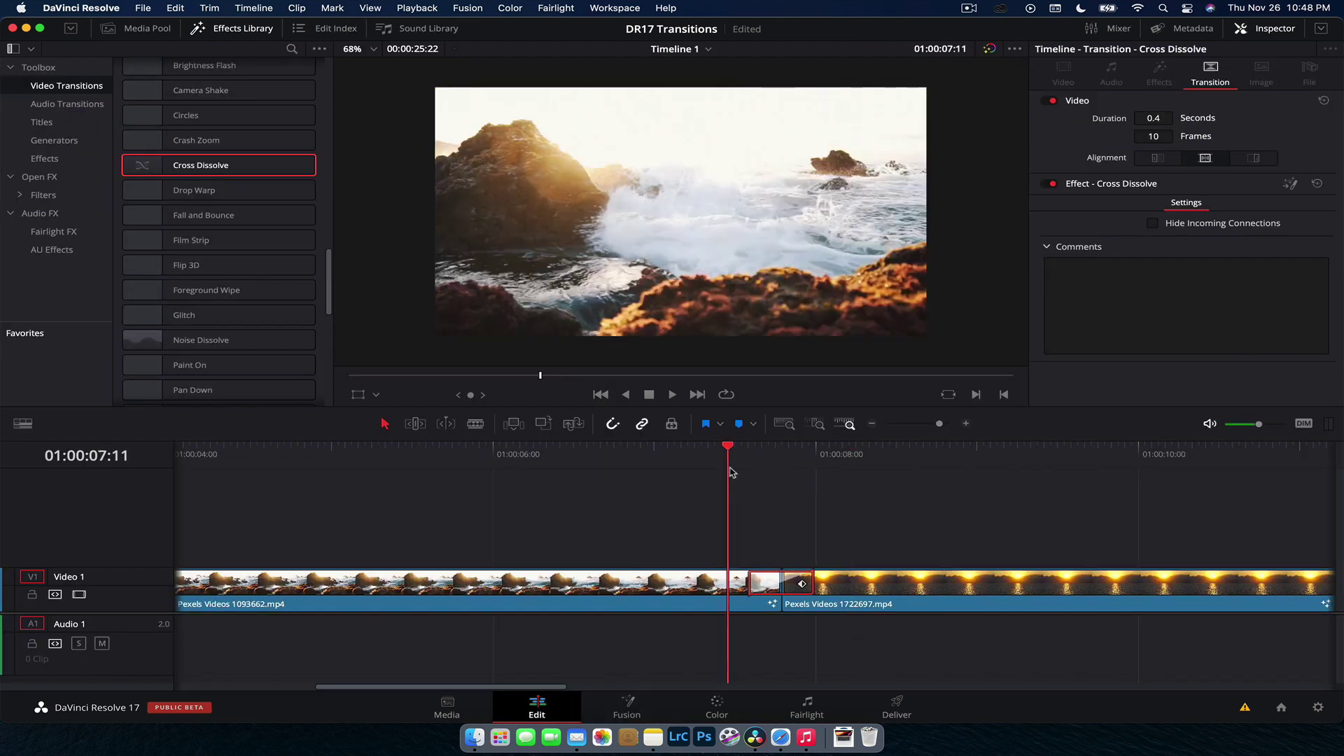
pyautogui.press('space')
pyautogui.click(733, 460)
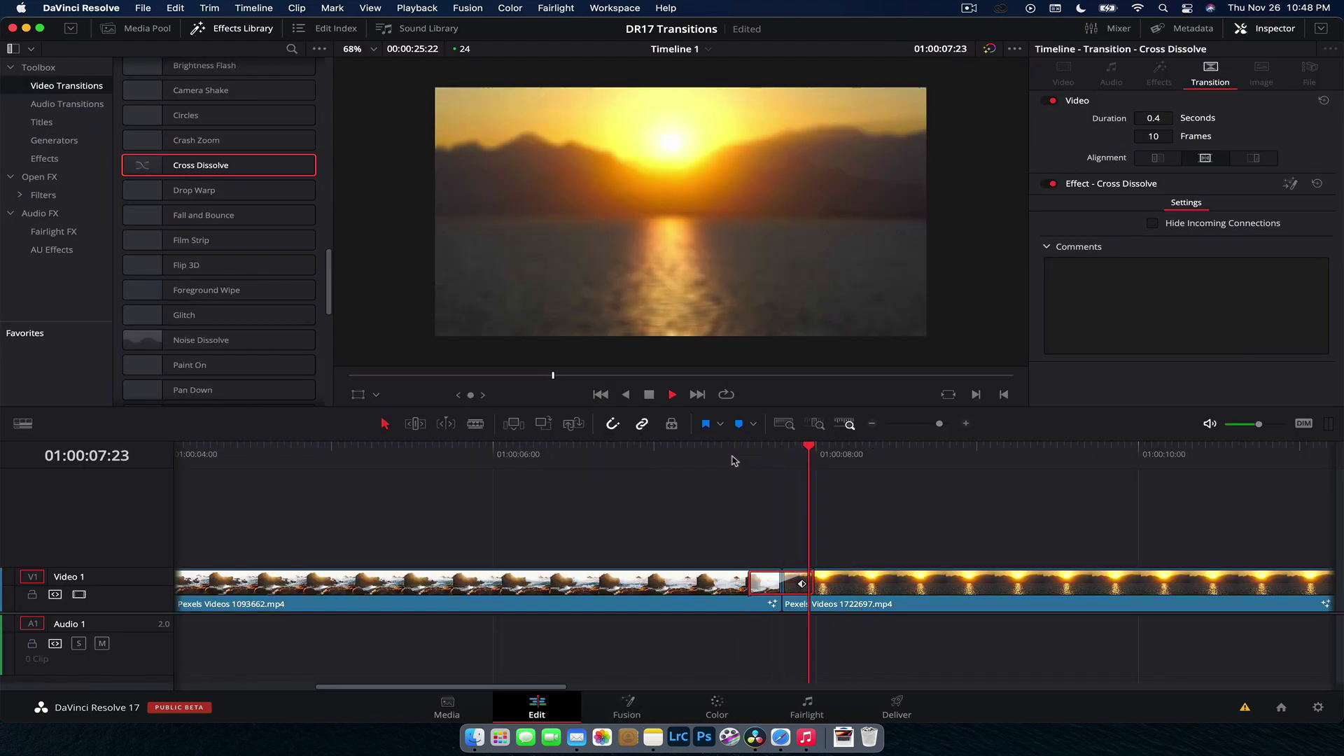
pyautogui.click(734, 461)
pyautogui.press('space')
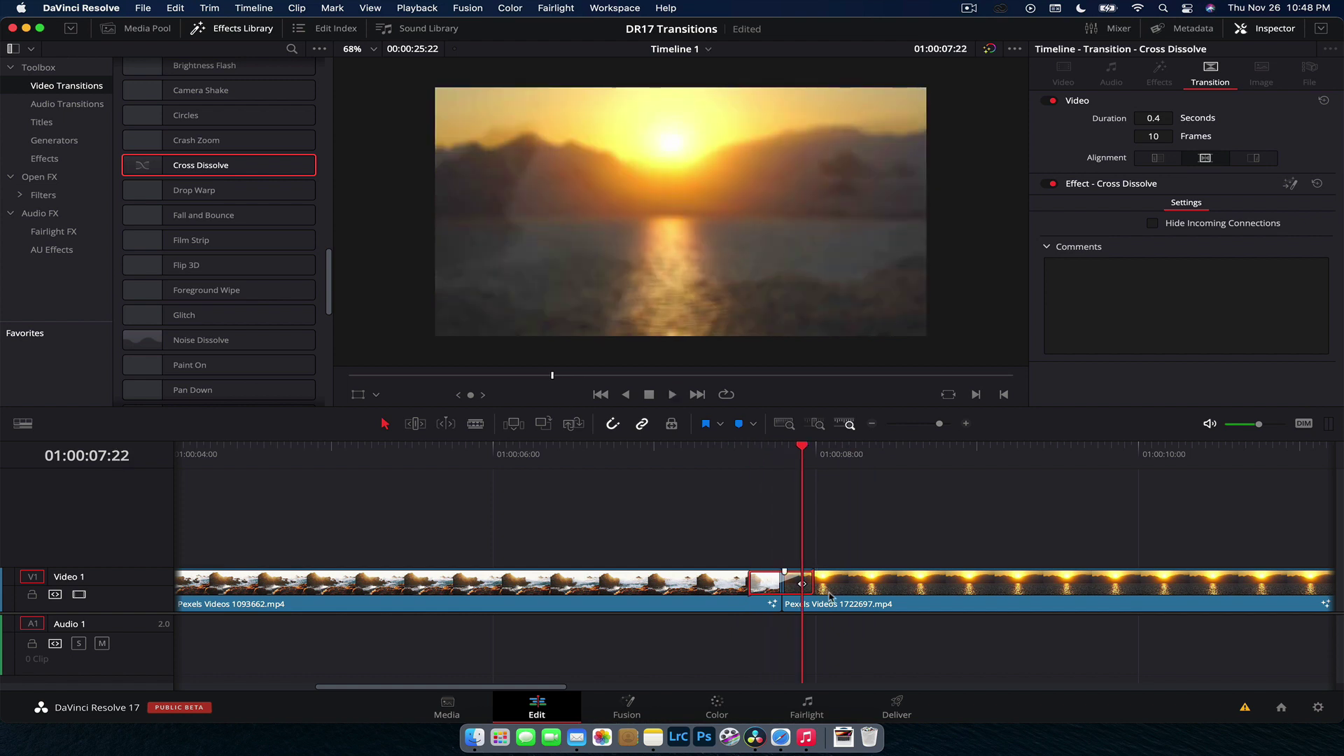
# Delete the Cross Dissolve and apply the Round and Down Fusion transition at the cut between the two clips
pyautogui.press('BackSpace')
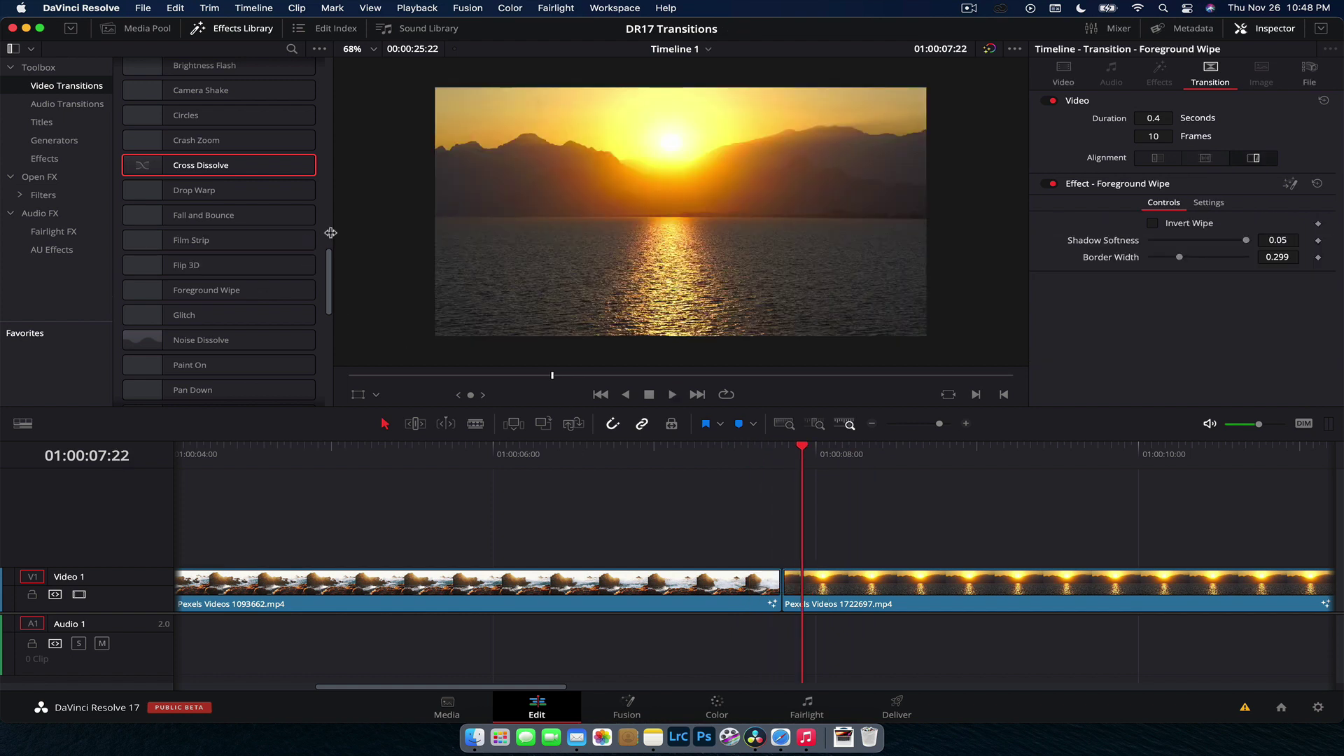
pyautogui.scroll(-5, 326, 354)
pyautogui.scroll(8, 243, 283)
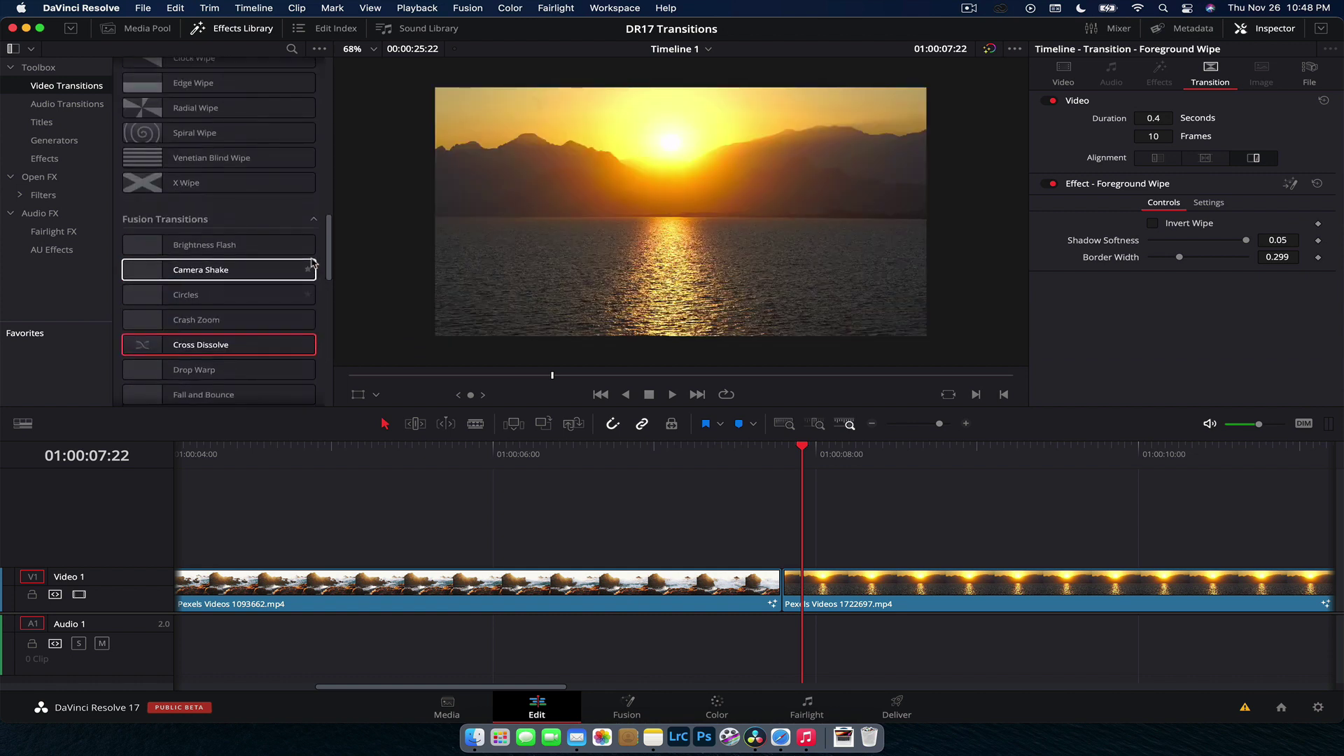
pyautogui.scroll(-15, 242, 283)
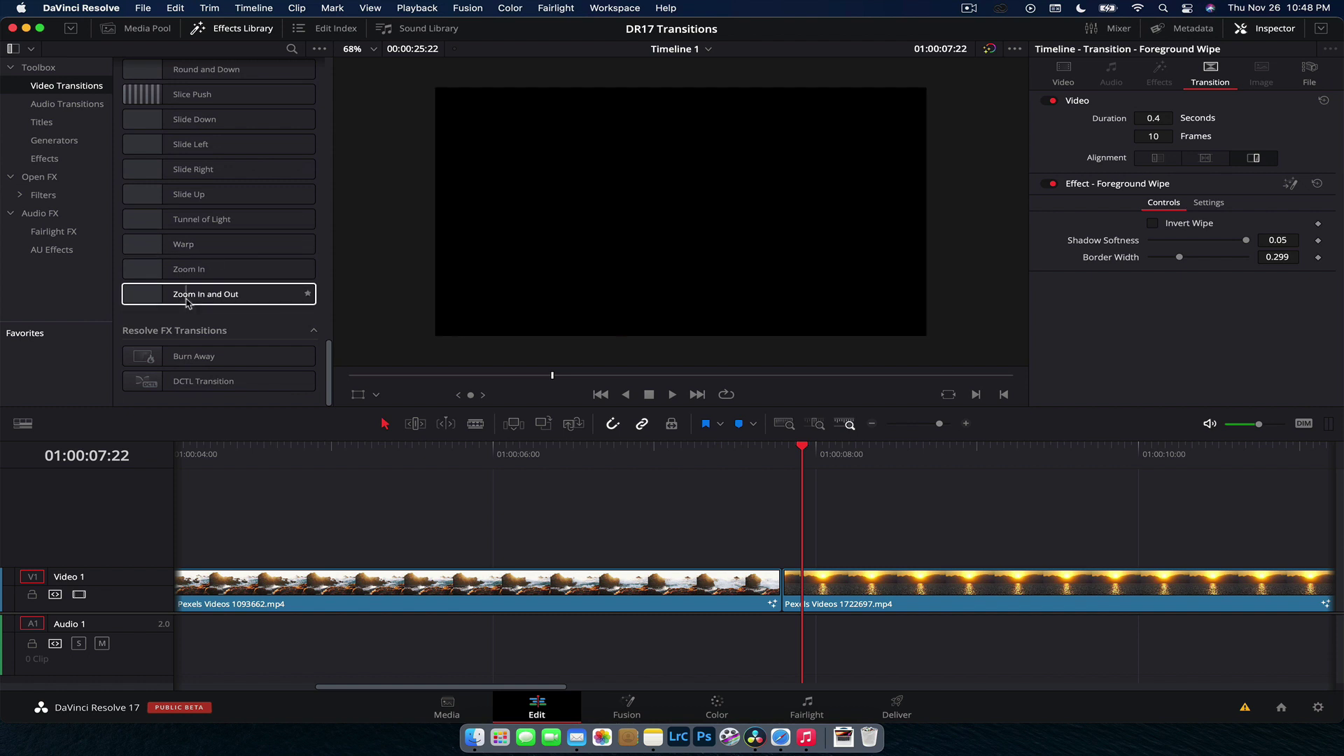
pyautogui.scroll(1, 241, 155)
pyautogui.scroll(8, 241, 153)
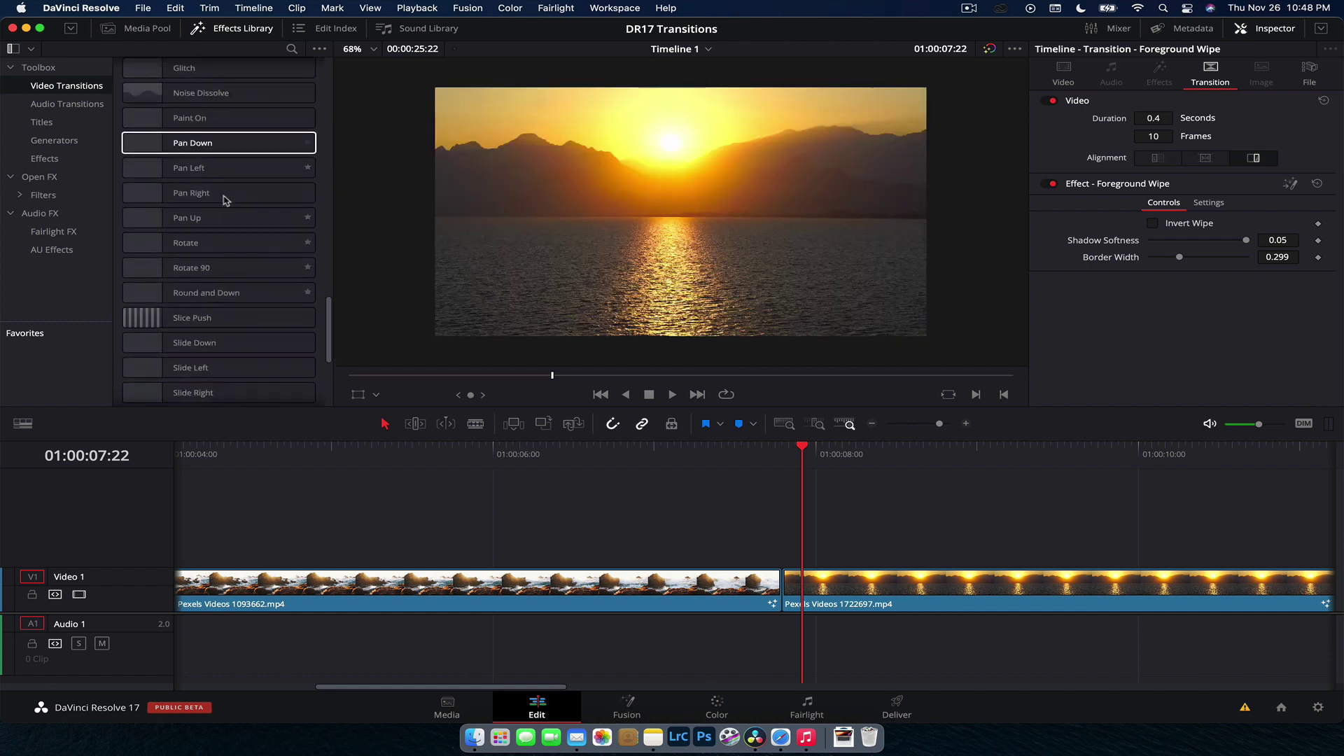
pyautogui.moveTo(203, 297); pyautogui.dragTo(774, 585)
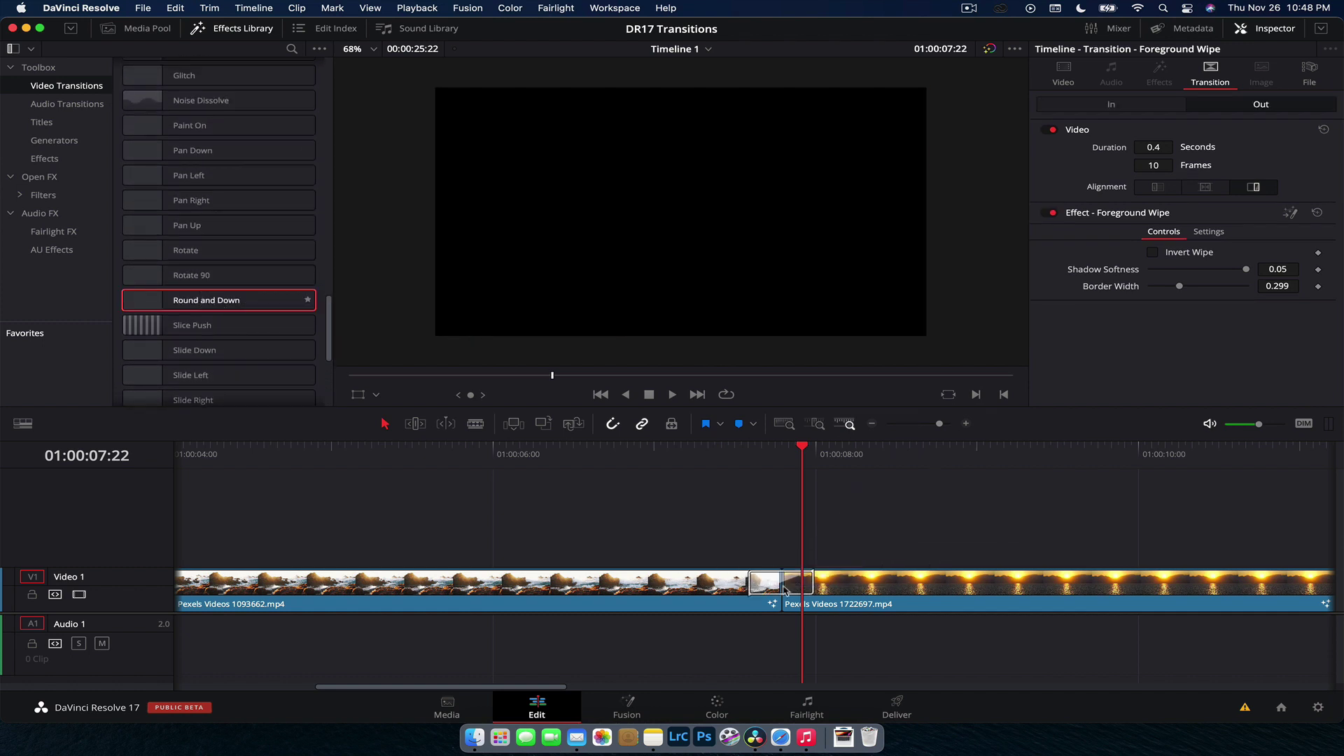
# Open the Round and Down transition in the Fusion page, move MediaOut1 away, and expand and reposition the RoundandDown group
pyautogui.rightClick(768, 594)
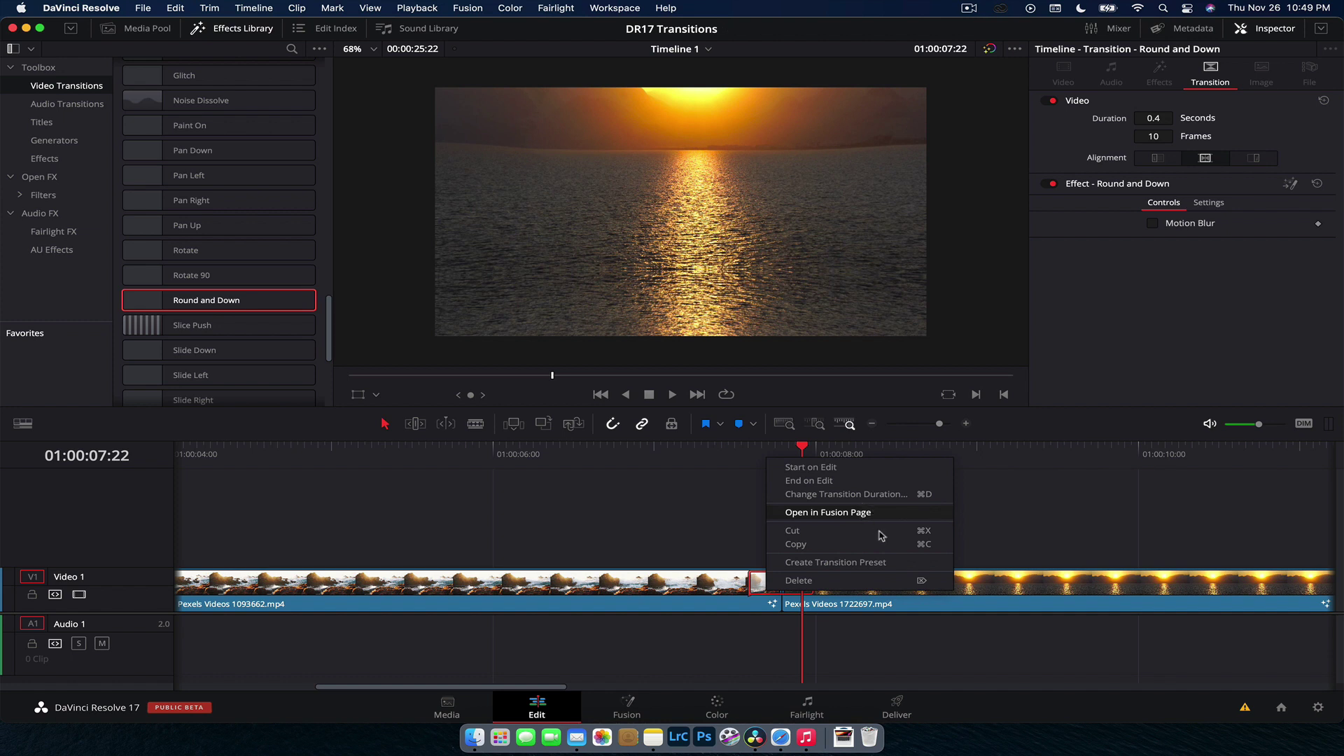
pyautogui.click(880, 513)
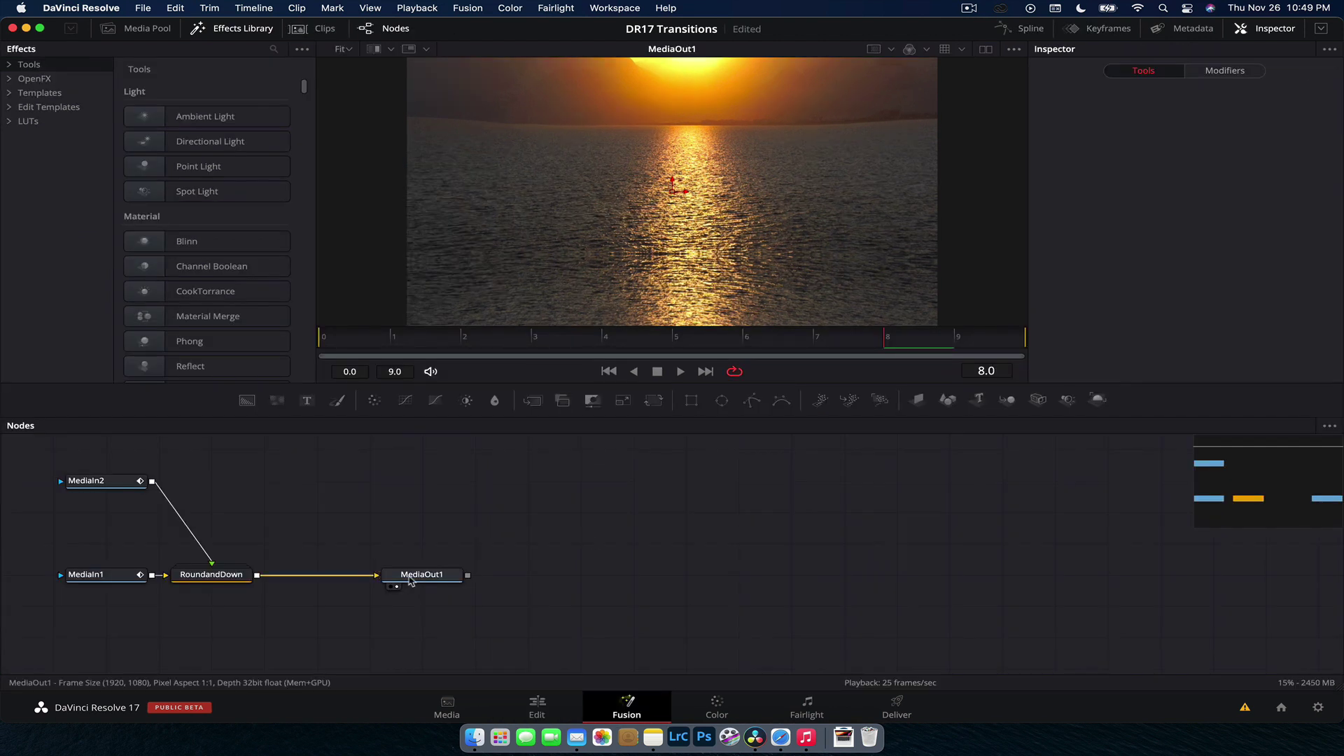
pyautogui.moveTo(392, 574); pyautogui.dragTo(604, 574)
pyautogui.doubleClick(206, 577)
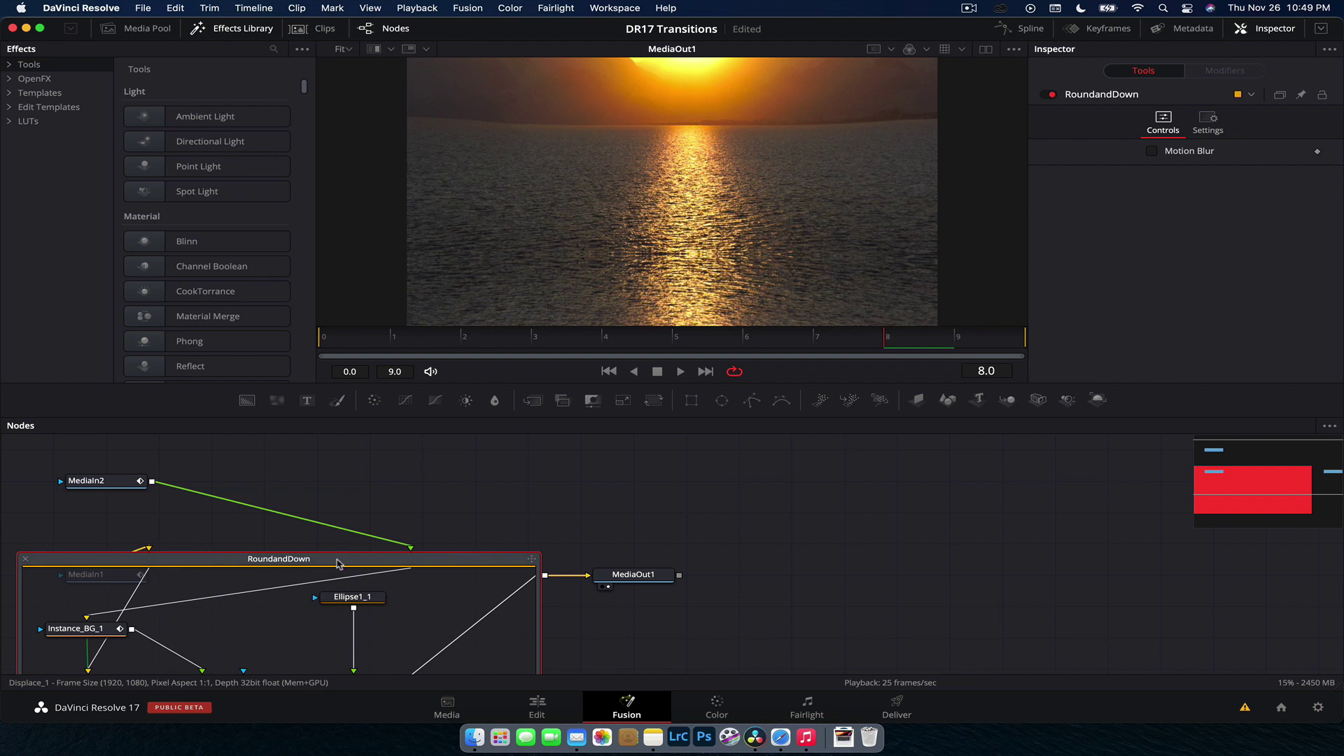
pyautogui.moveTo(337, 563); pyautogui.dragTo(551, 470)
# Examine the settings of the Instance_BG_1, BG_1, Dissolve_1, Displace_1 and Ellipse1_1 nodes inside the RoundandDown group
pyautogui.click(568, 504)
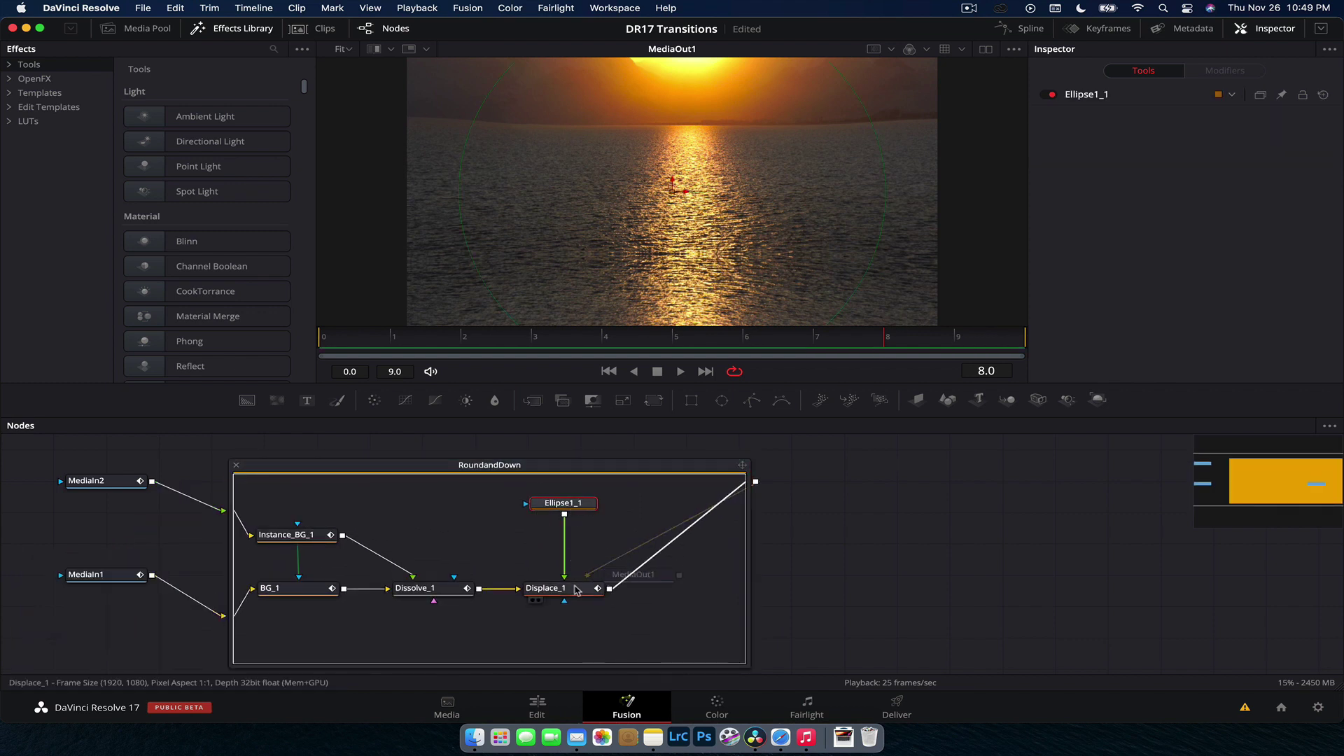
pyautogui.click(305, 539)
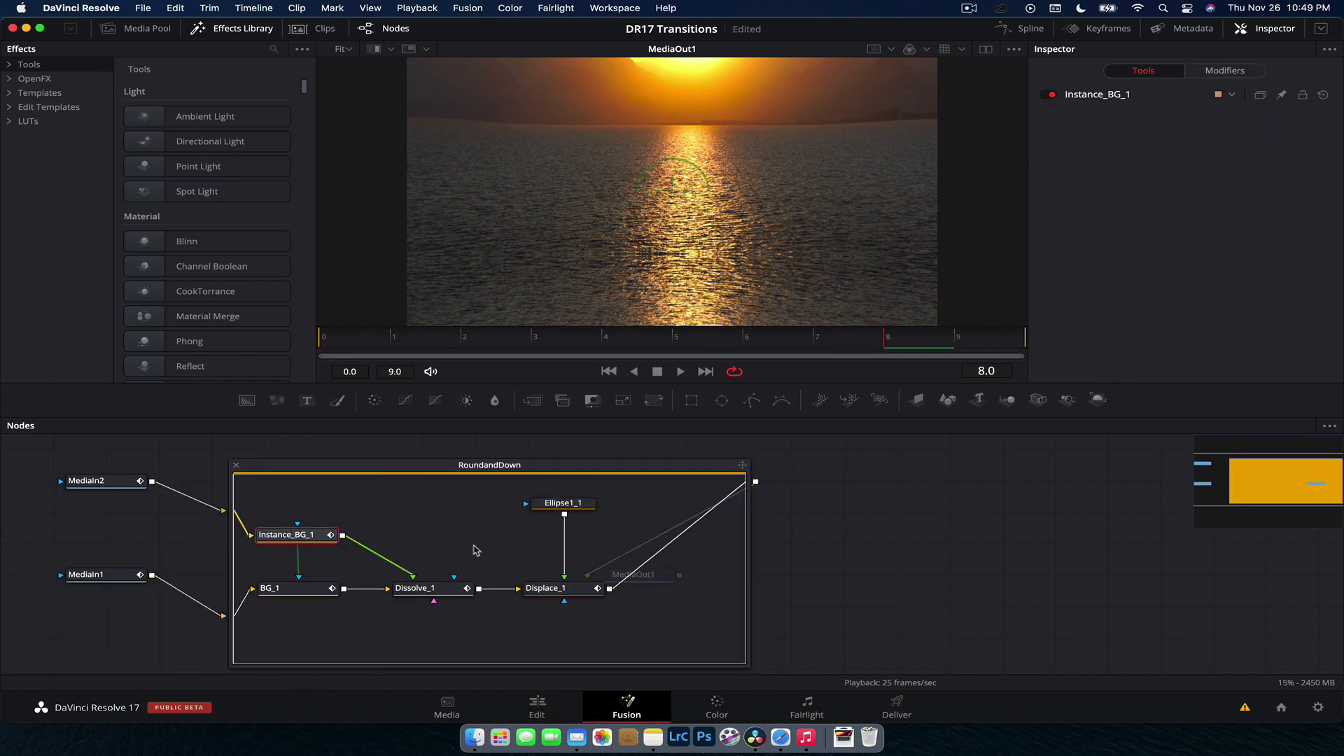
pyautogui.click(1134, 96)
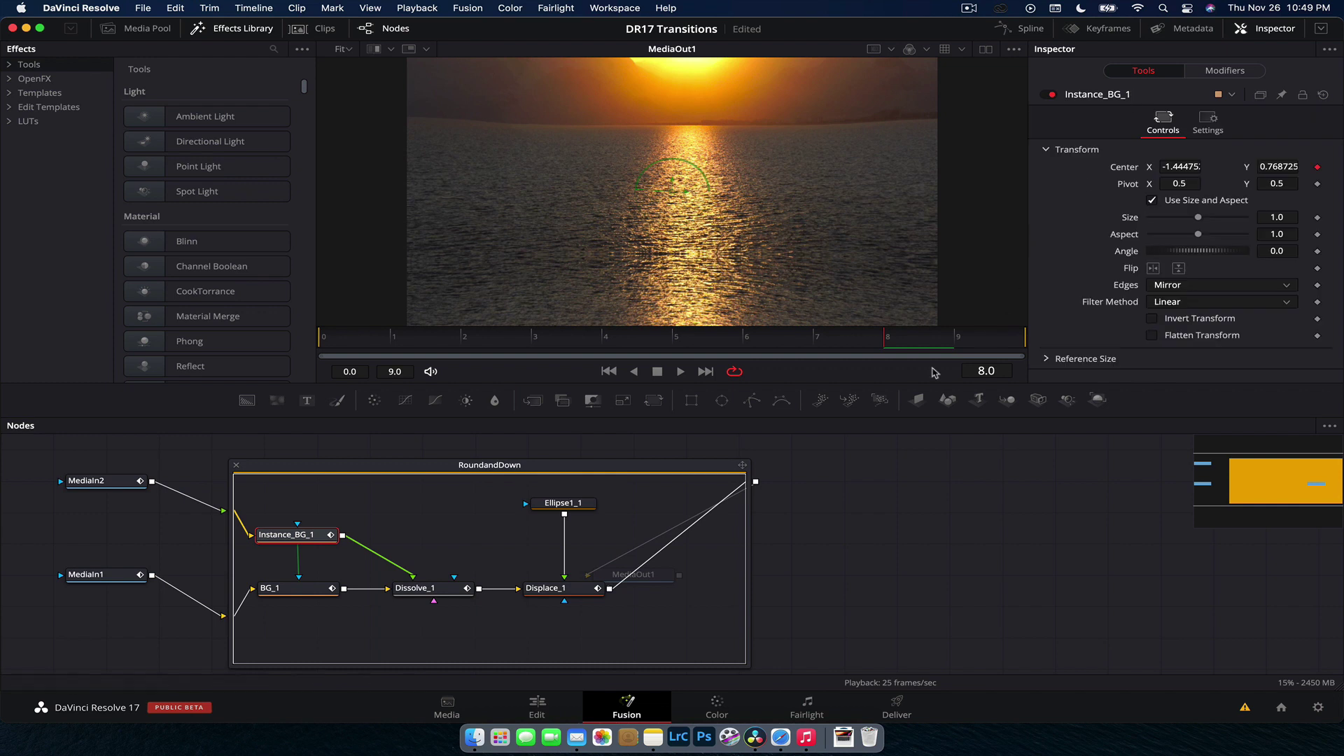
pyautogui.click(287, 590)
pyautogui.click(414, 591)
pyautogui.click(564, 589)
pyautogui.click(564, 503)
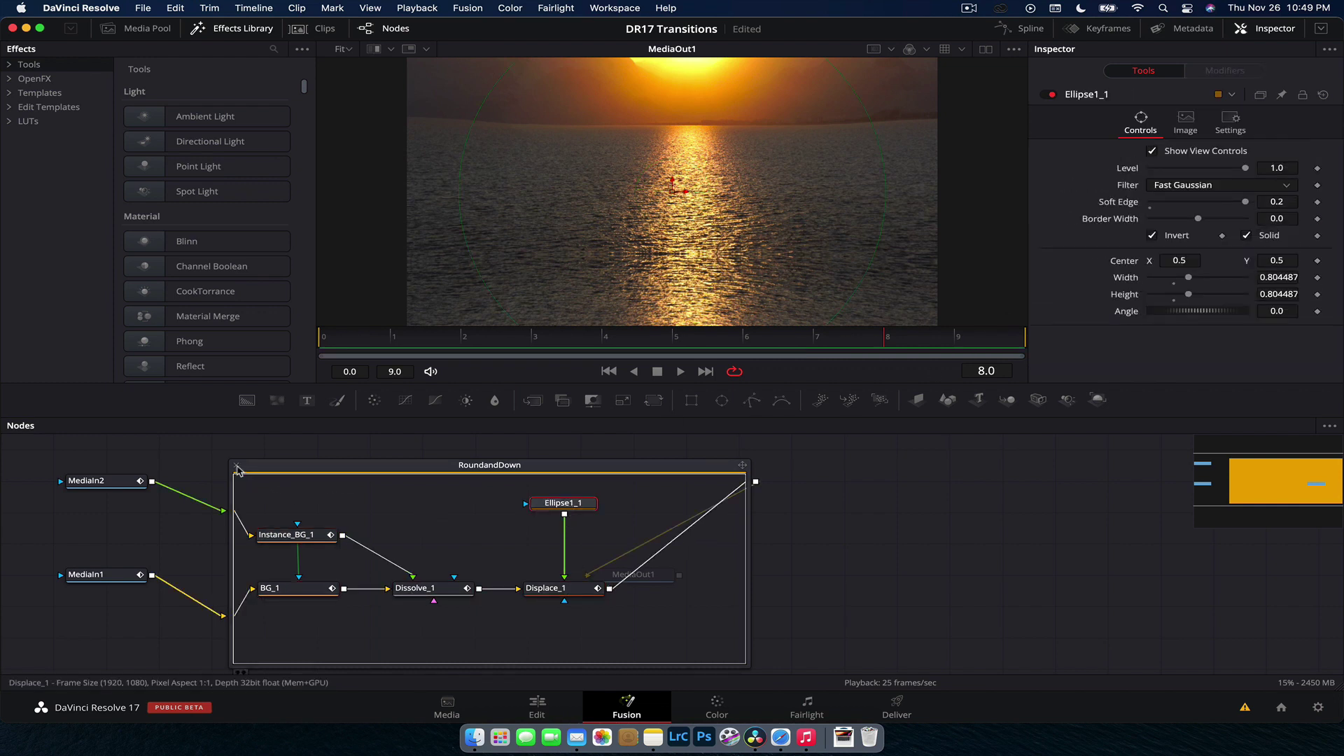